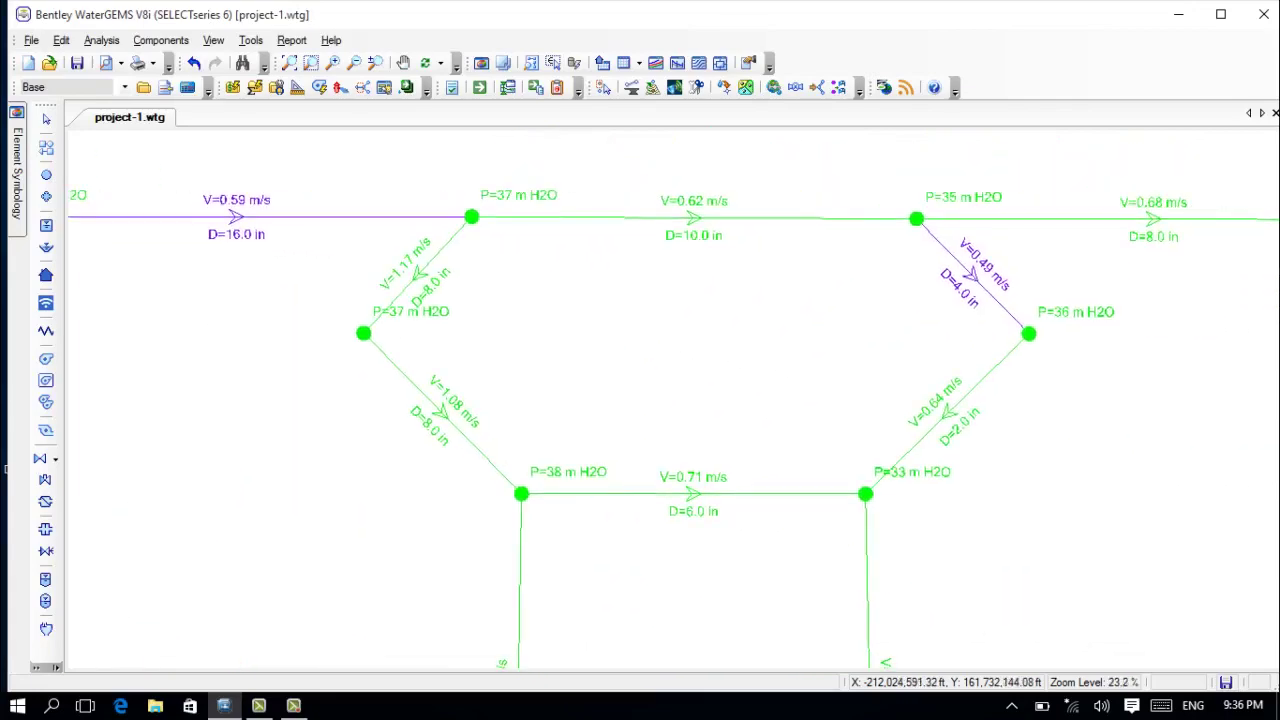
Examine the pipe velocities, pipe diameters and junction pressures across the whole network, including the pipes around PMP-2.
scroll(433, 130, down, 3)
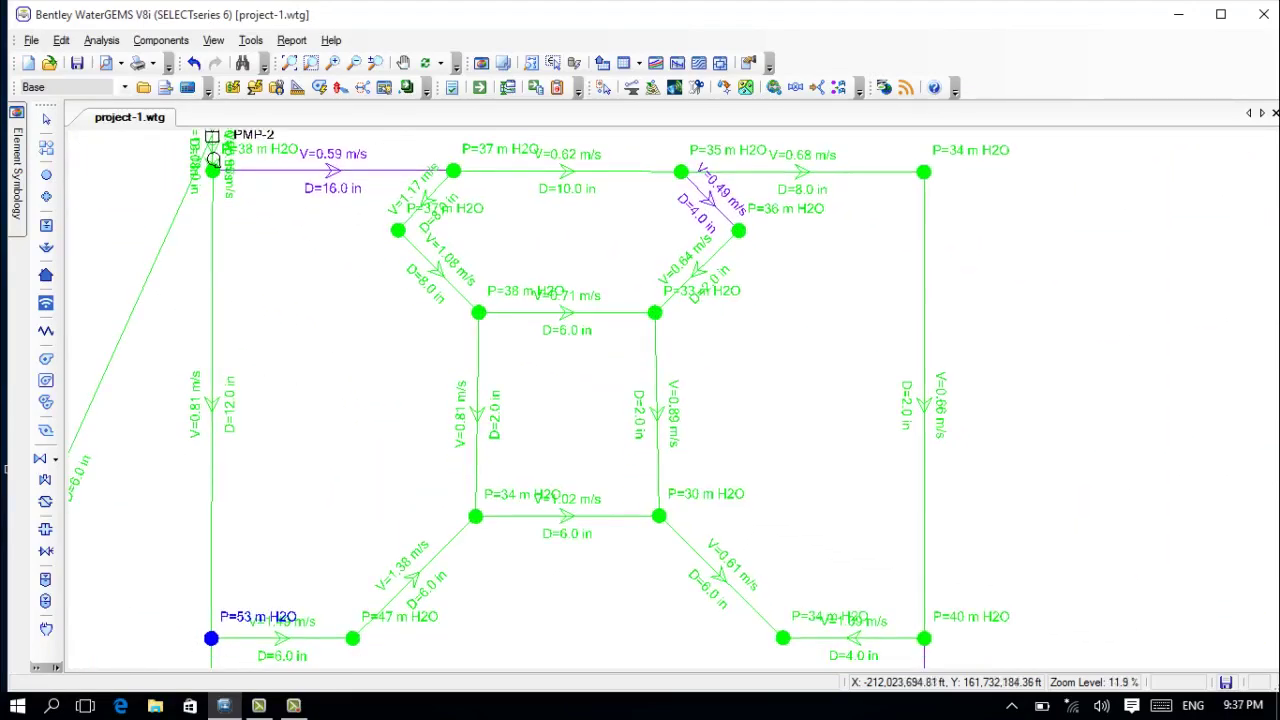
drag(570, 450, 560, 187)
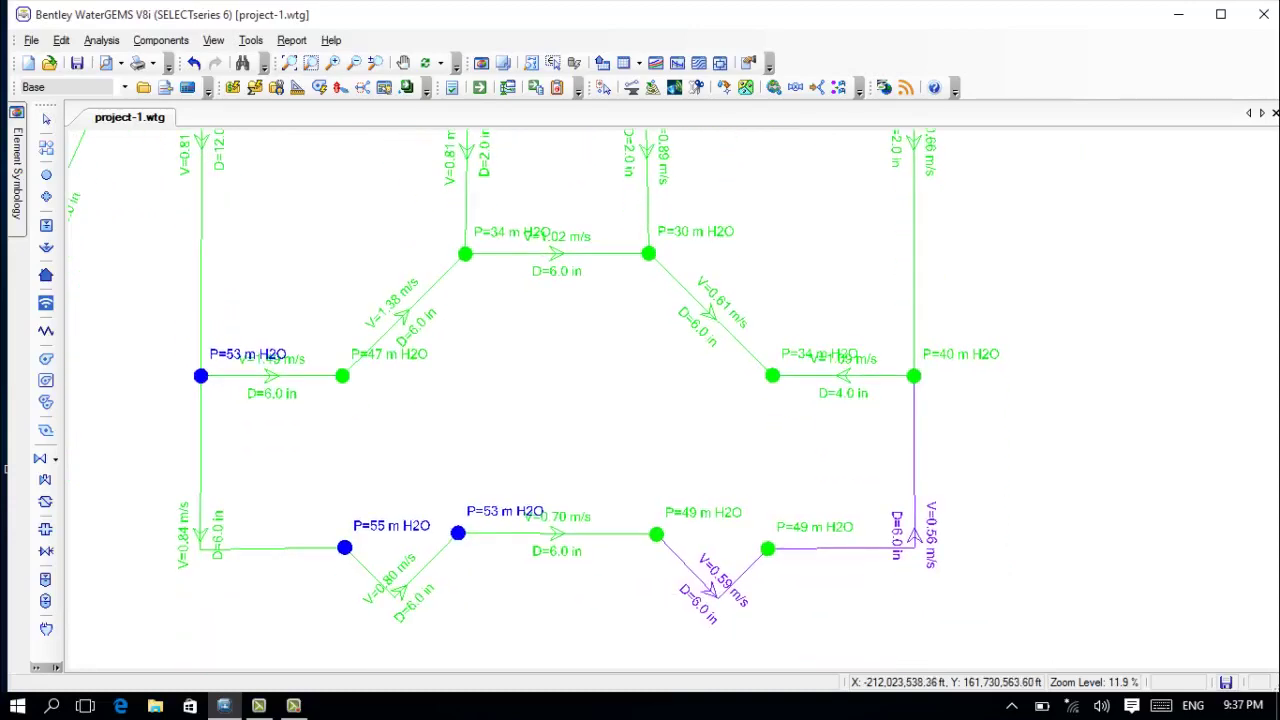
scroll(969, 421, down, 3)
scroll(931, 497, up, 3)
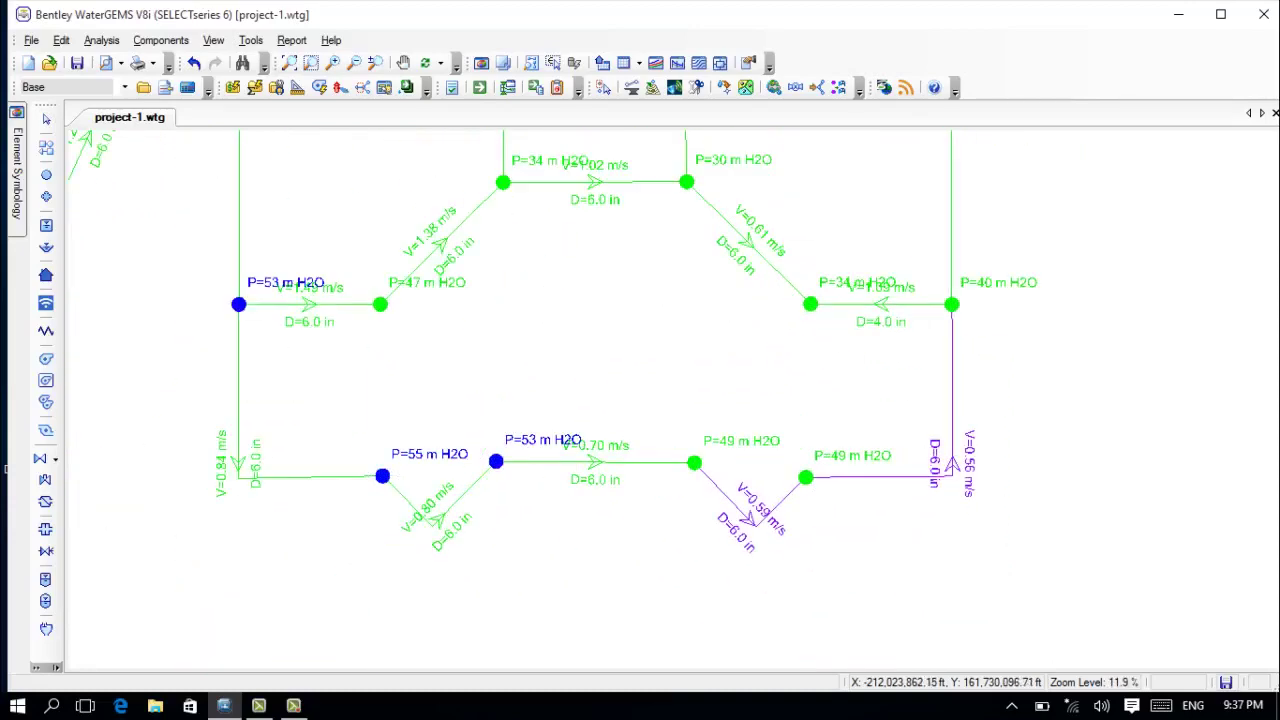
drag(931, 497, 1071, 515)
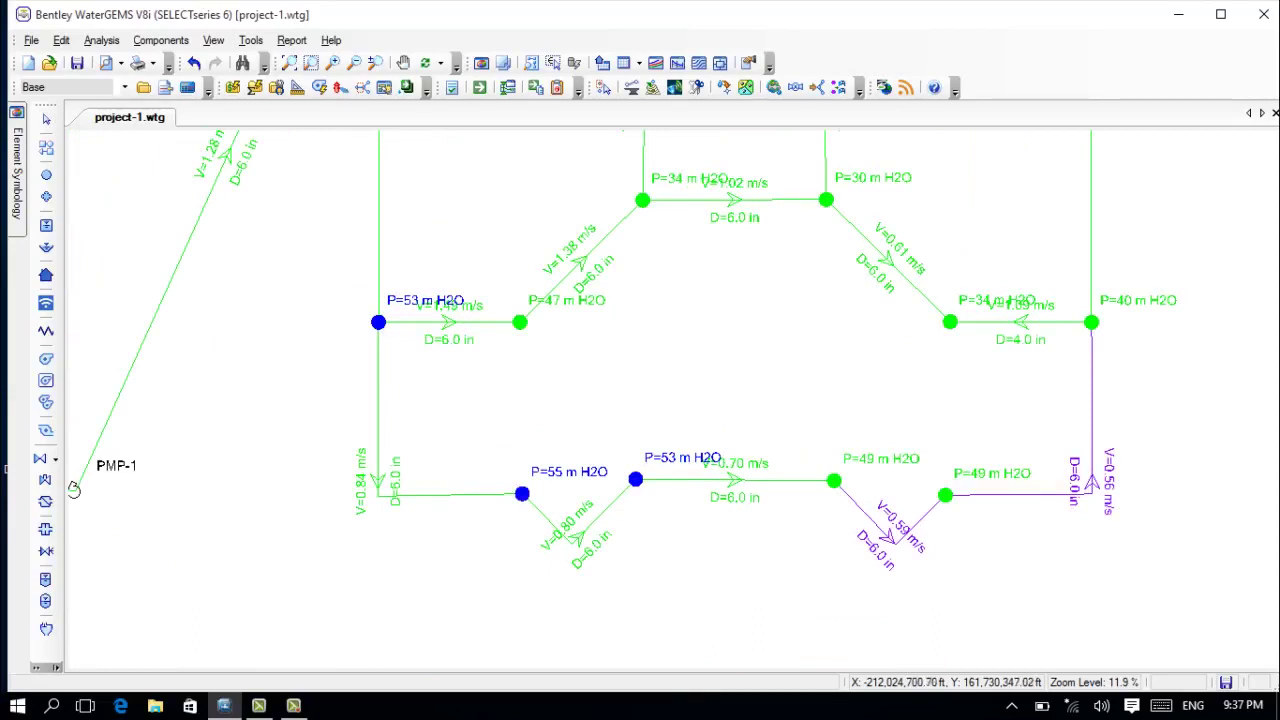
scroll(626, 400, up, 5)
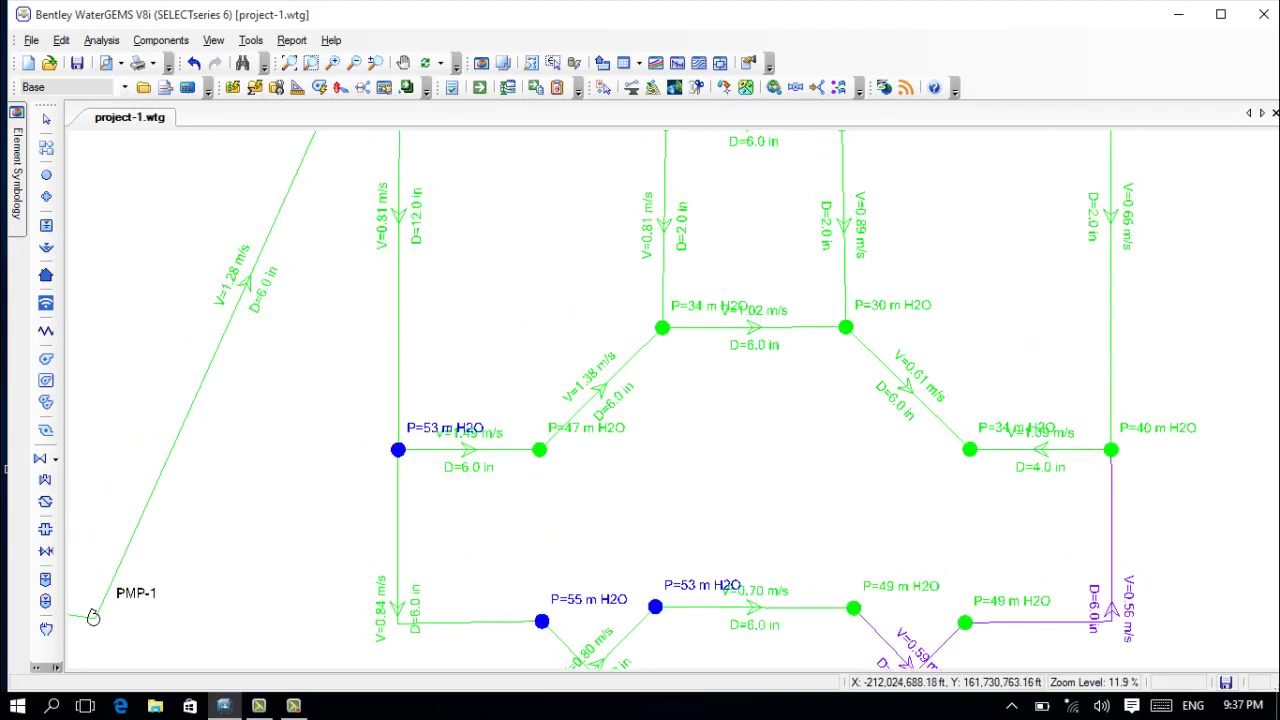
scroll(640, 400, up, 3)
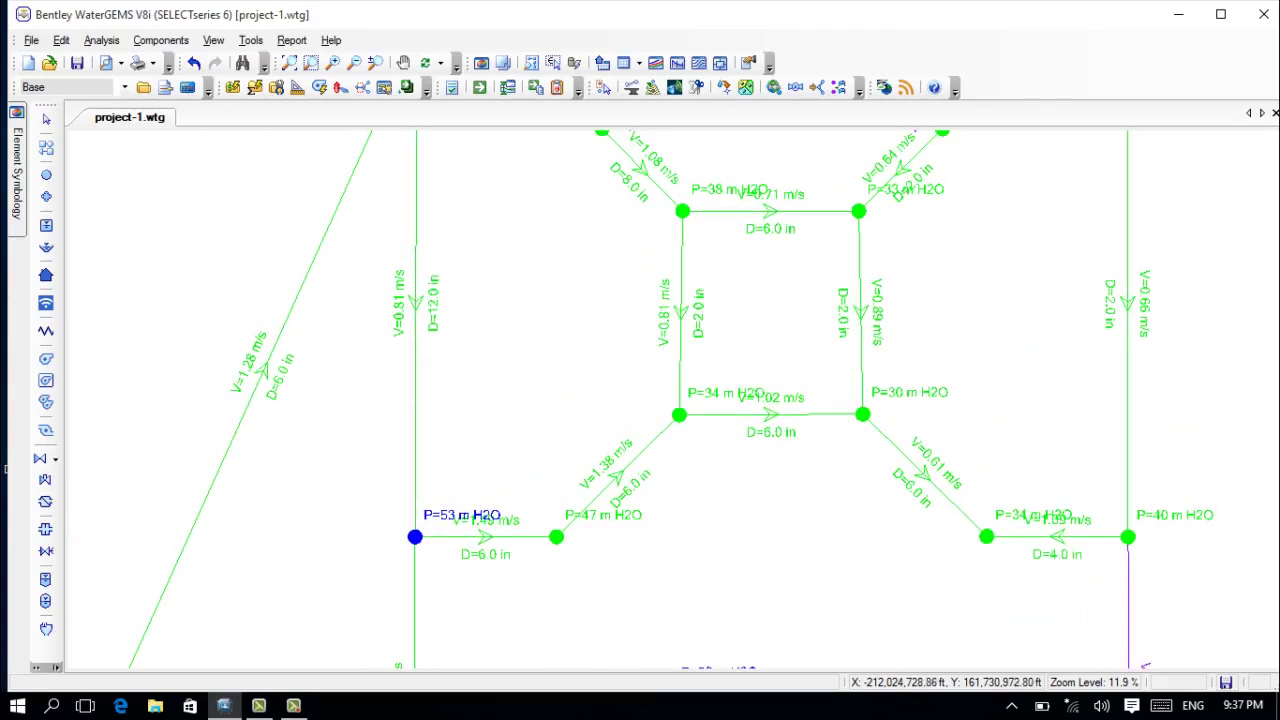
scroll(640, 400, up, 2)
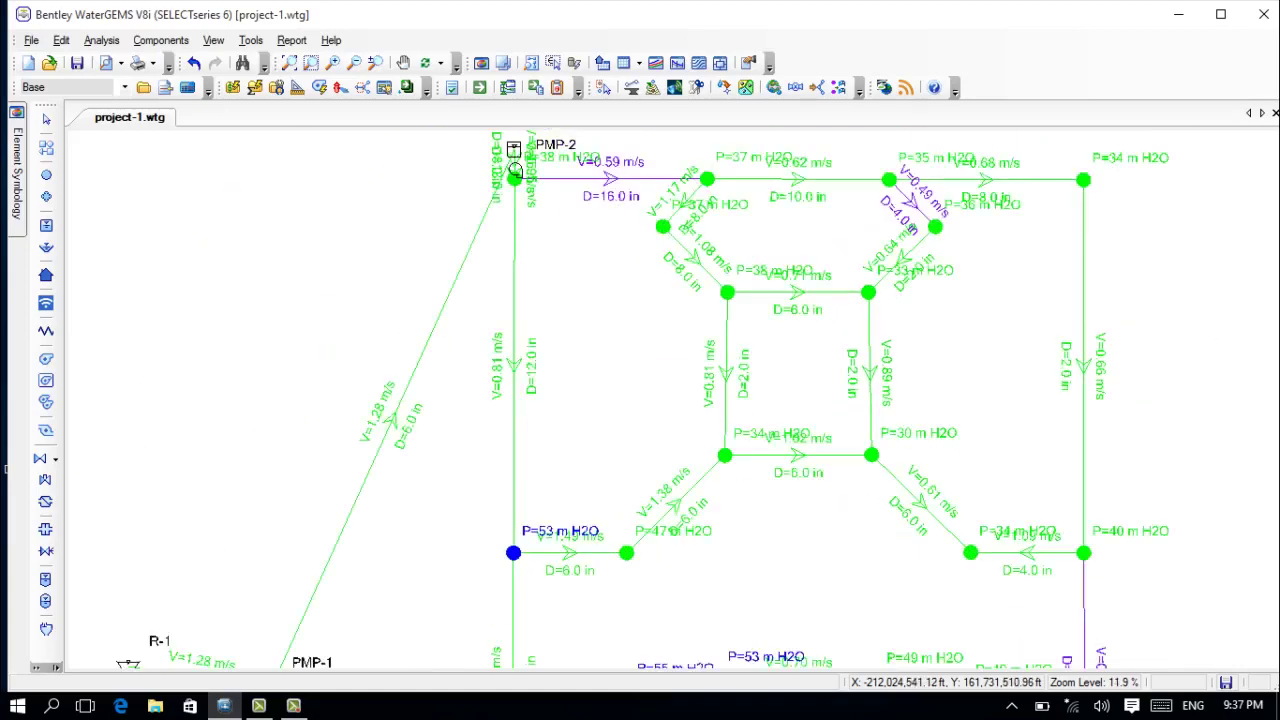
scroll(800, 343, down, 3)
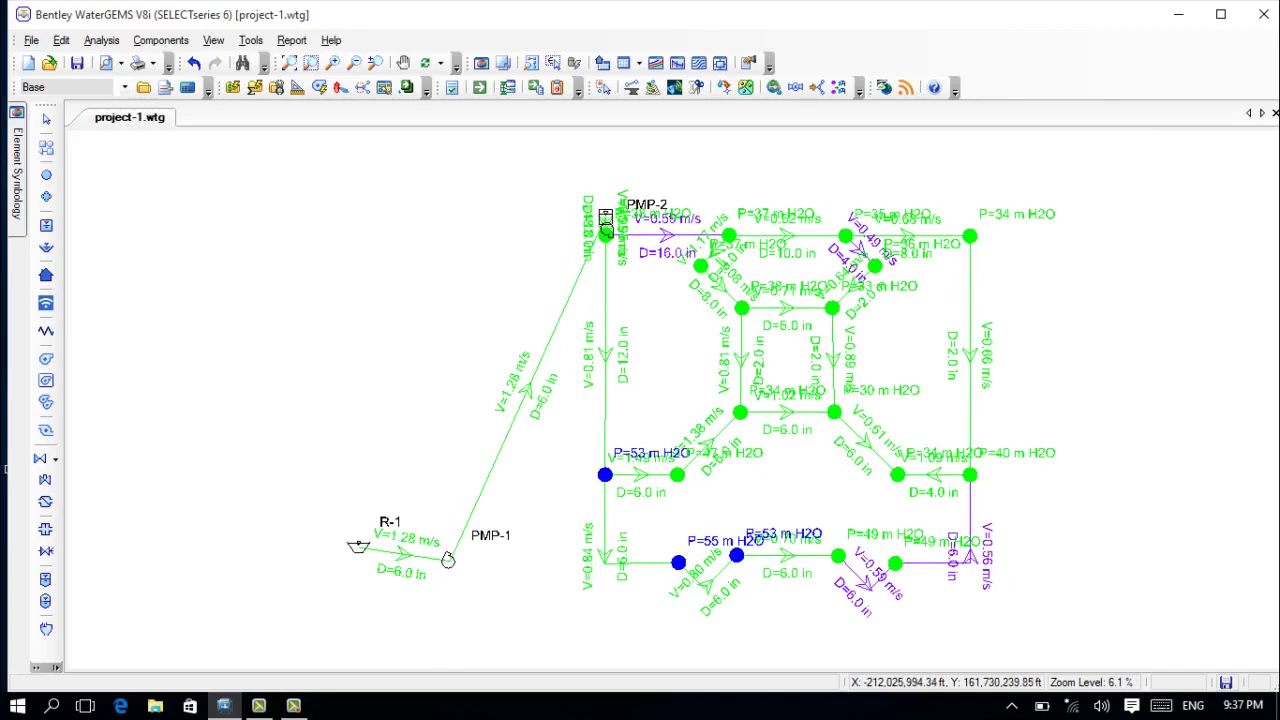
scroll(668, 403, up, 3)
drag(668, 403, 608, 534)
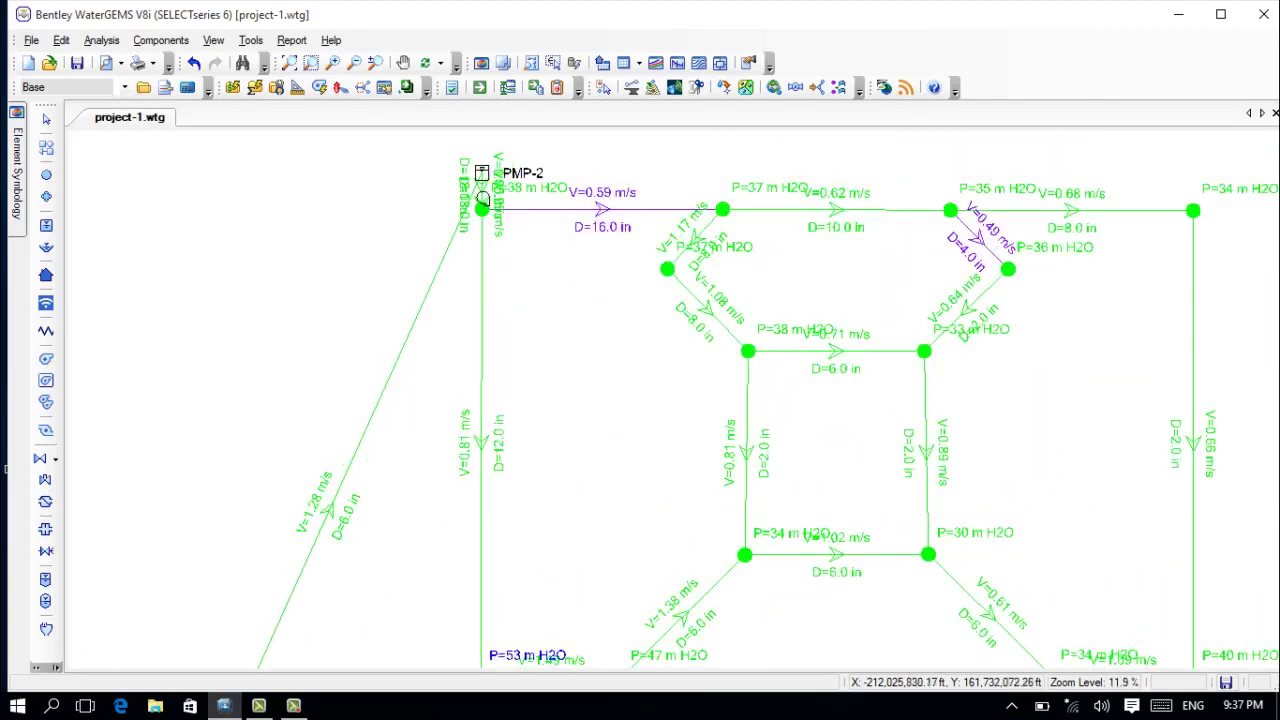
scroll(549, 242, up, 3)
drag(549, 242, 604, 336)
scroll(484, 237, up, 3)
drag(790, 280, 390, 229)
drag(778, 224, 533, 215)
scroll(742, 296, down, 4)
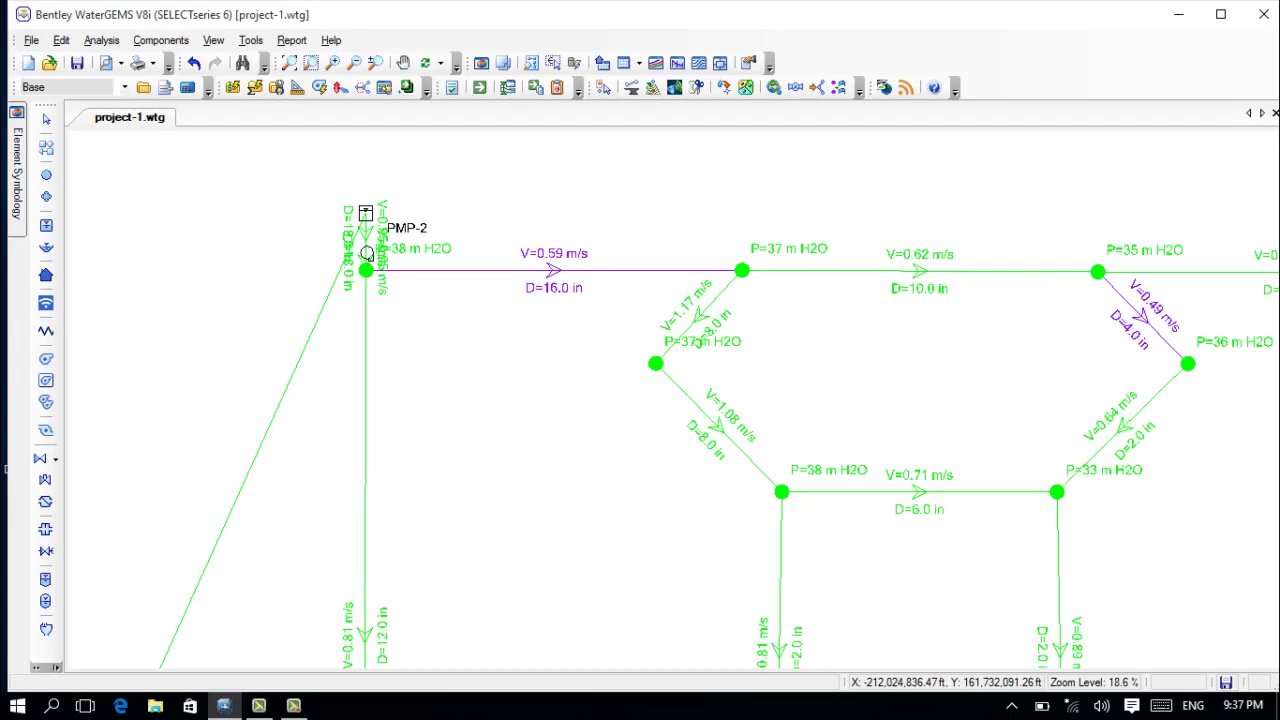
scroll(1040, 150, down, 1)
click(1177, 14)
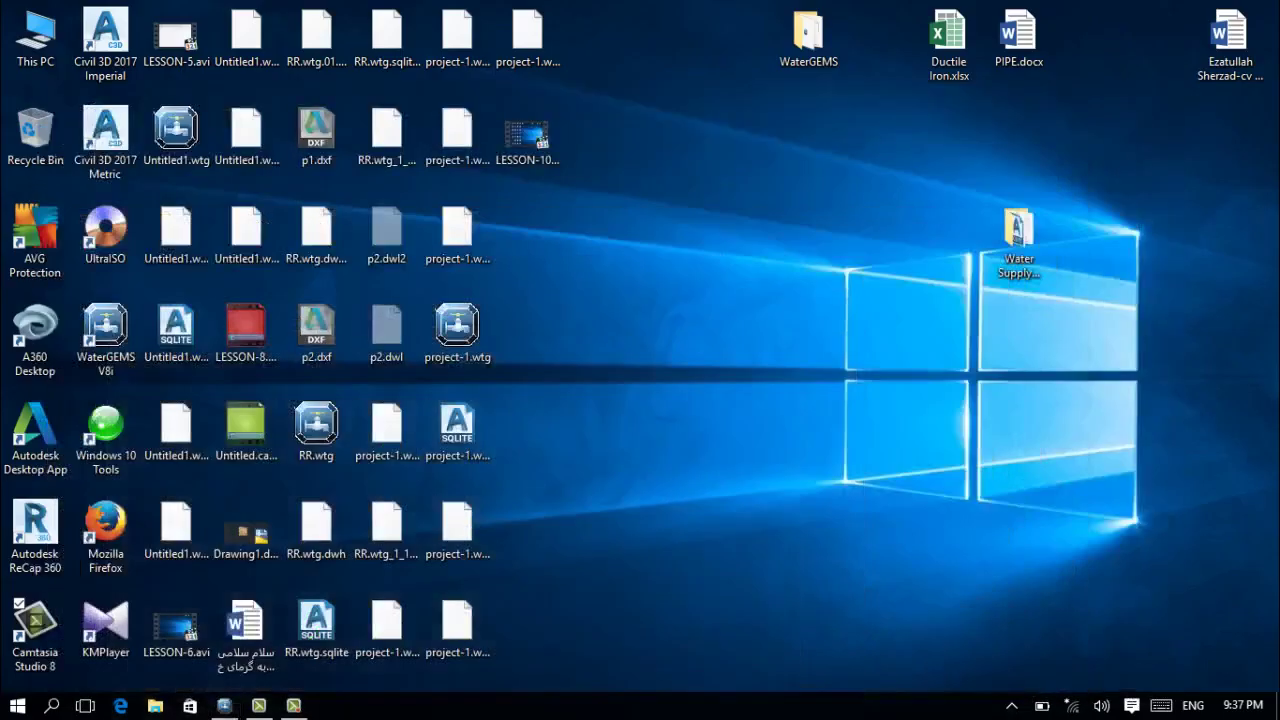
double_click(36, 36)
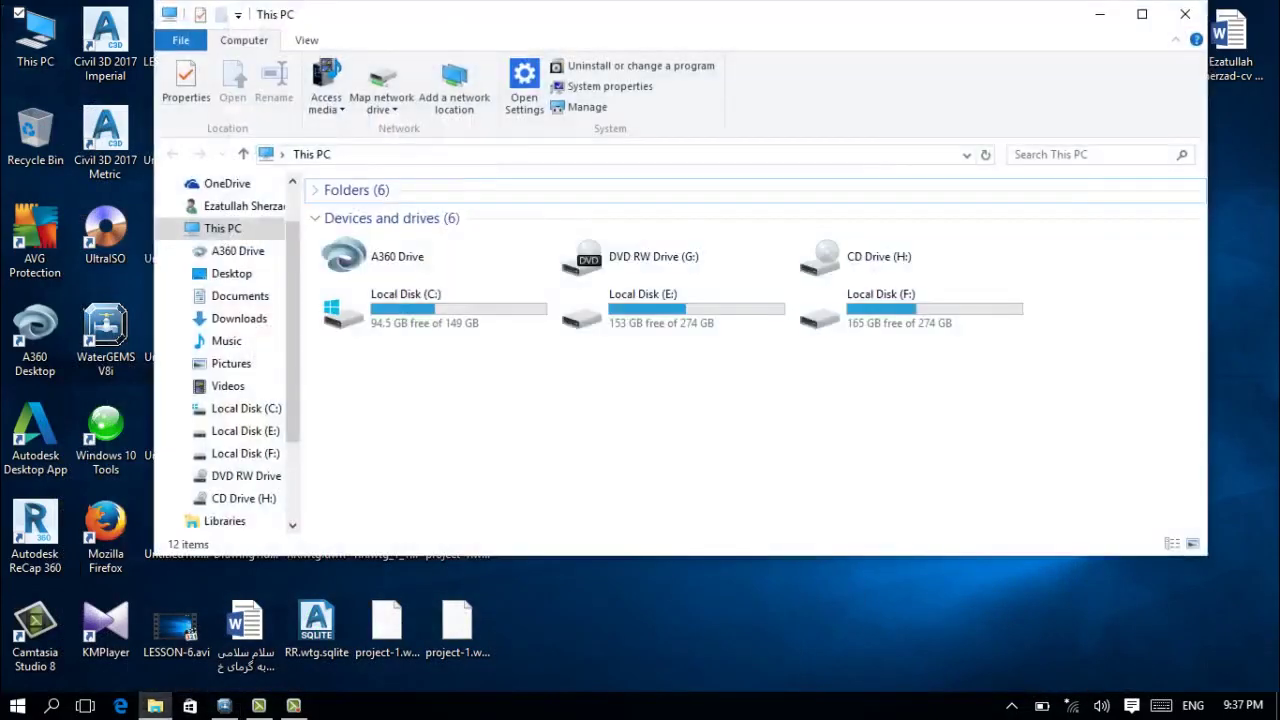
double_click(680, 315)
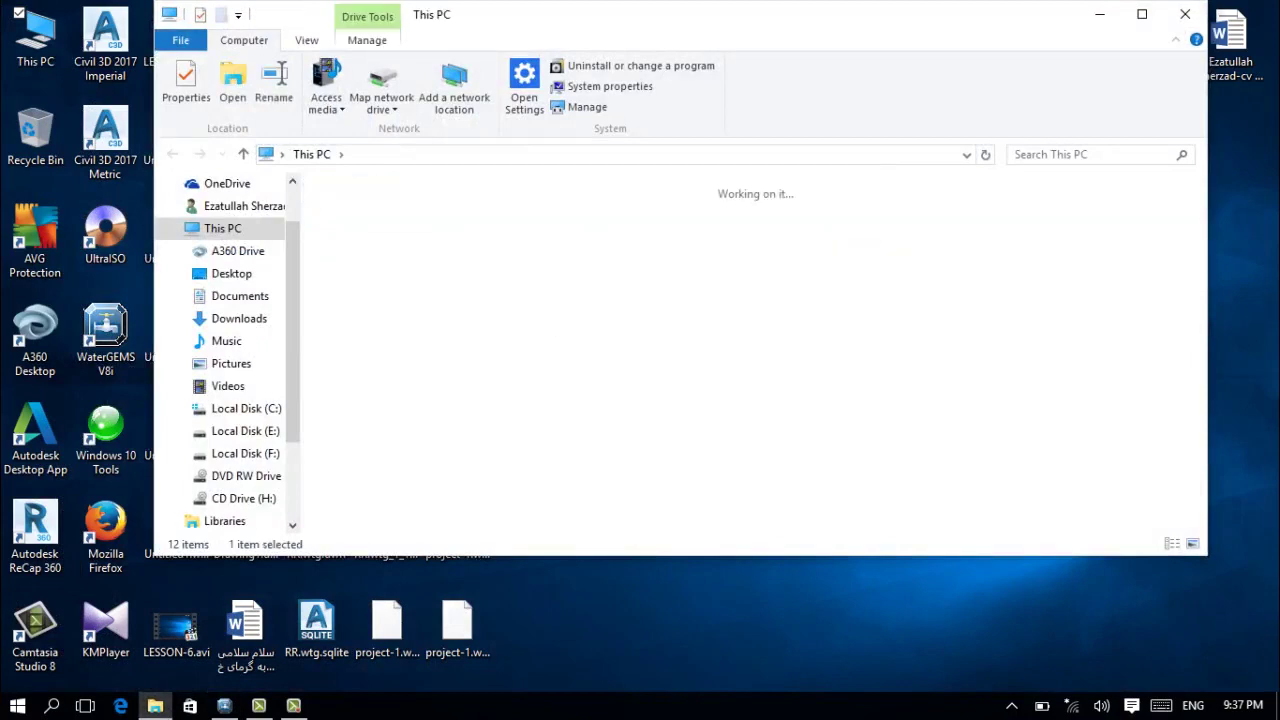
click(1141, 14)
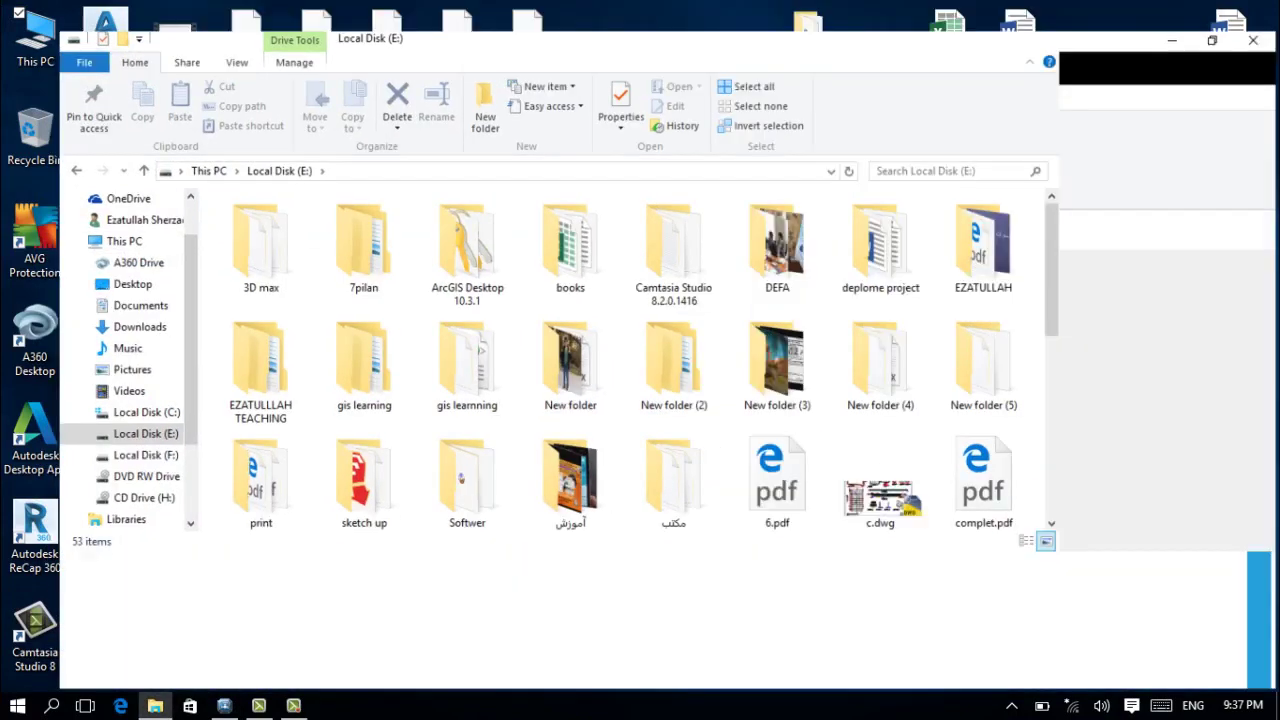
double_click(908, 345)
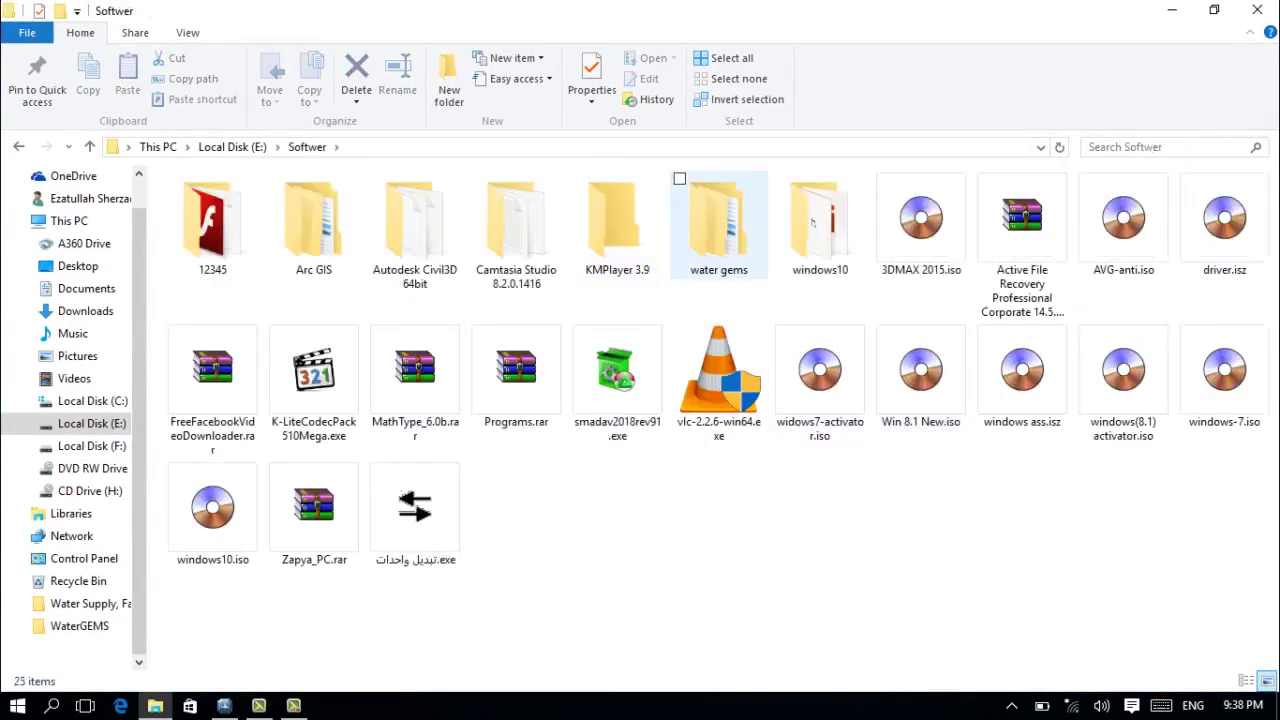
double_click(718, 220)
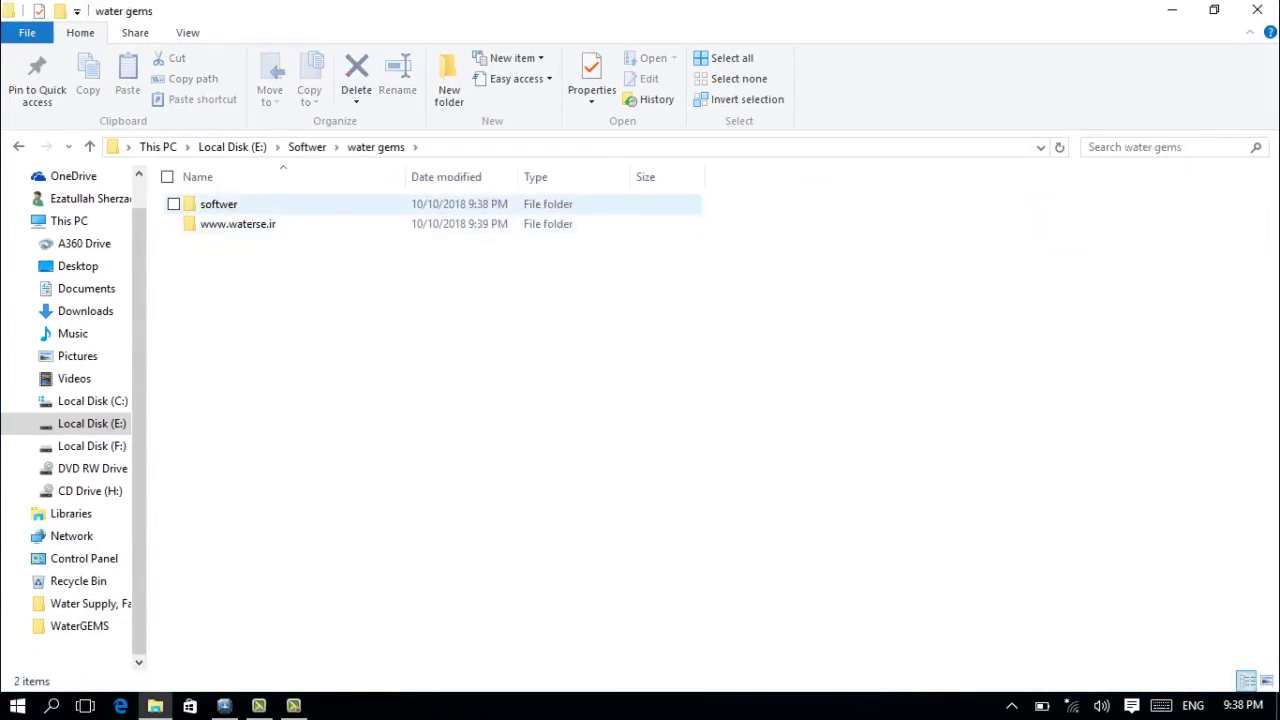
double_click(238, 224)
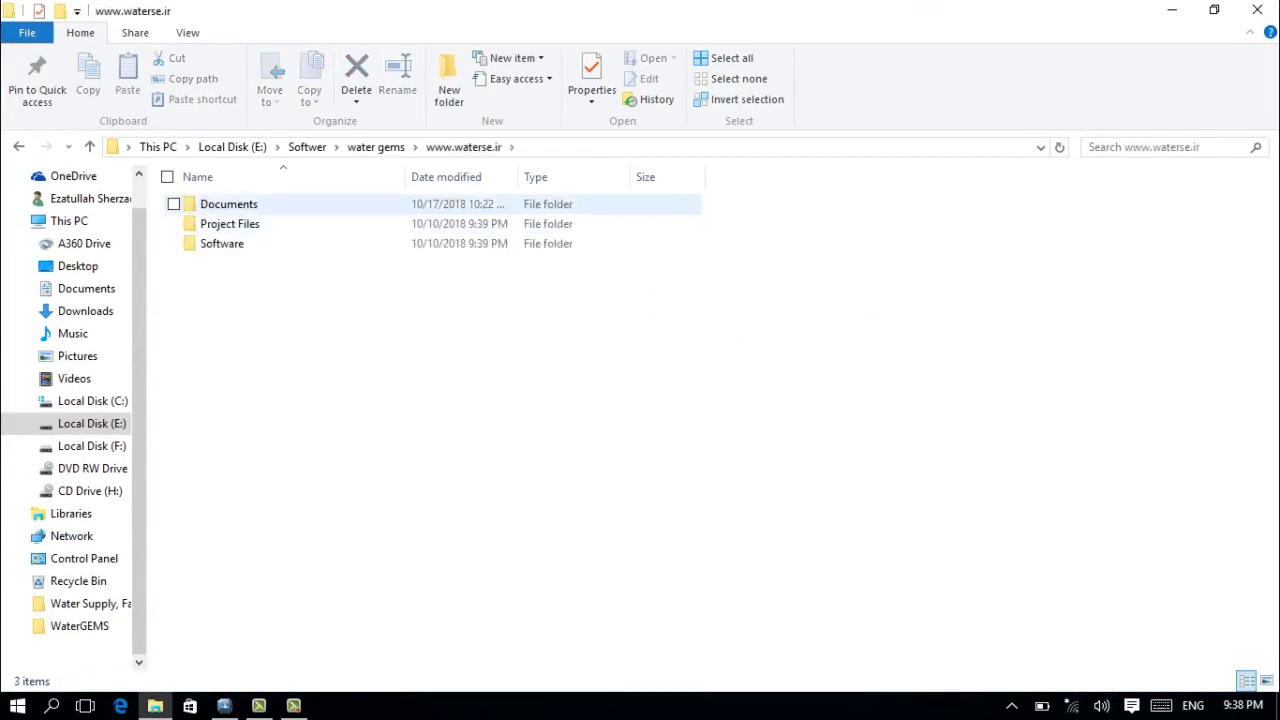
double_click(230, 204)
double_click(223, 204)
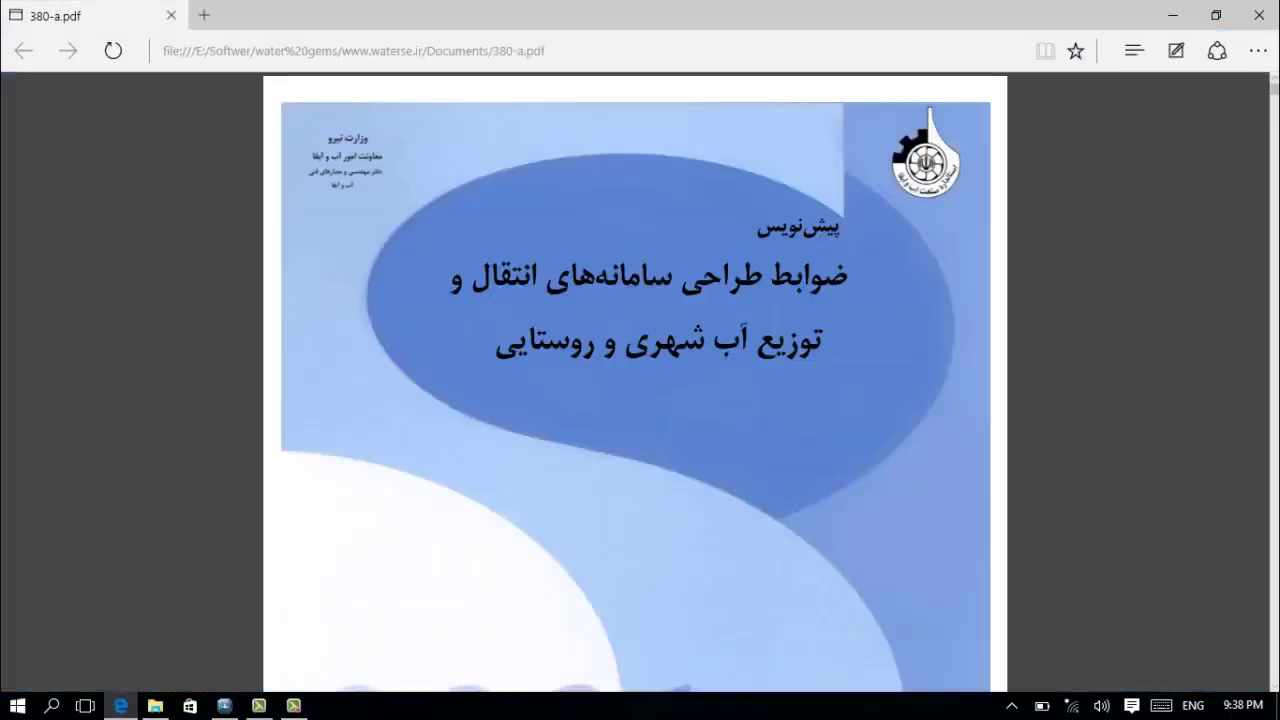
Browse the design criteria document to the hourly consumption fluctuation chart, figure 3-1 on page 39 of chapter 3.
scroll(635, 382, down, 10)
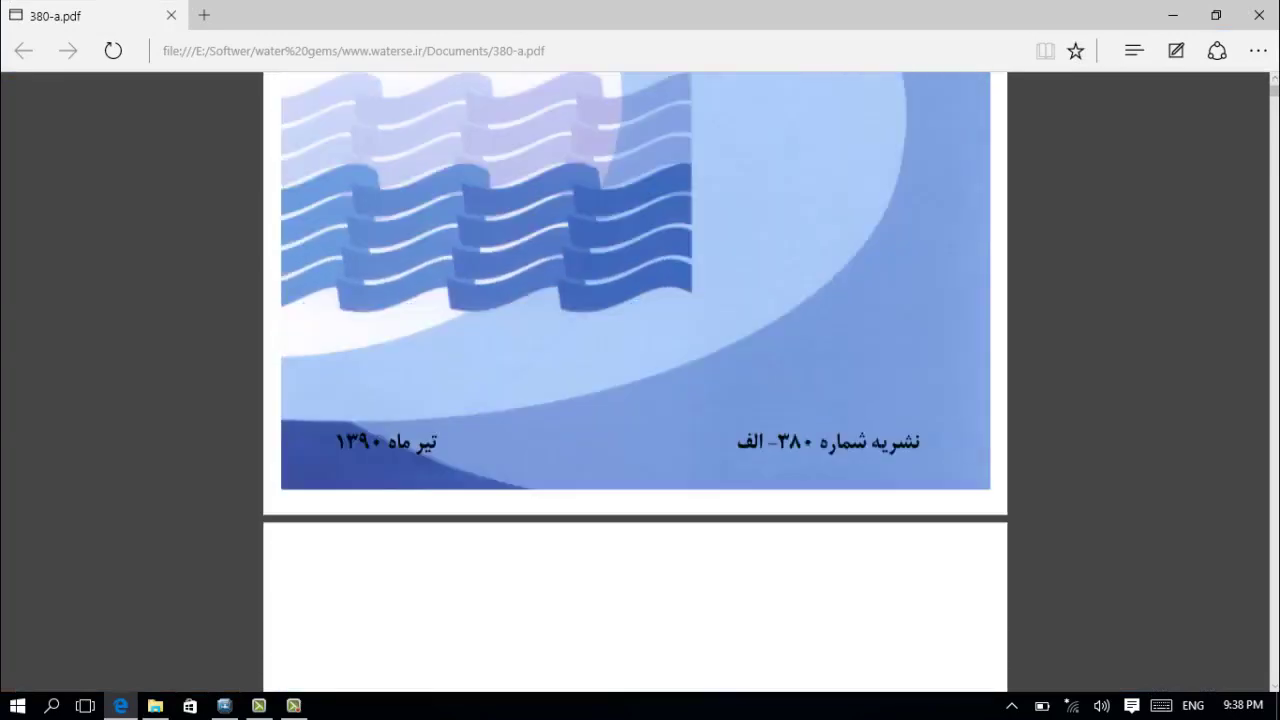
scroll(635, 382, down, 15)
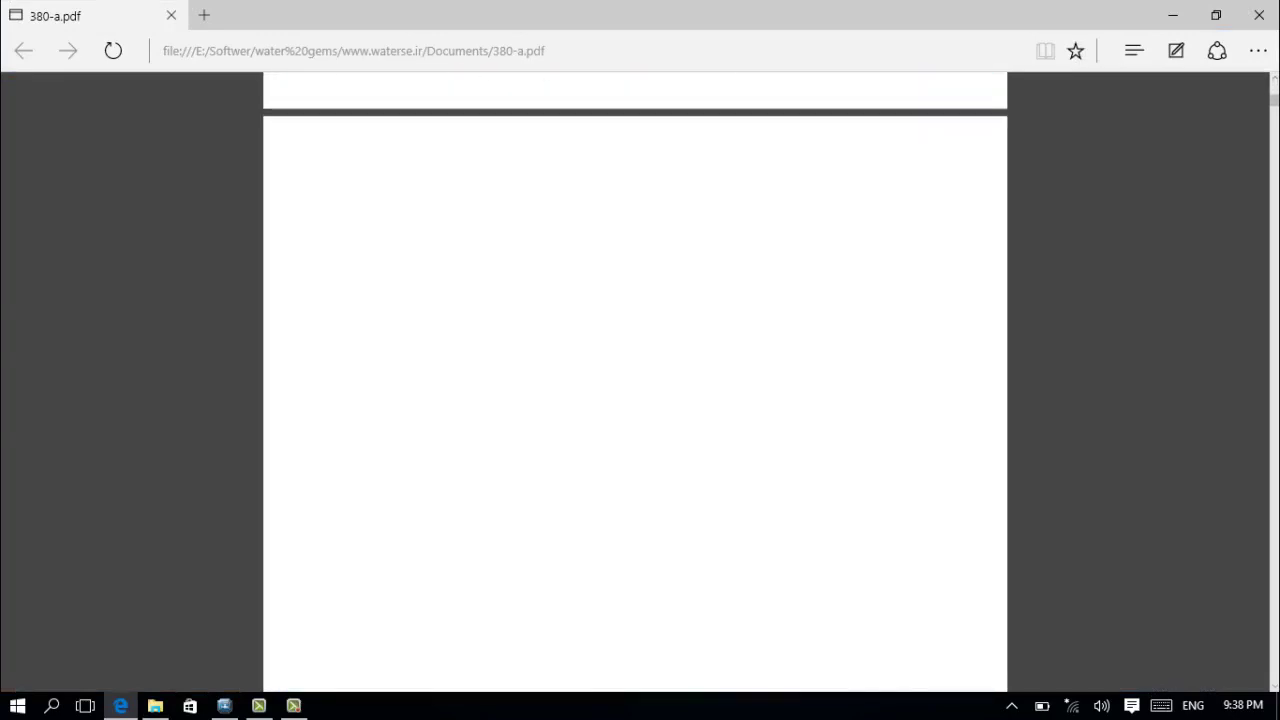
scroll(660, 403, down, 15)
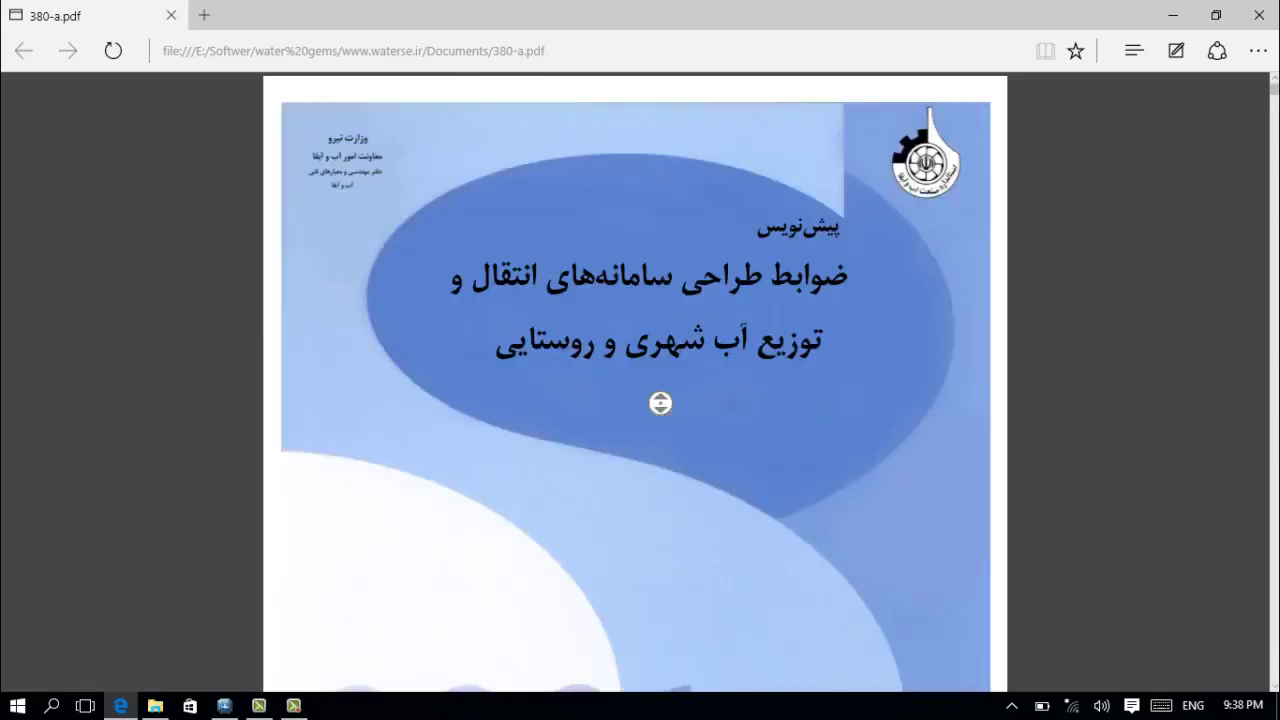
middle_click(660, 403)
drag(1274, 90, 1274, 159)
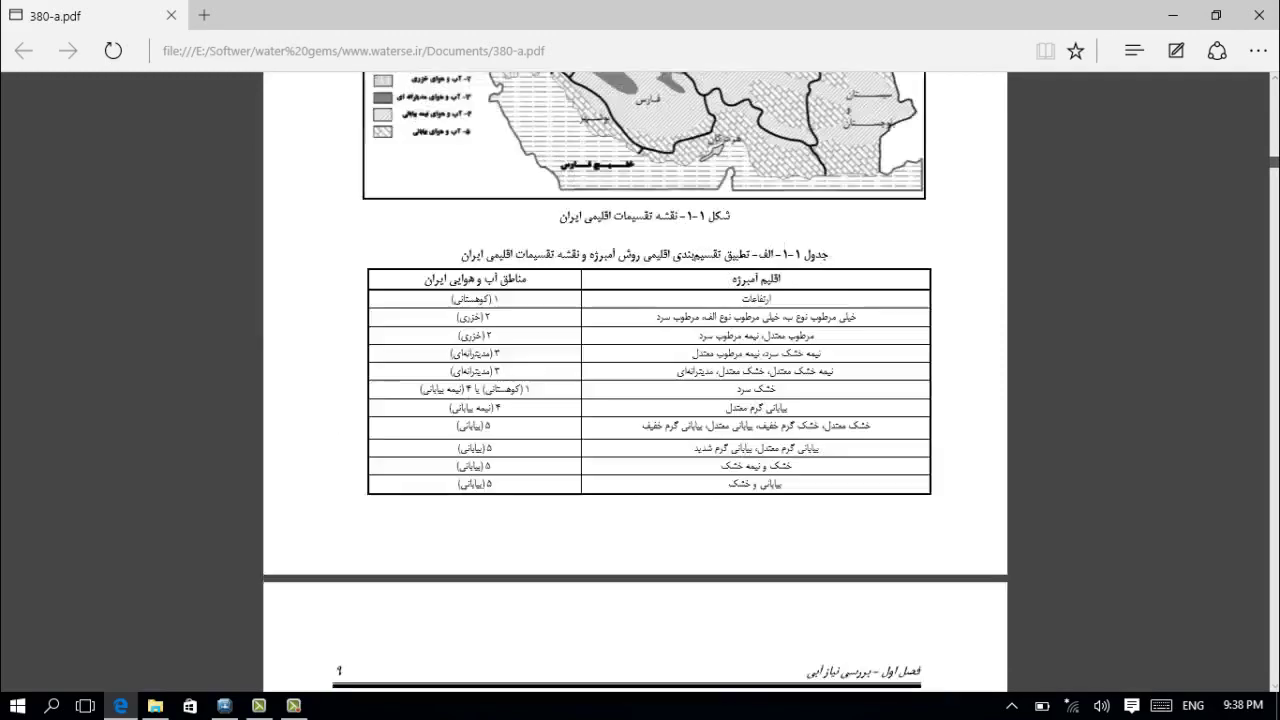
scroll(635, 400, down, 10)
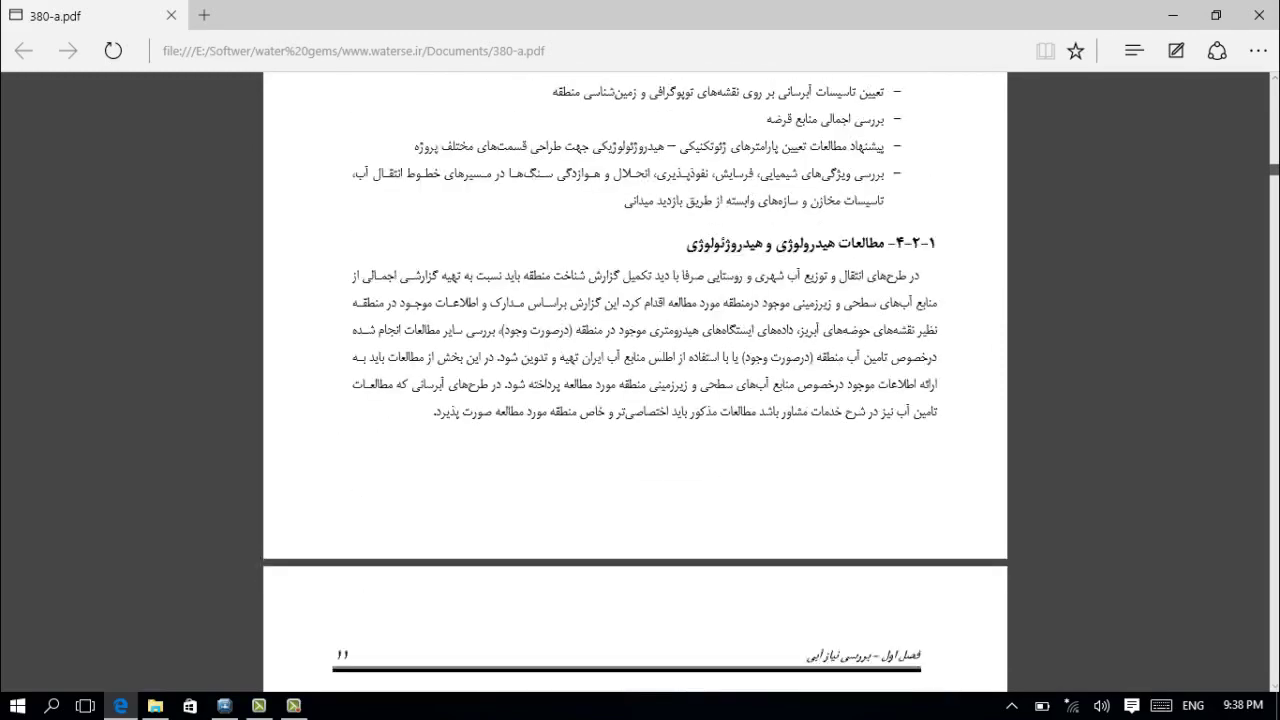
scroll(635, 400, down, 3)
scroll(635, 400, down, 15)
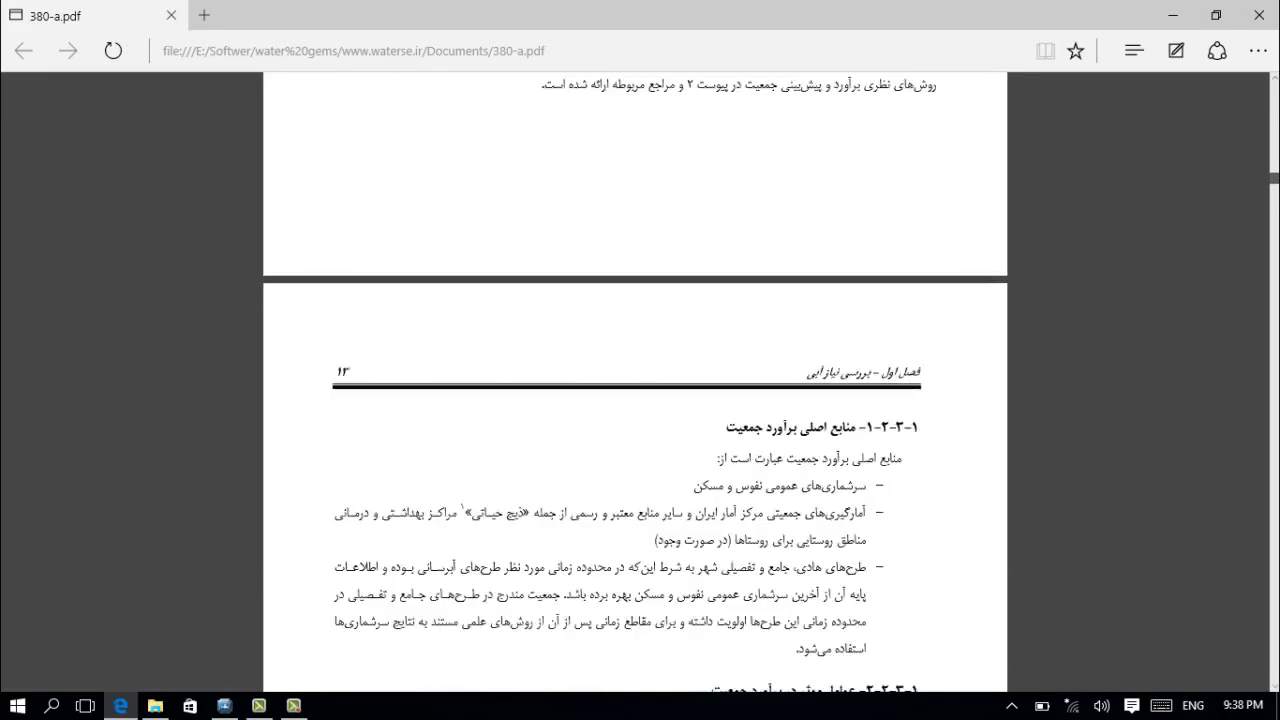
scroll(635, 400, down, 5)
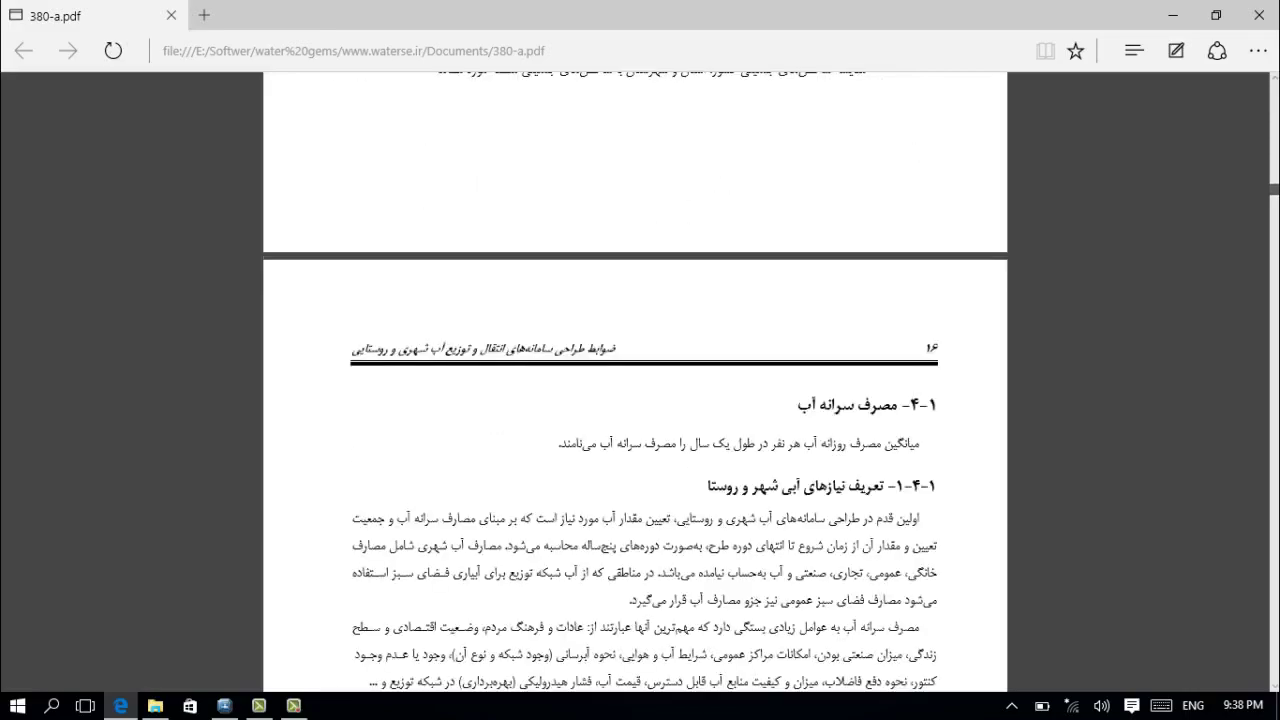
scroll(635, 400, down, 15)
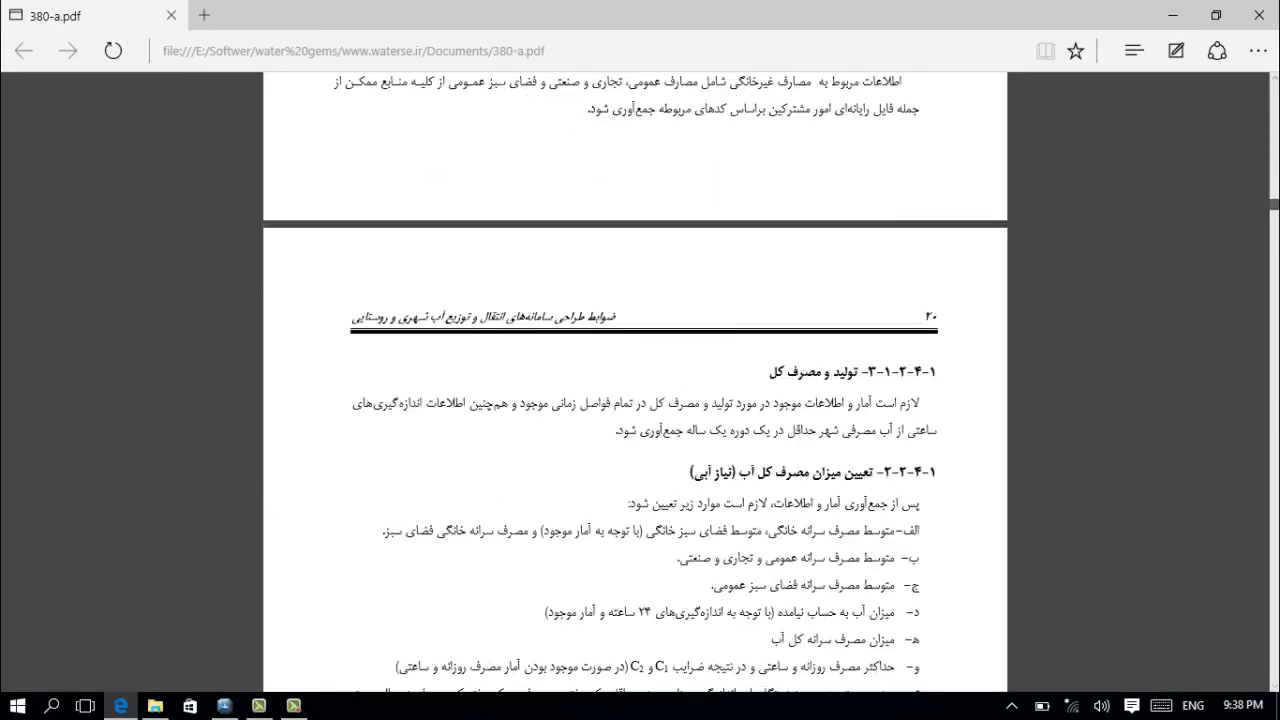
scroll(635, 400, down, 20)
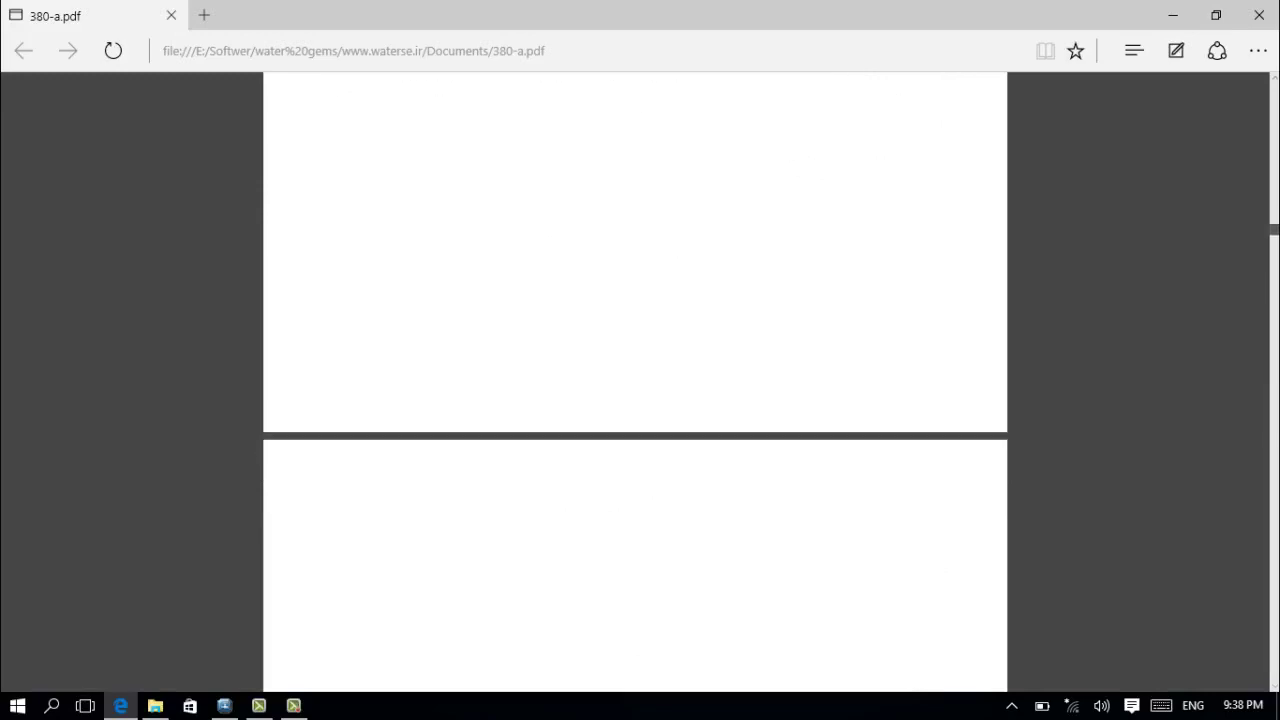
scroll(635, 400, down, 15)
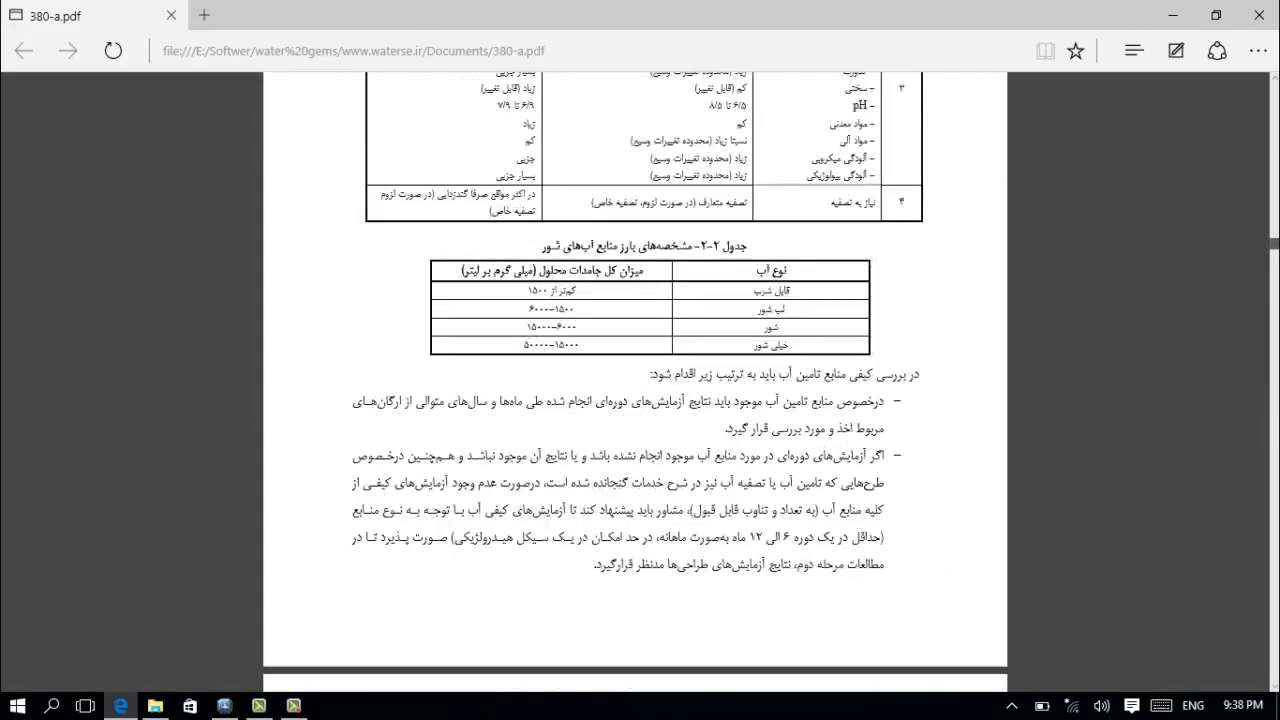
scroll(635, 400, down, 5)
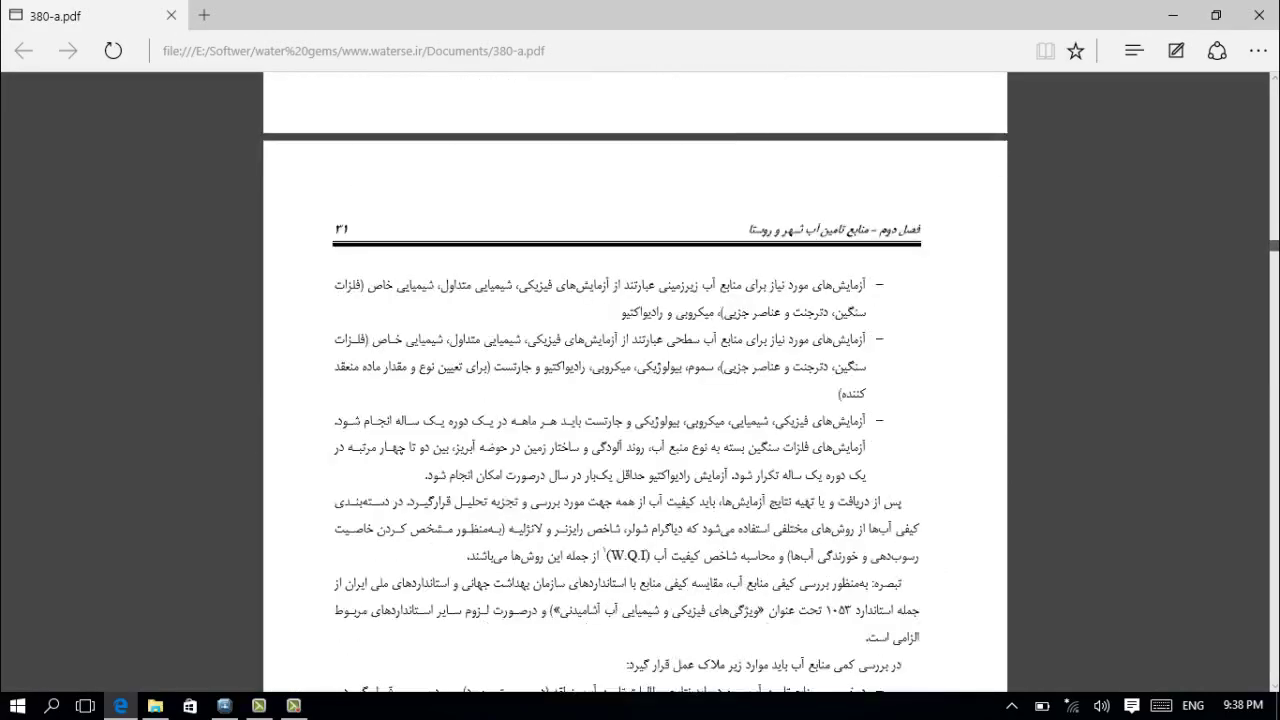
scroll(635, 400, down, 15)
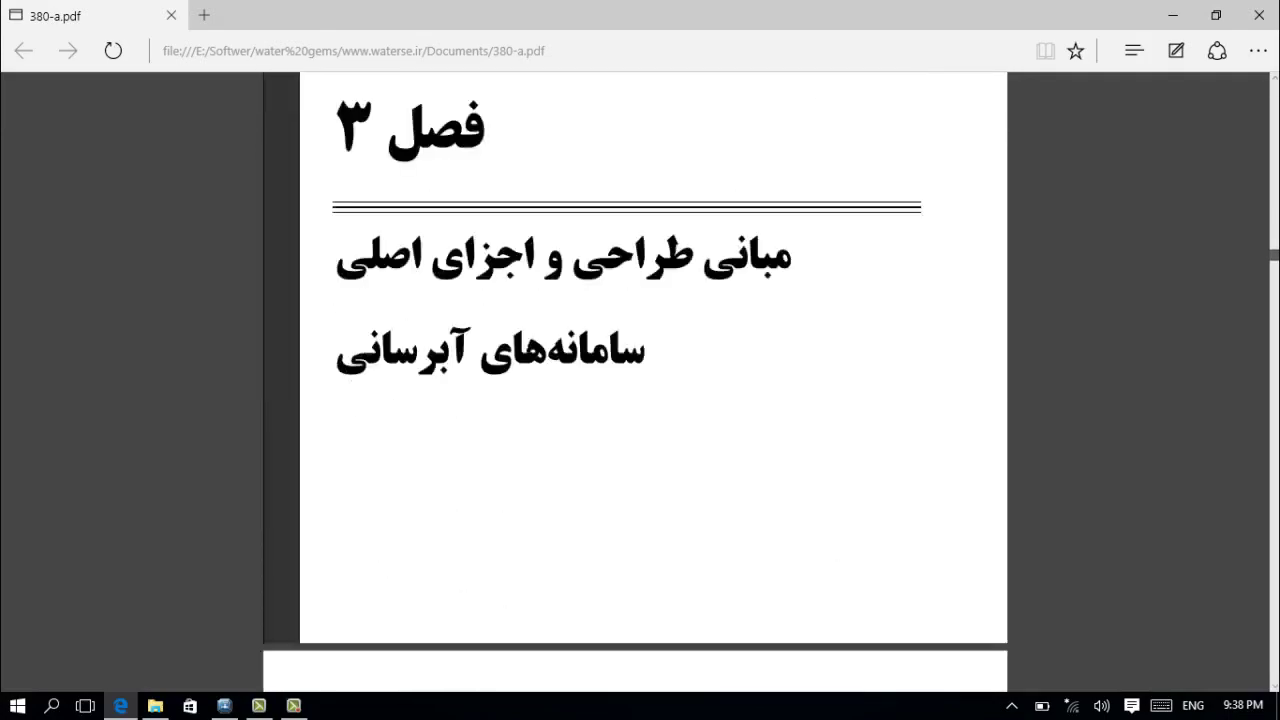
scroll(635, 400, down, 15)
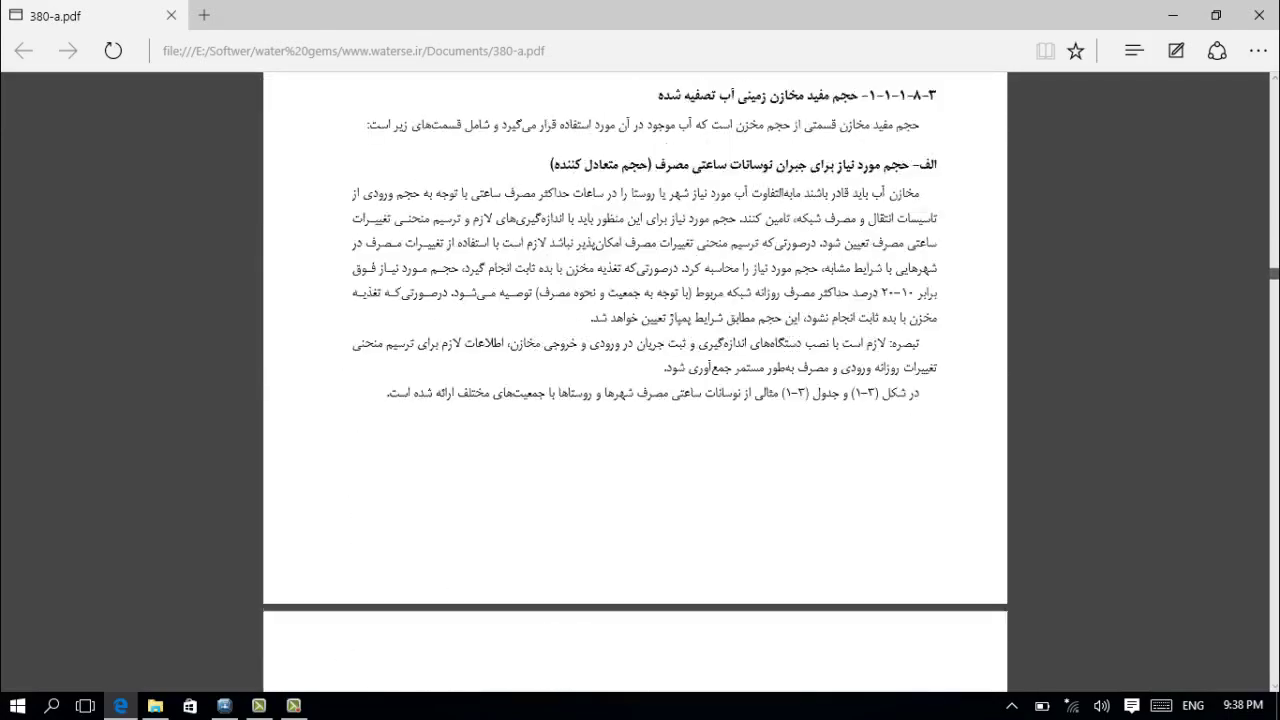
scroll(635, 400, up, 10)
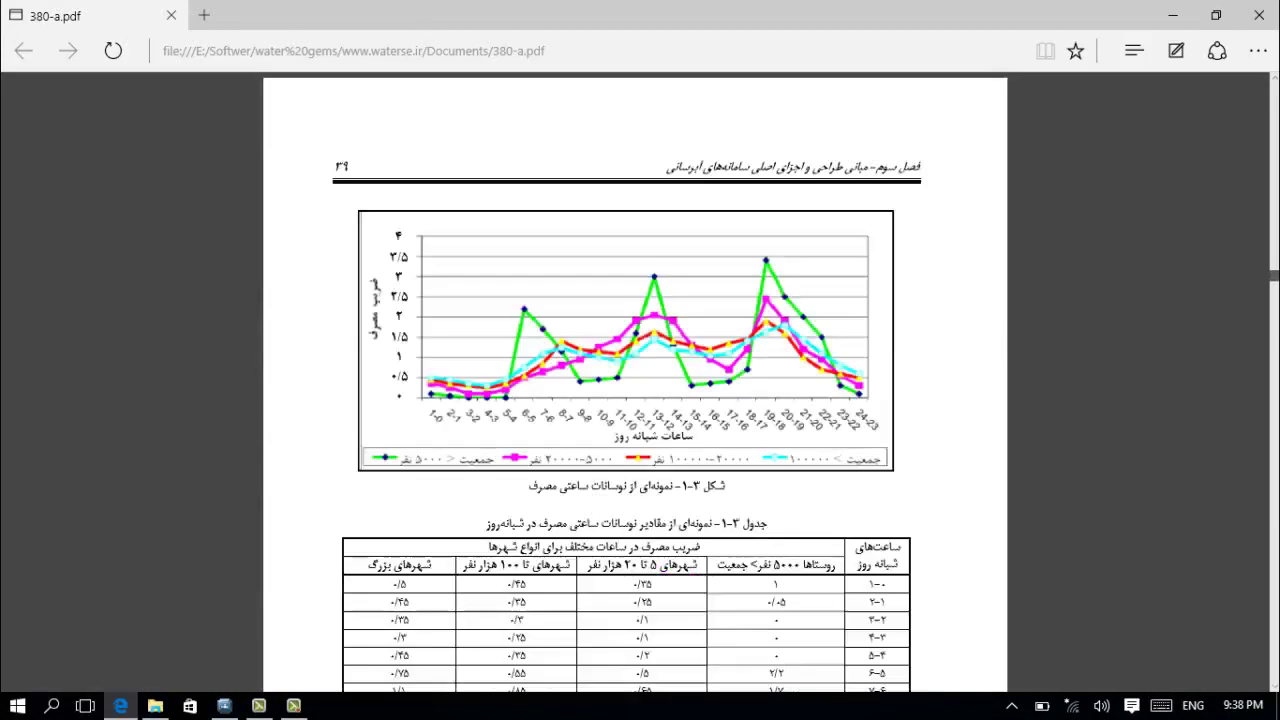
Examine table 3-1 with the hourly consumption coefficients for villages, small towns, medium towns and large cities.
scroll(635, 400, down, 3)
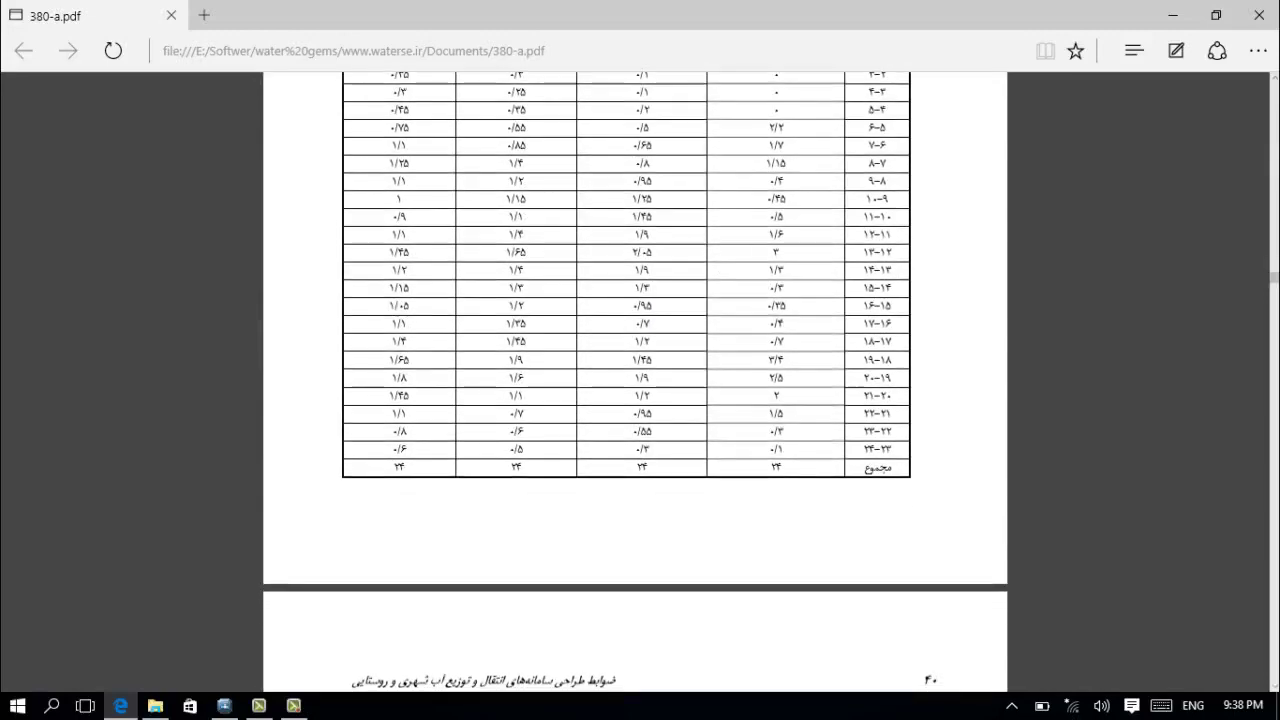
scroll(635, 400, up, 3)
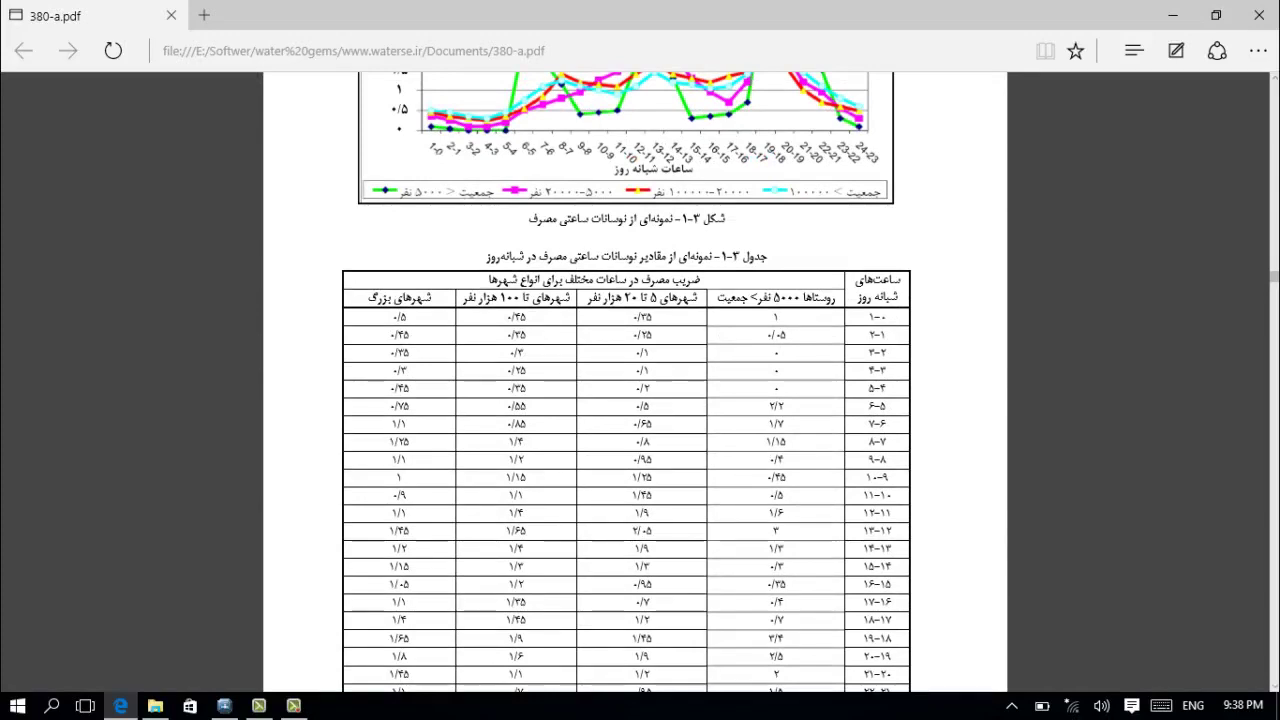
scroll(635, 400, down, 3)
scroll(635, 380, up, 1)
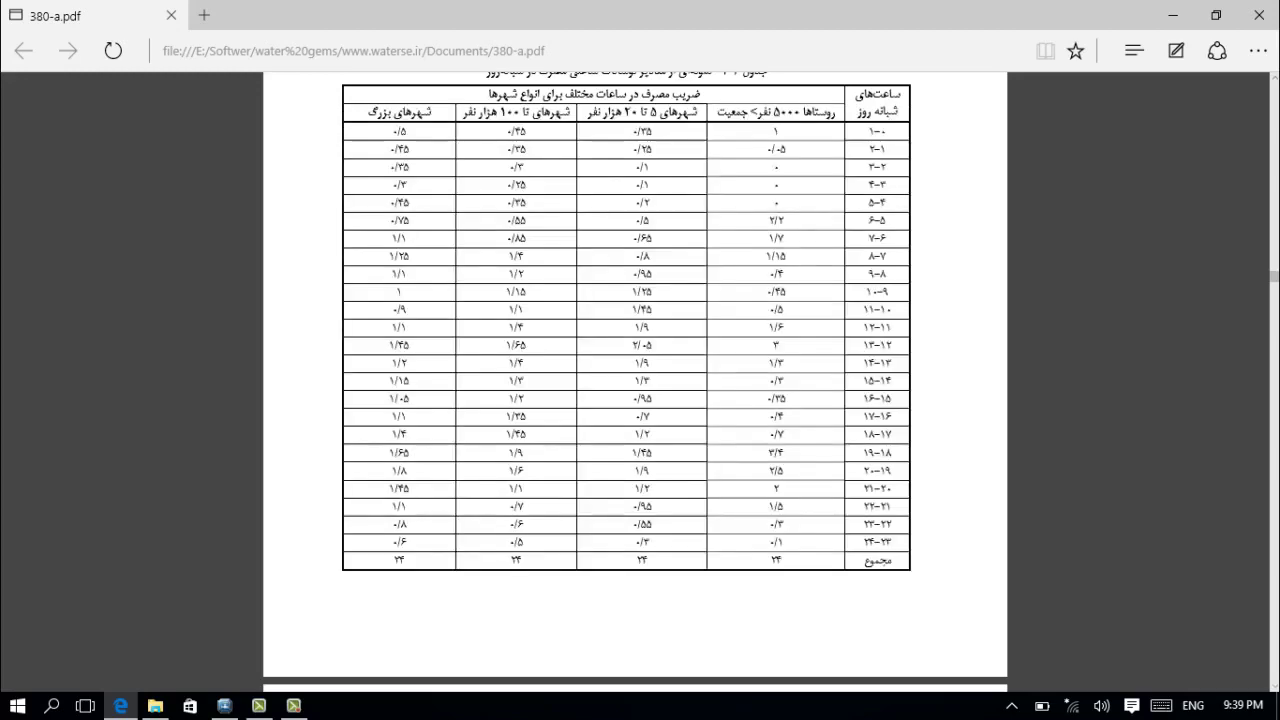
Switch back to WaterGEMS and create a new hydraulic pattern in the pattern manager.
click(1171, 15)
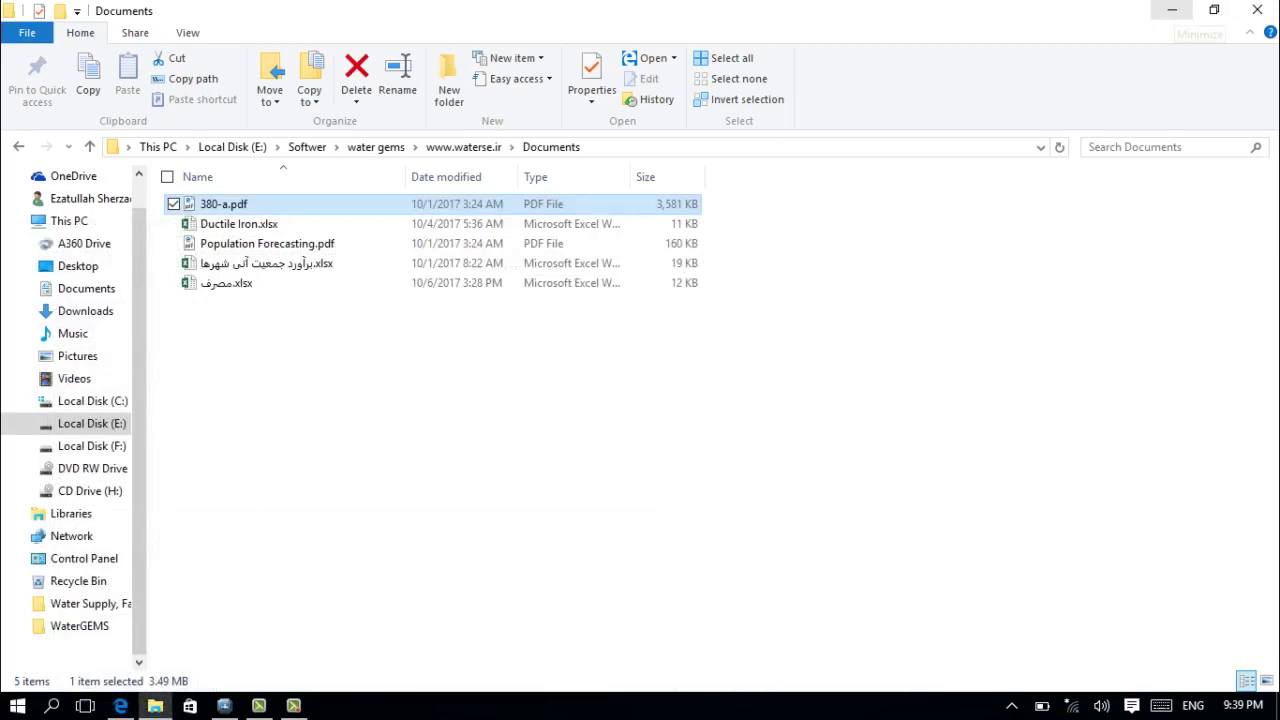
click(1171, 10)
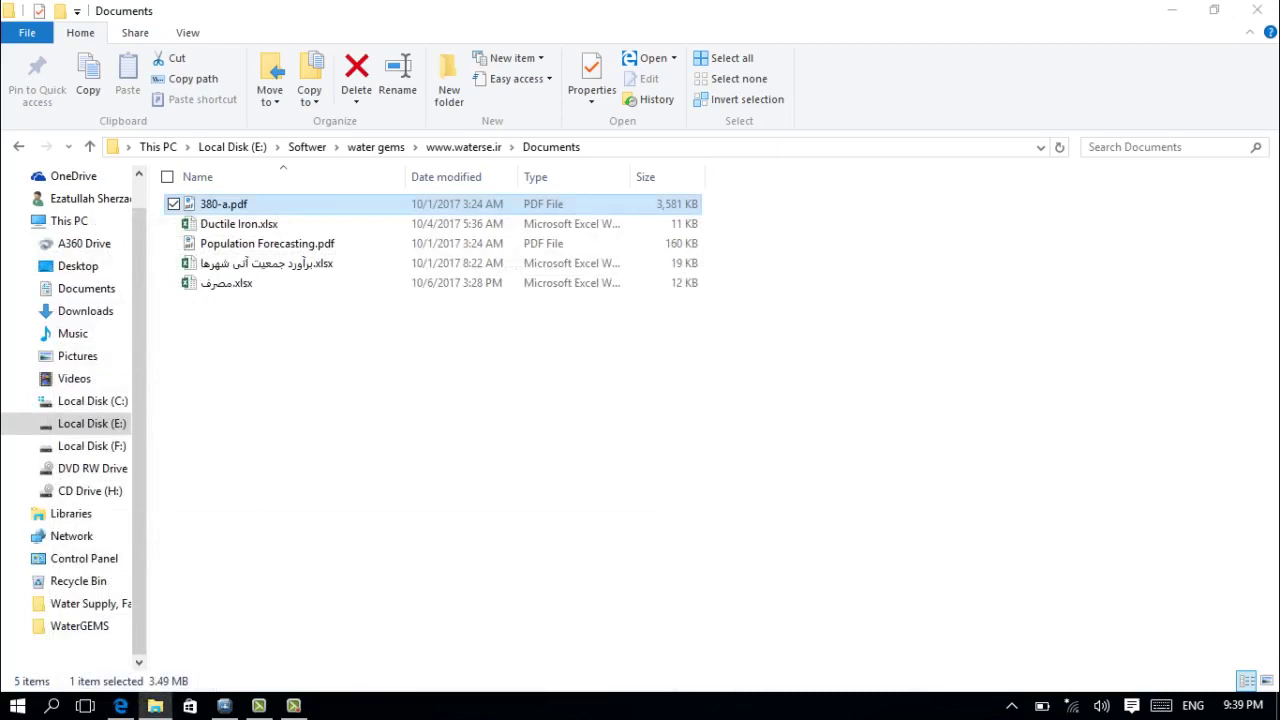
click(224, 705)
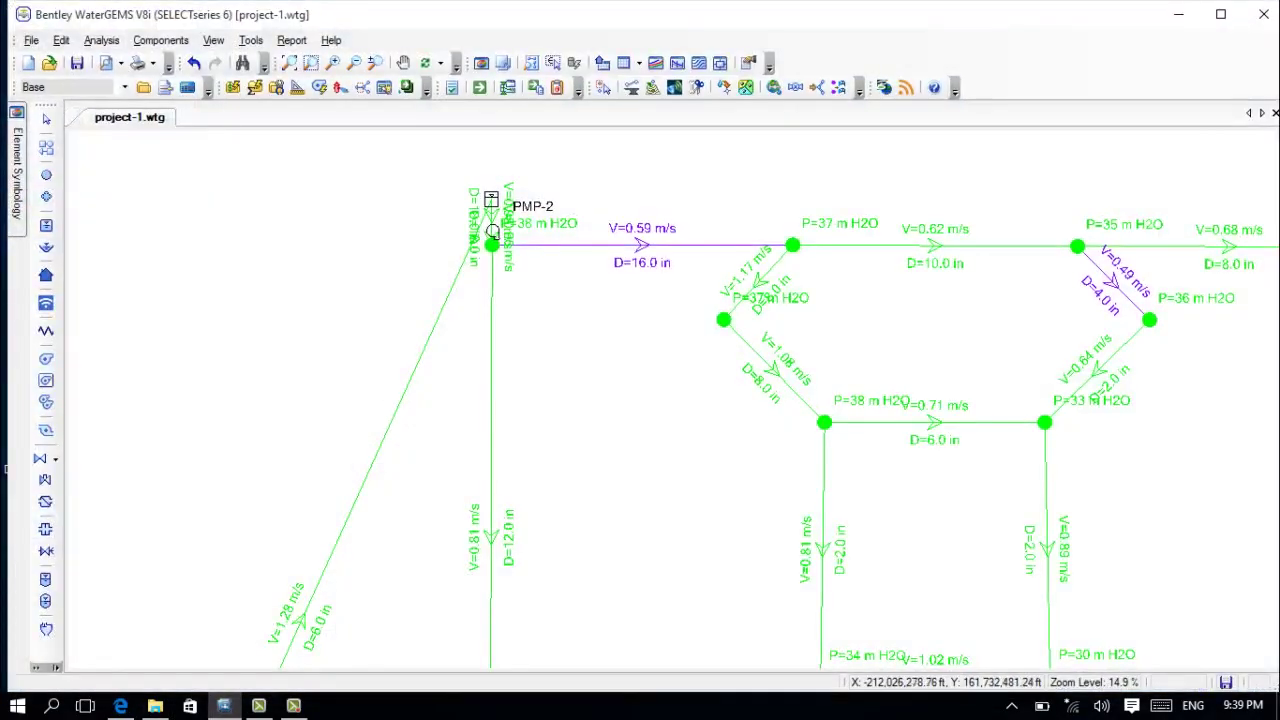
click(160, 40)
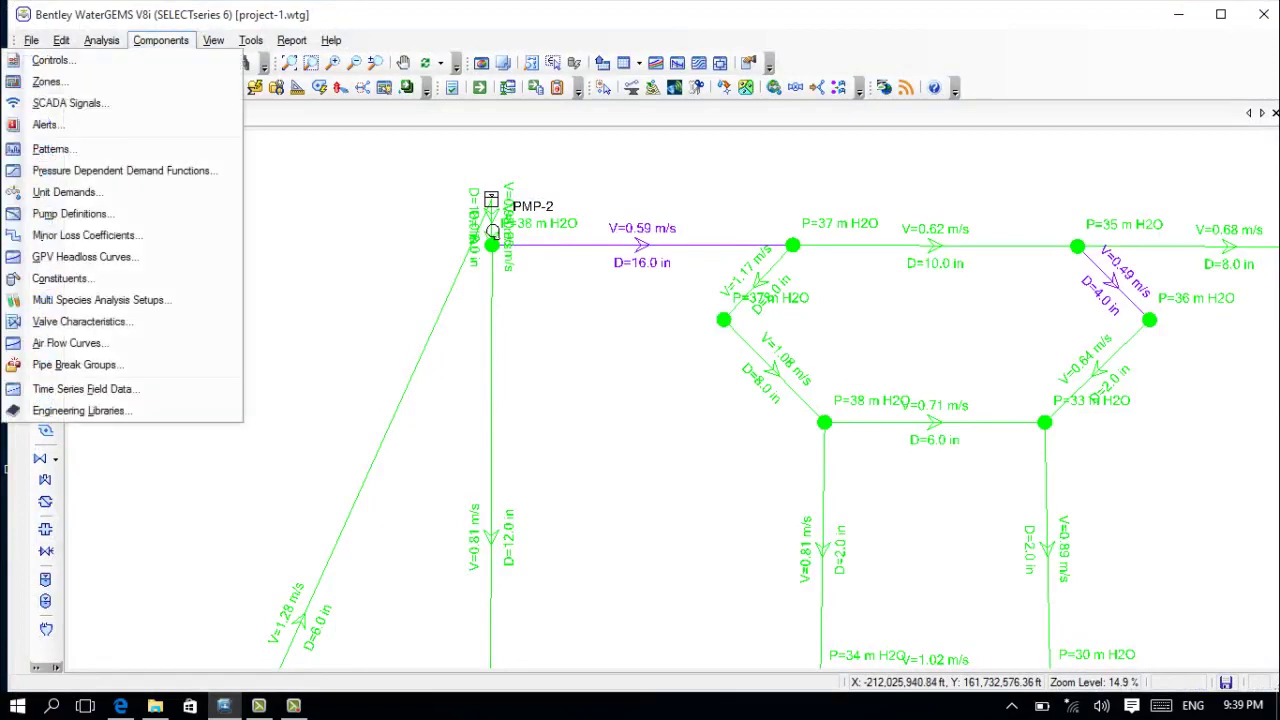
click(64, 149)
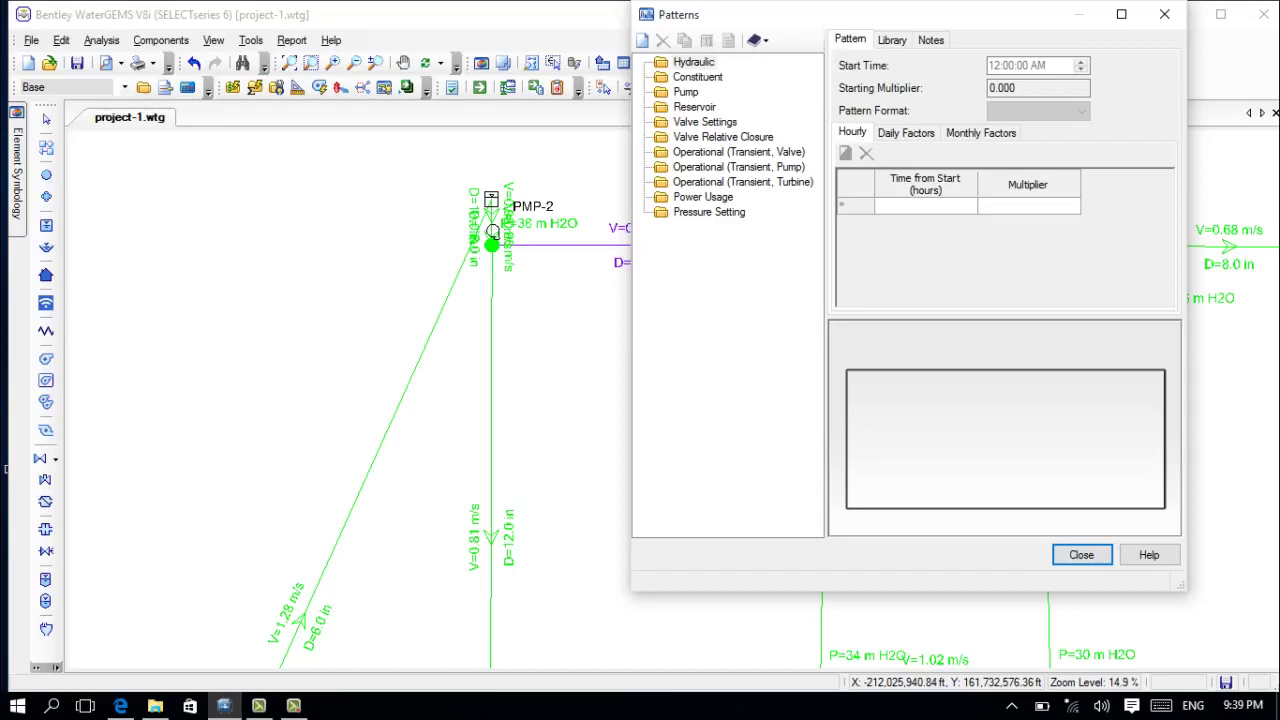
click(642, 40)
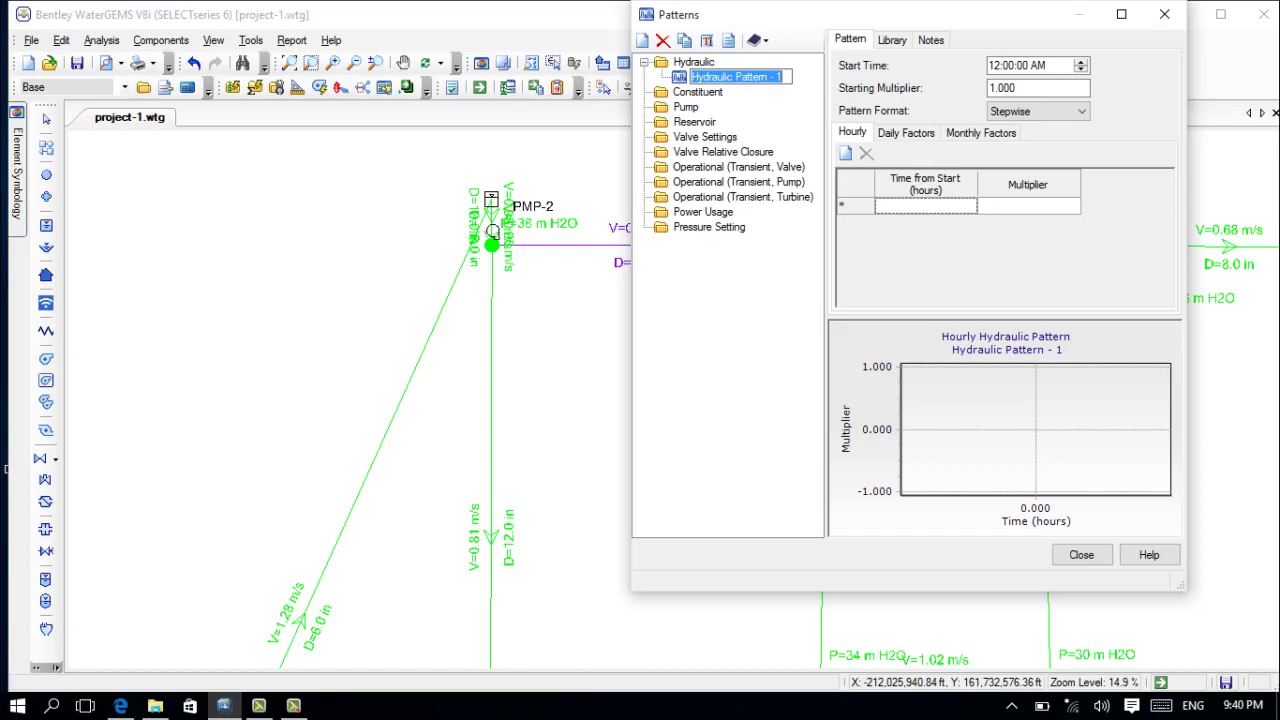
Add 24 rows to the new hydraulic pattern's hourly table, entering times from start of 1 to 24 hours in one-hour increments.
click(926, 206)
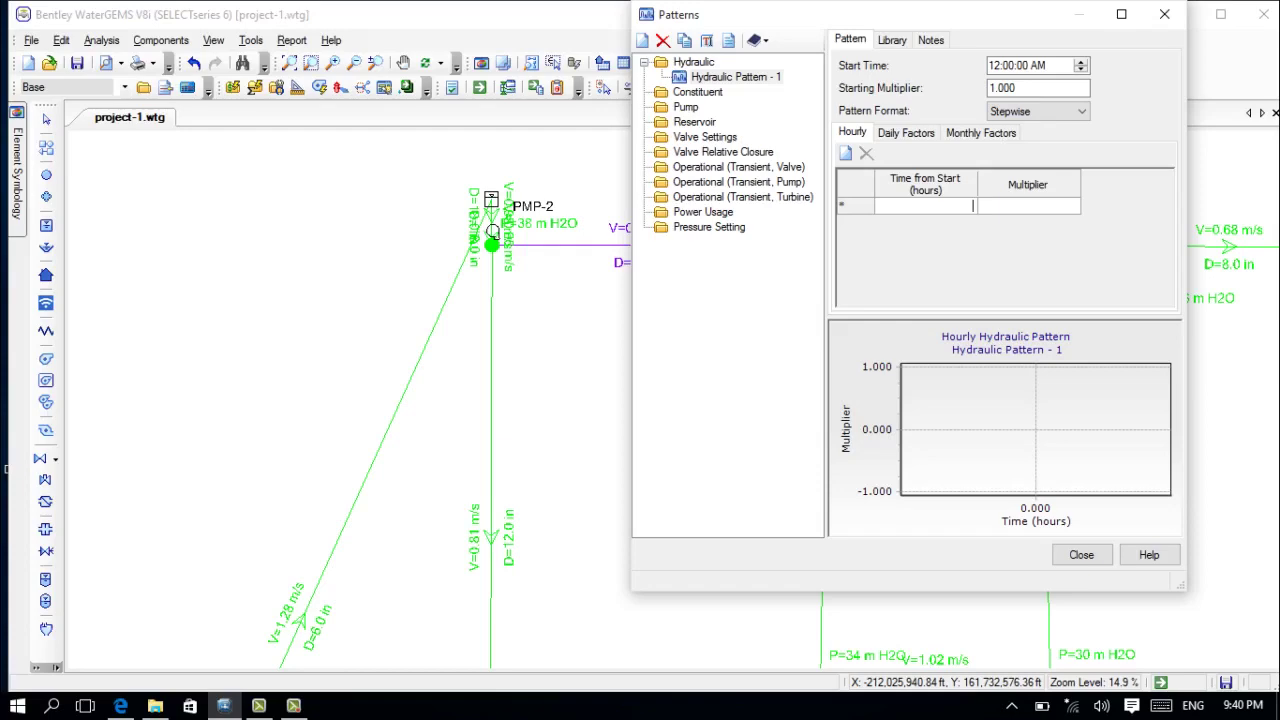
key(F1)
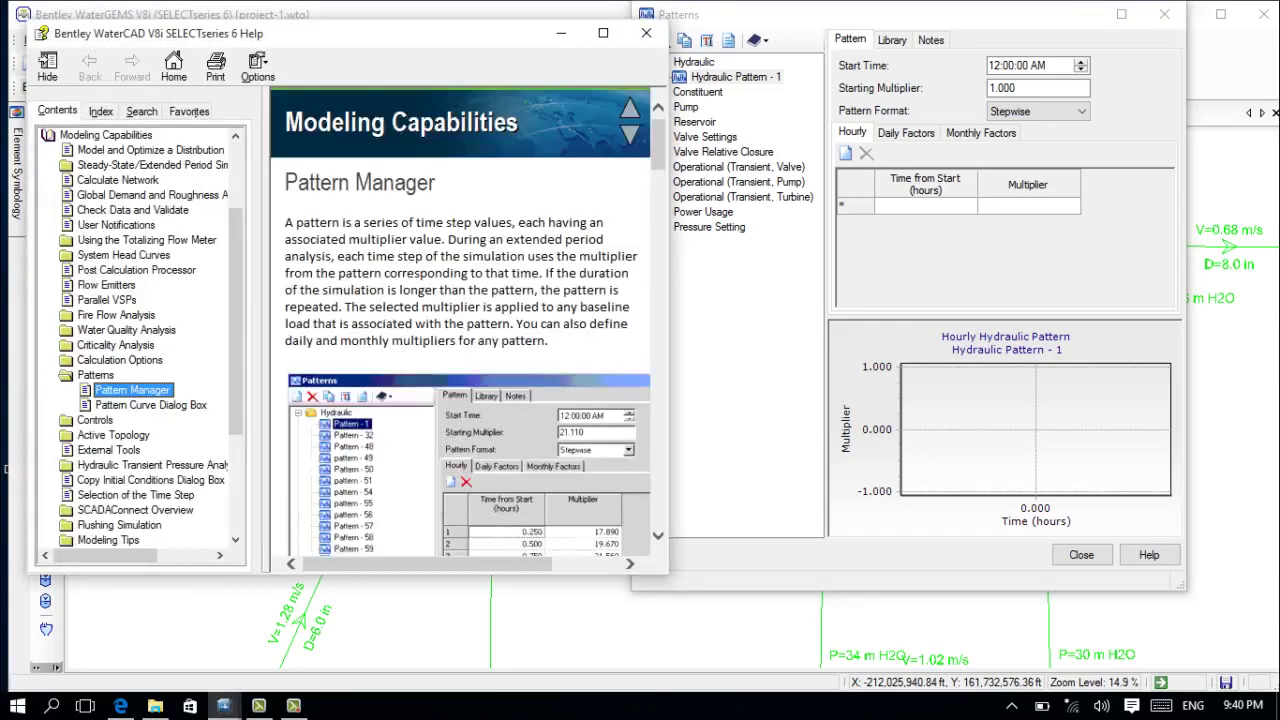
click(646, 33)
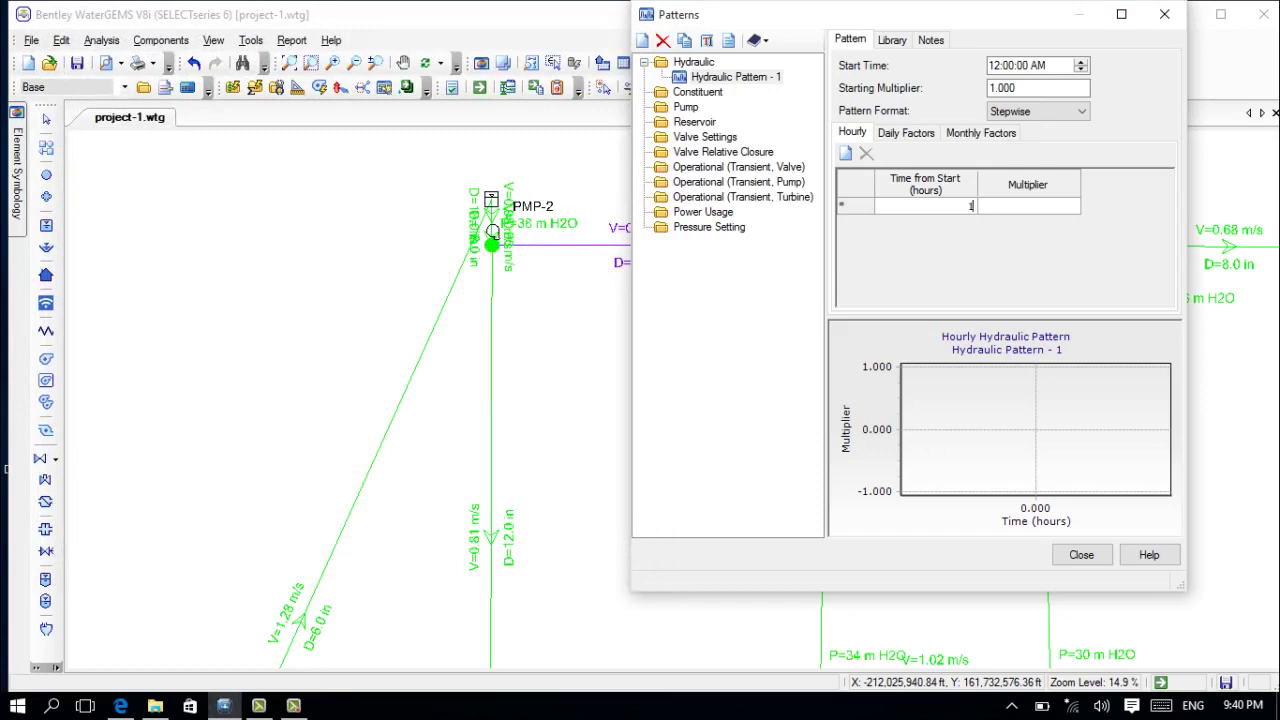
key(Tab)
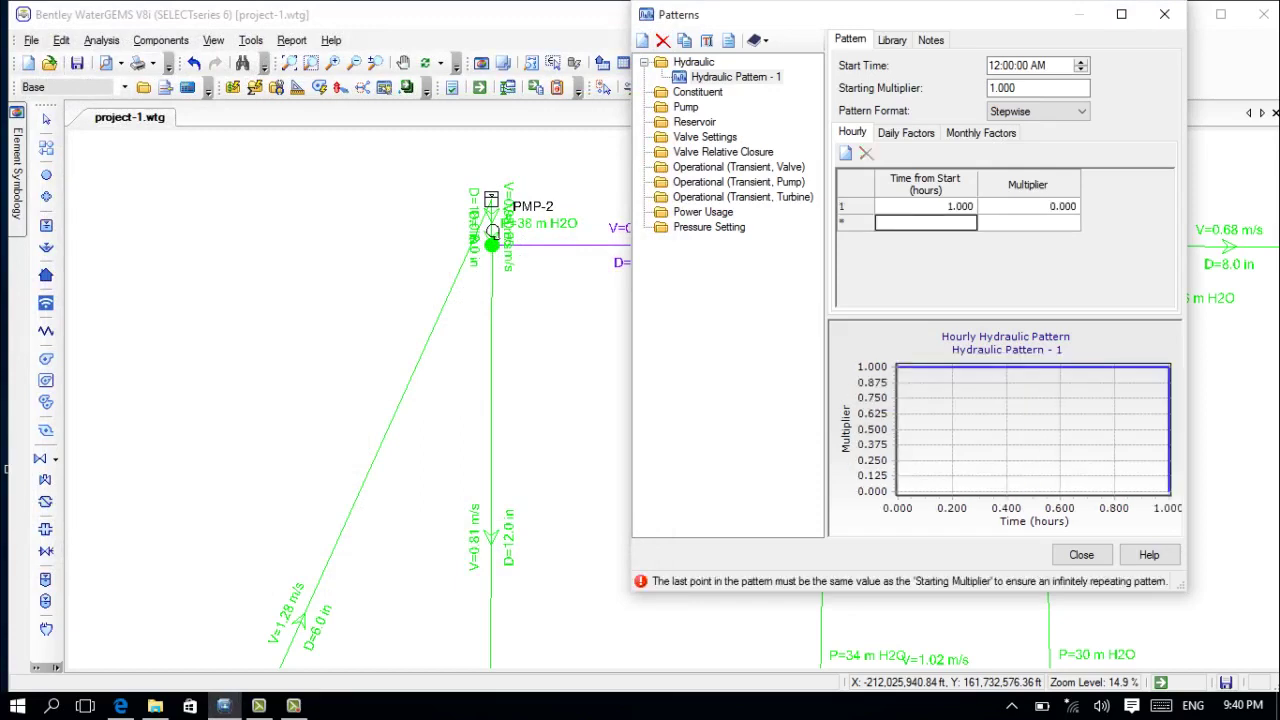
text(2)
key(Return)
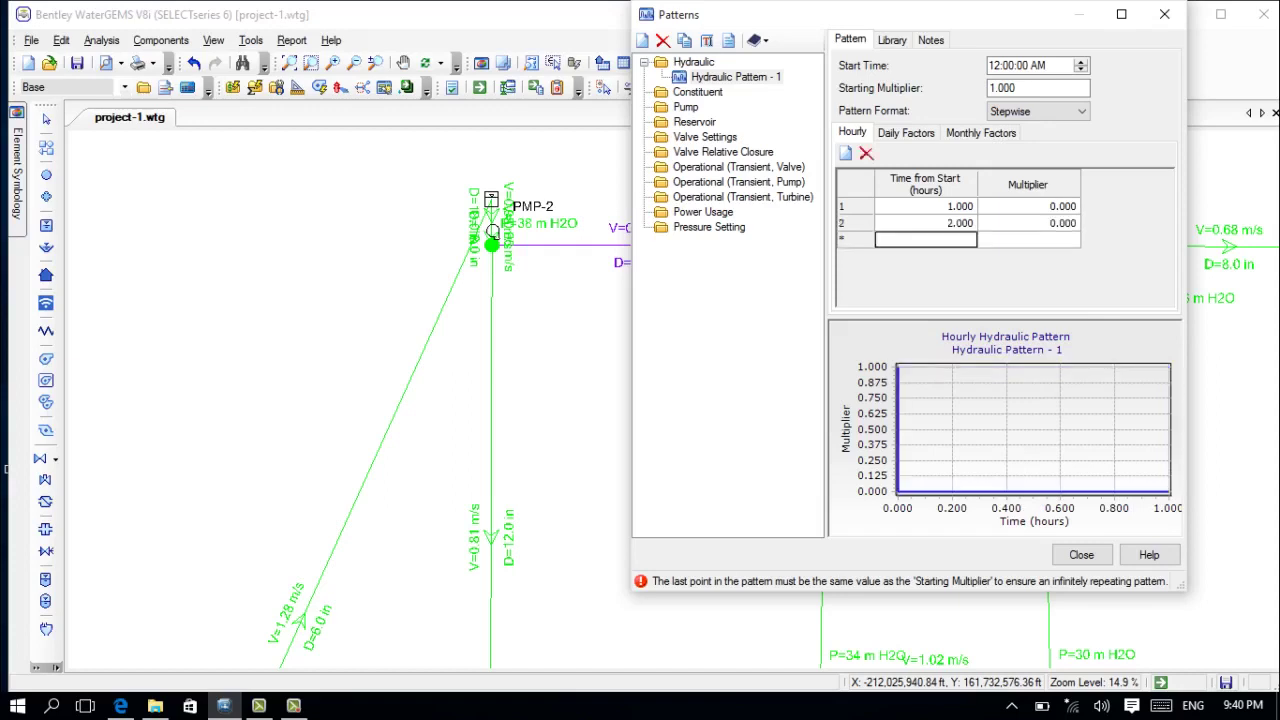
text(3)
key(Return)
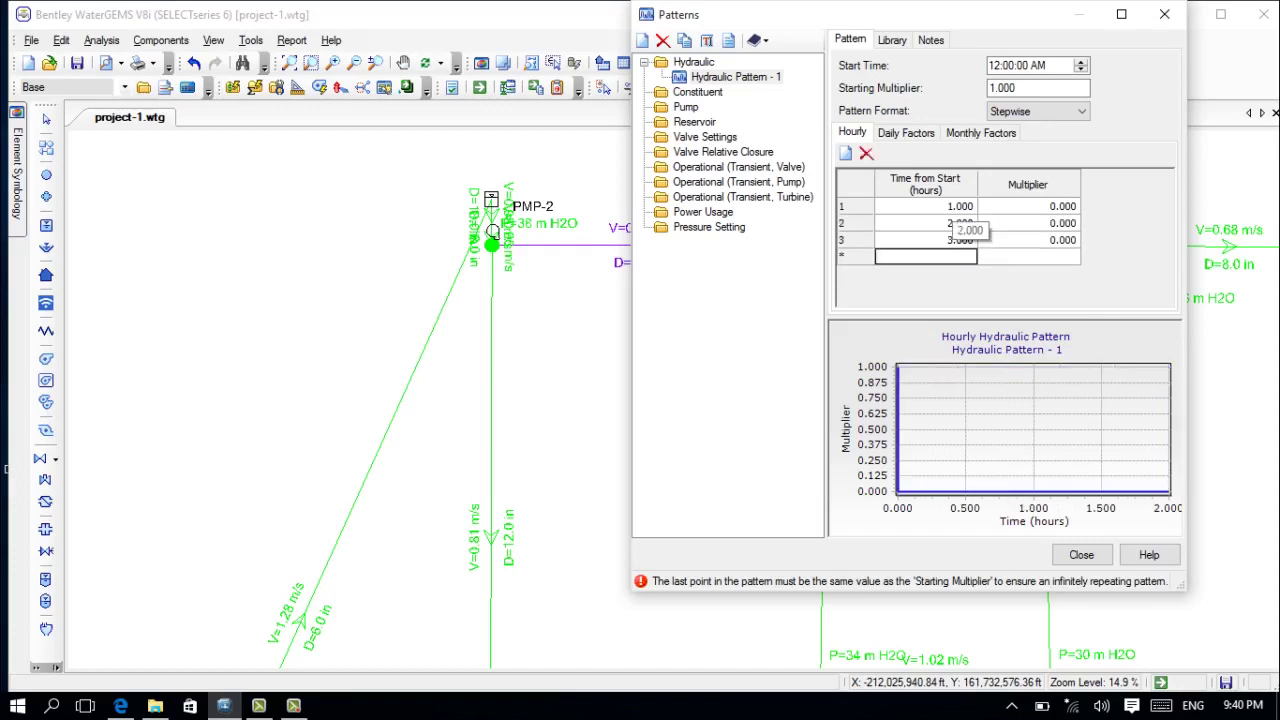
text(4)
key(Return)
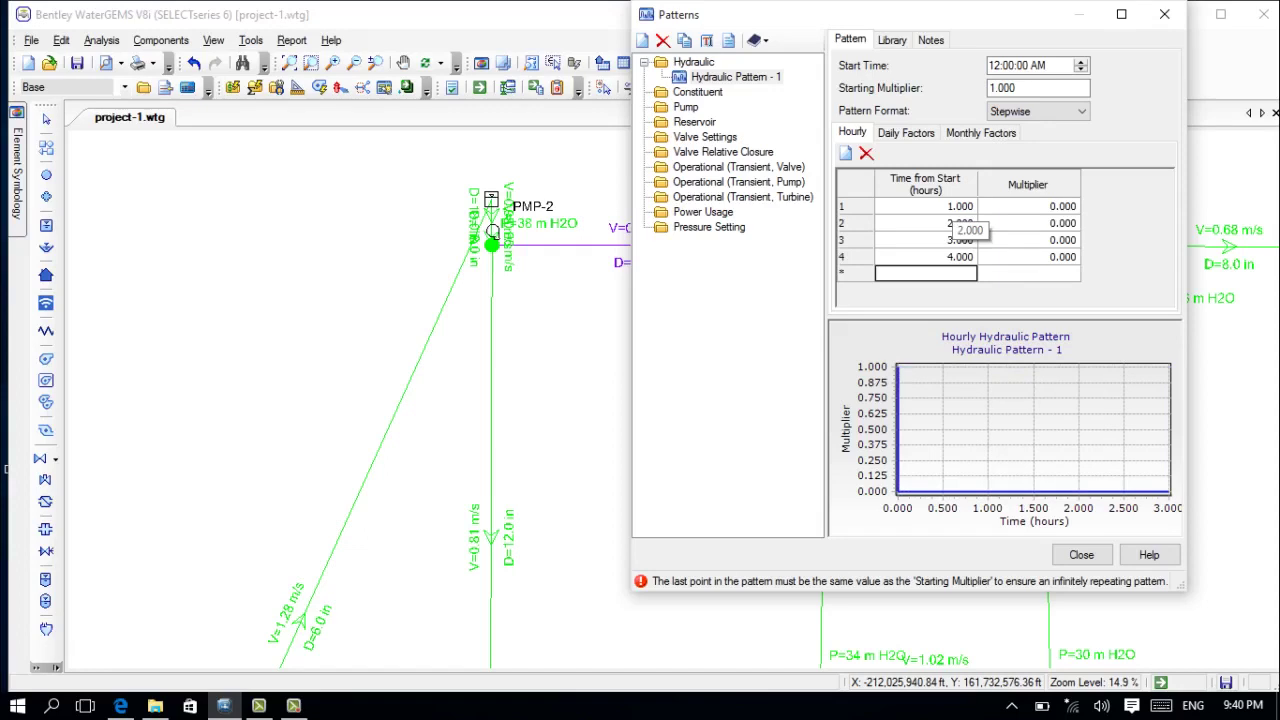
text(5)
key(Return)
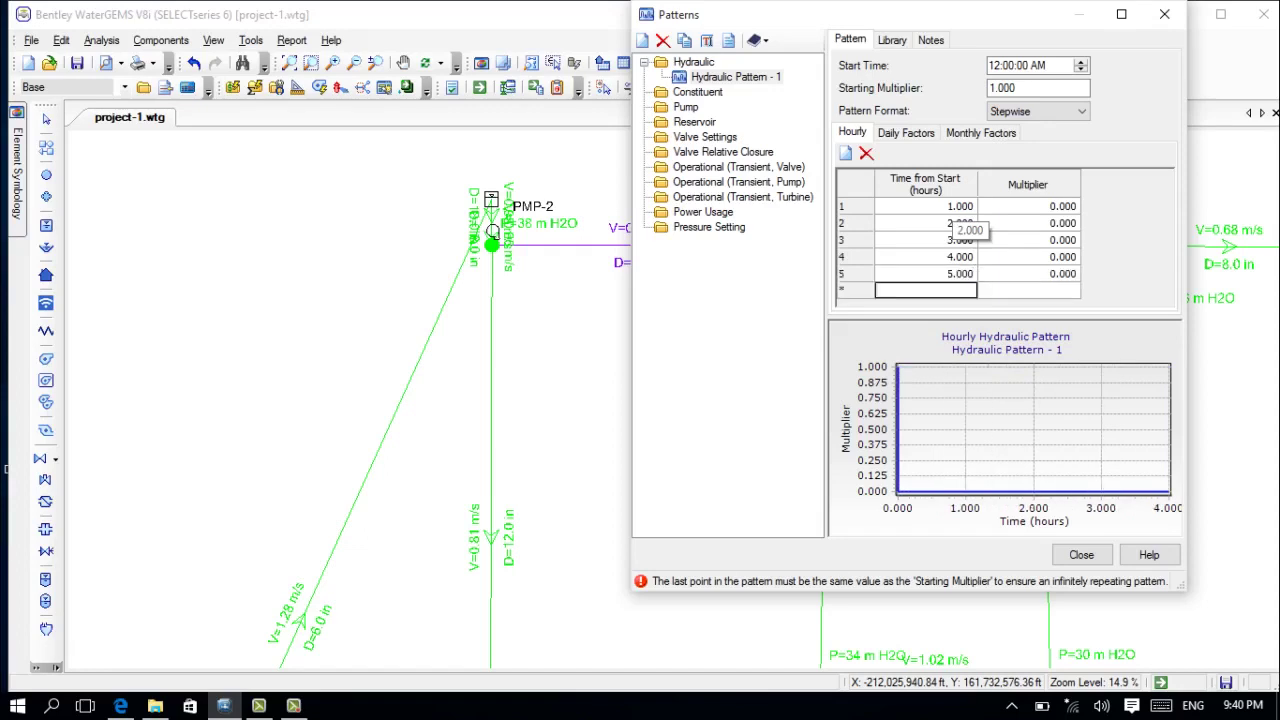
text(6)
key(Return)
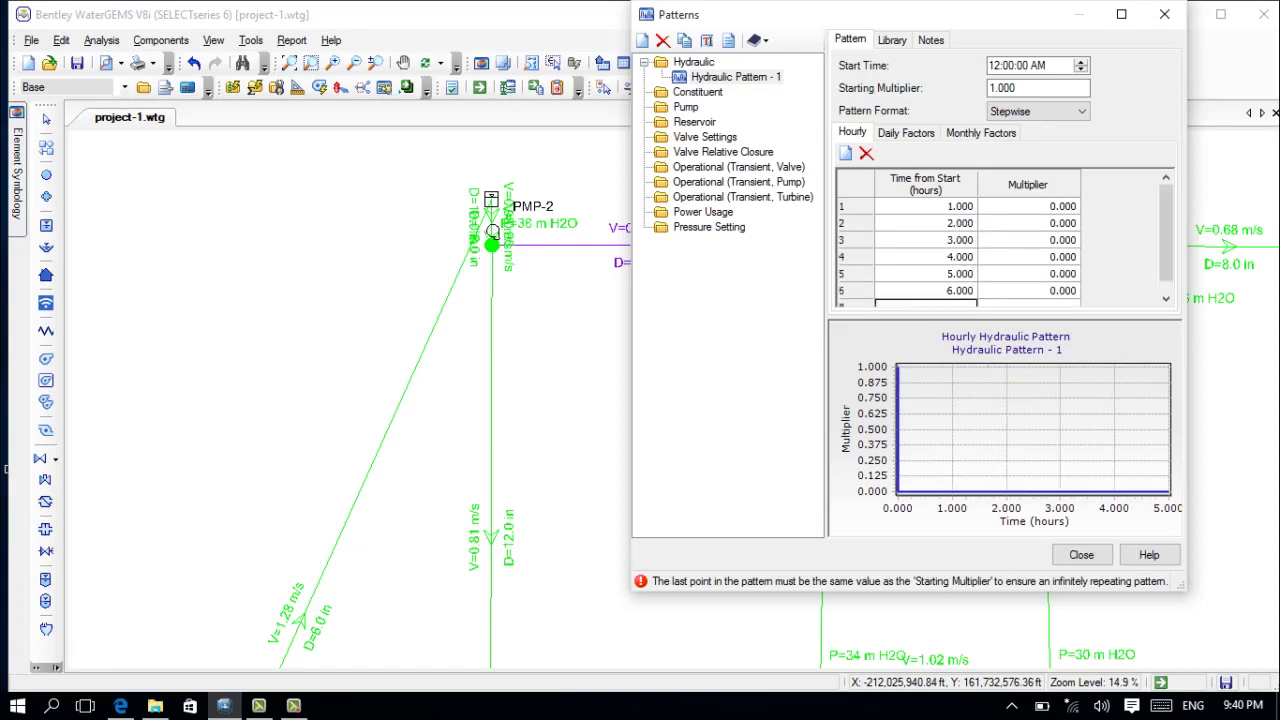
text(7)
key(Return)
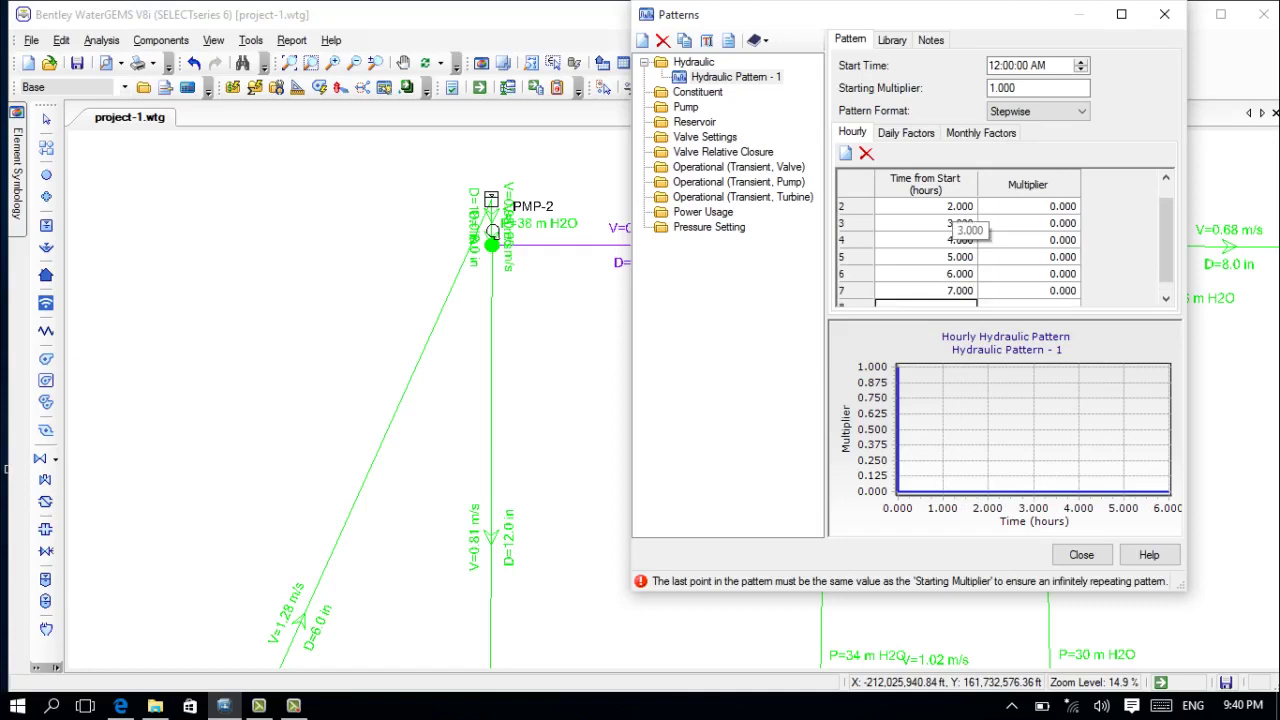
text(8)
key(Return)
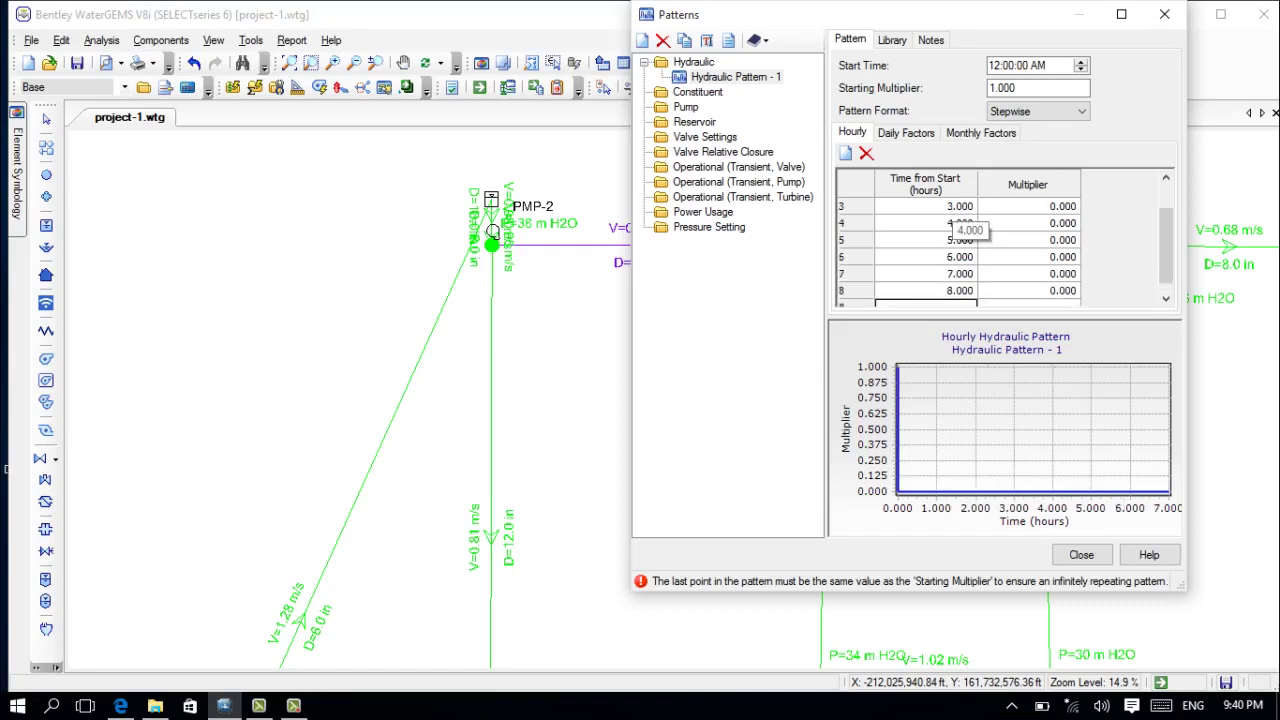
text(9)
key(Return)
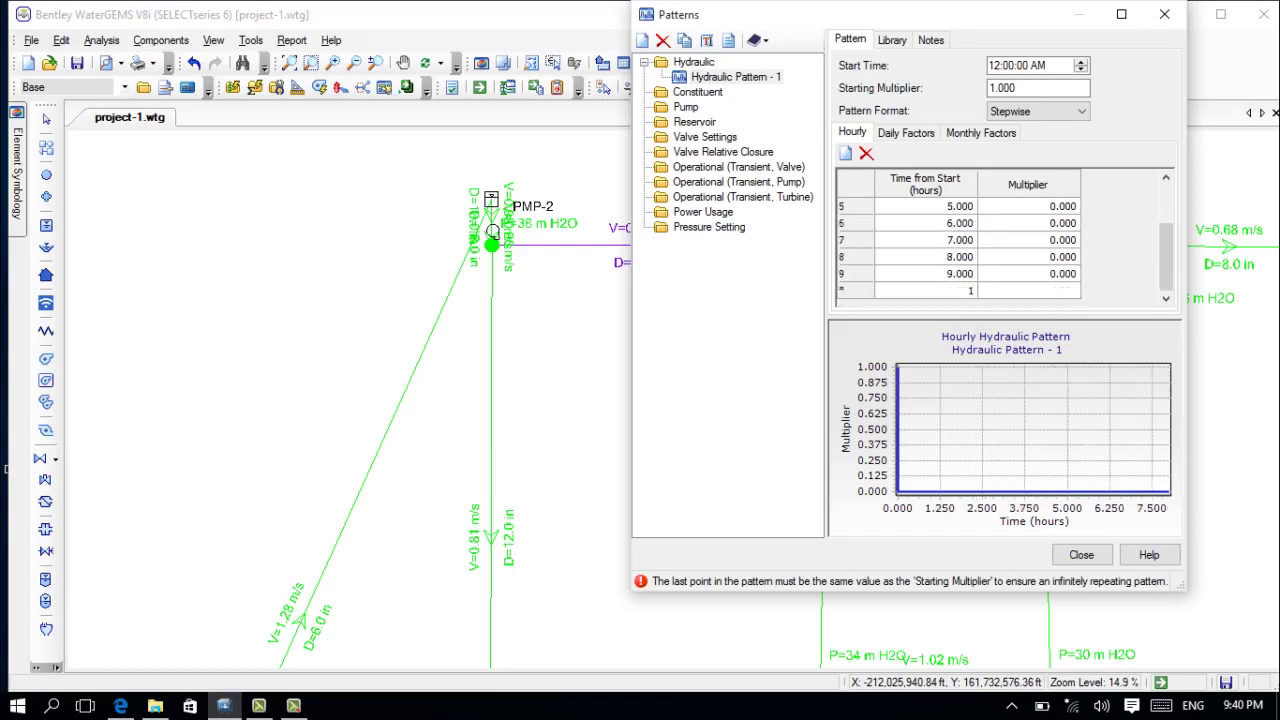
text(10)
key(Return)
text(11)
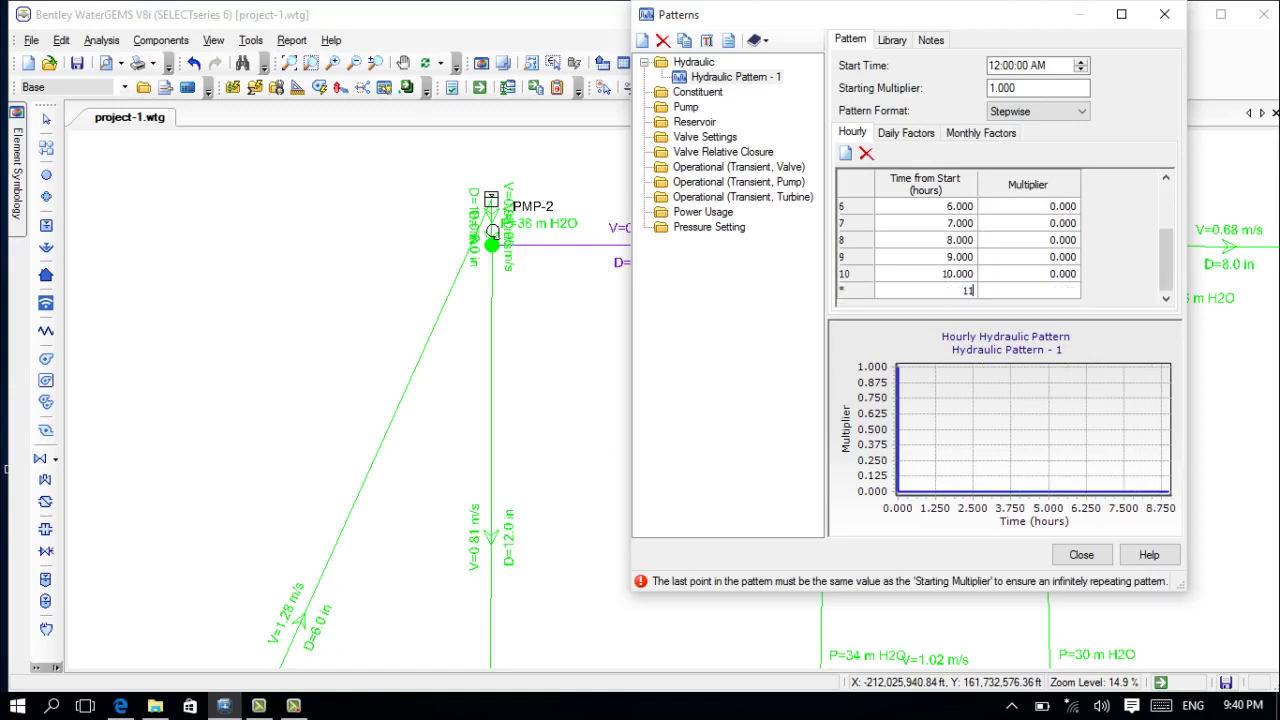
key(Return)
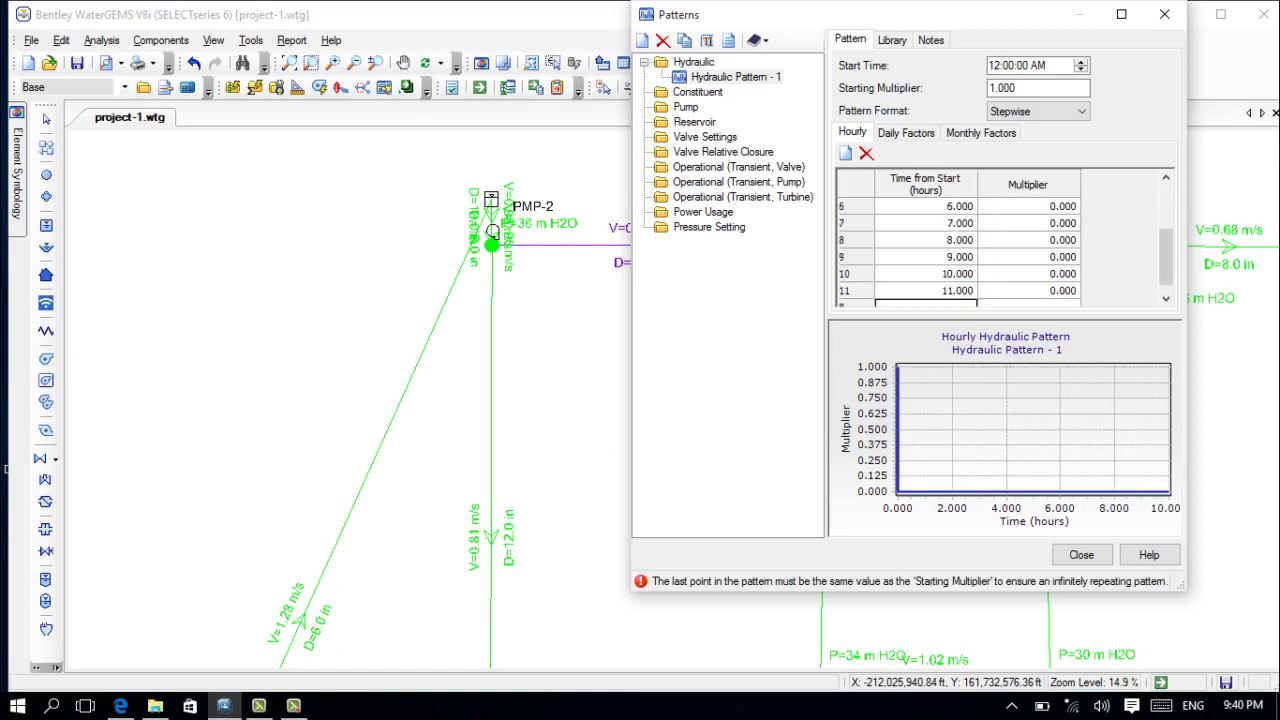
text(12)
key(Return)
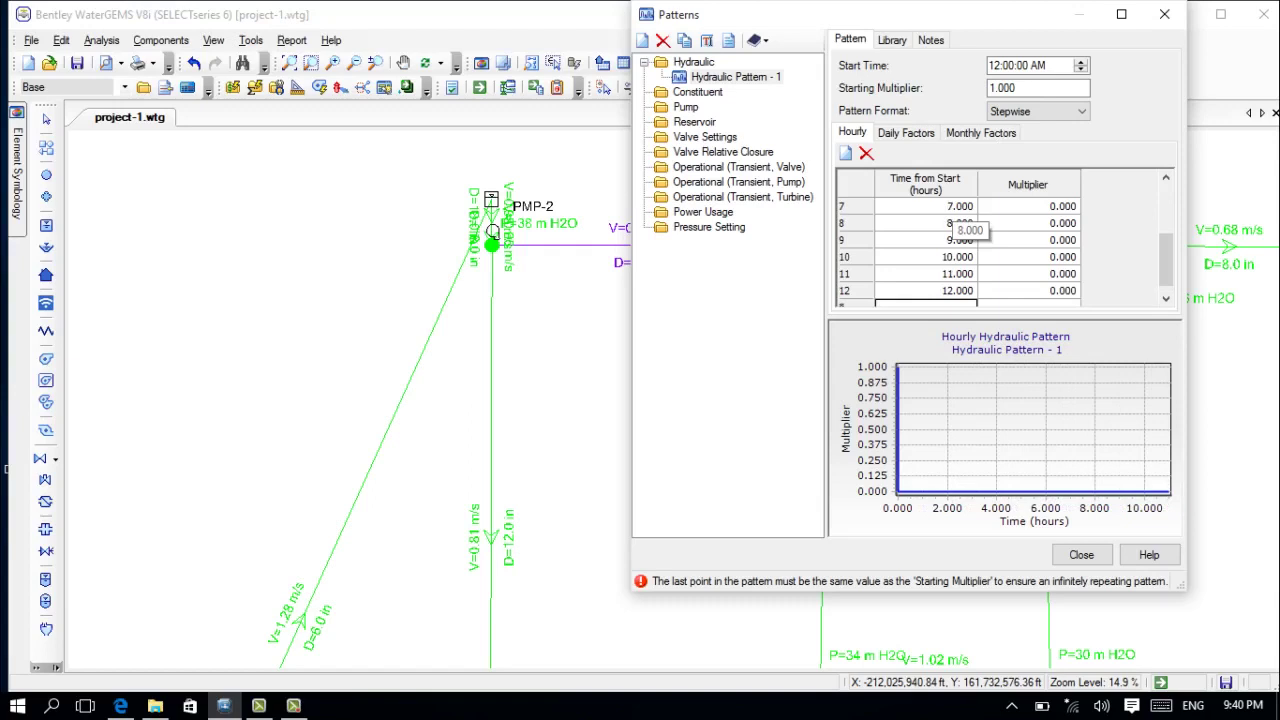
text(13)
key(Return)
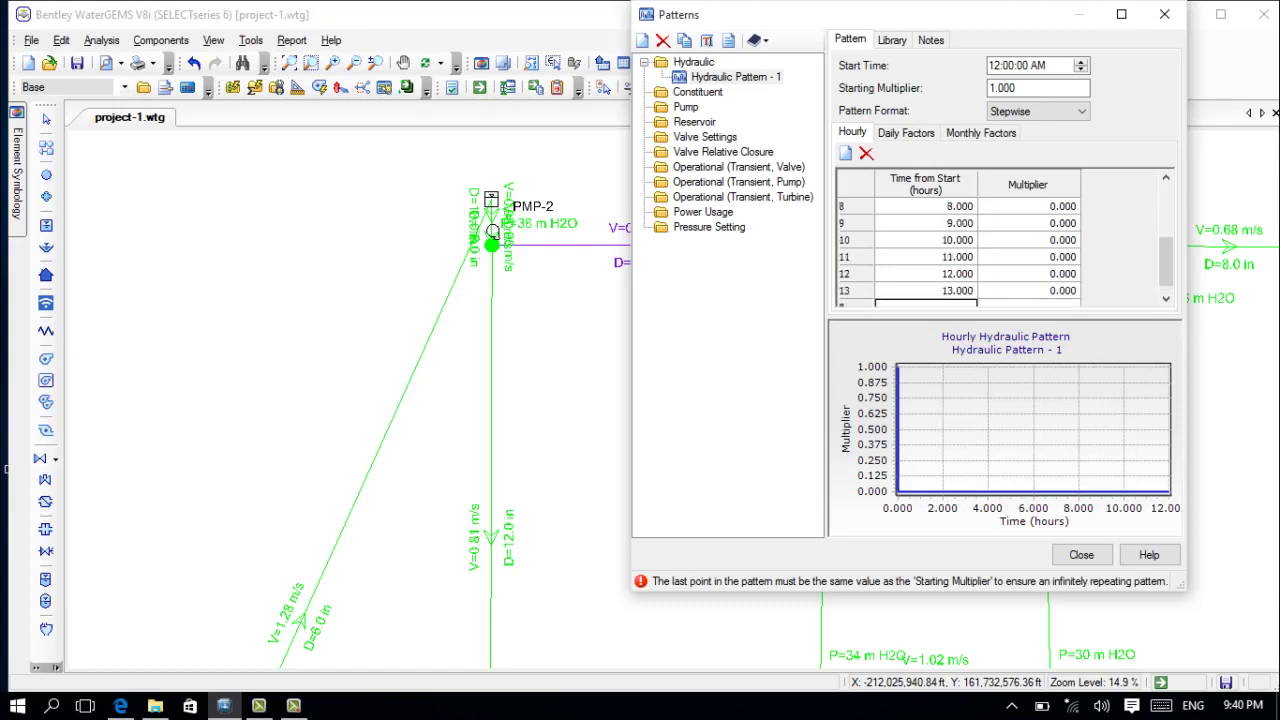
text(14)
key(Return)
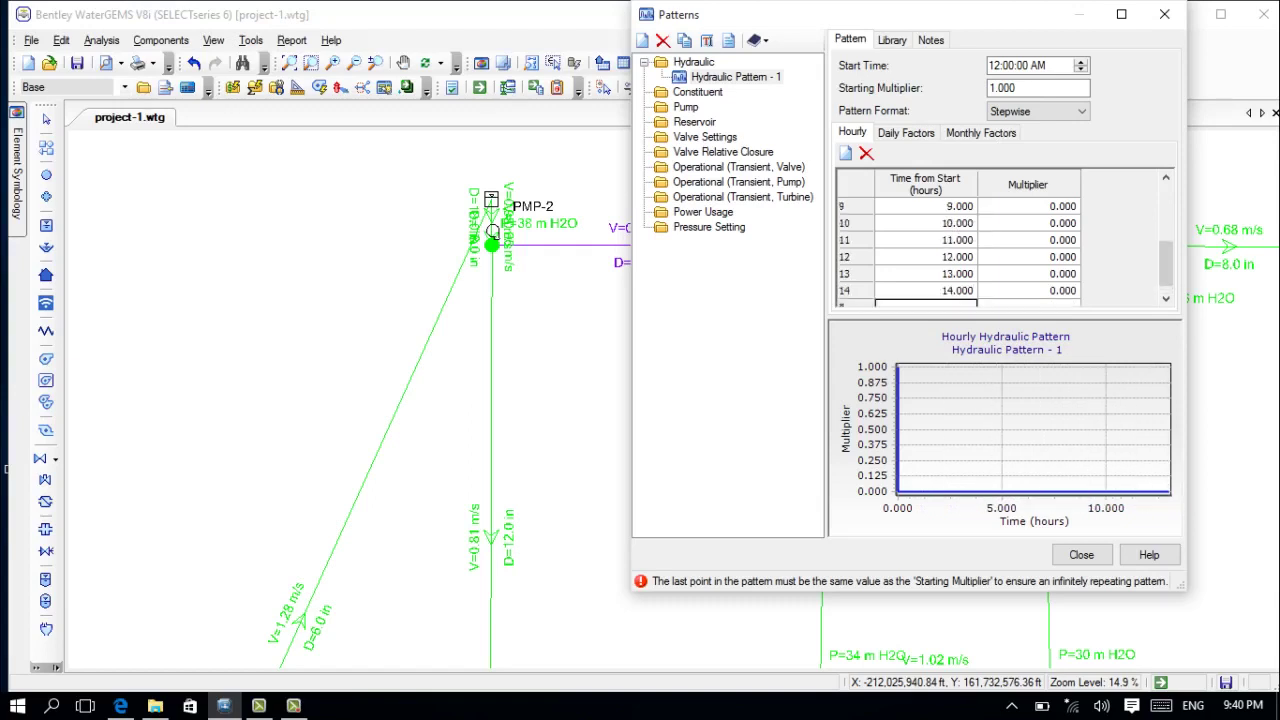
text(15)
key(Return)
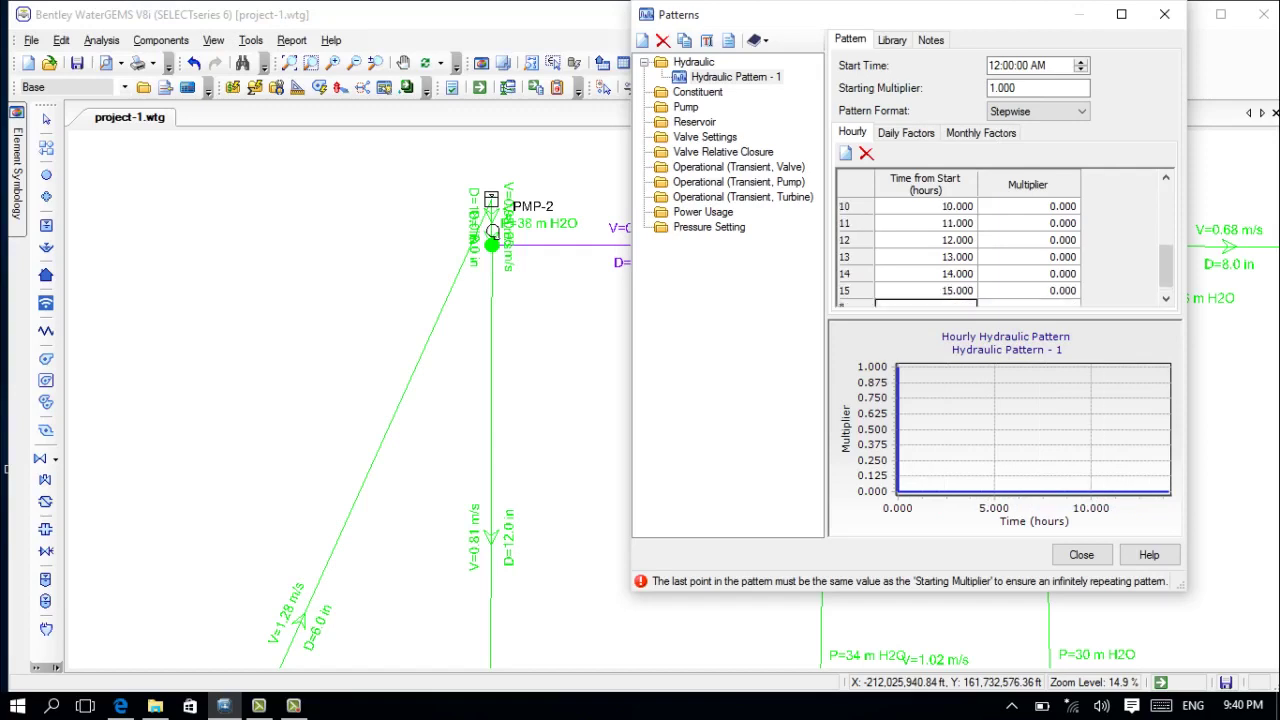
text(16)
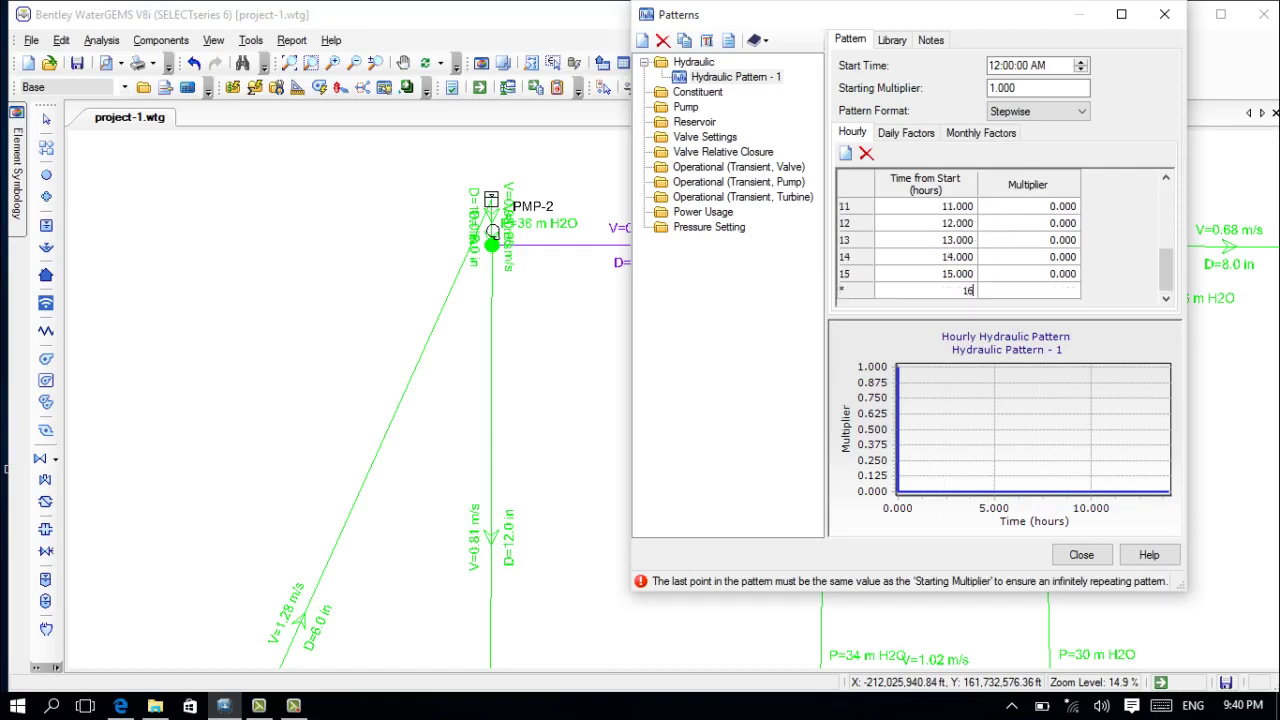
key(Return)
text(17)
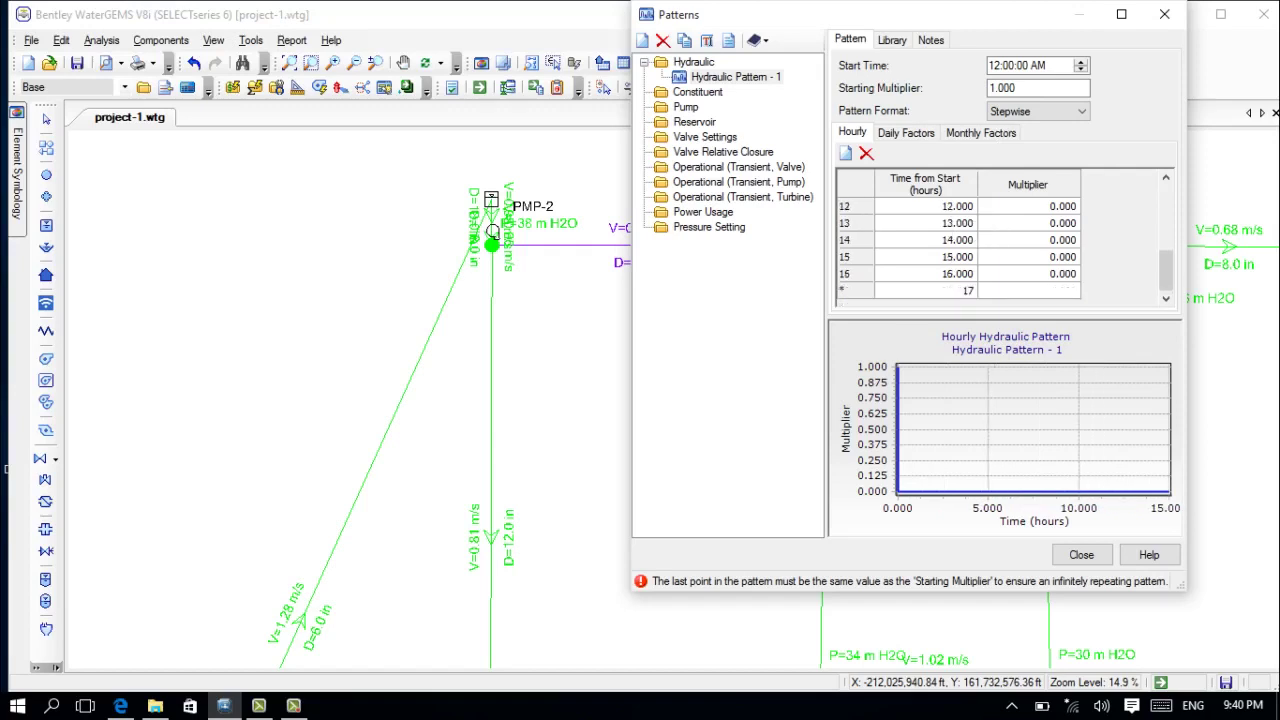
key(Return)
text(1)
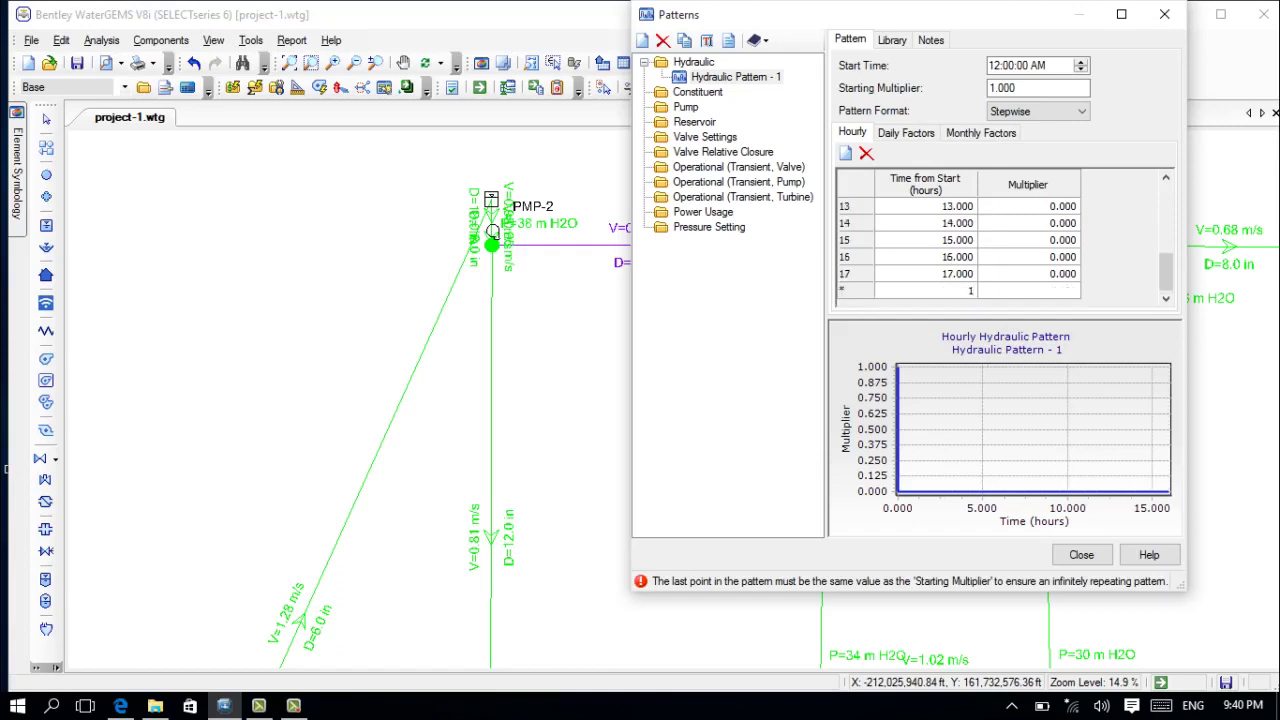
text(8)
key(Return)
text(1)
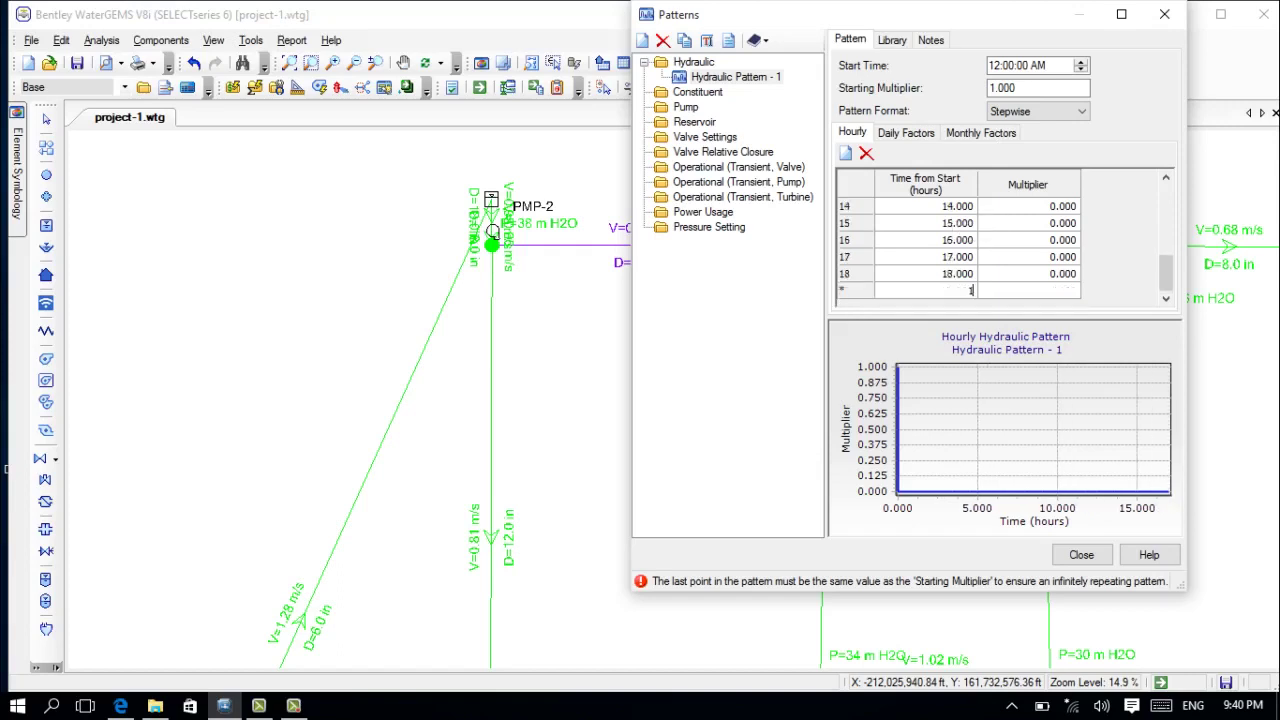
text(9)
key(Return)
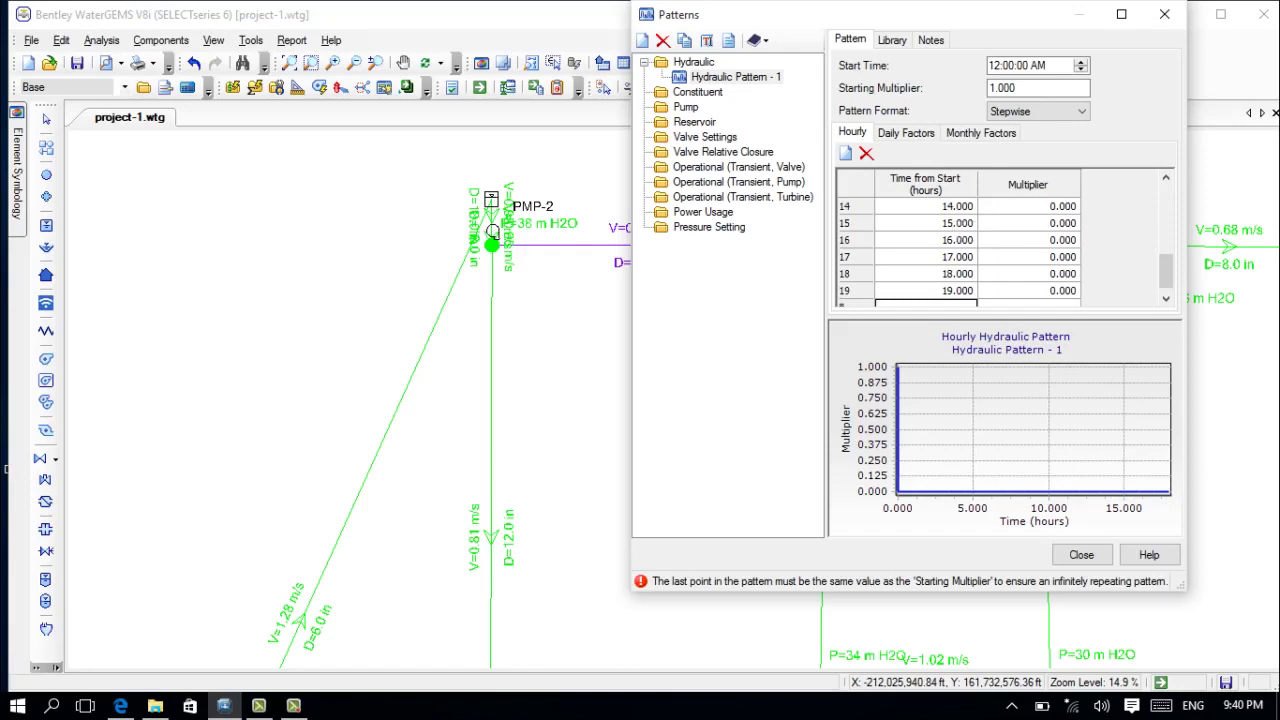
text(20)
key(Return)
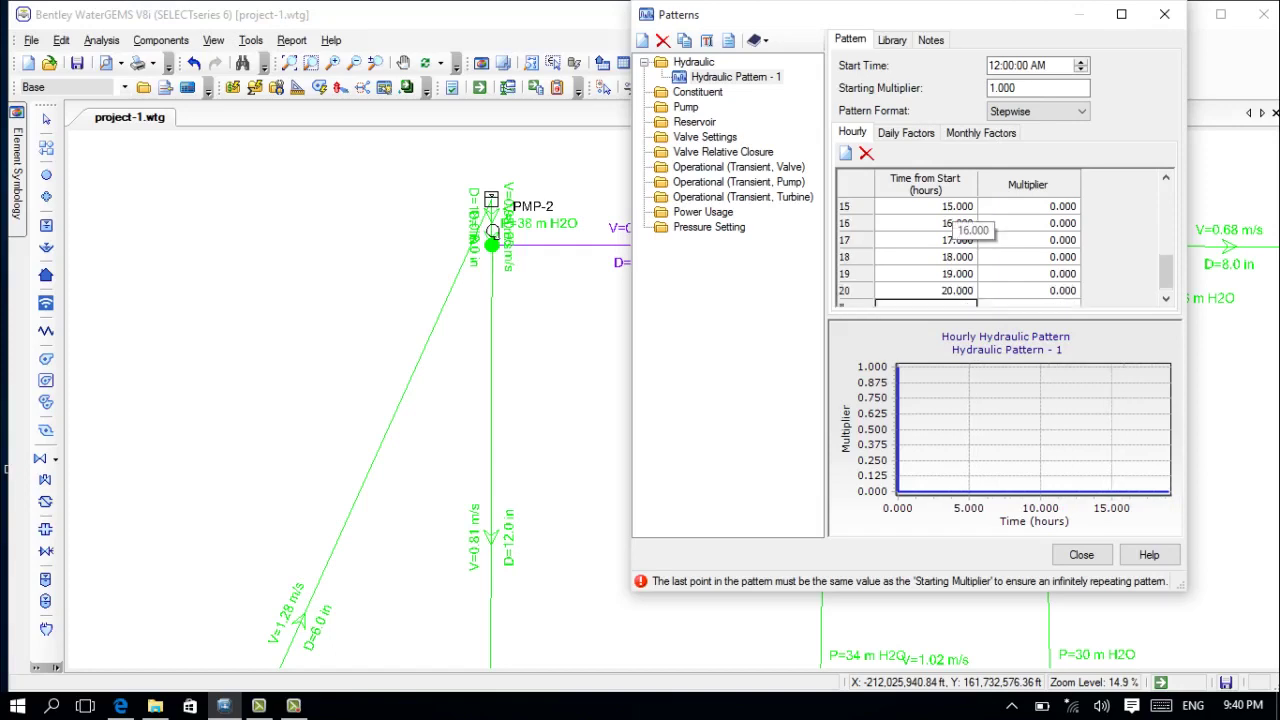
text(21)
key(Return)
text(2)
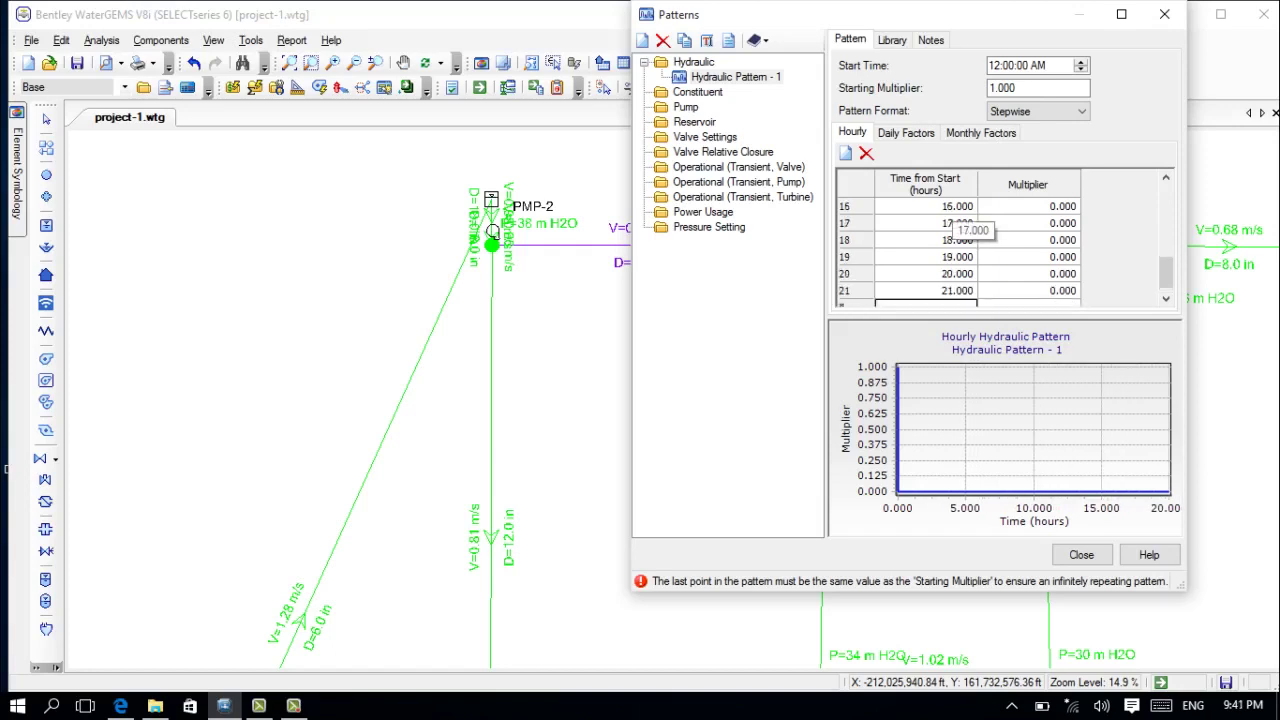
text(2)
key(Return)
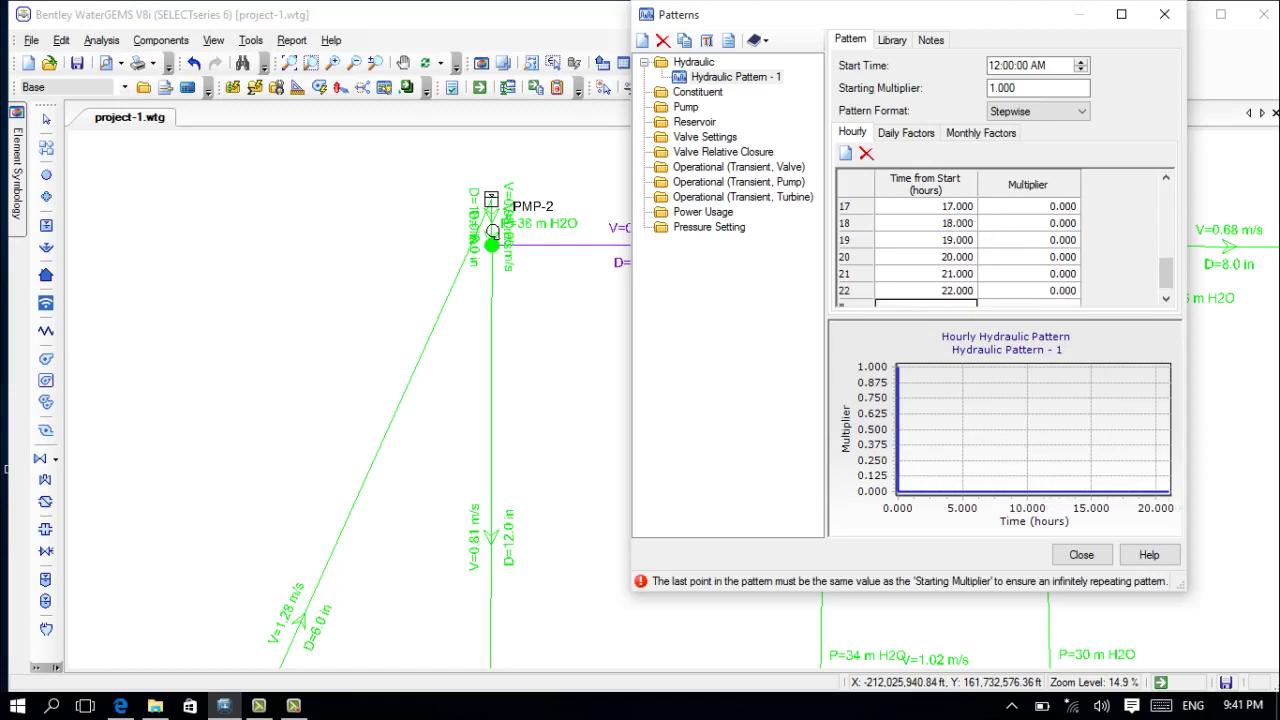
text(23)
key(Return)
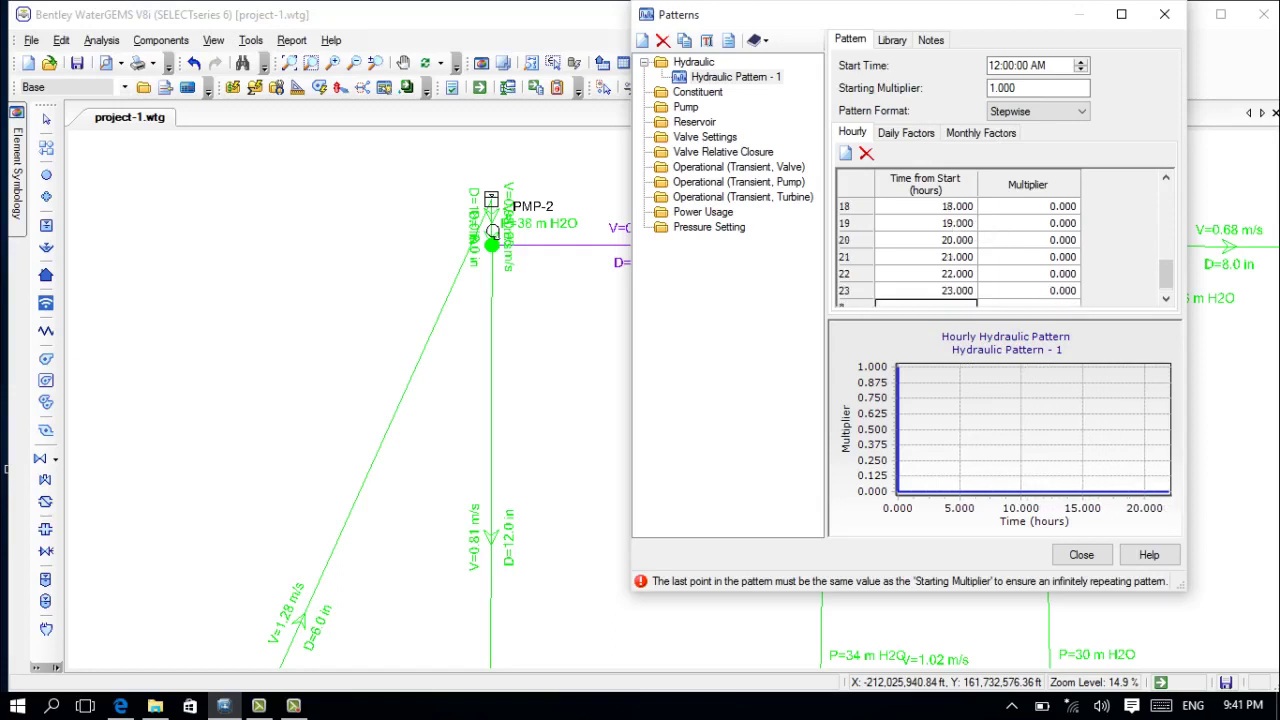
text(23)
key(BackSpace)
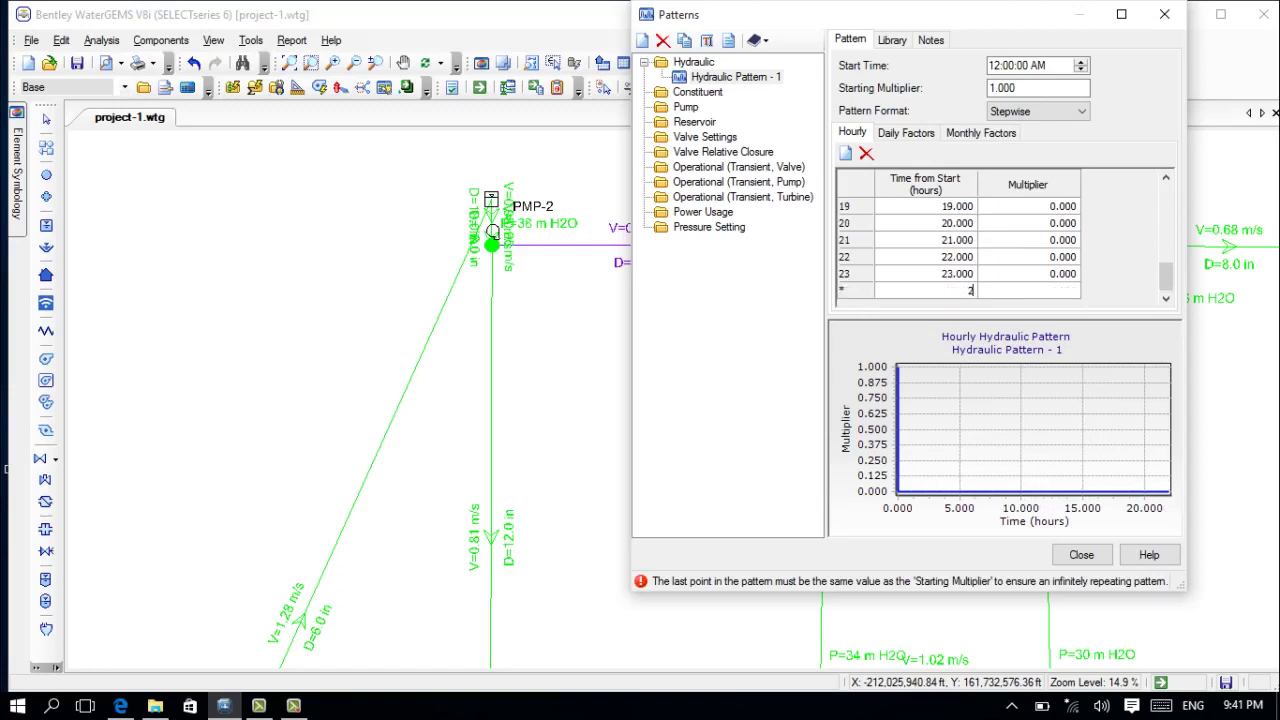
text(4)
key(Return)
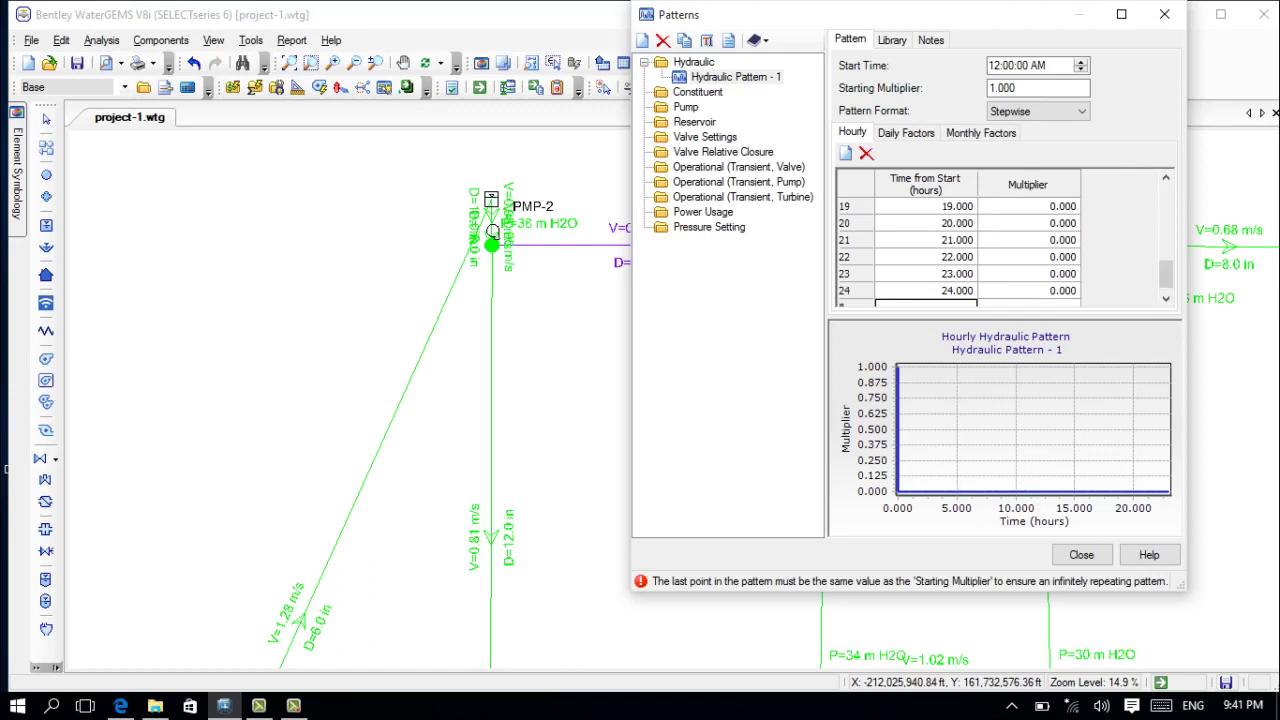
Reopen 380-a.pdf from the Documents folder and examine the hourly coefficients in table 3-1 for towns of 5 to 20 thousand people.
scroll(960, 248, up, 6)
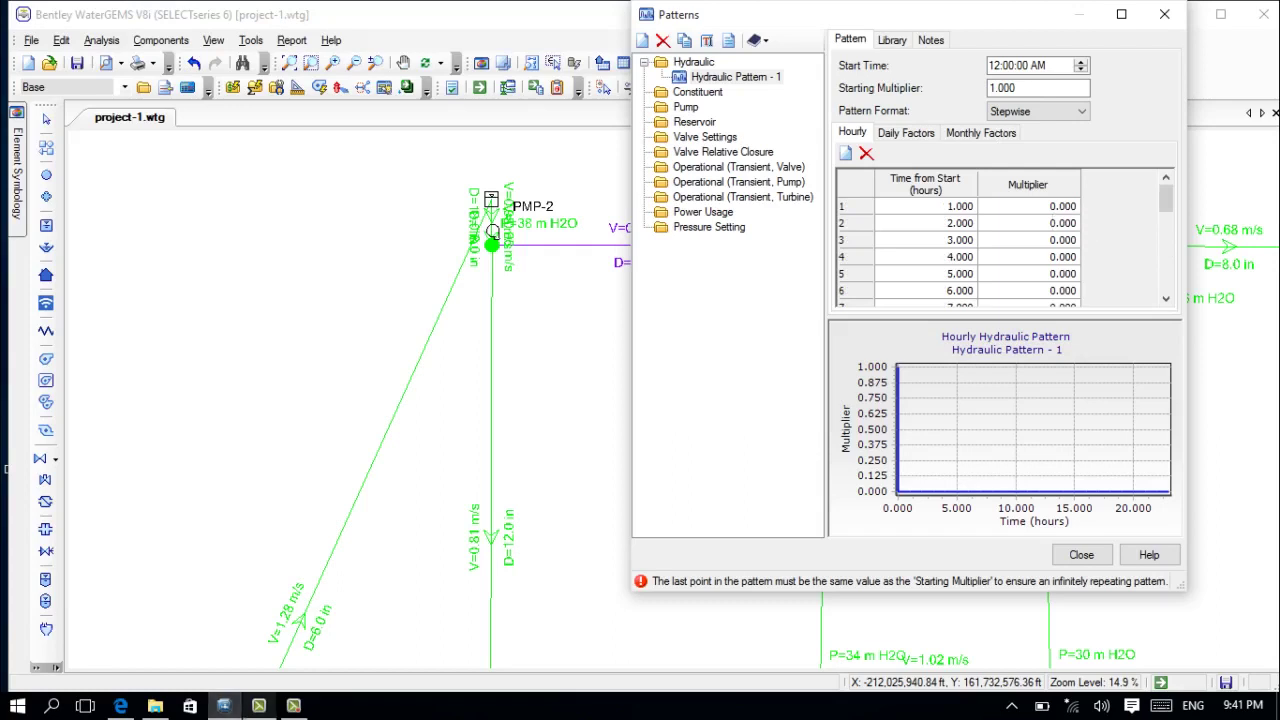
mouse_move(155, 706)
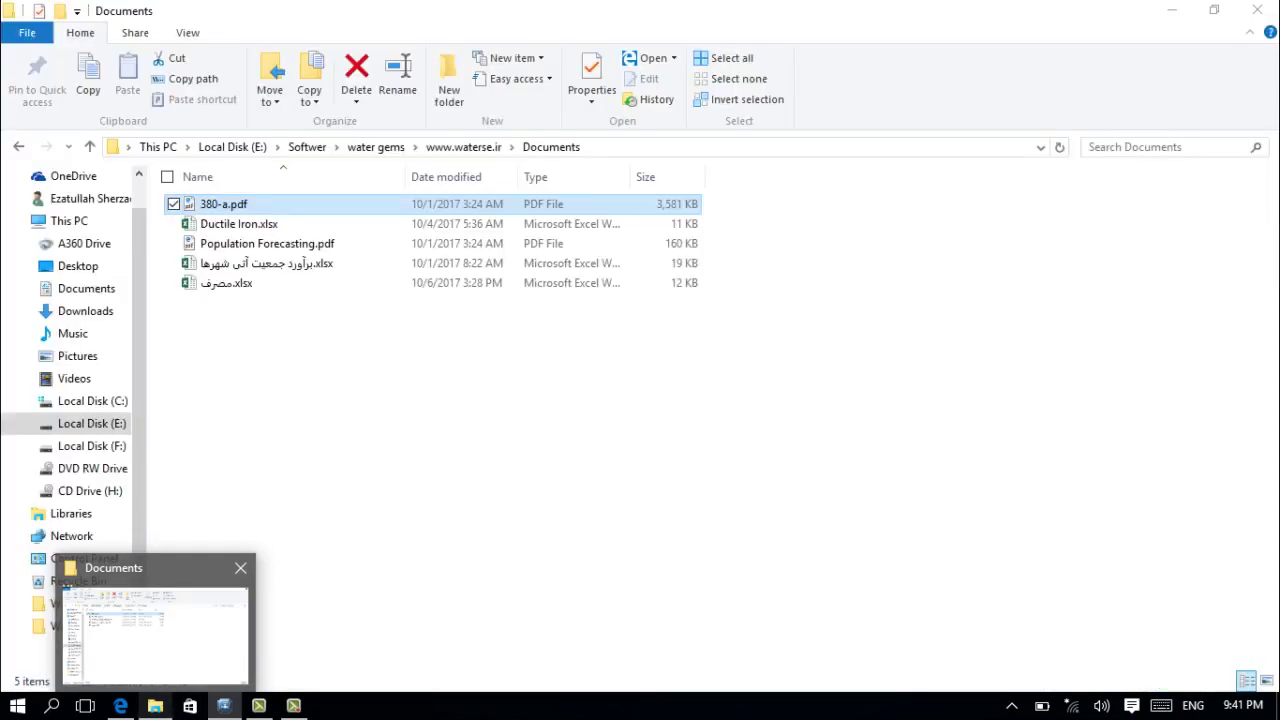
click(155, 625)
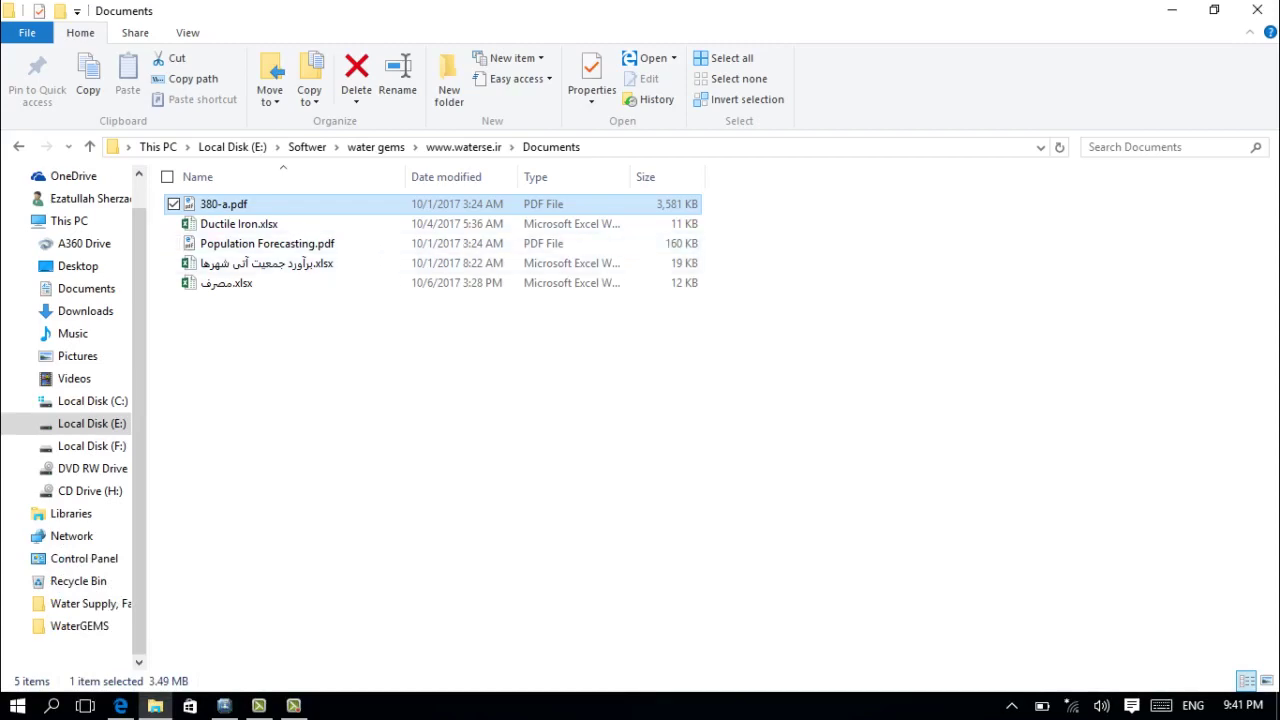
key(Return)
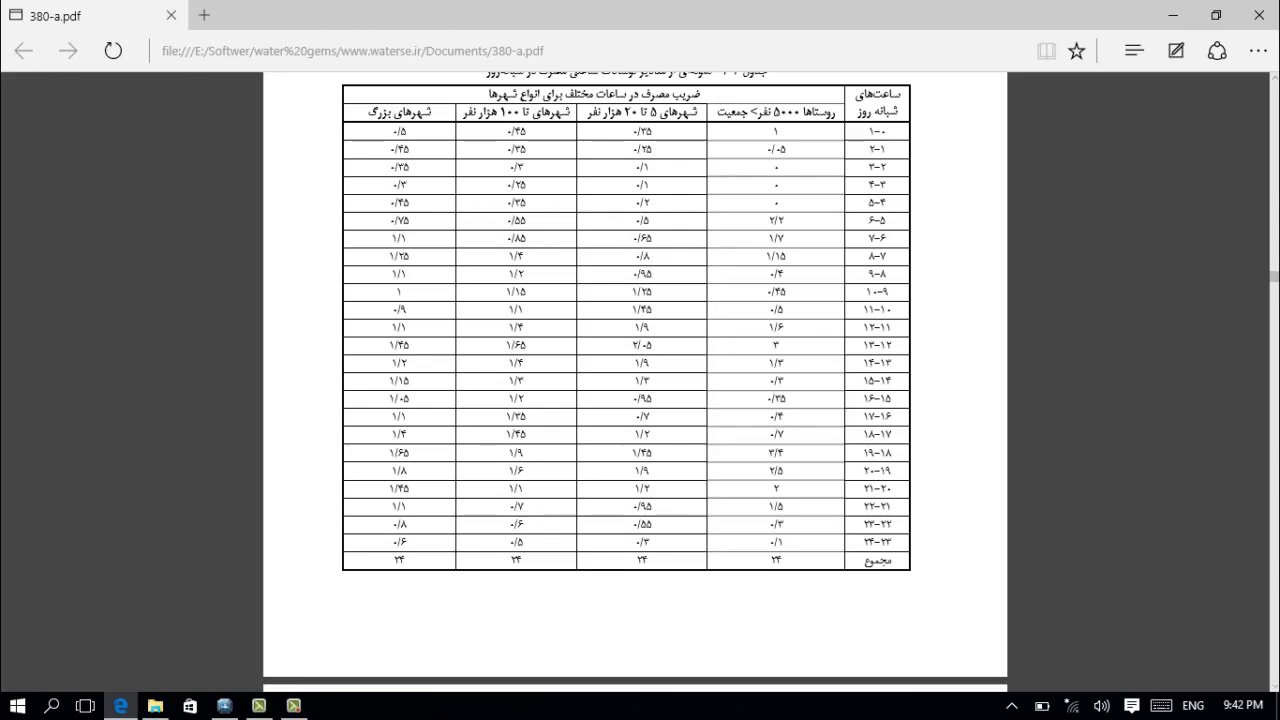
scroll(635, 380, up, 4)
scroll(635, 380, down, 3)
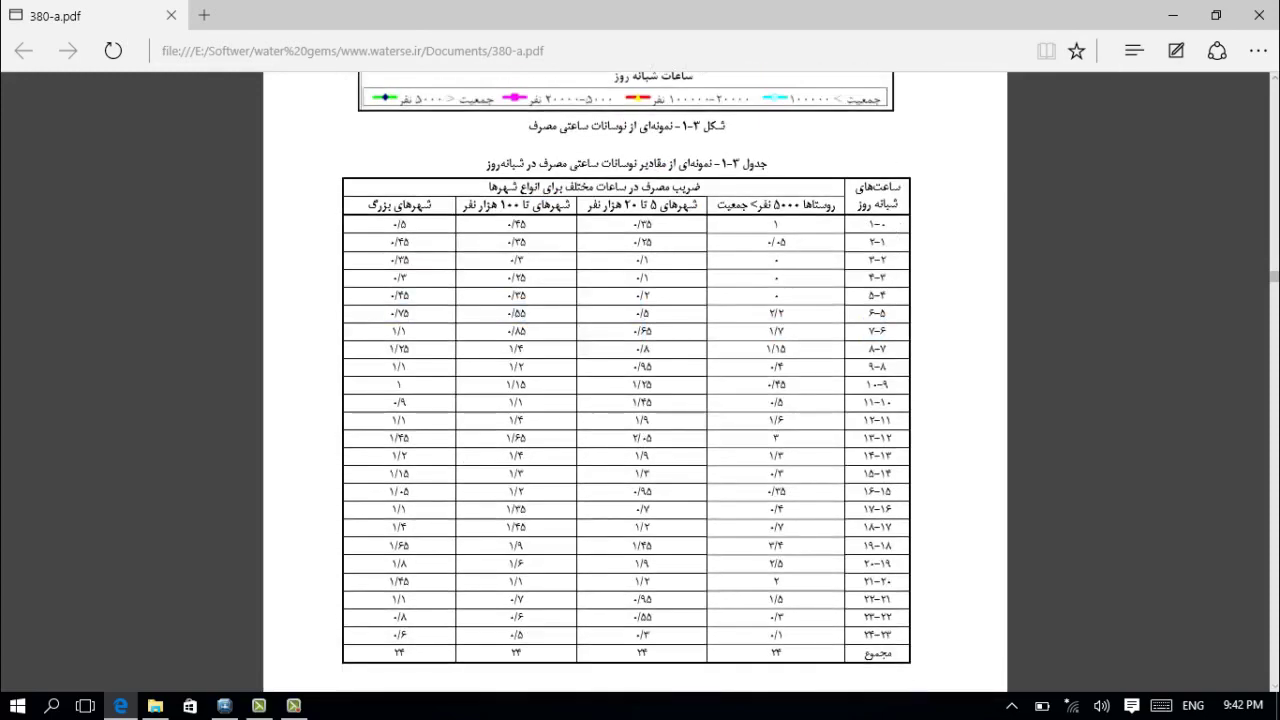
scroll(635, 380, down, 4)
scroll(635, 380, up, 2)
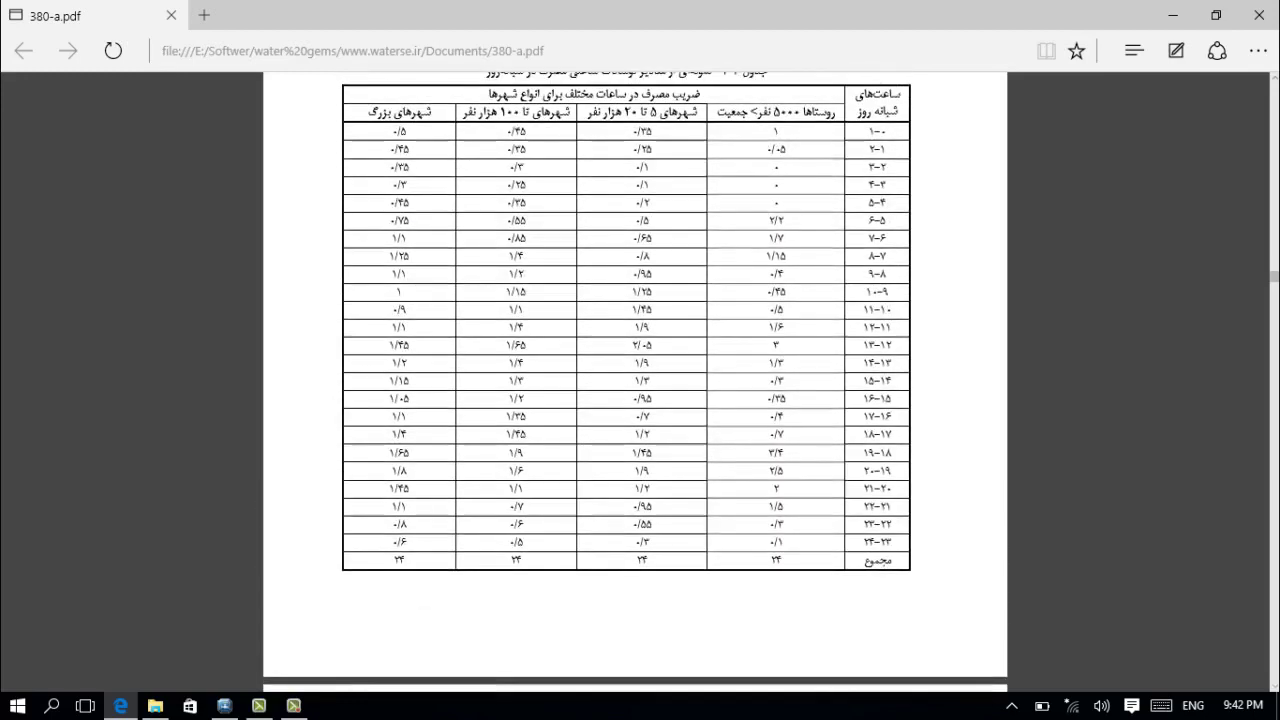
drag(655, 131, 764, 168)
click(770, 168)
scroll(640, 370, up, 1)
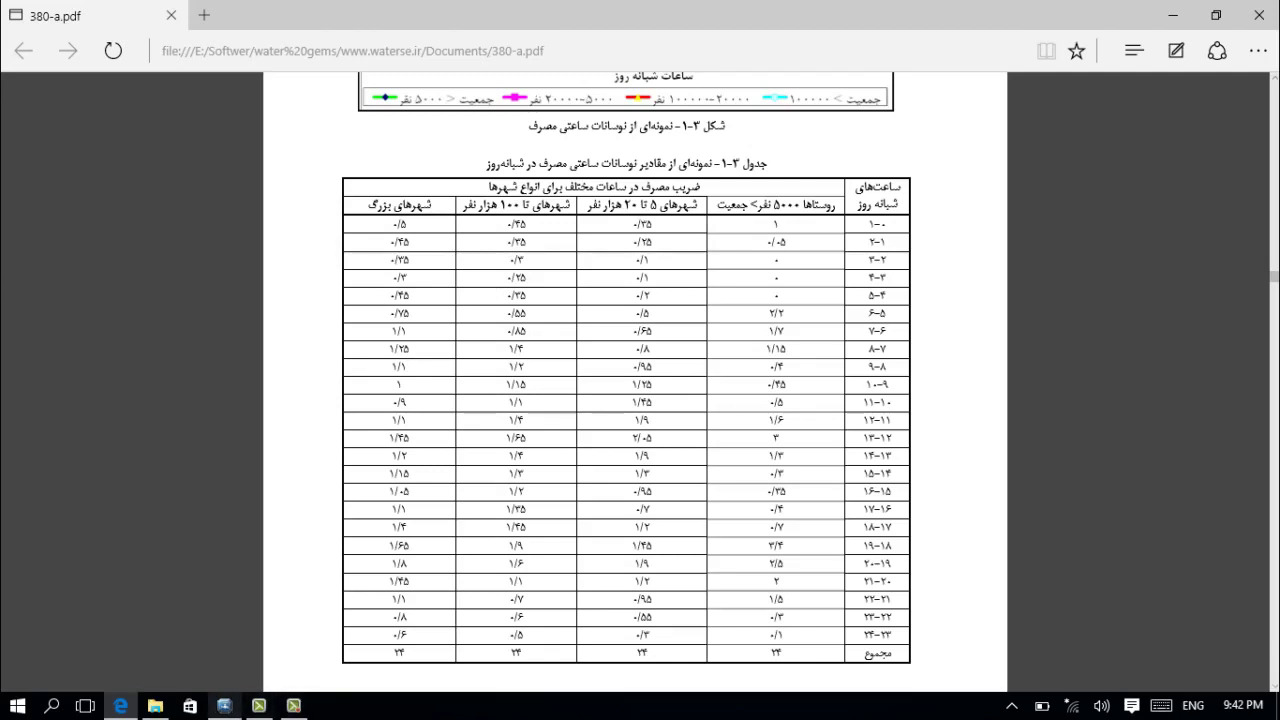
Switch back to WaterGEMS and set the hydraulic pattern's multipliers for hours 1 to 4 to 0.35, 0.25, 0.1 and 0.1.
click(224, 706)
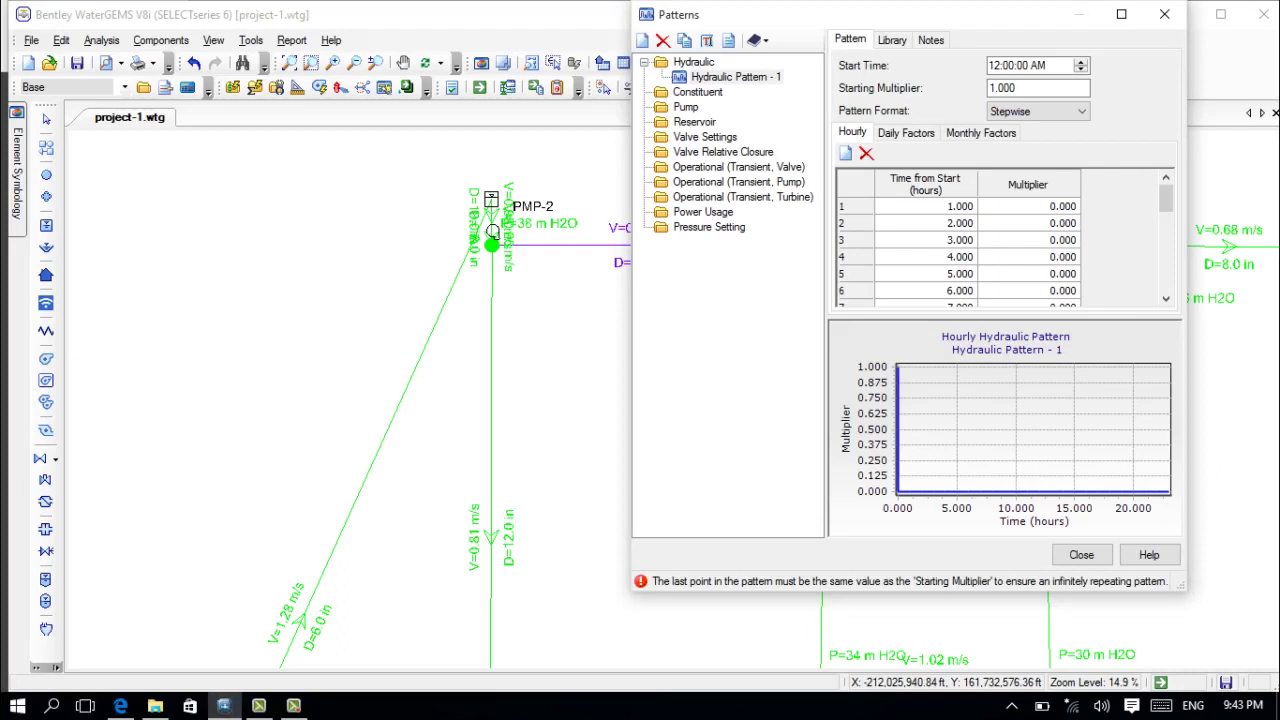
click(1040, 207)
click(1040, 207)
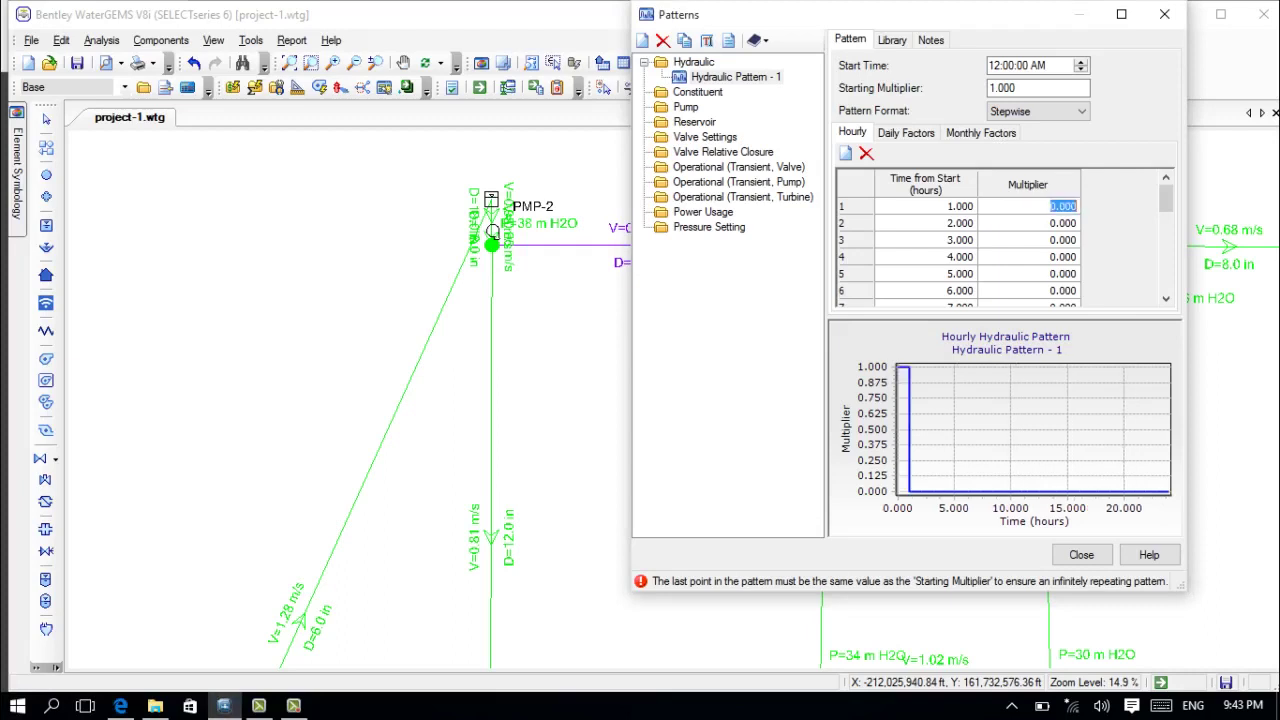
key(BackSpace)
text(0.35)
key(Return)
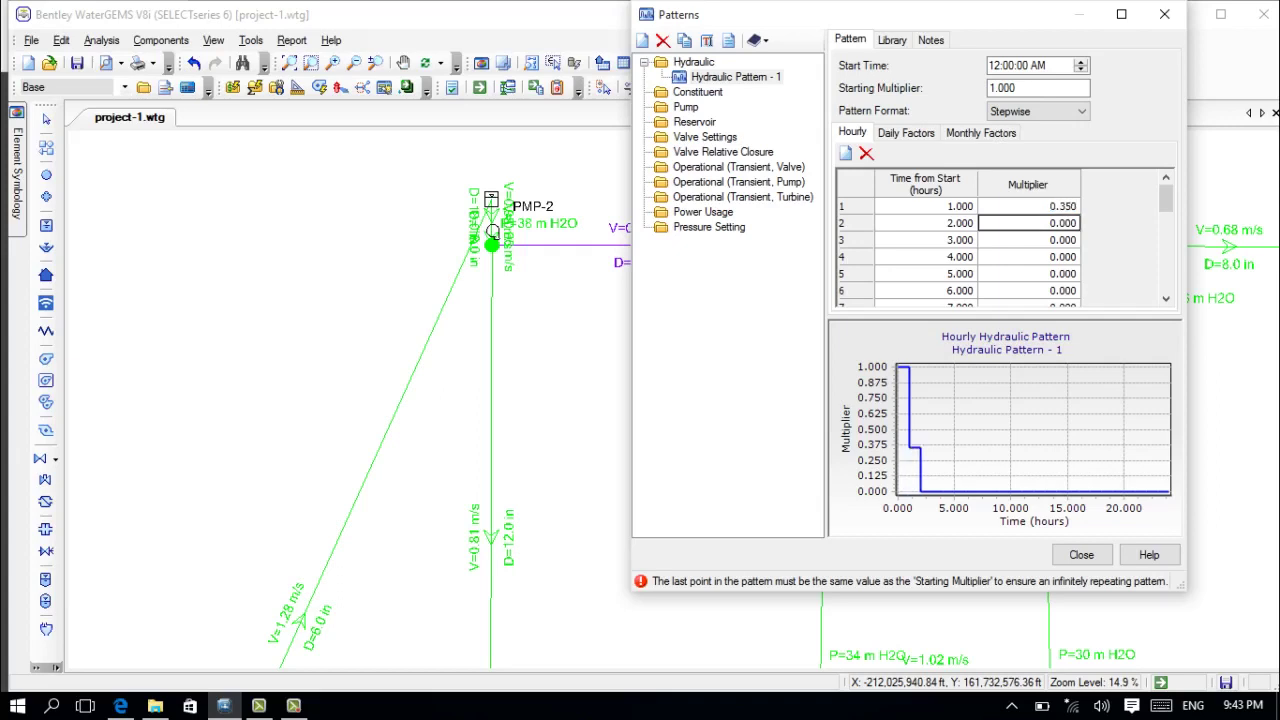
text(0)
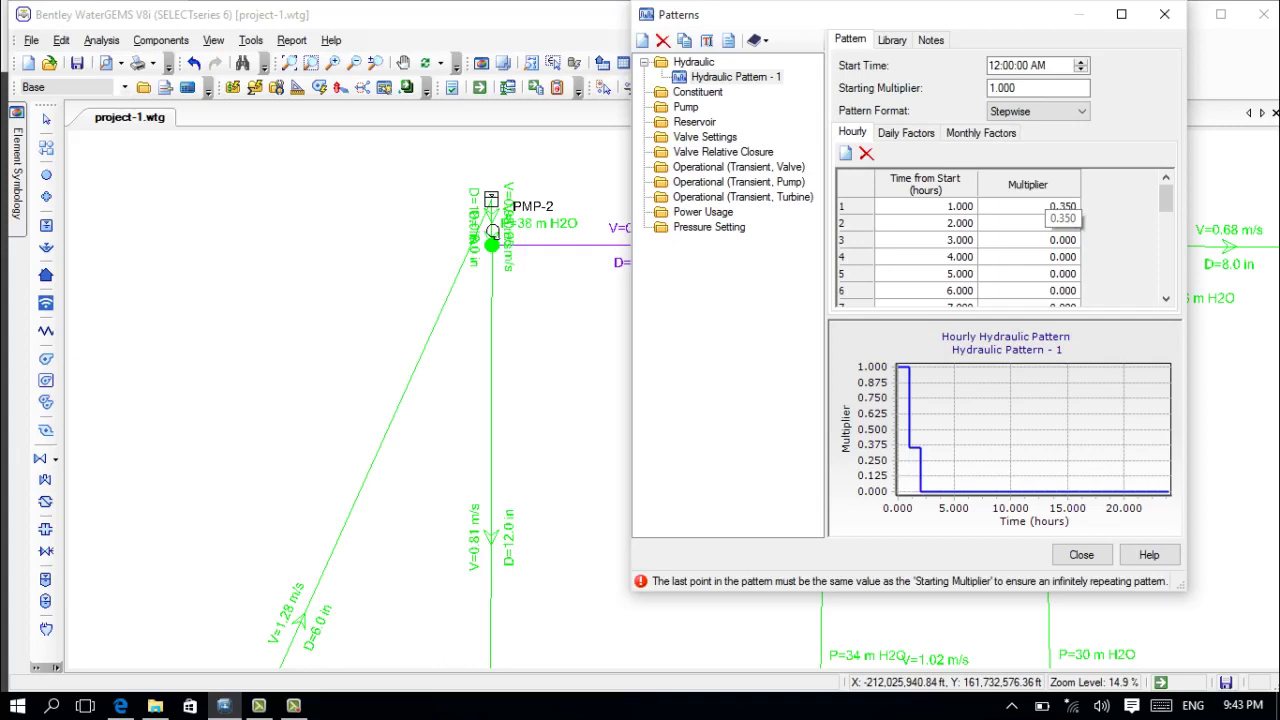
key(Return)
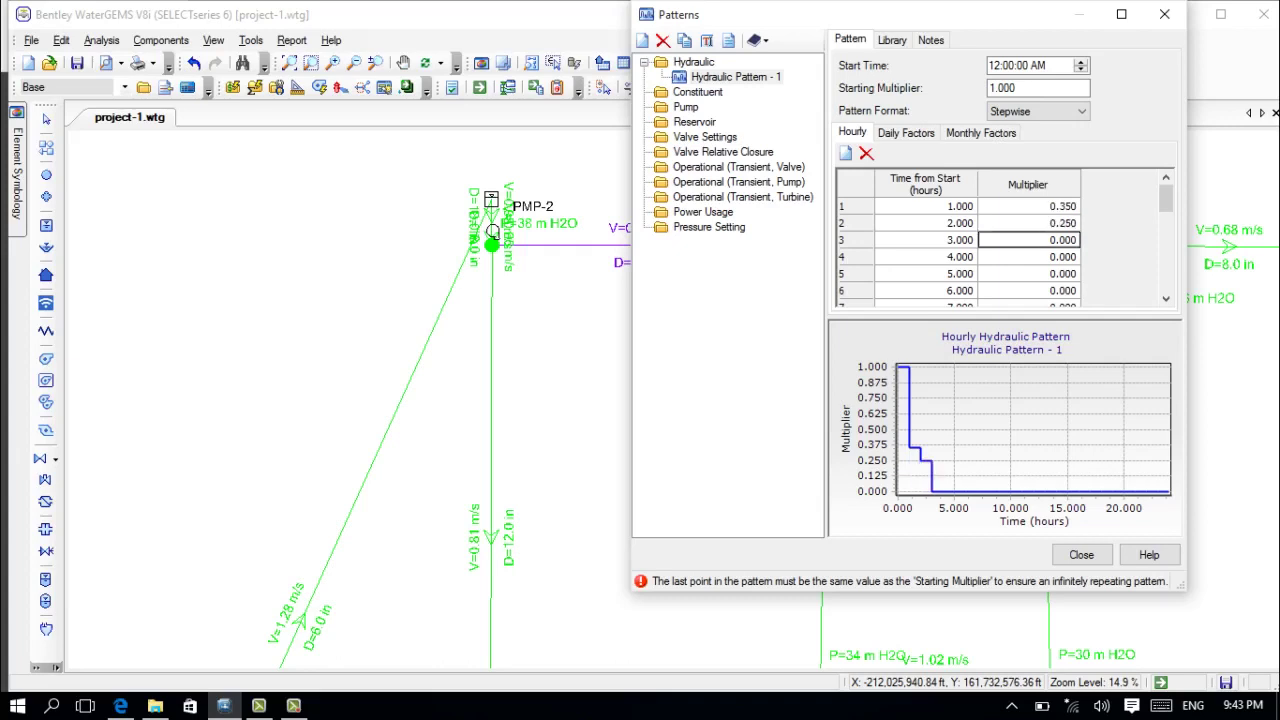
text(0.1)
key(Return)
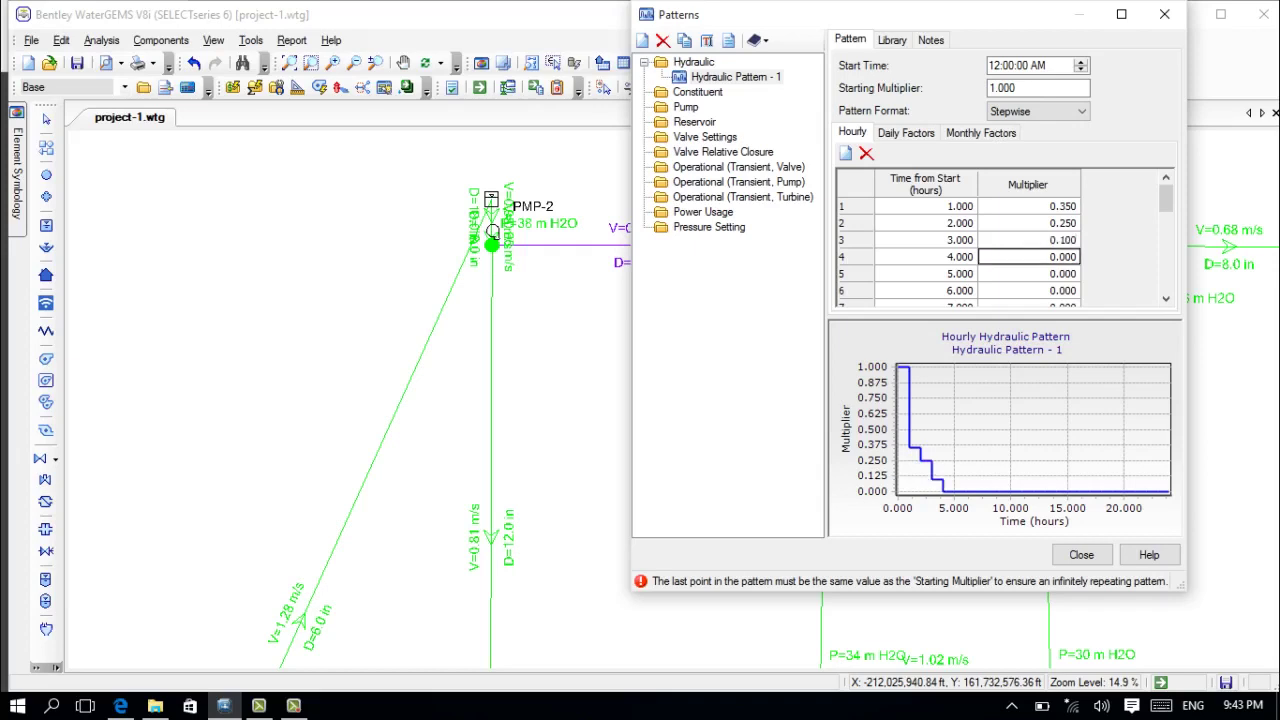
text(0.1)
key(Return)
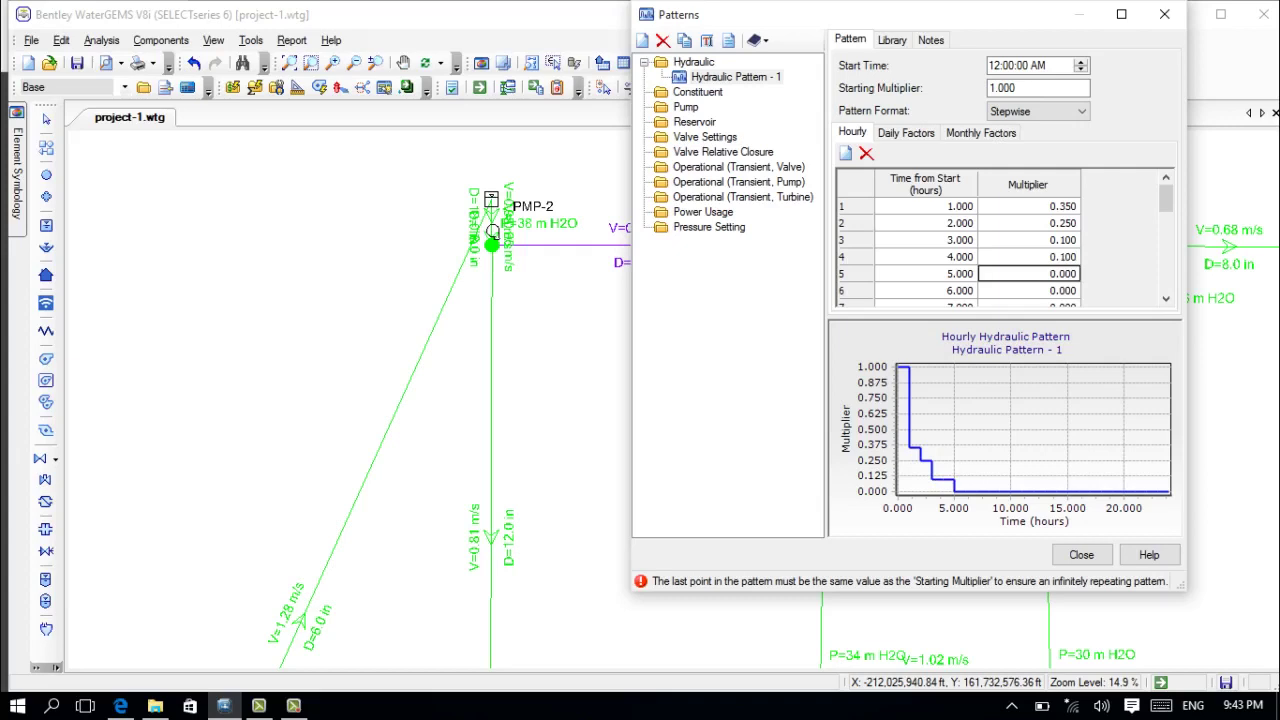
Set the pattern multipliers for hours 5 to 8 to 0.2, 0.5, 0.65 and 0.8.
text(0.2)
key(Return)
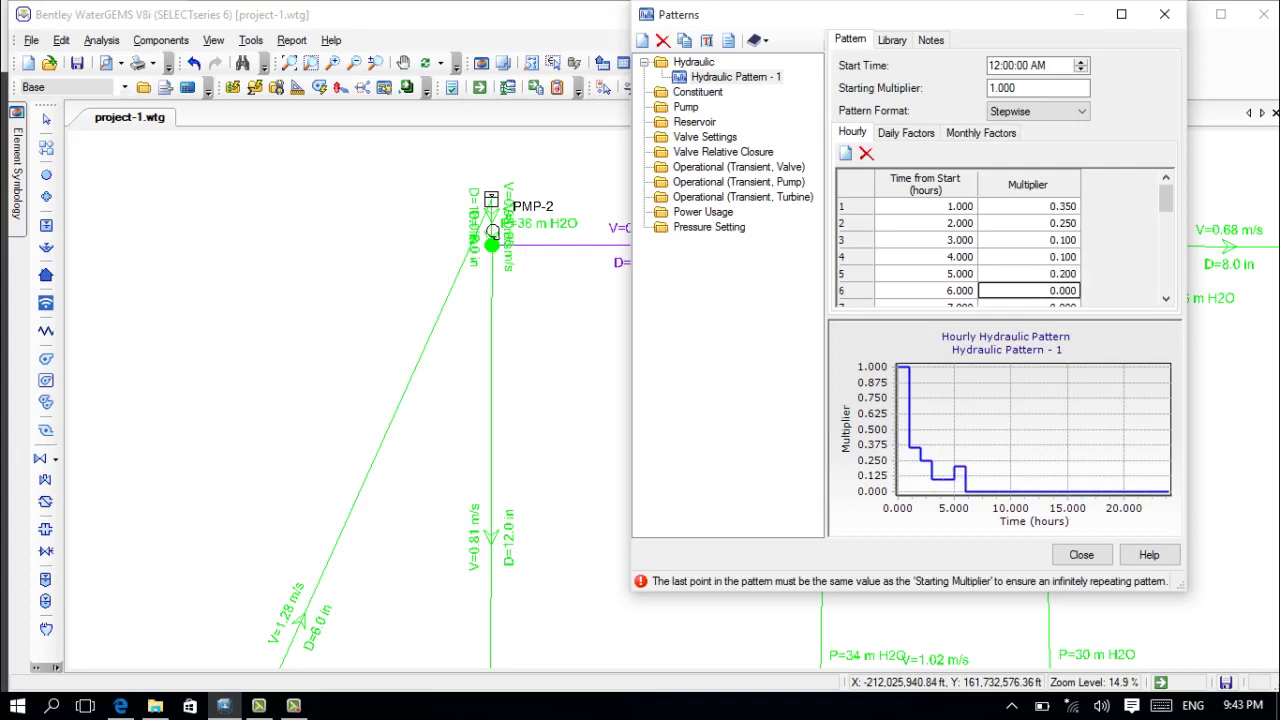
text(0.5)
key(Return)
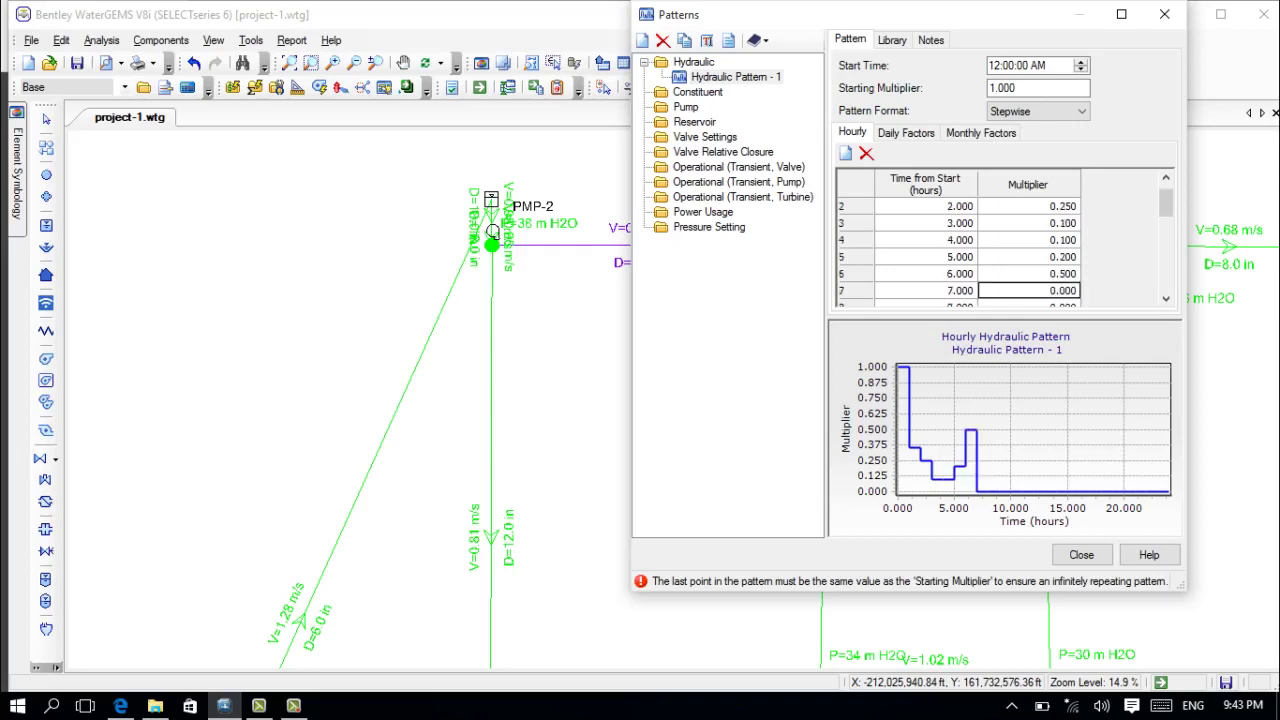
text(0.65)
key(Return)
text(0.)
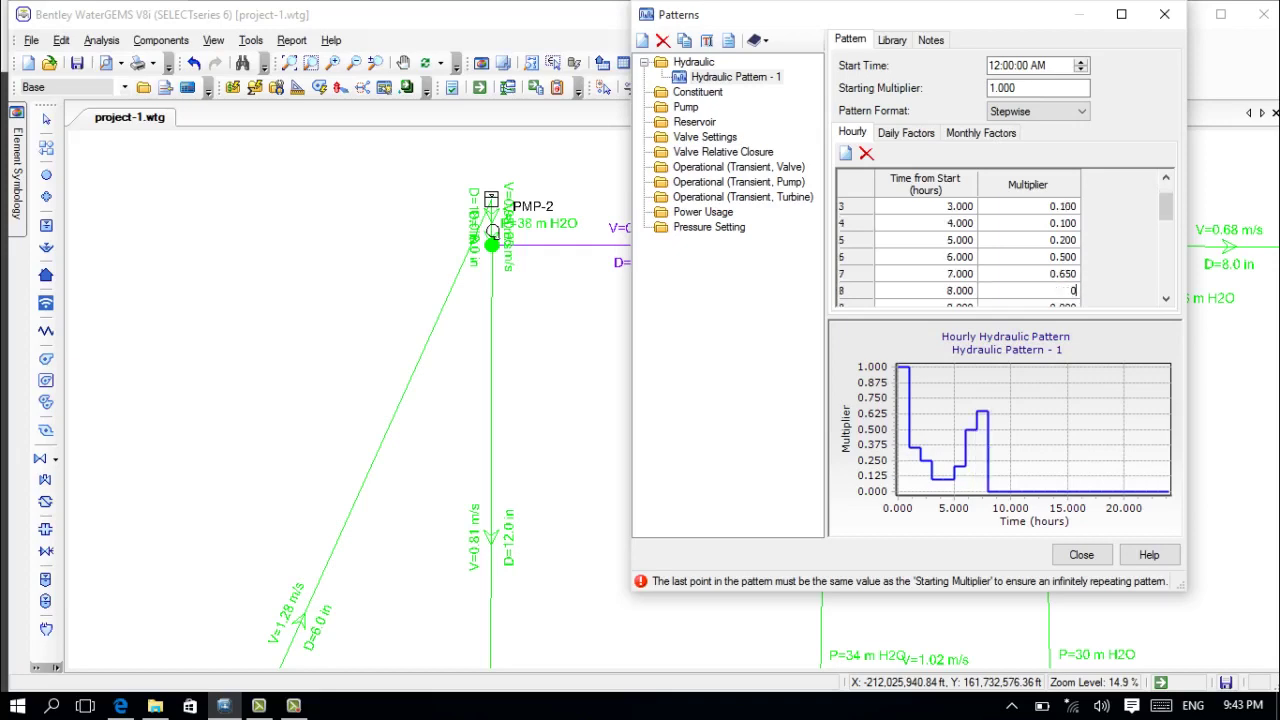
text(8)
key(Return)
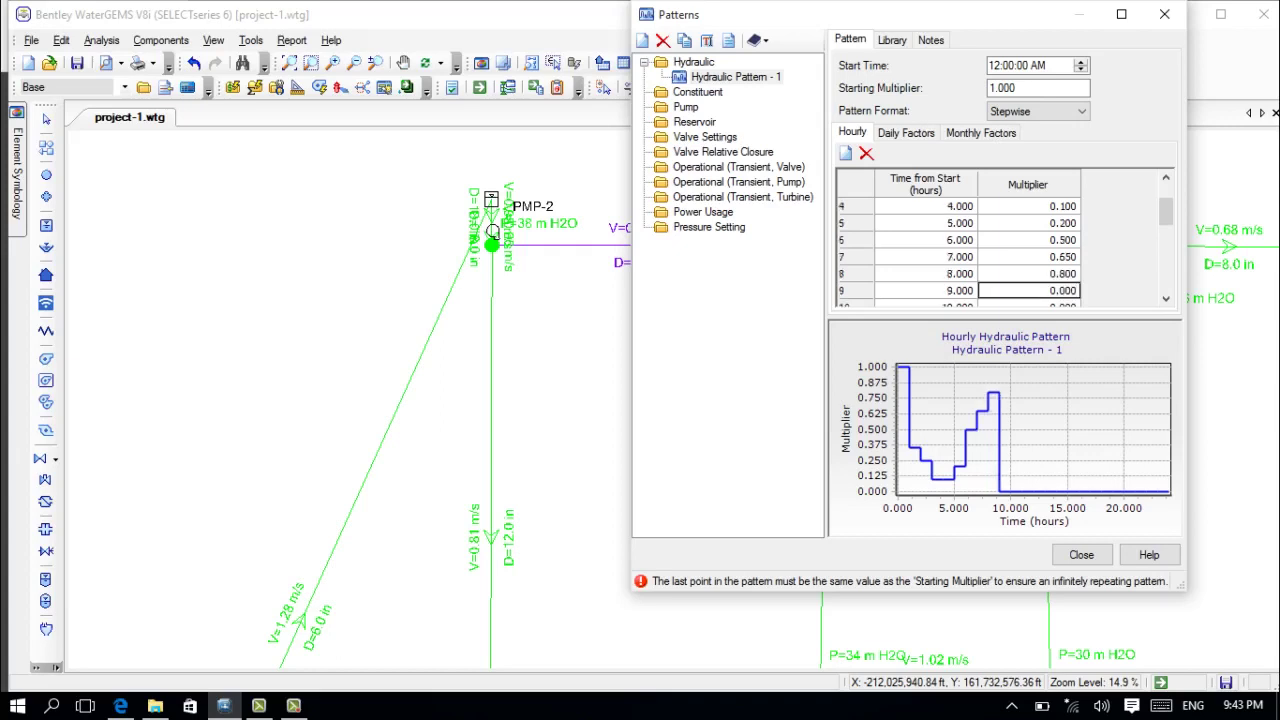
Set the pattern multipliers for hours 9 to 12 to 0.9, 1.25, 1.45 and 1.9.
text(0.9)
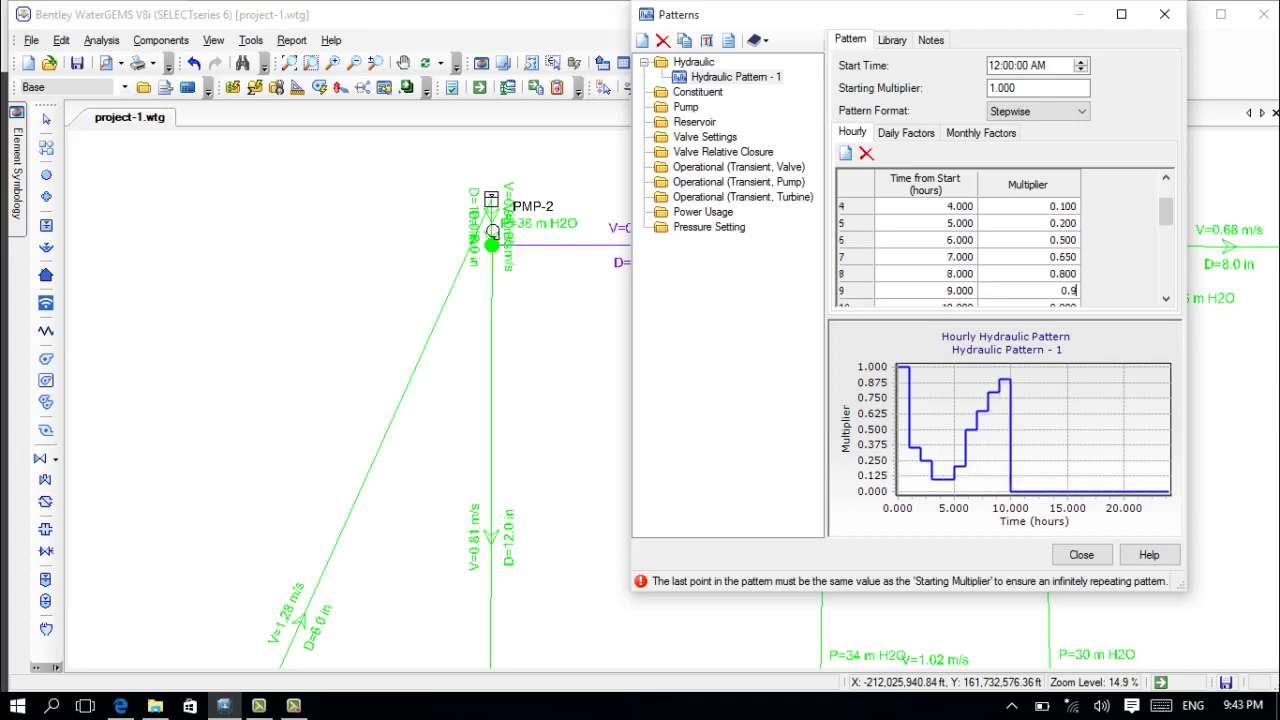
key(Return)
text(1.25)
key(Return)
text(1.)
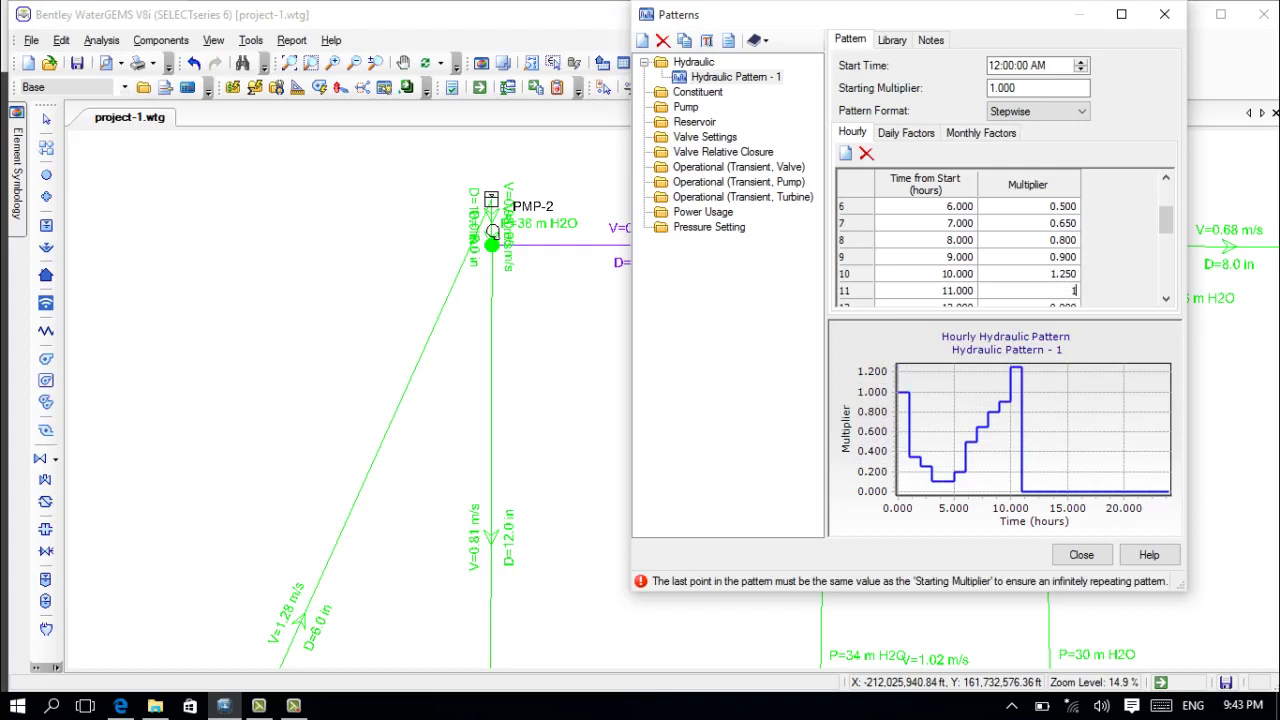
text(45)
key(Return)
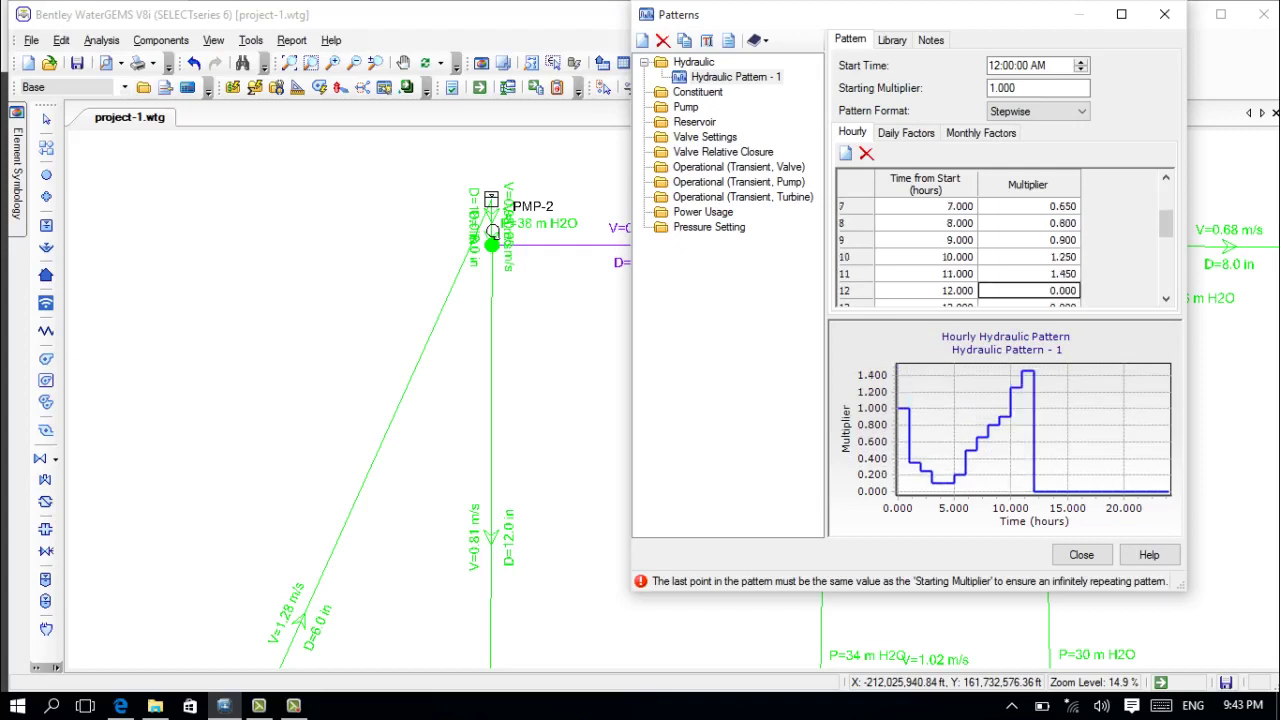
text(1.9)
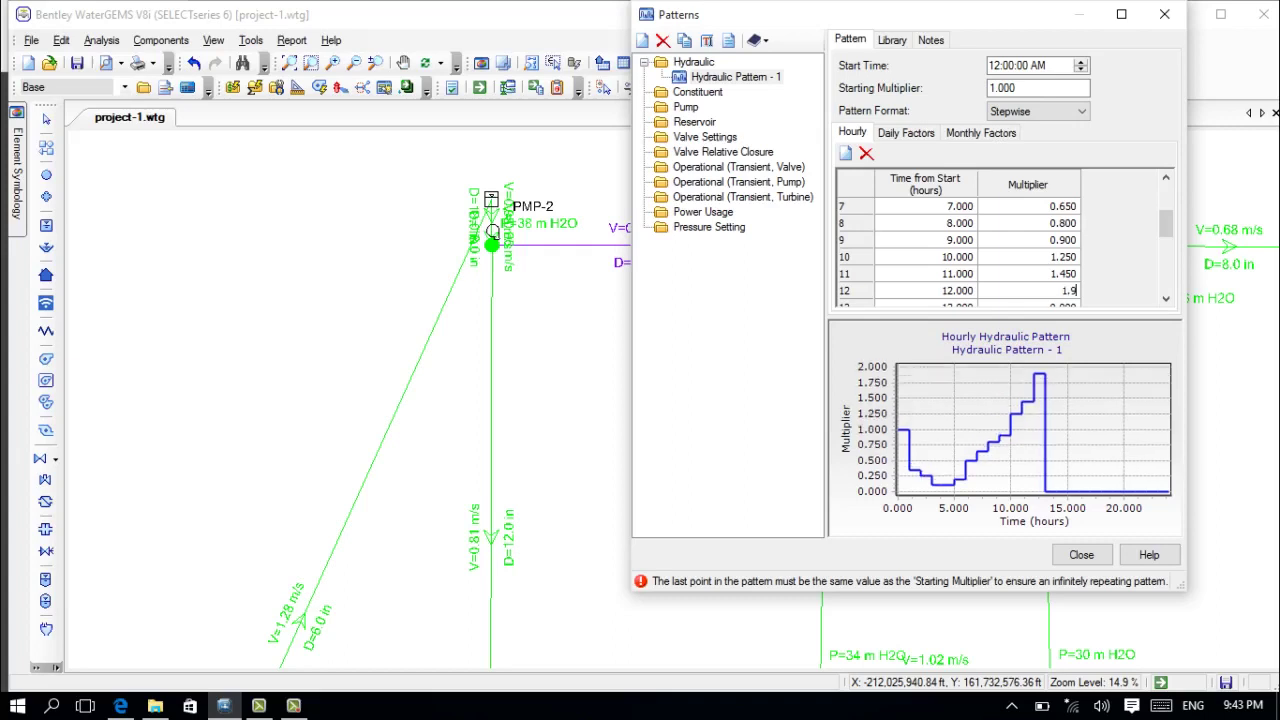
key(Return)
Set the pattern multipliers for hours 13 to 16 to 2.05, 1.9, 1.3 and 0.95.
text(2.05)
key(Return)
text(1.9)
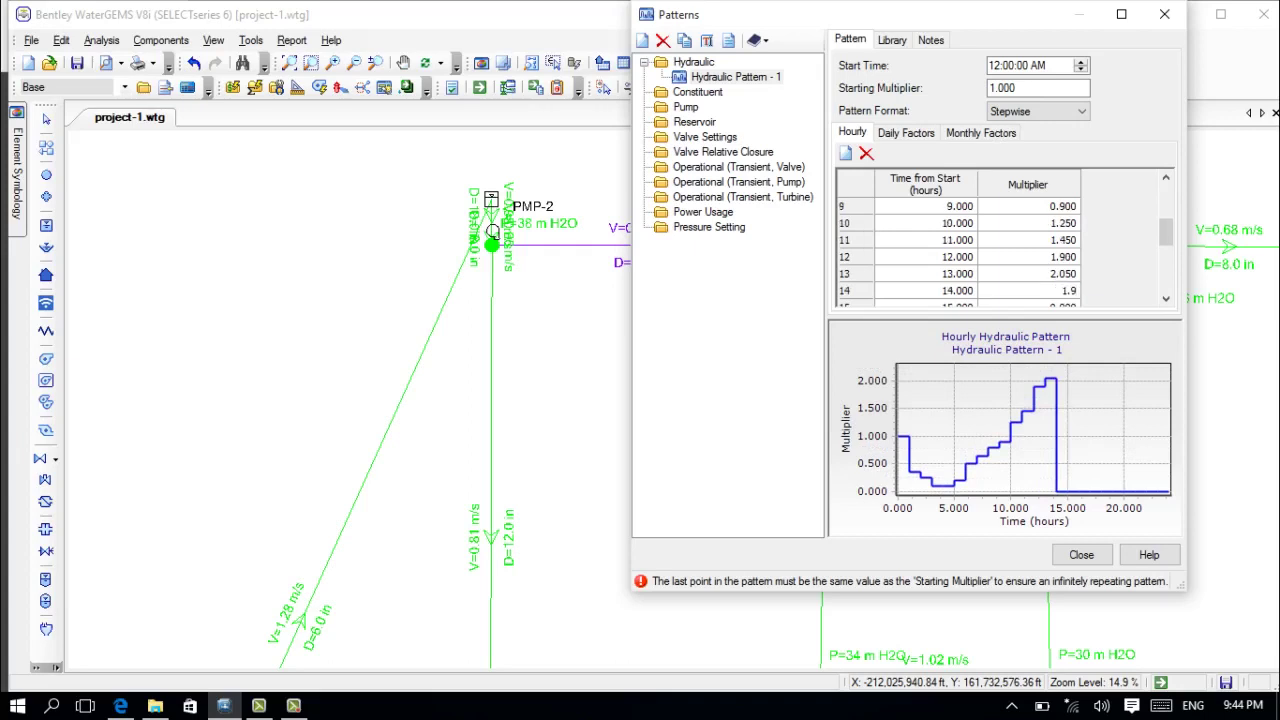
key(Return)
text(1.3)
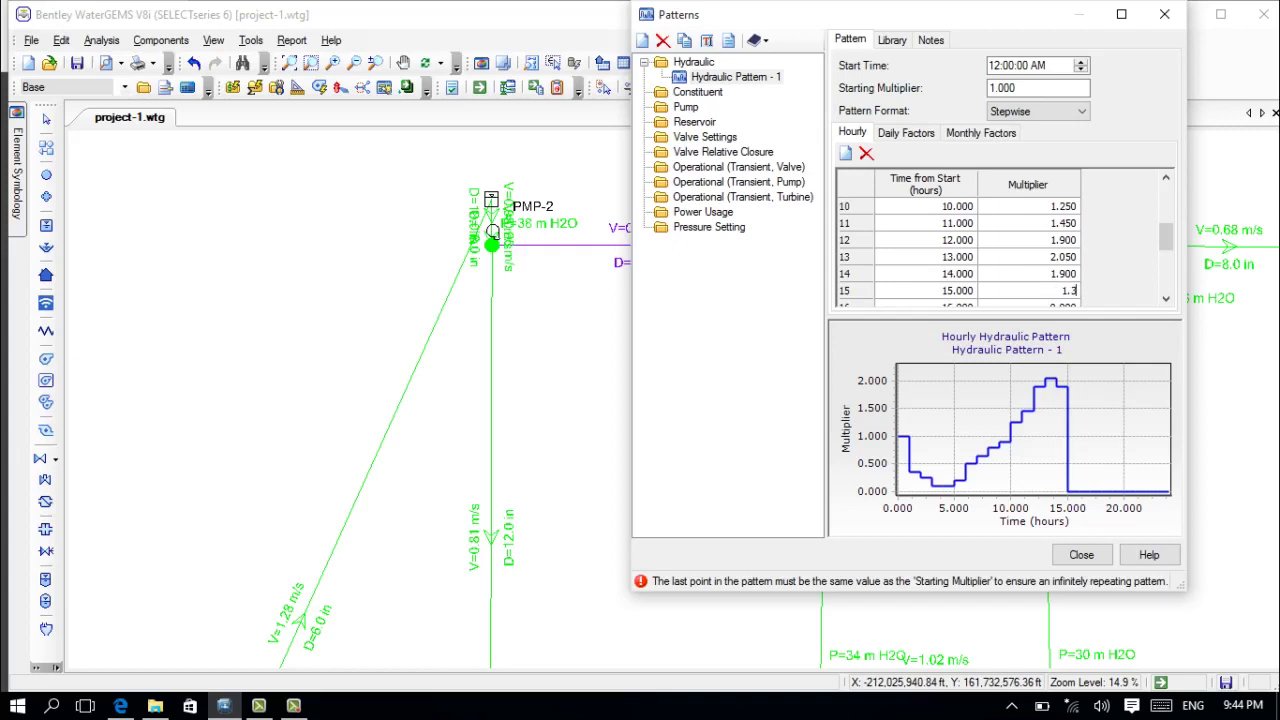
key(Return)
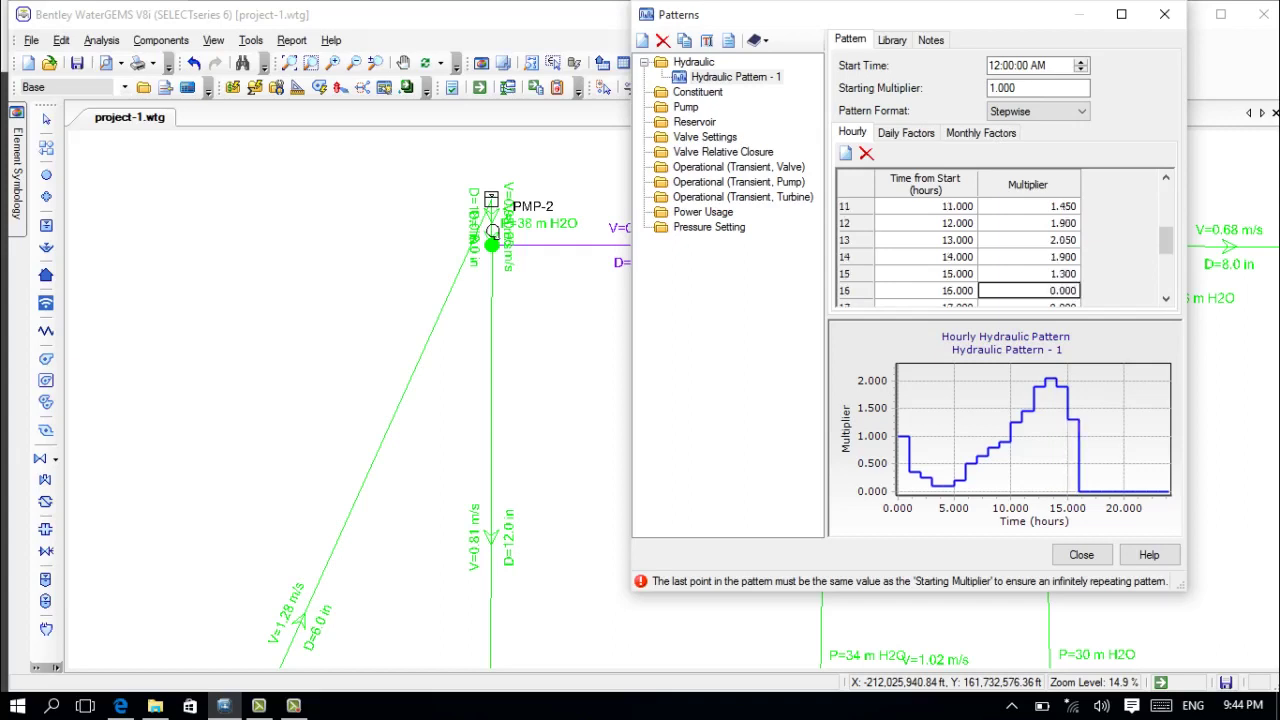
text(0.)
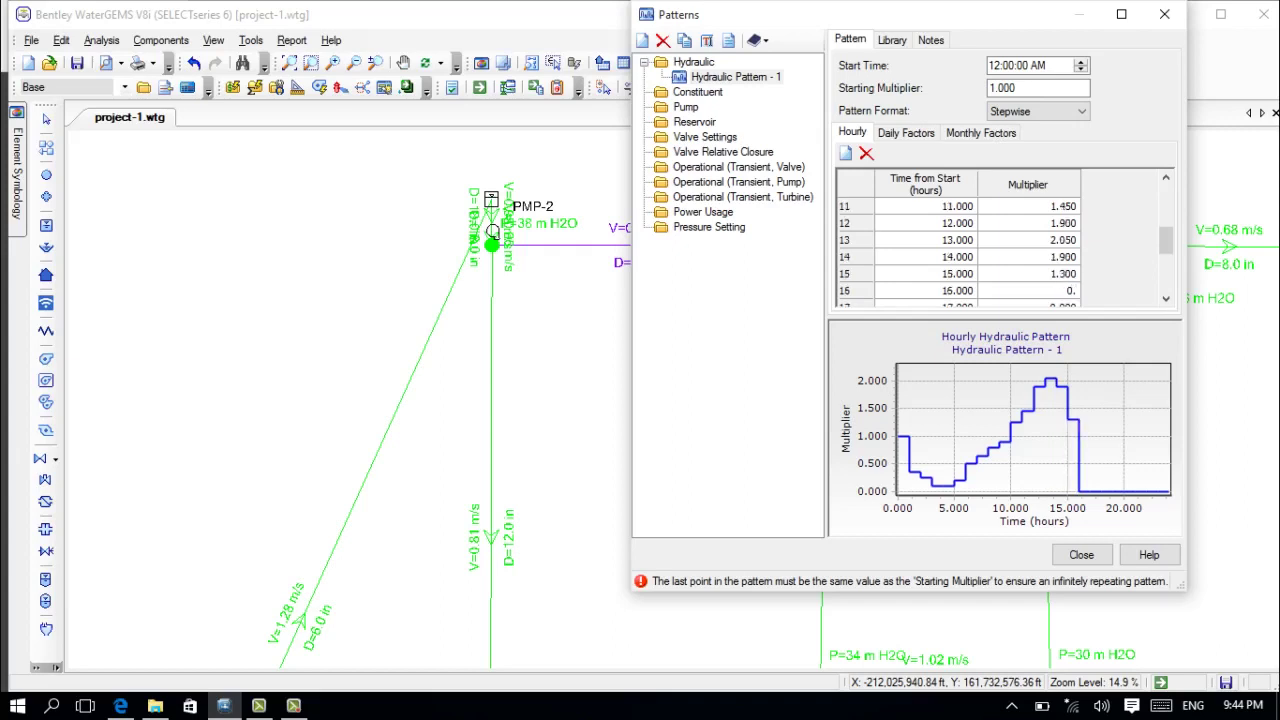
text(95)
key(Return)
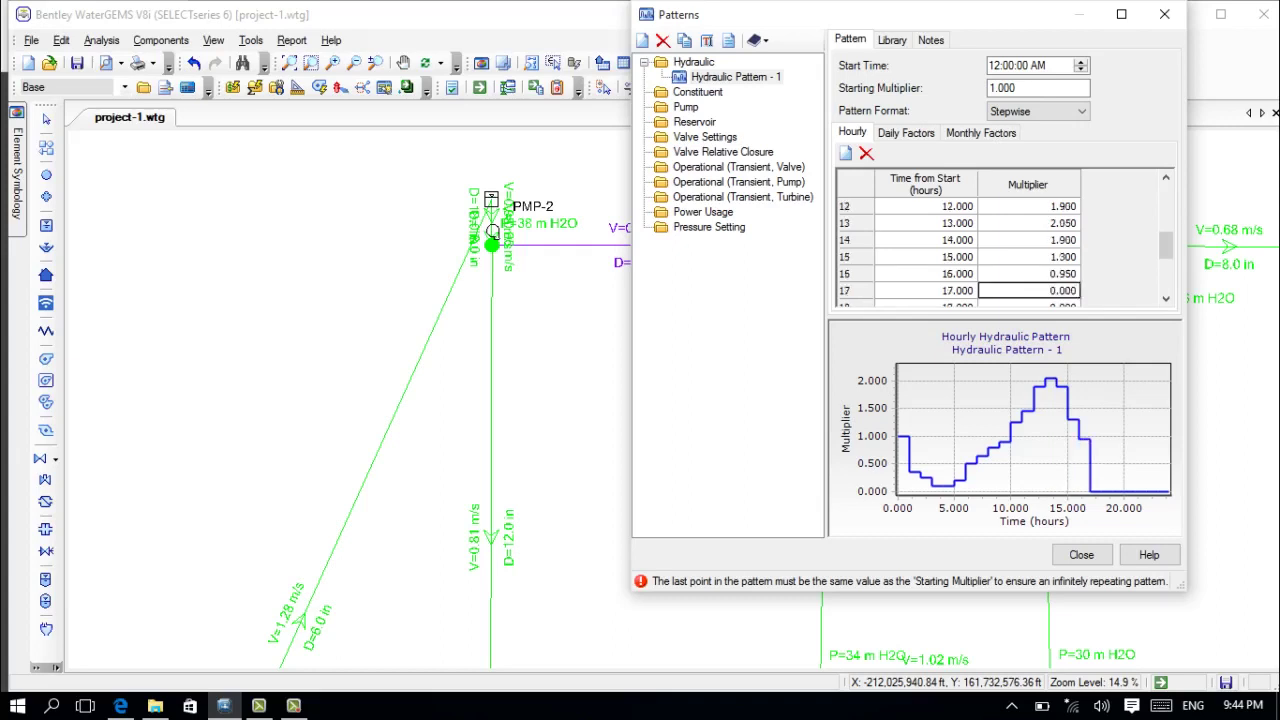
Set the pattern multipliers for hours 17 to 20 to 0.7, 1.2, 1.45 and 1.9.
text(0.7)
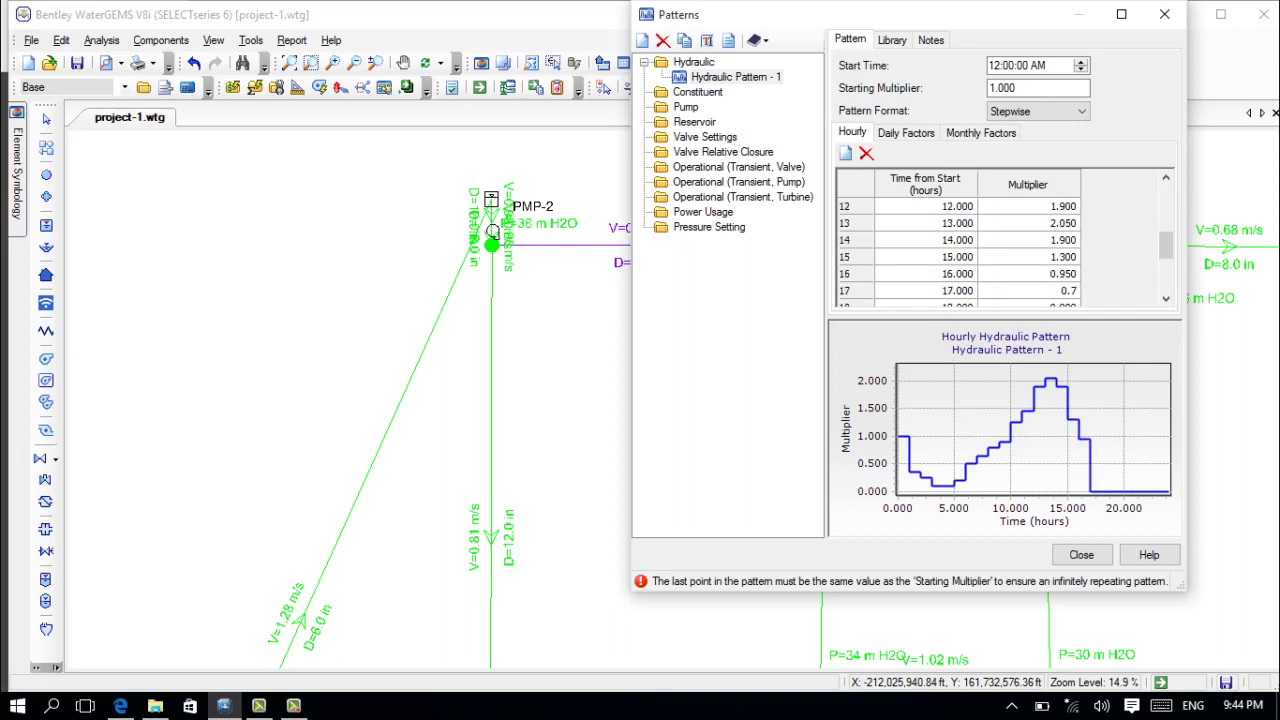
key(Return)
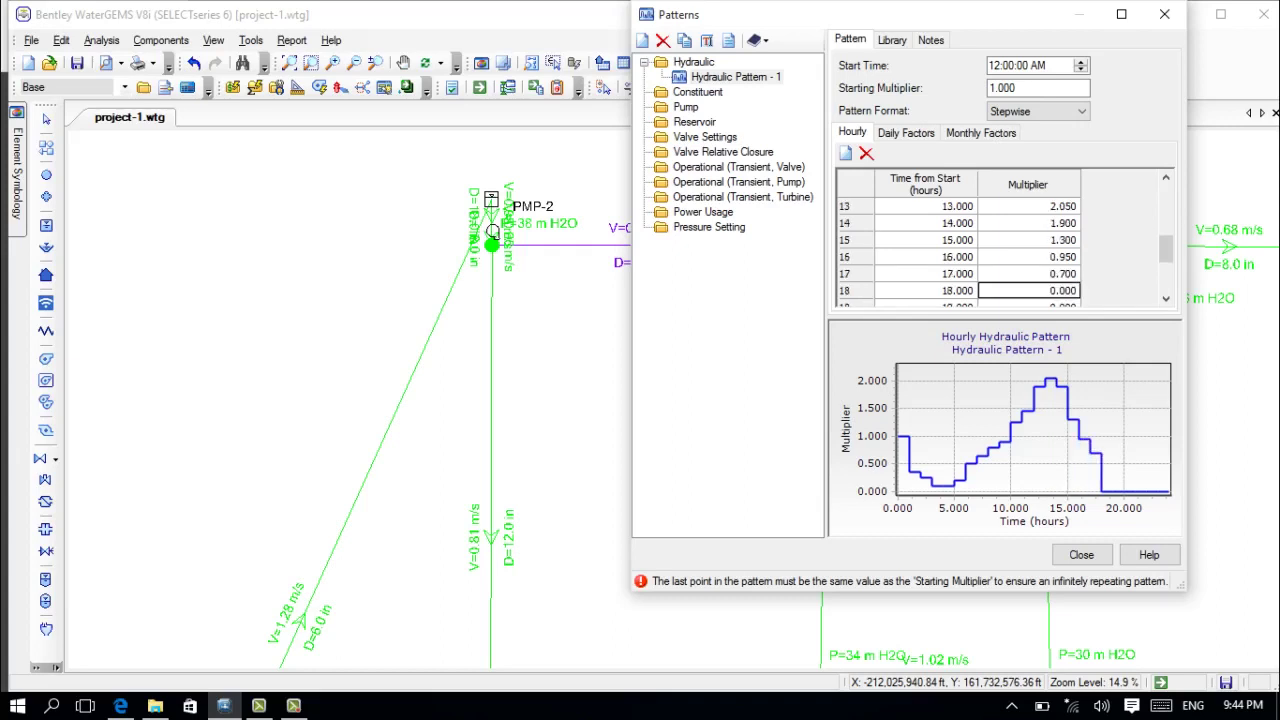
text(1.2)
key(Return)
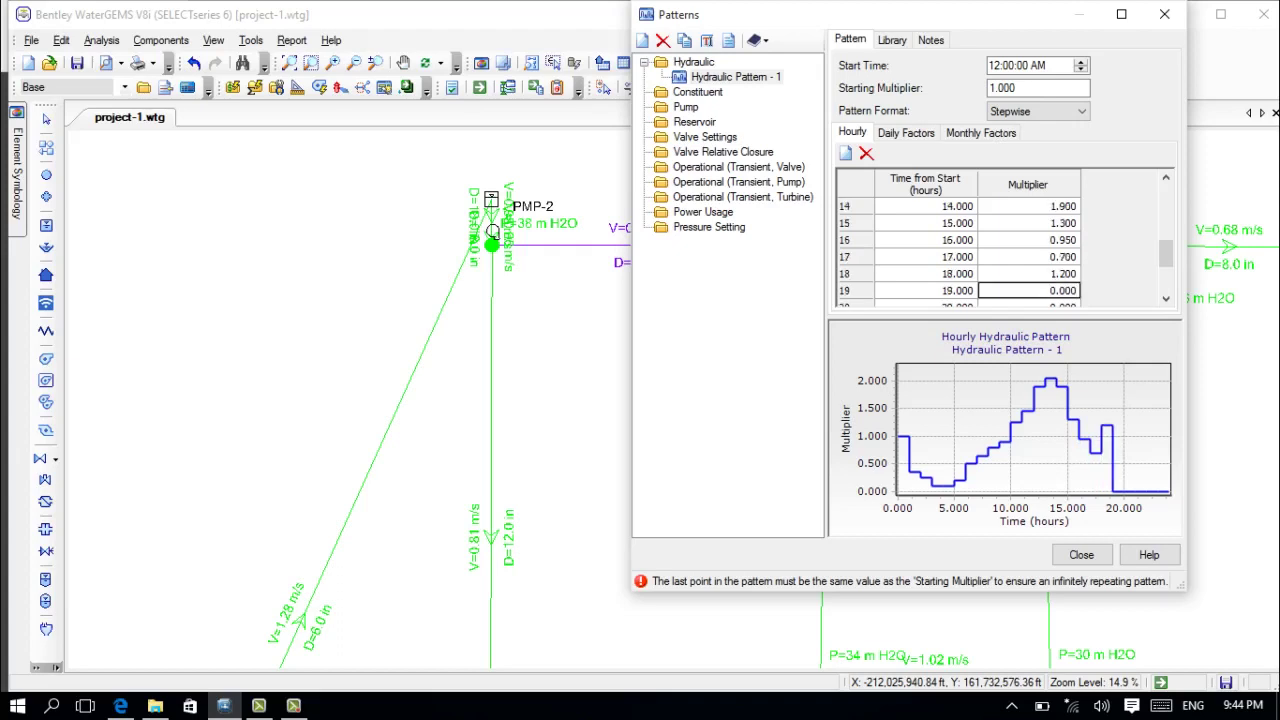
text(1.45)
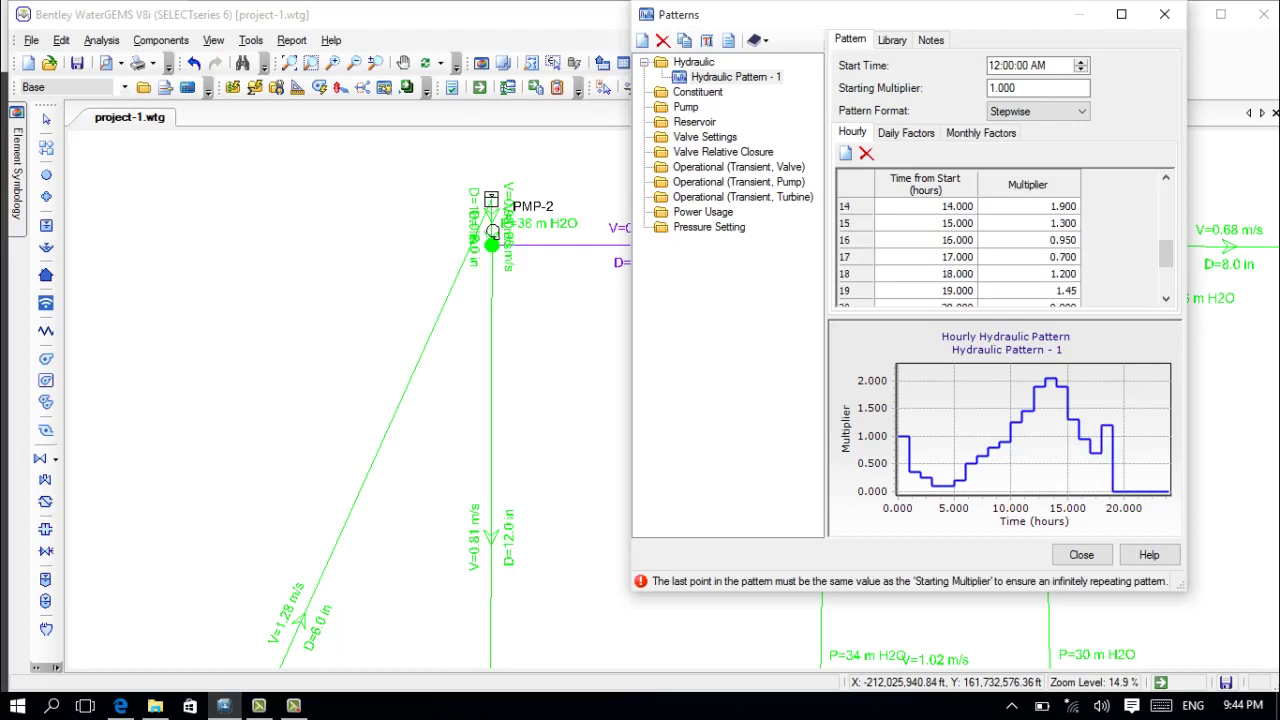
key(Return)
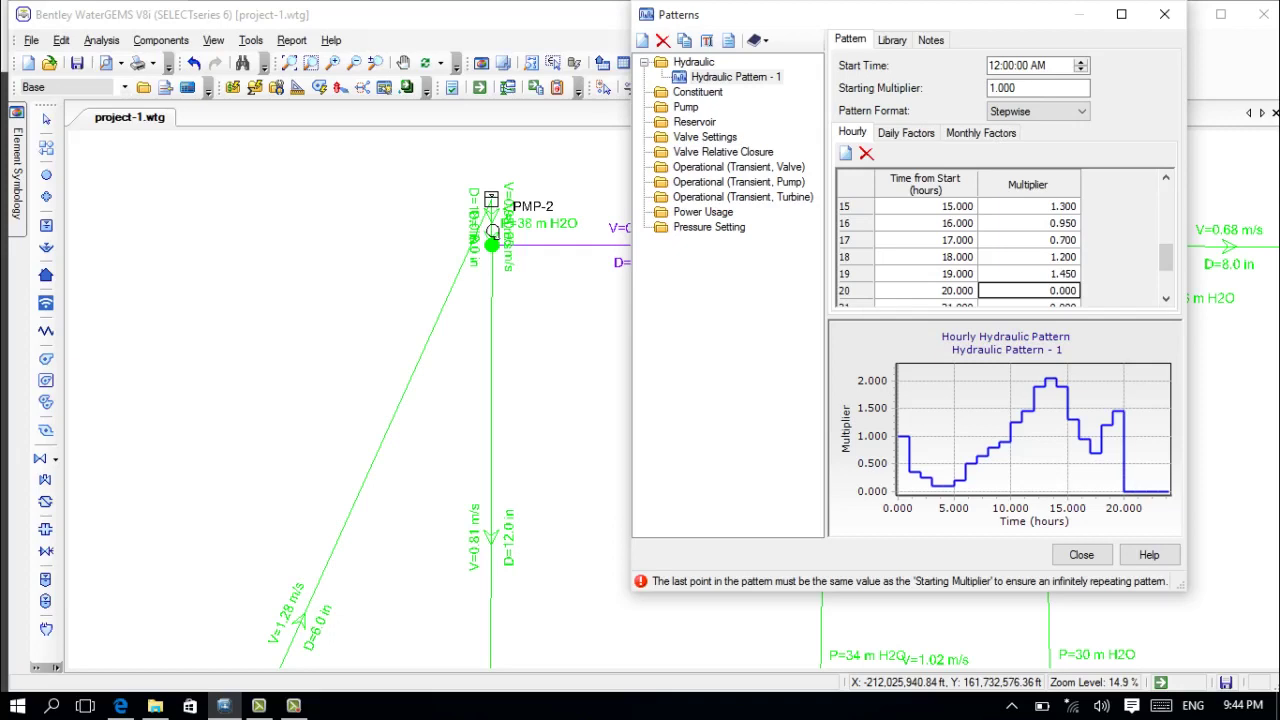
text(1.9)
key(Return)
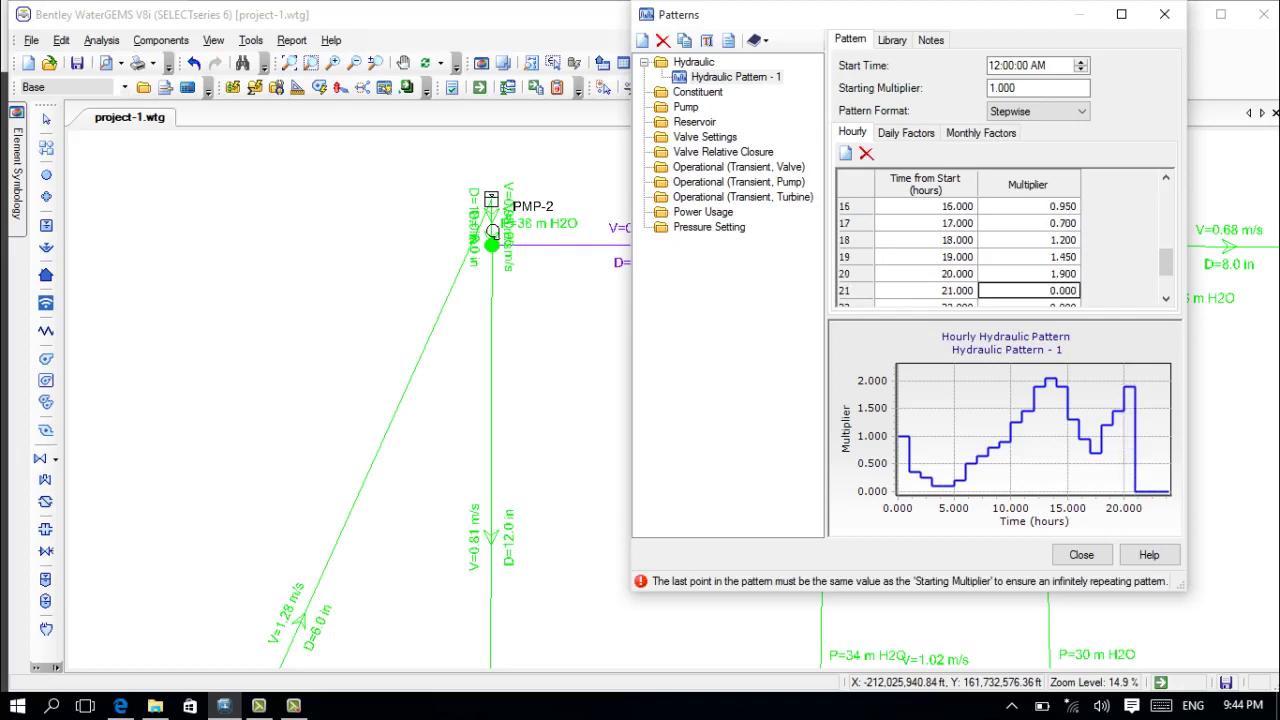
Set the pattern multipliers for hours 21 to 24 to 1.2, 0.95, 0.55 and 0.2.
text(1.2)
key(Return)
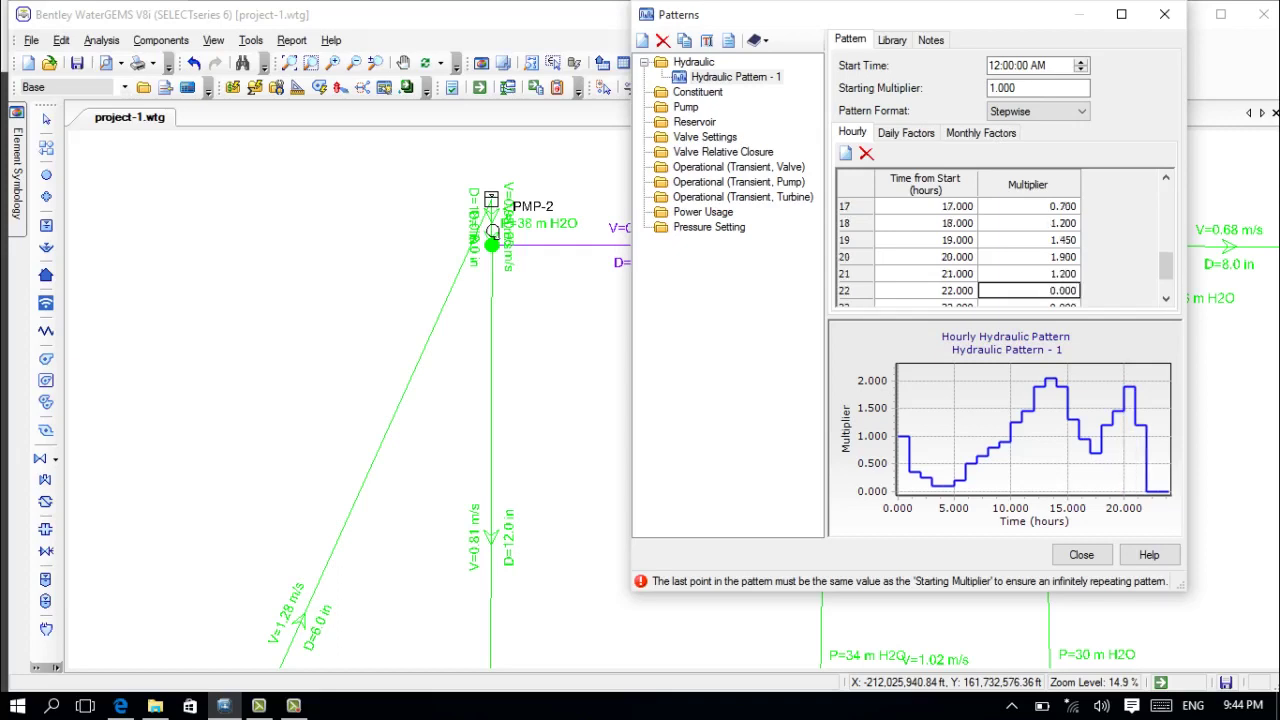
text(0.95)
key(Return)
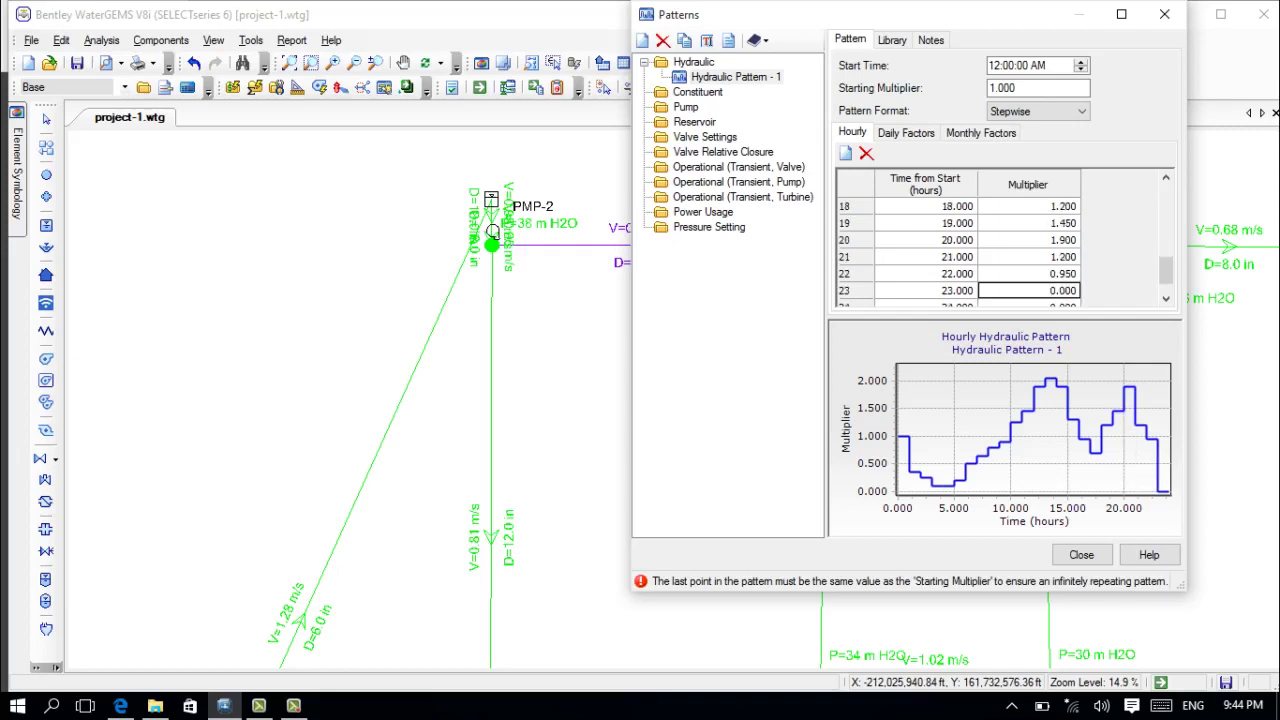
text(0.55)
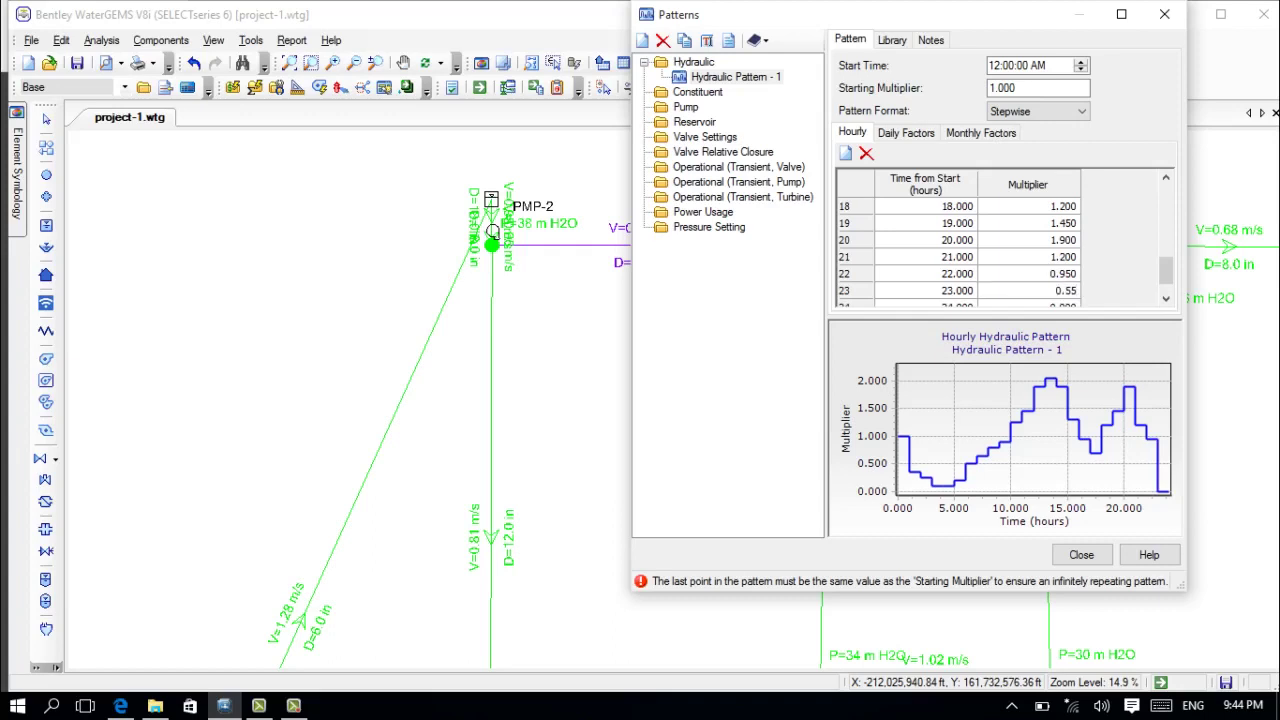
key(Return)
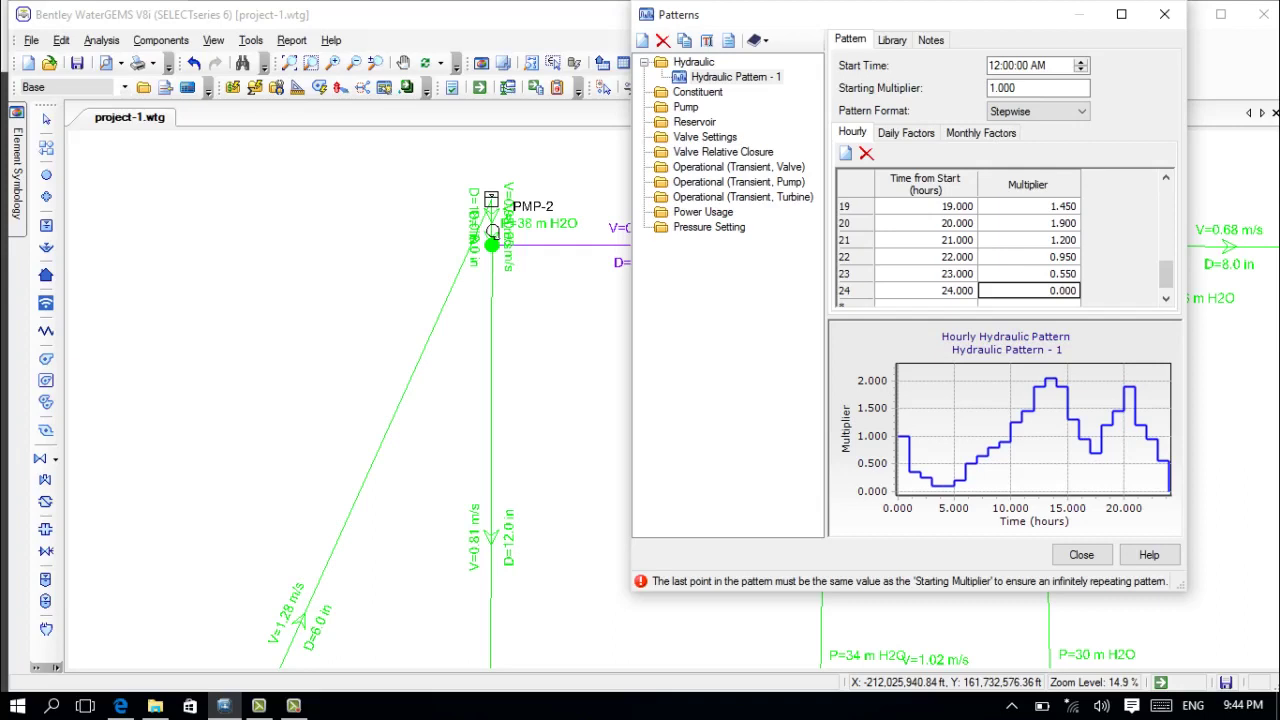
text(0.2)
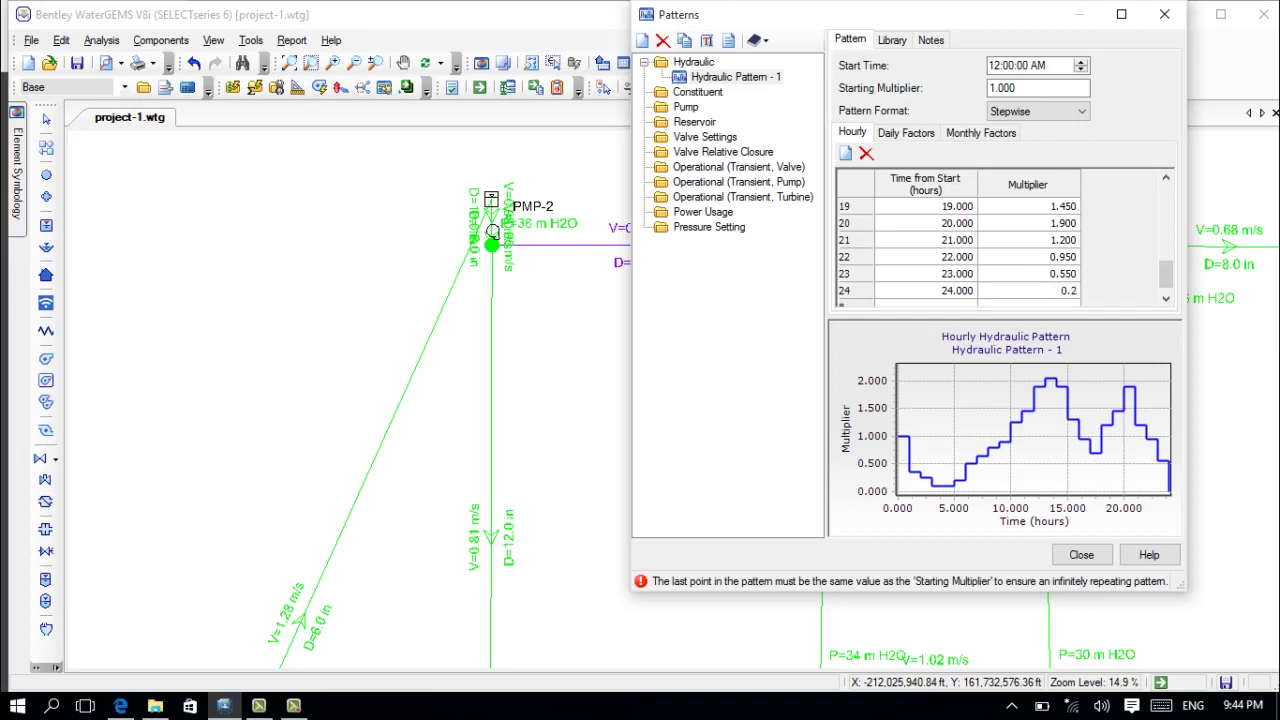
key(Return)
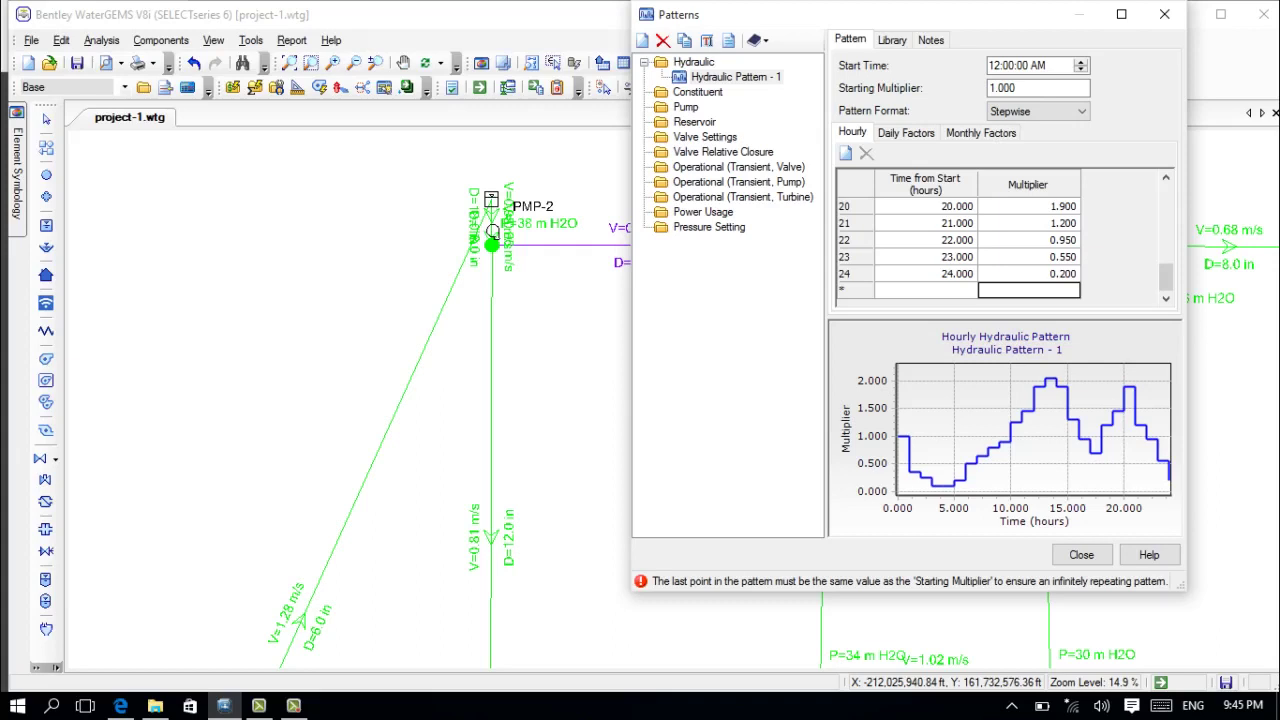
Change the pattern multiplier for hour 24 to 0.35.
click(1040, 274)
click(1040, 274)
key(BackSpace)
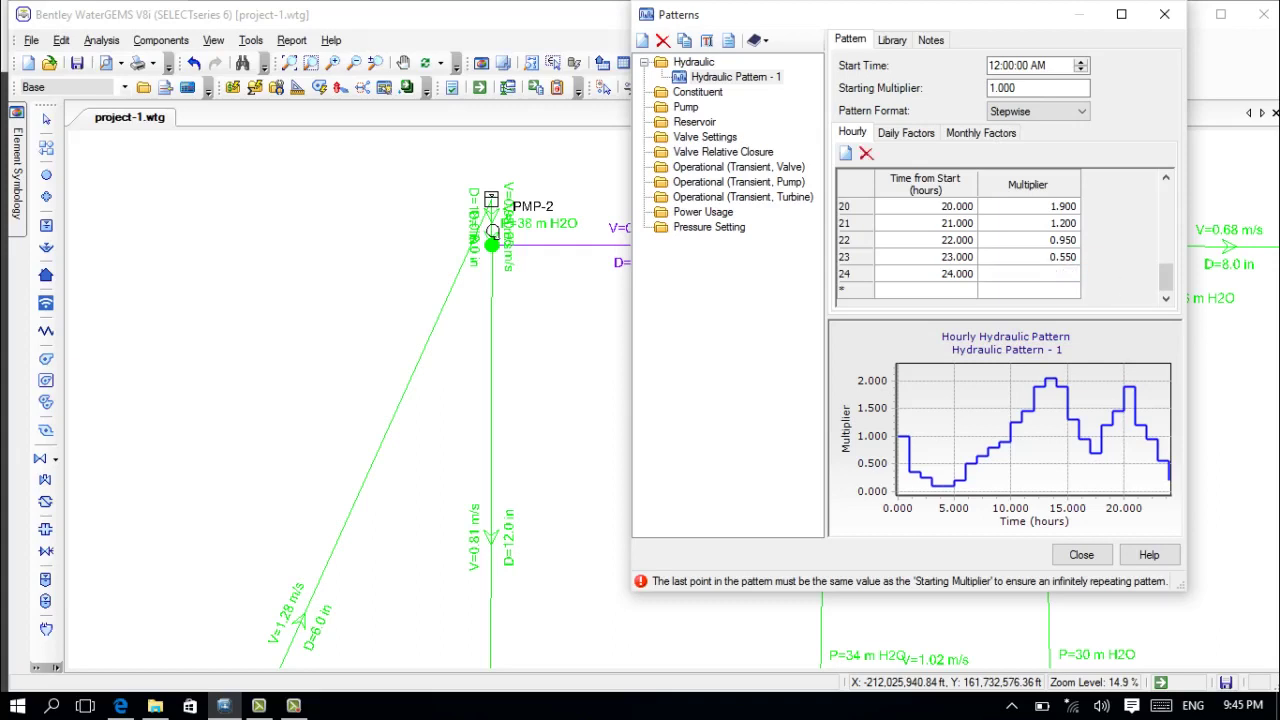
text(0.35)
key(Return)
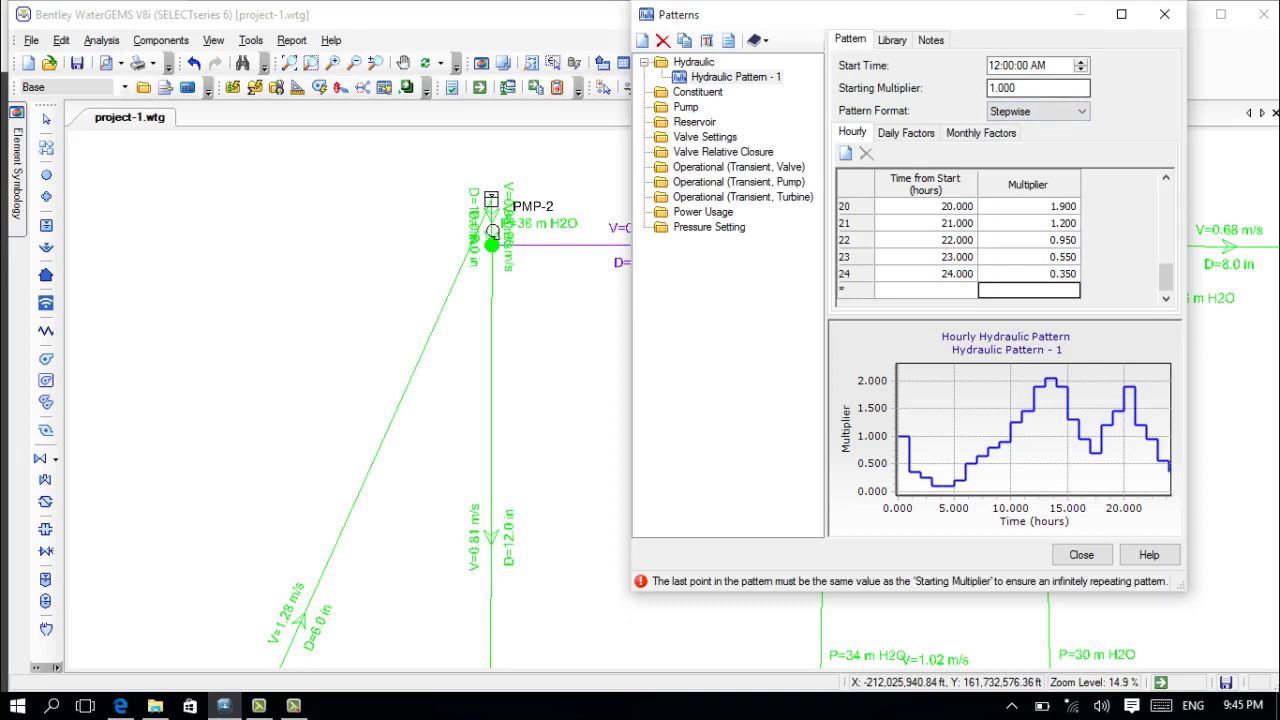
Set the hydraulic pattern's starting multiplier to 0.35 and close the pattern manager.
scroll(1028, 240, up, 7)
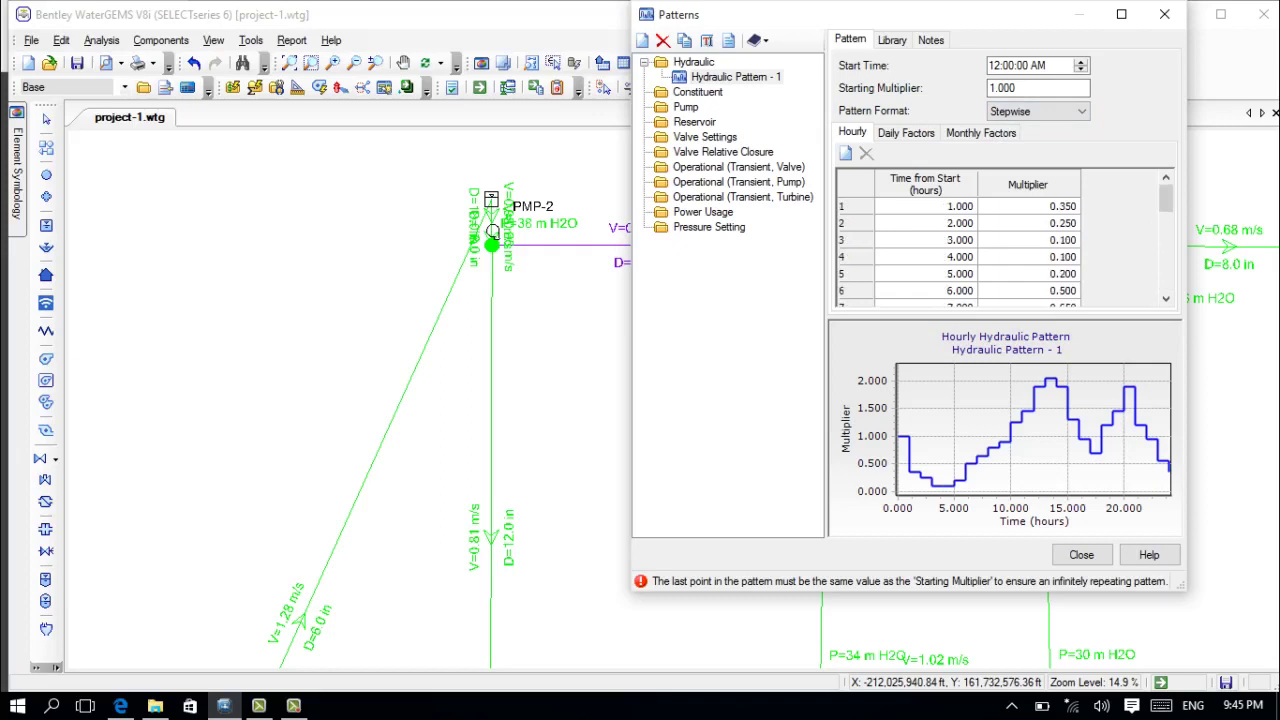
double_click(1003, 88)
text(0)
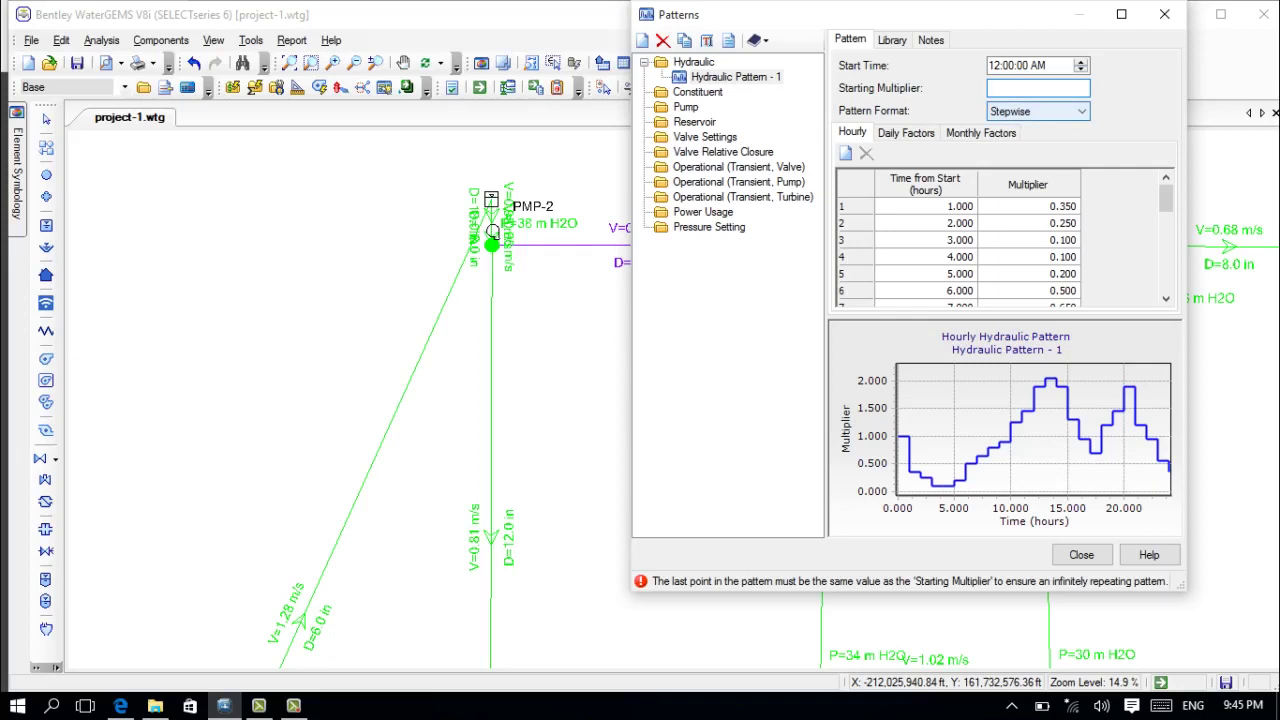
text(.35)
key(Tab)
key(Tab)
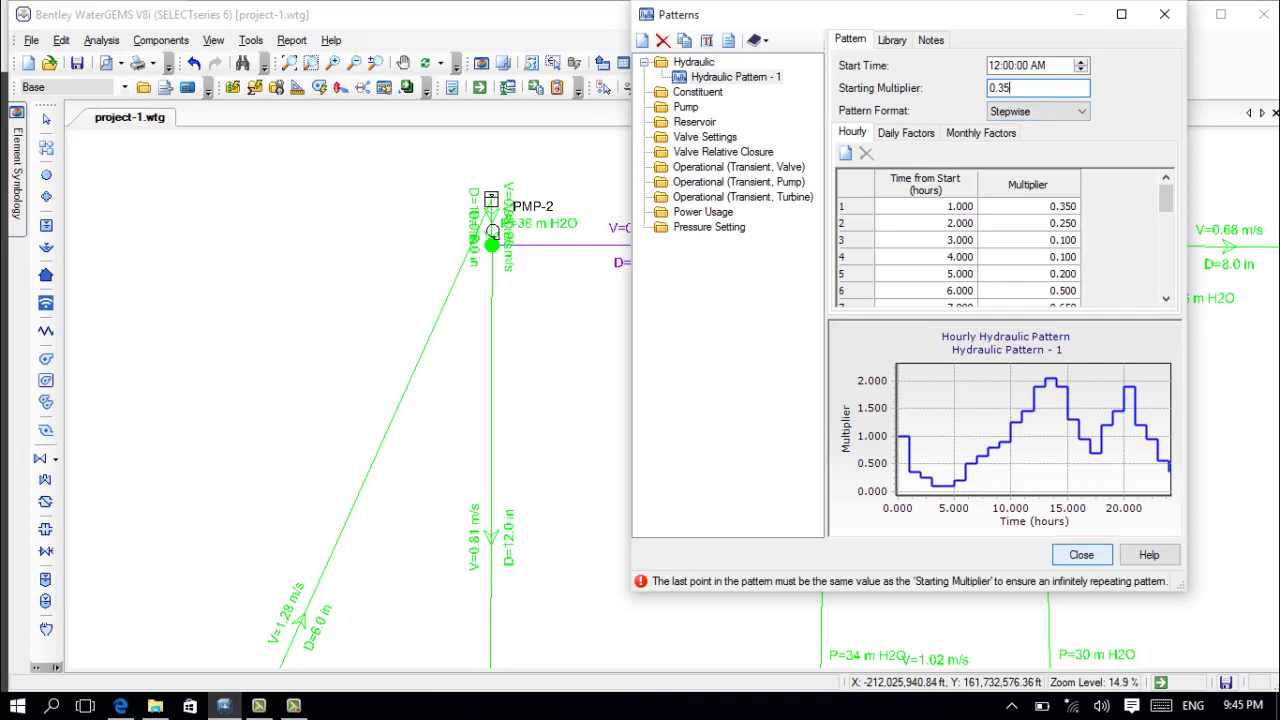
key(Return)
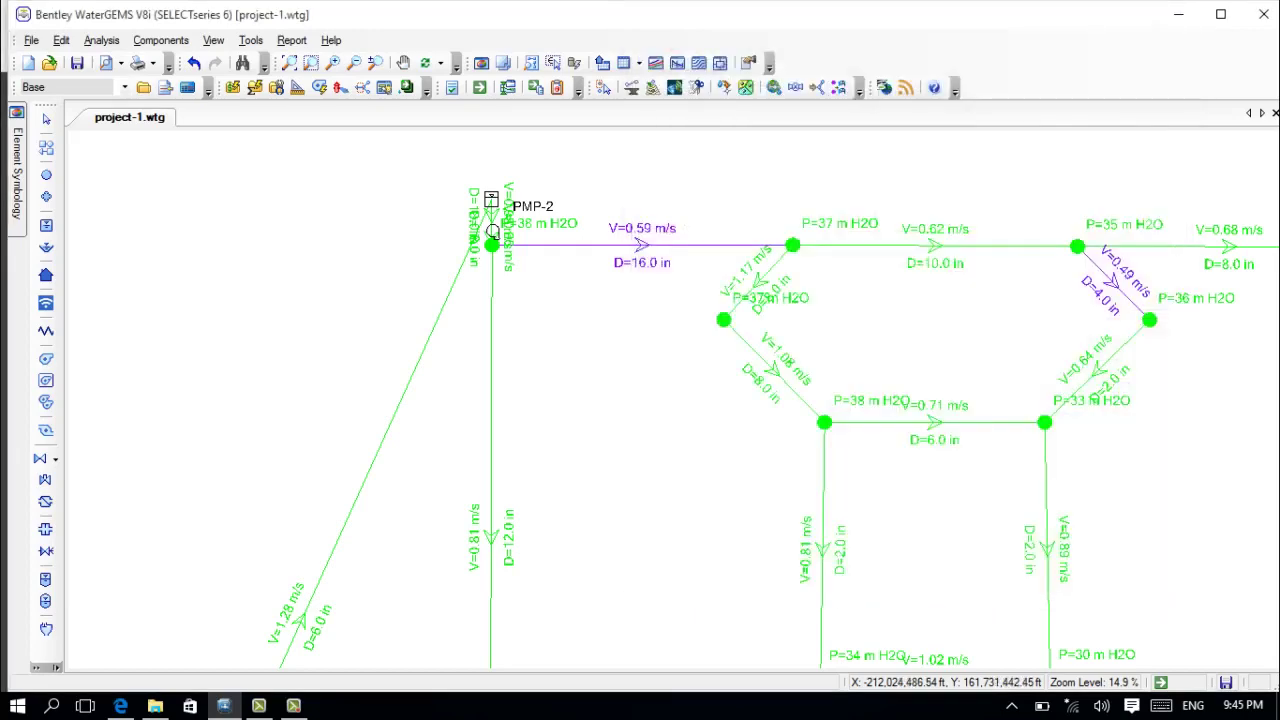
Open the demand collection of junction J-1, the node just below pump PMP-2.
scroll(492, 232, down, 3)
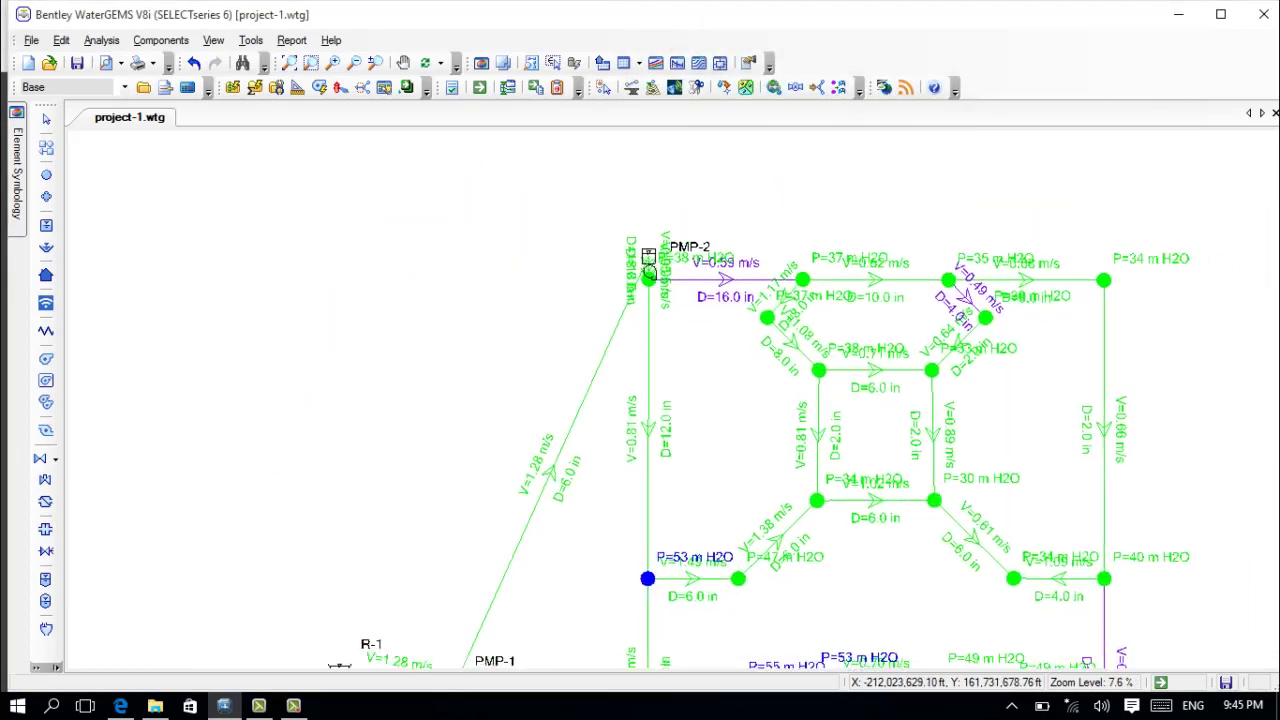
scroll(815, 274, up, 3)
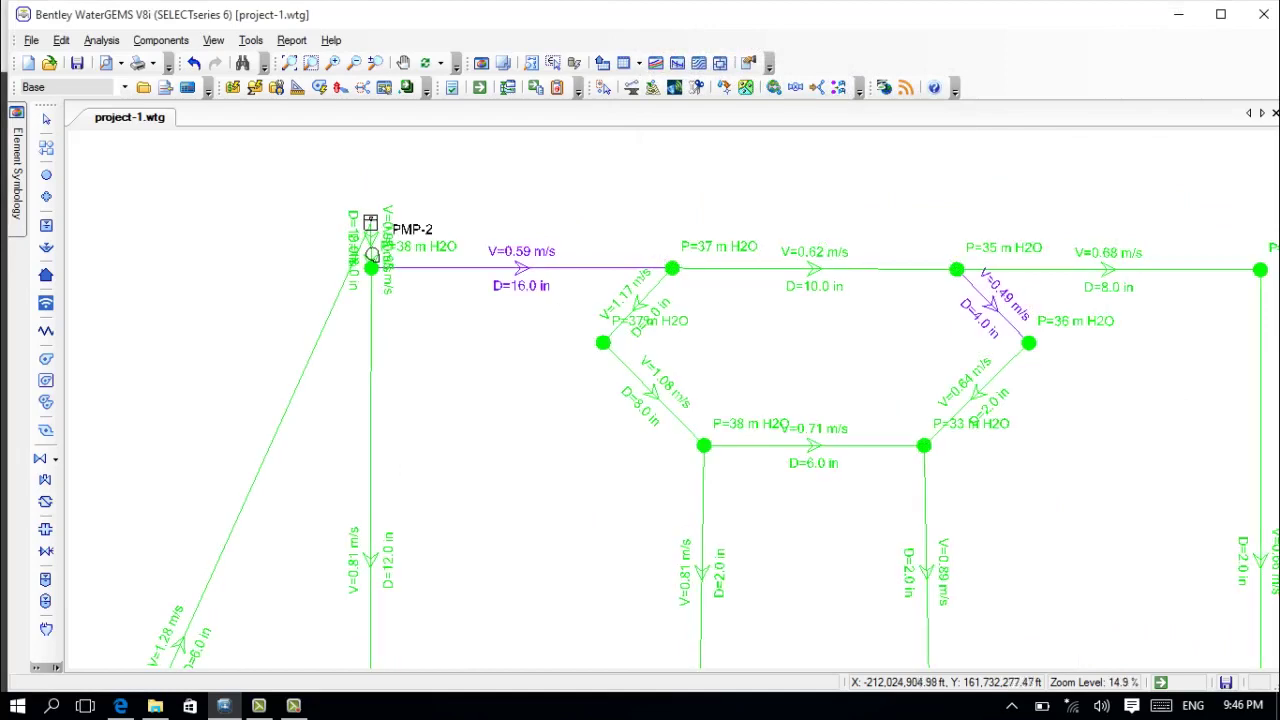
scroll(227, 230, up, 3)
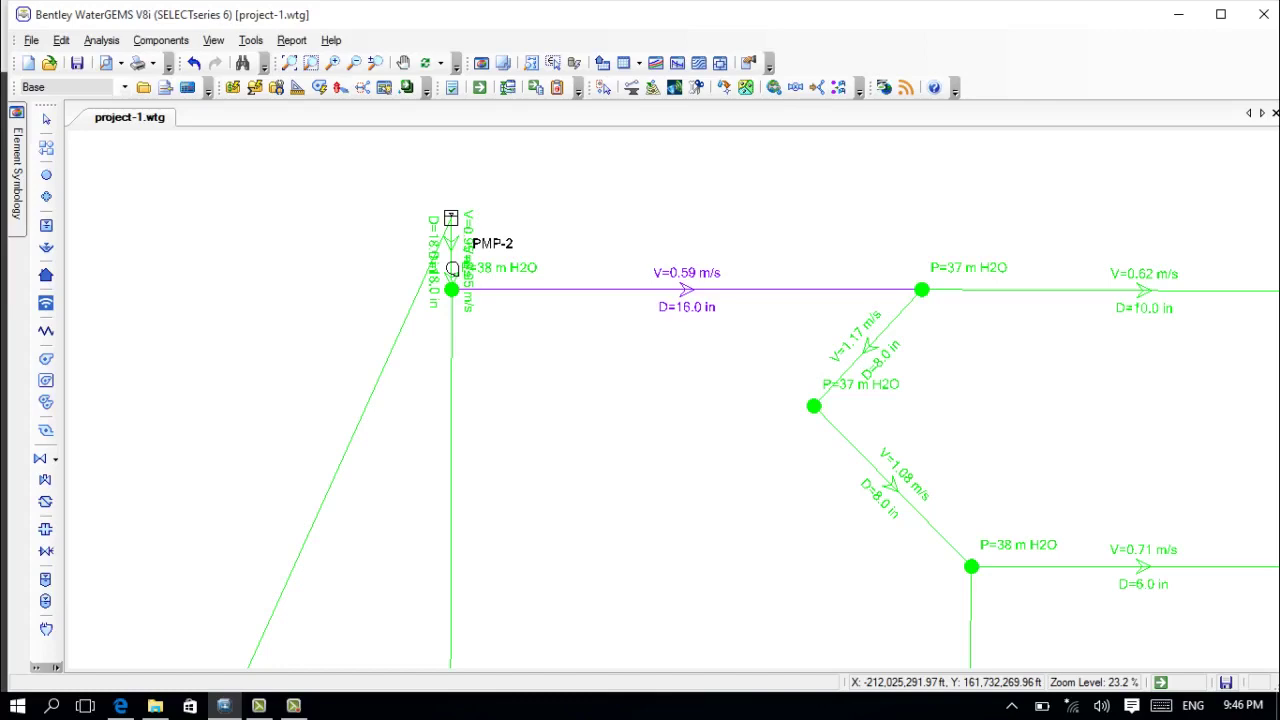
drag(604, 292, 947, 300)
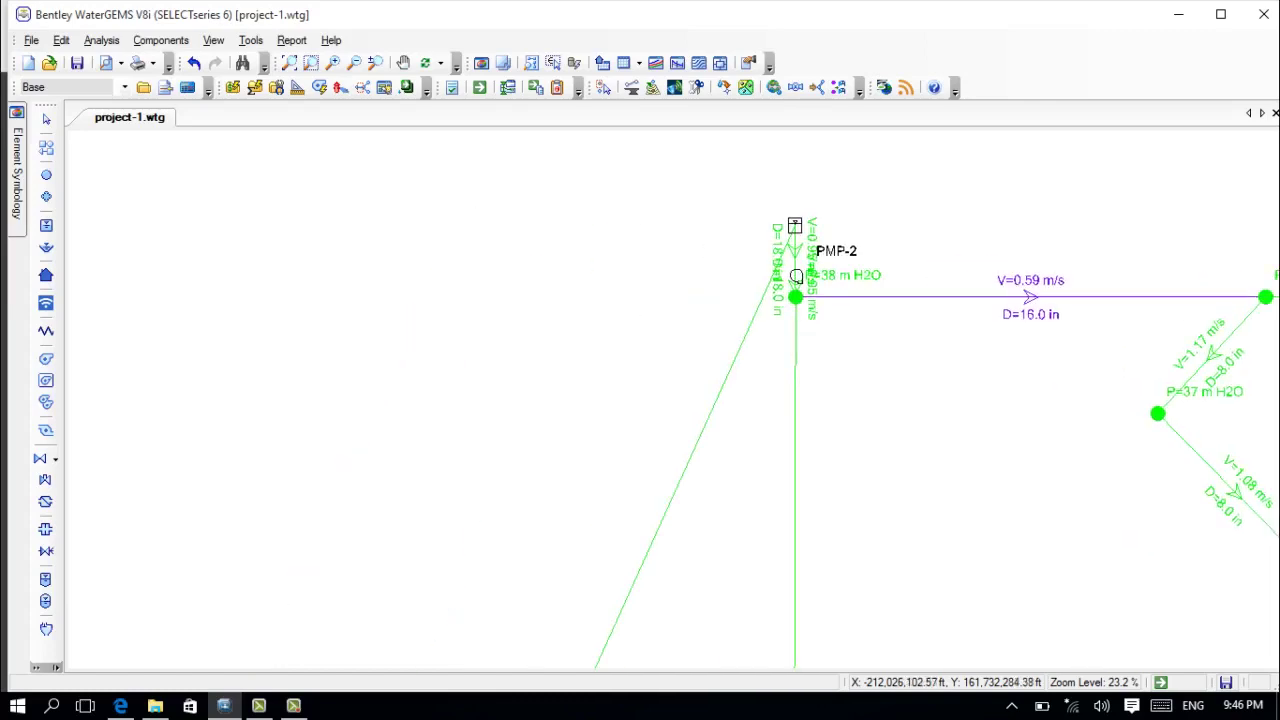
scroll(794, 297, up, 3)
double_click(793, 298)
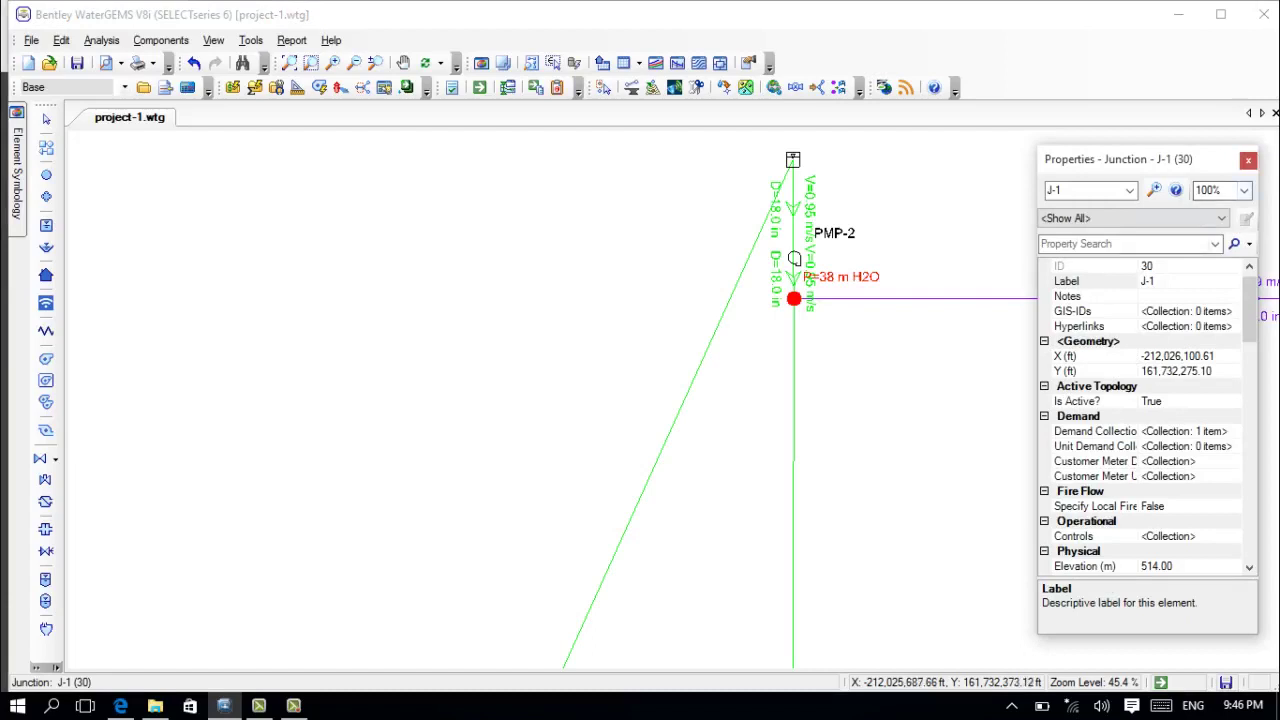
scroll(1148, 415, down, 3)
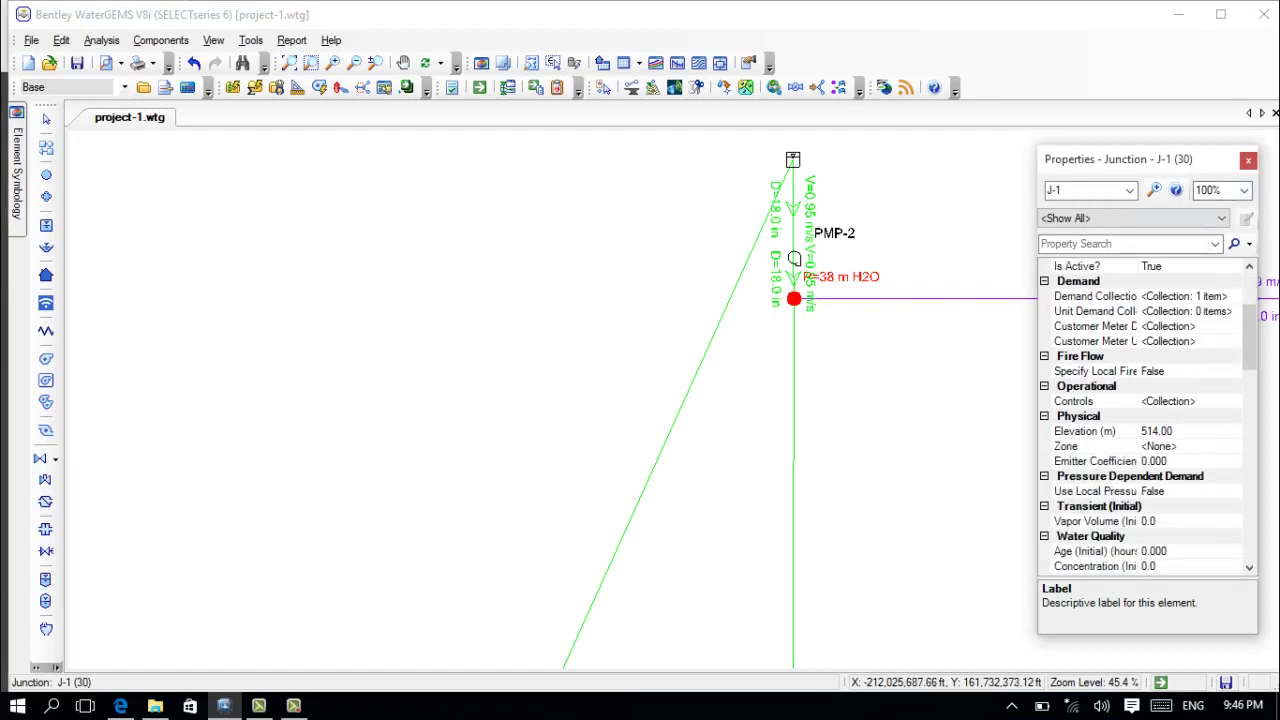
scroll(1148, 418, up, 1)
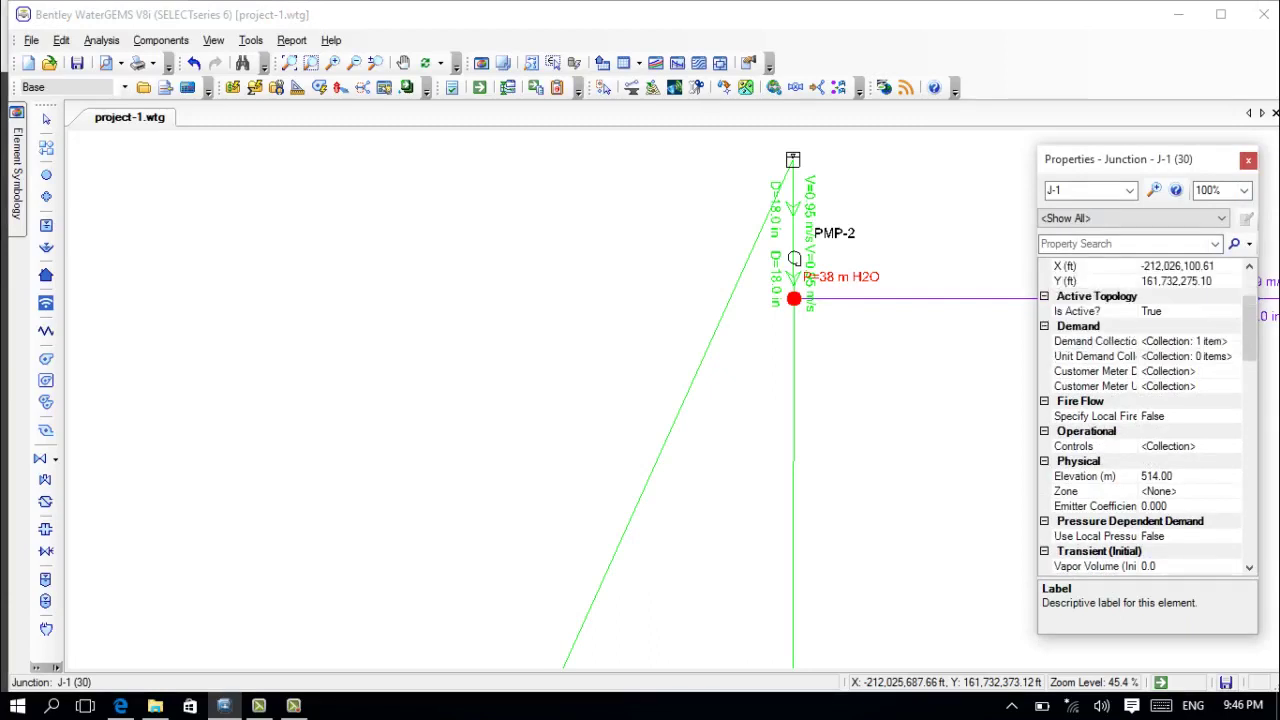
click(1184, 342)
click(1233, 342)
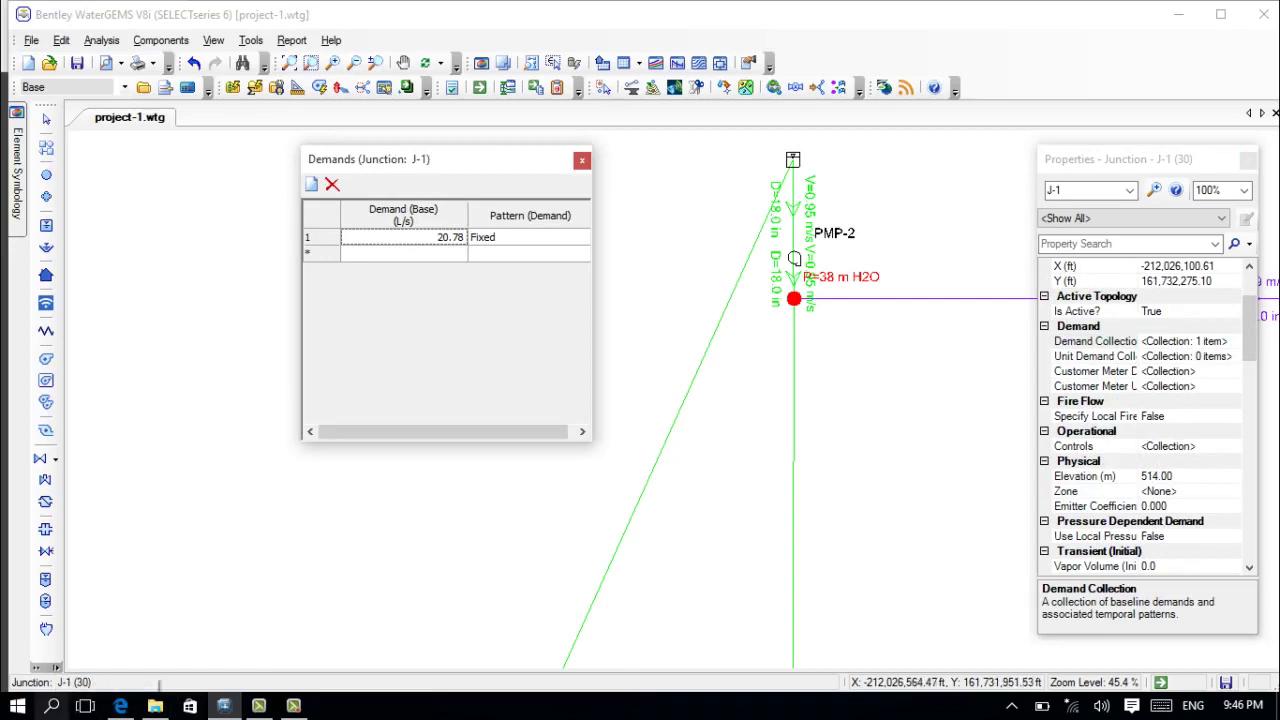
Open Calculator and move the J-1 demands window aside so that both can be seen together.
click(52, 706)
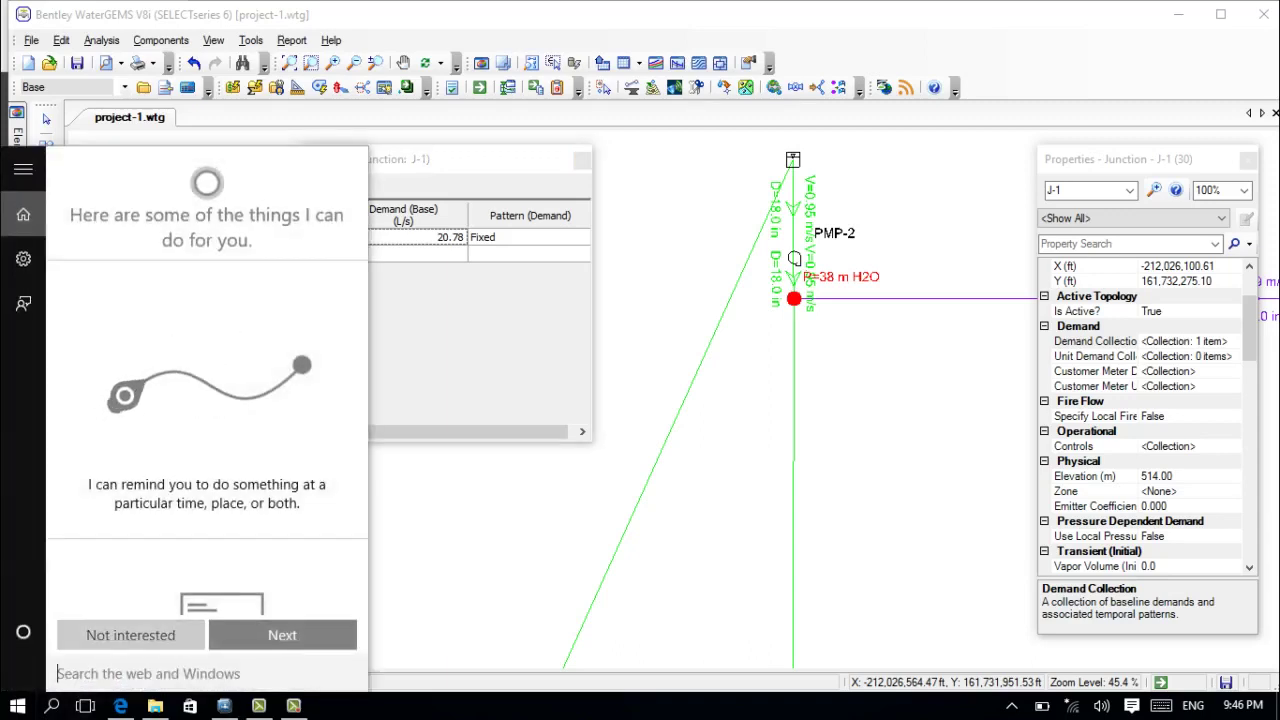
text(calc)
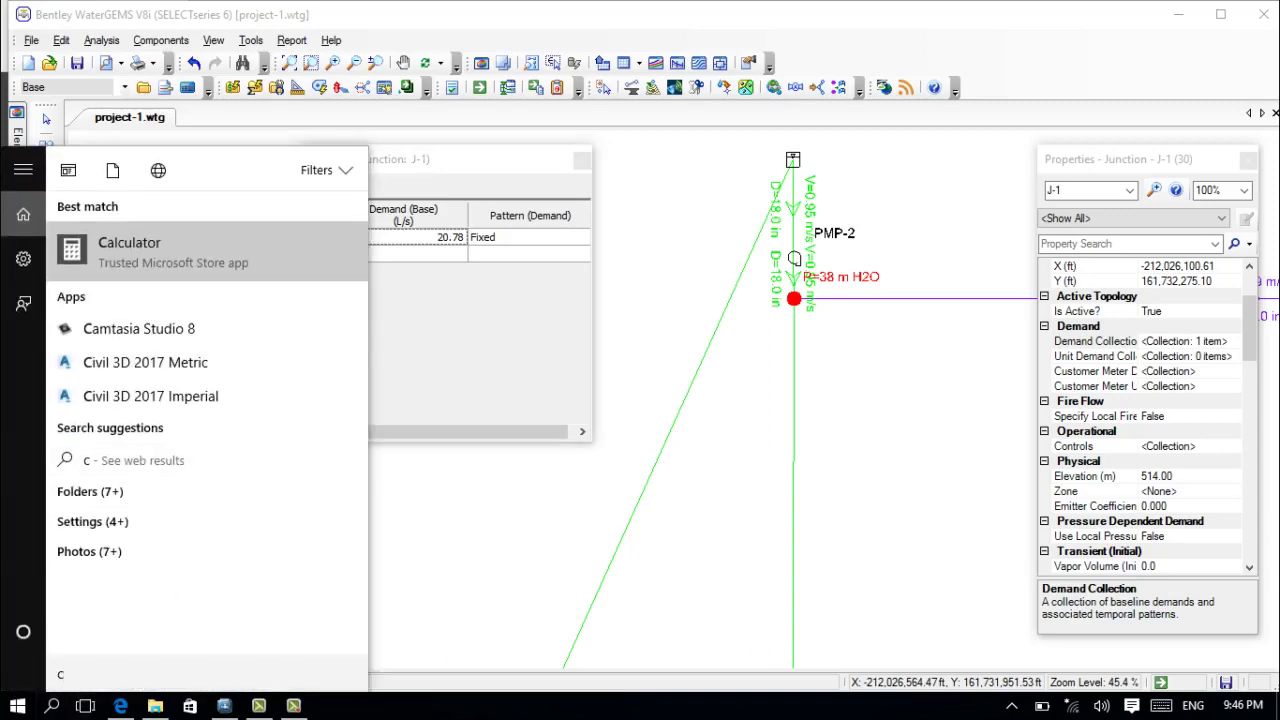
key(Return)
key(alt+Tab)
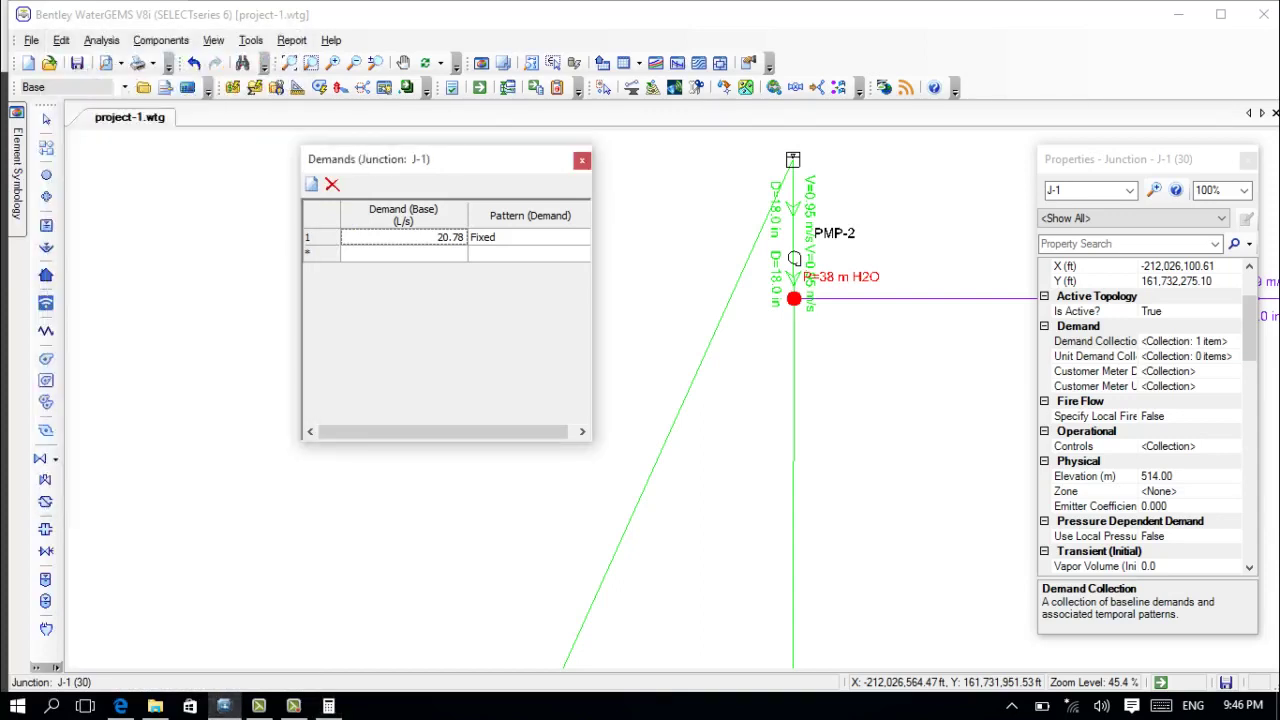
drag(420, 160, 486, 157)
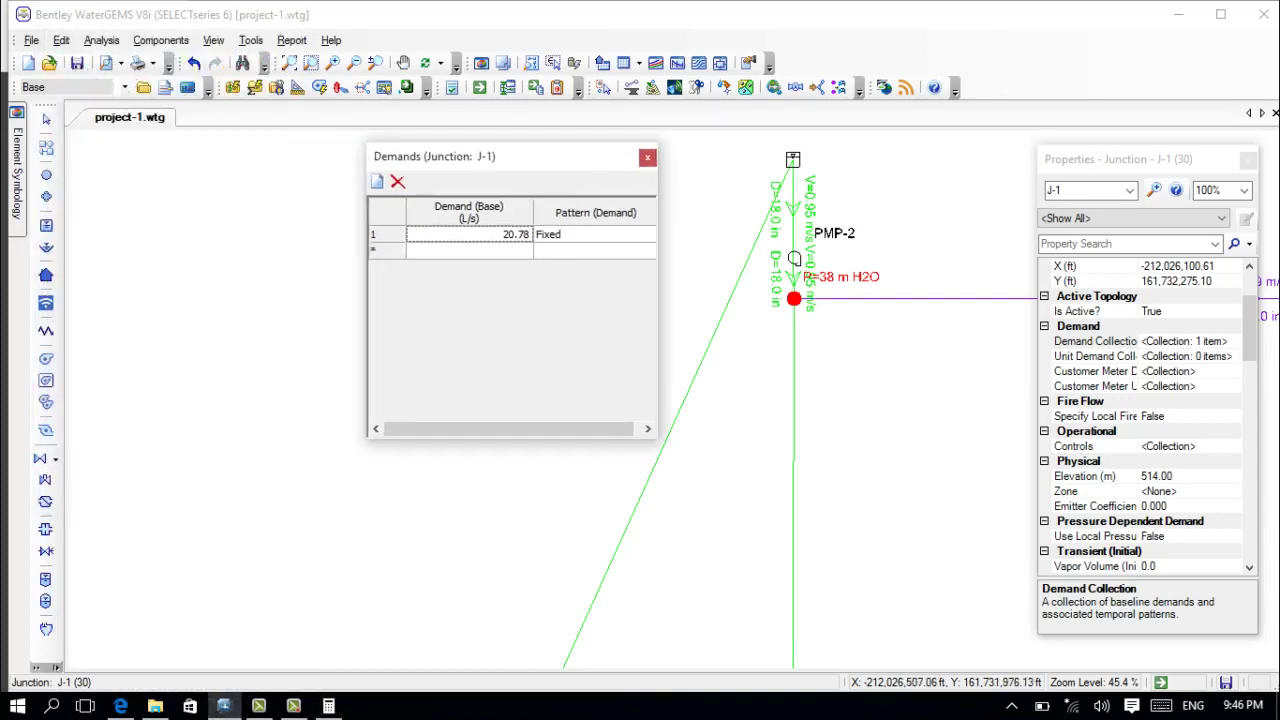
click(329, 706)
key(alt+Tab)
Divide 20.75 by 2.05 in Calculator to obtain the average base demand for junction J-1.
click(141, 438)
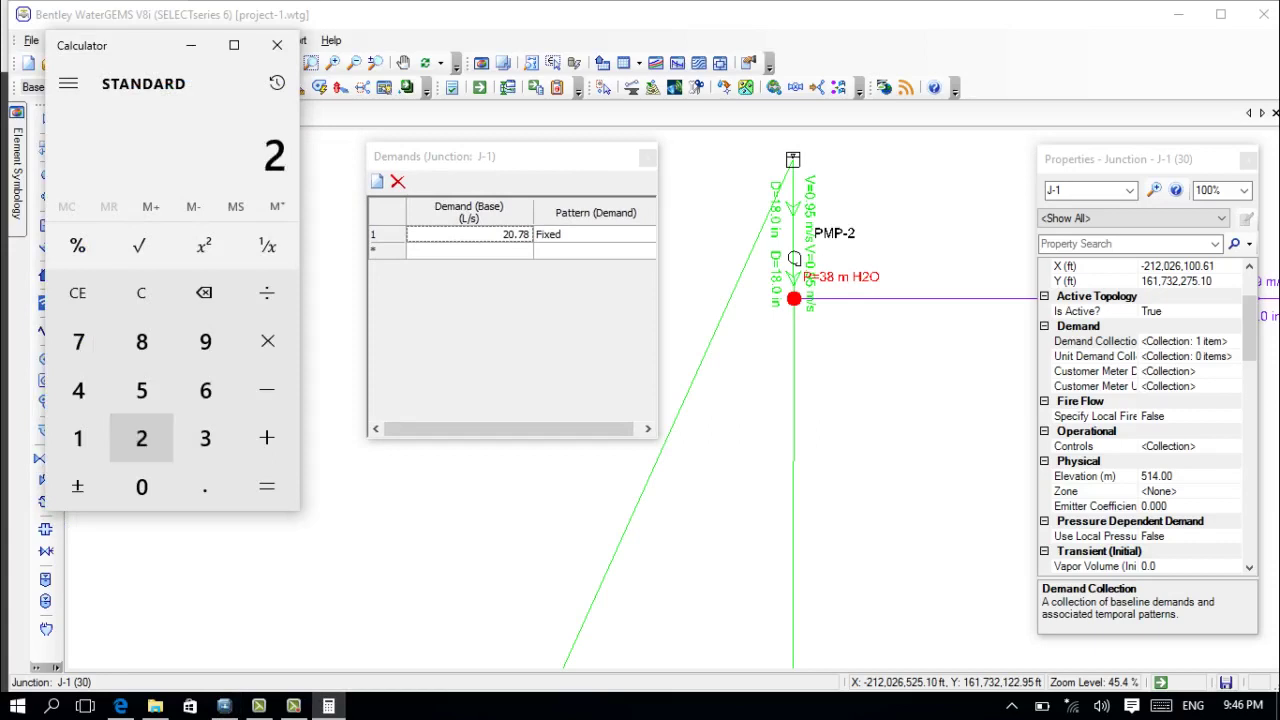
click(141, 486)
click(205, 486)
click(78, 341)
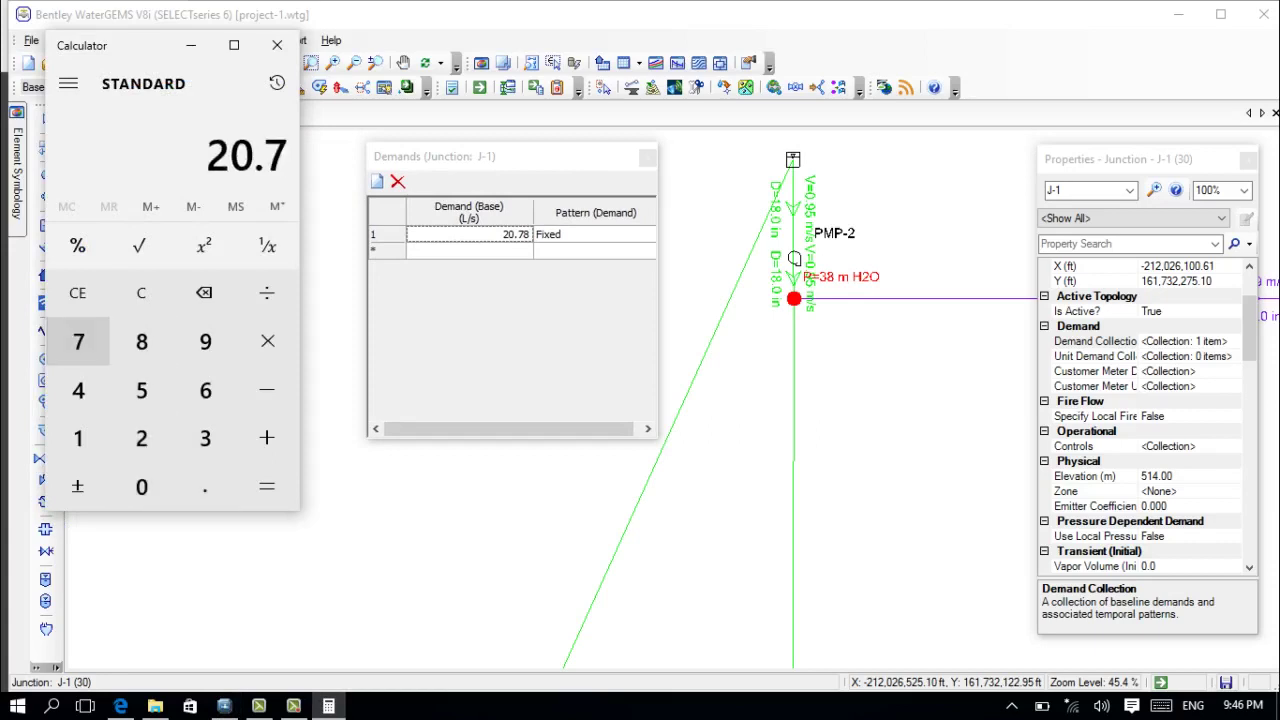
click(141, 390)
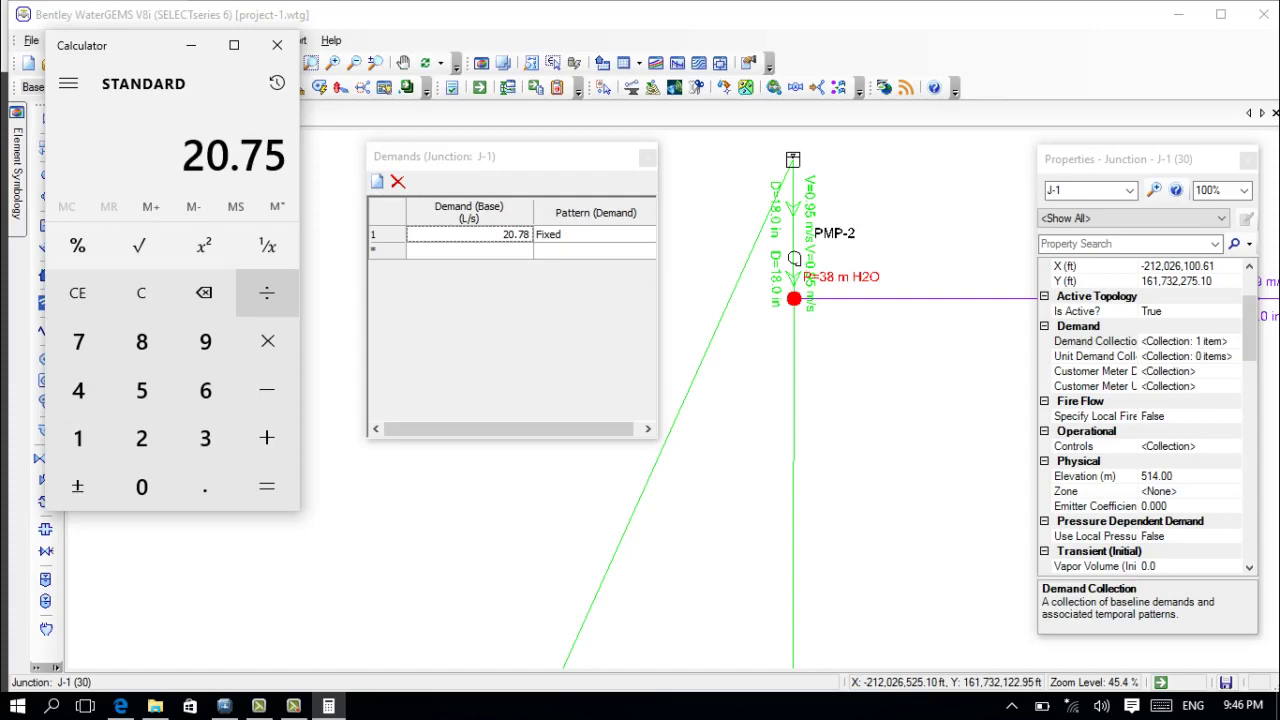
click(266, 292)
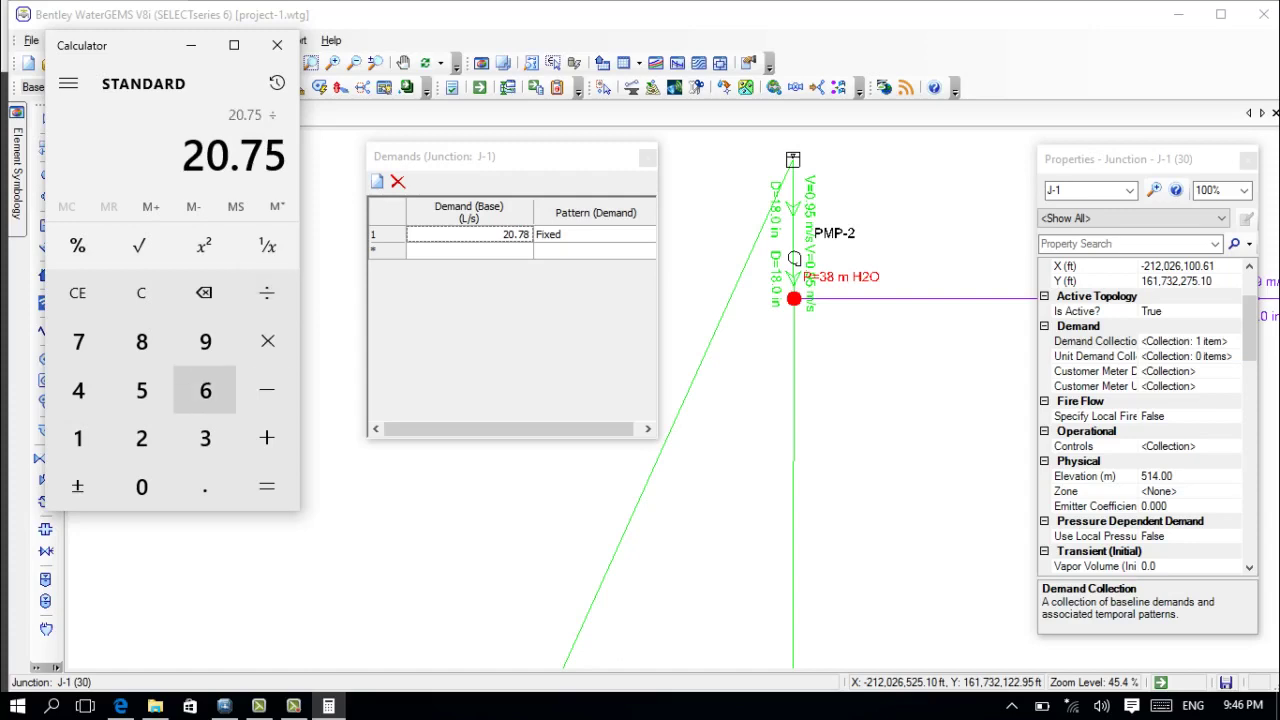
click(141, 438)
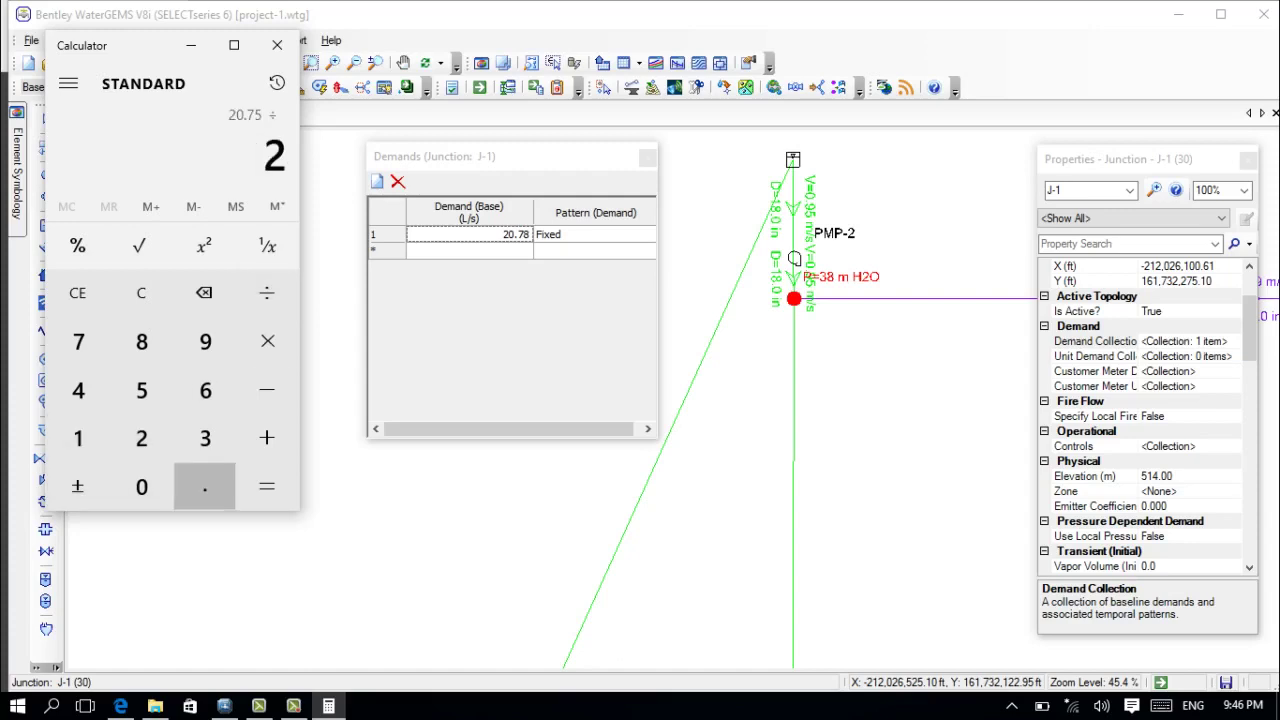
click(205, 486)
click(141, 486)
click(141, 390)
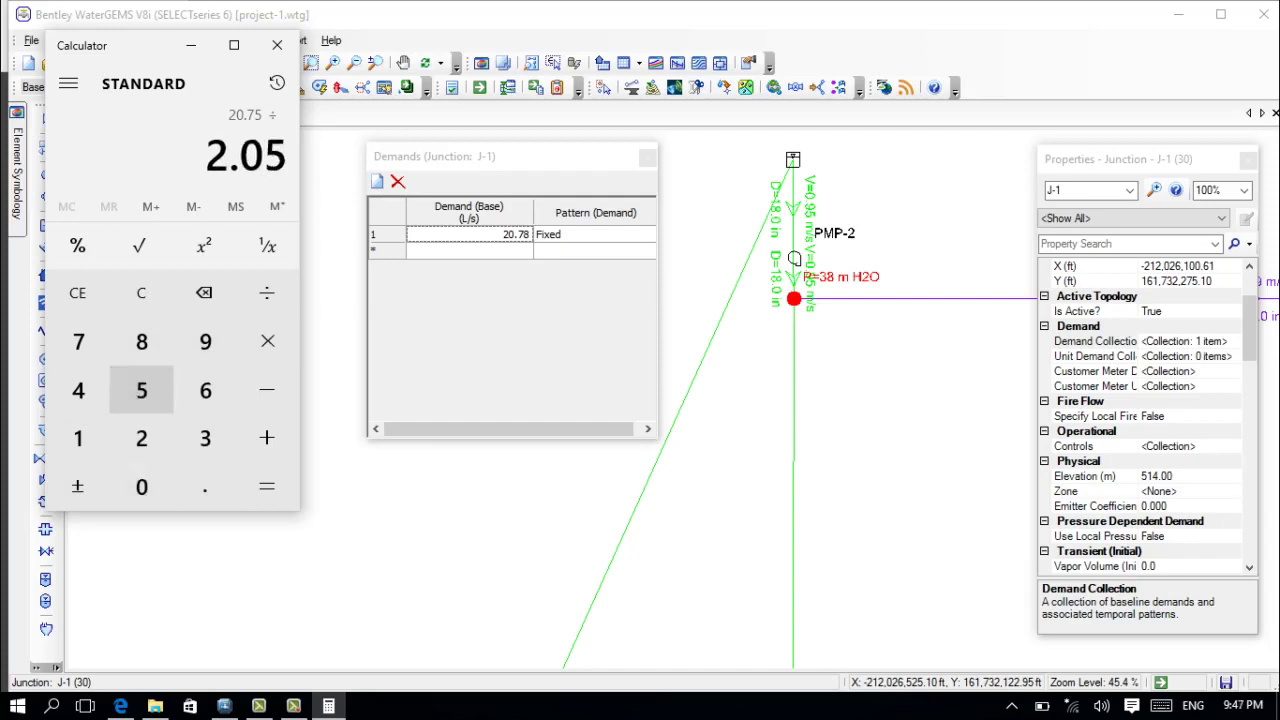
click(267, 486)
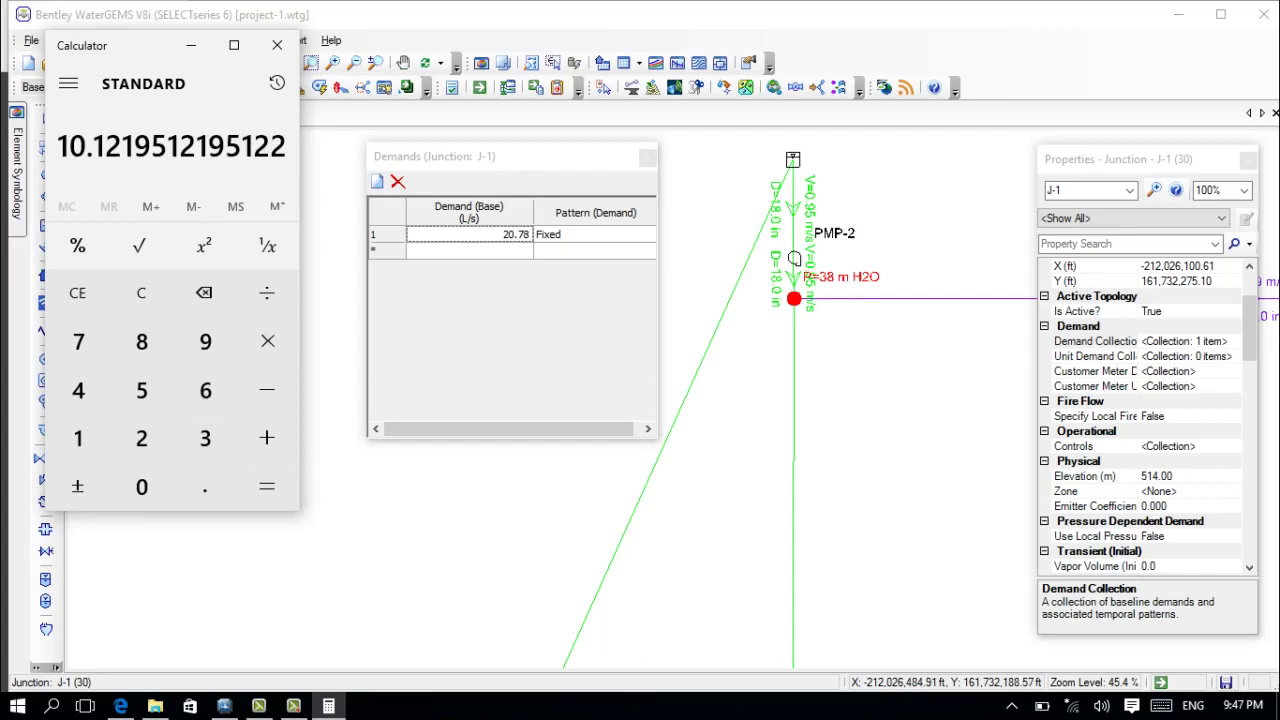
Set junction J-1's base demand to 10.121 L/s and assign Hydraulic Pattern - 1 as its demand pattern.
click(515, 234)
click(515, 234)
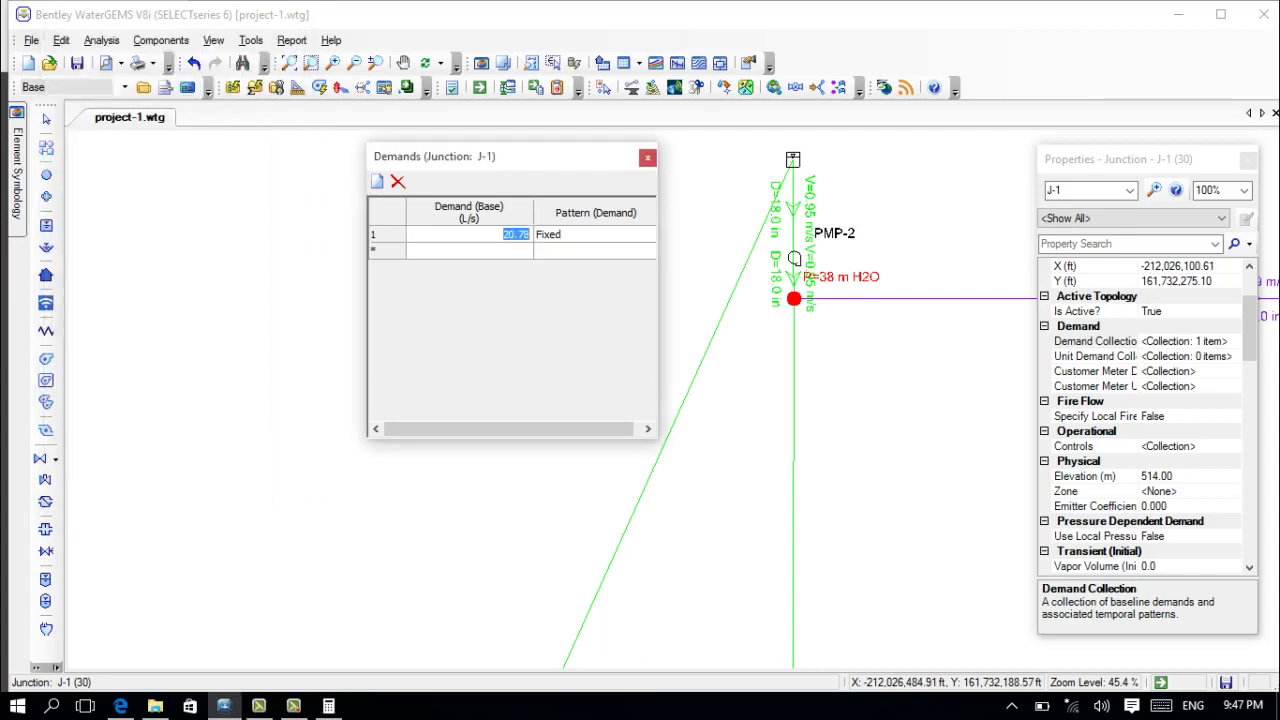
key(BackSpace)
text(10.121)
key(Tab)
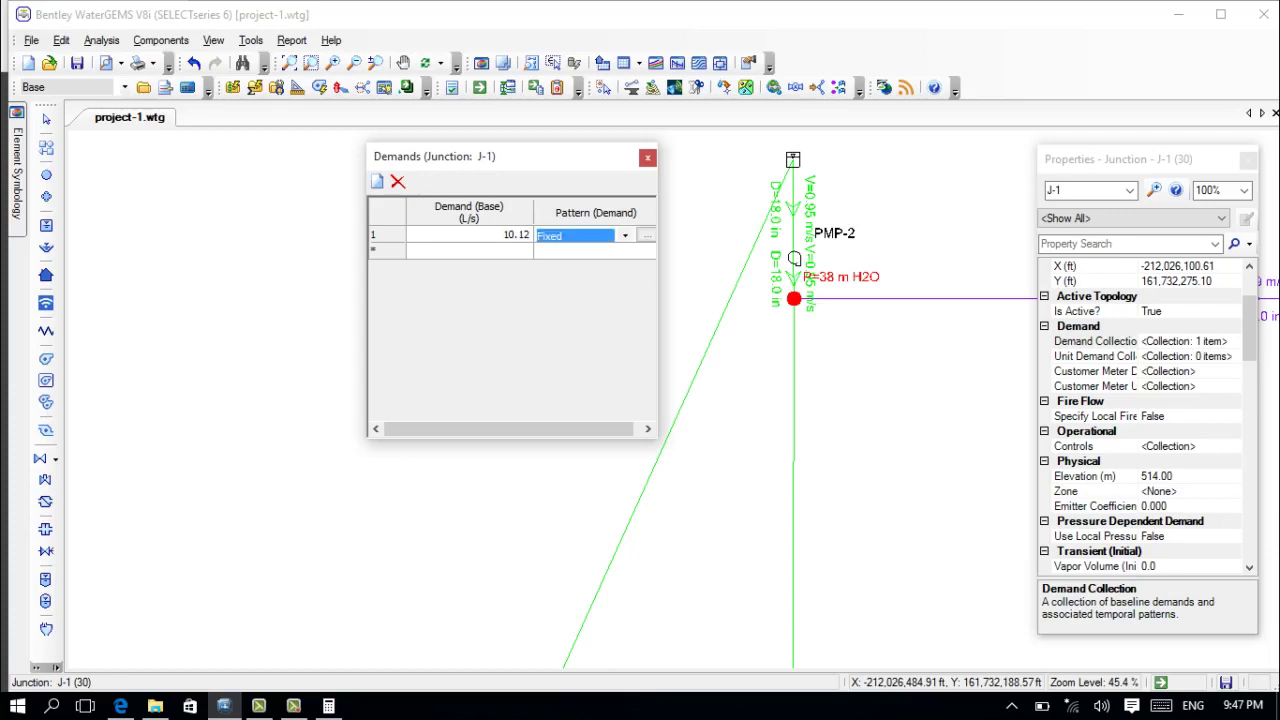
click(625, 236)
key(Down)
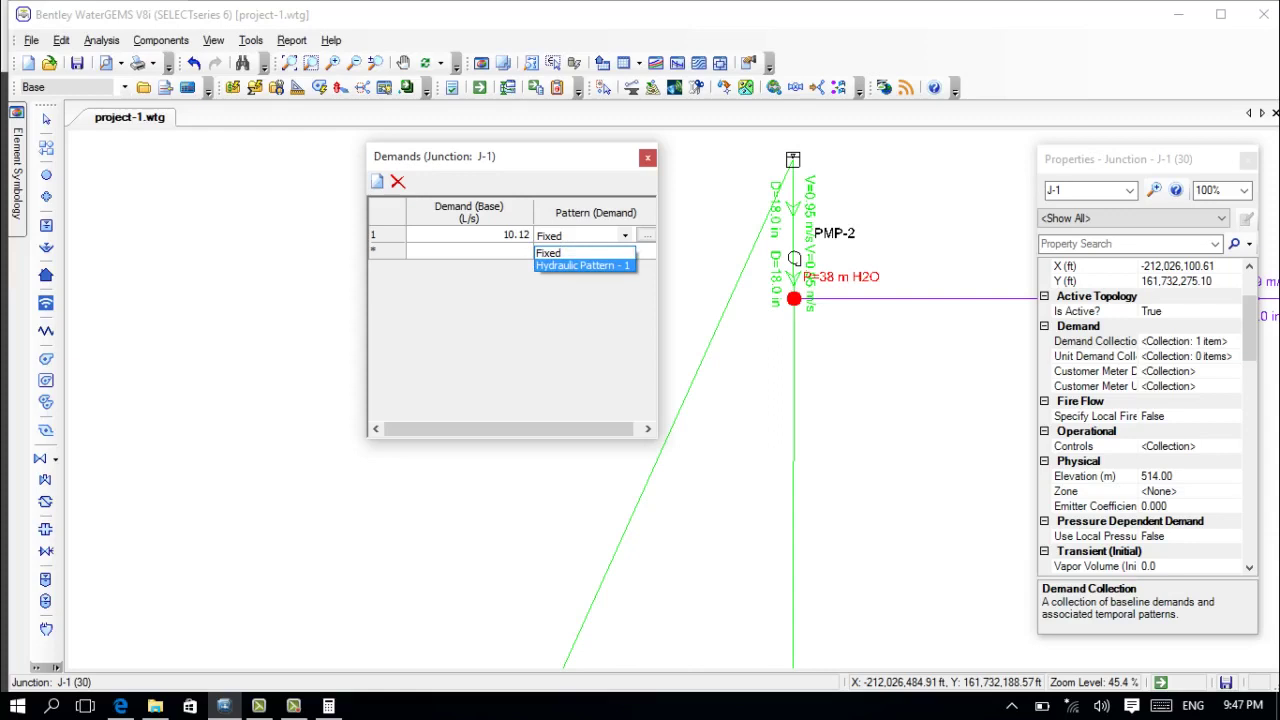
key(Return)
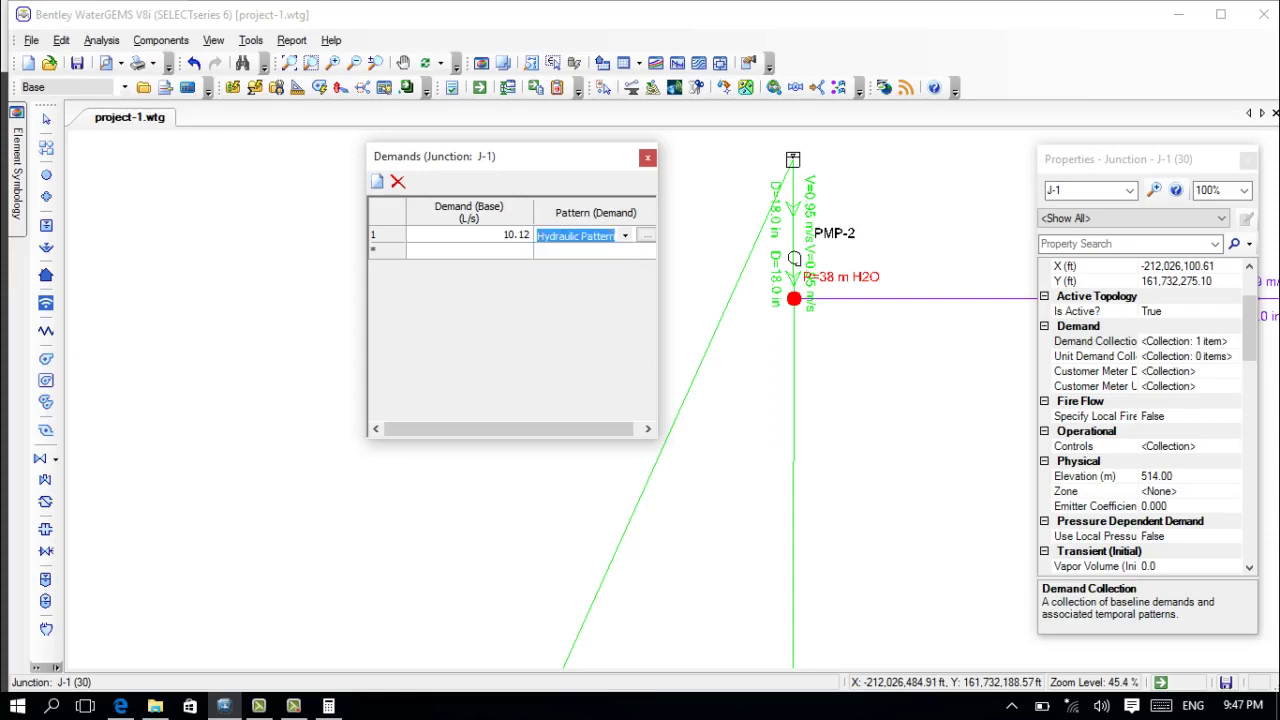
Select junction J-2, at the downstream end of the 16.0 in pipe from J-1, so its demands are listed.
scroll(794, 258, down, 4)
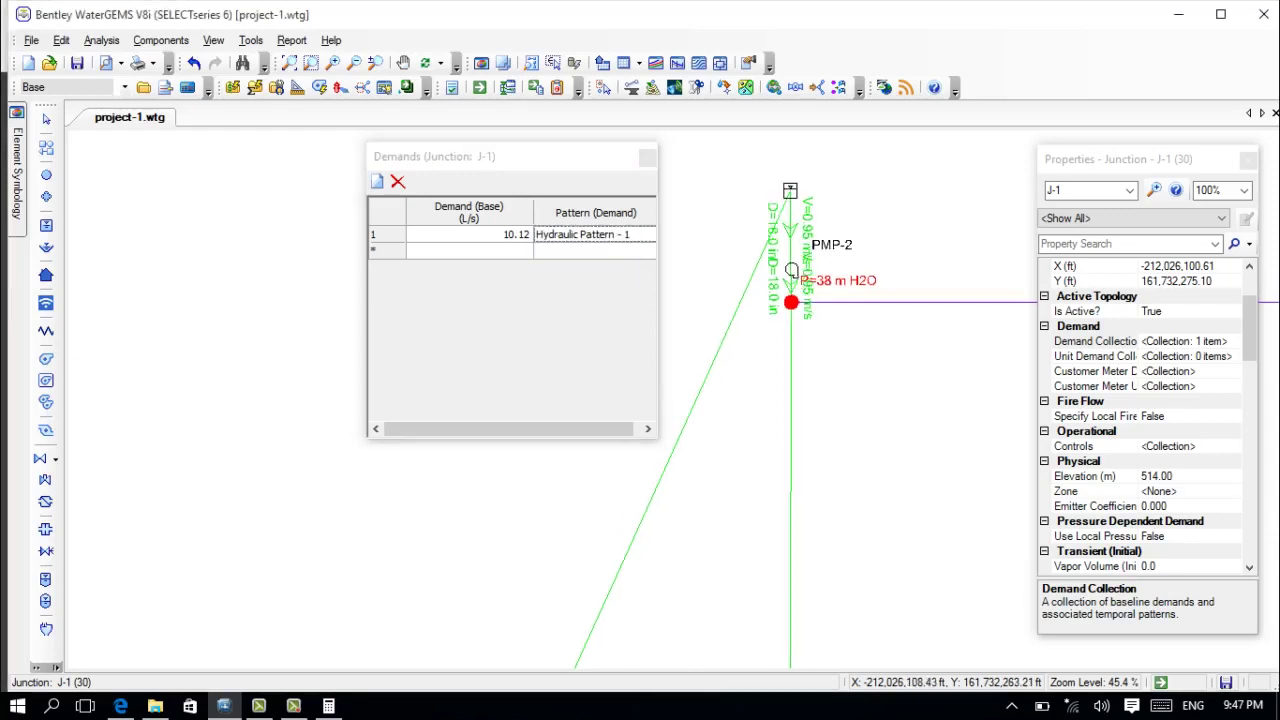
scroll(808, 297, down, 6)
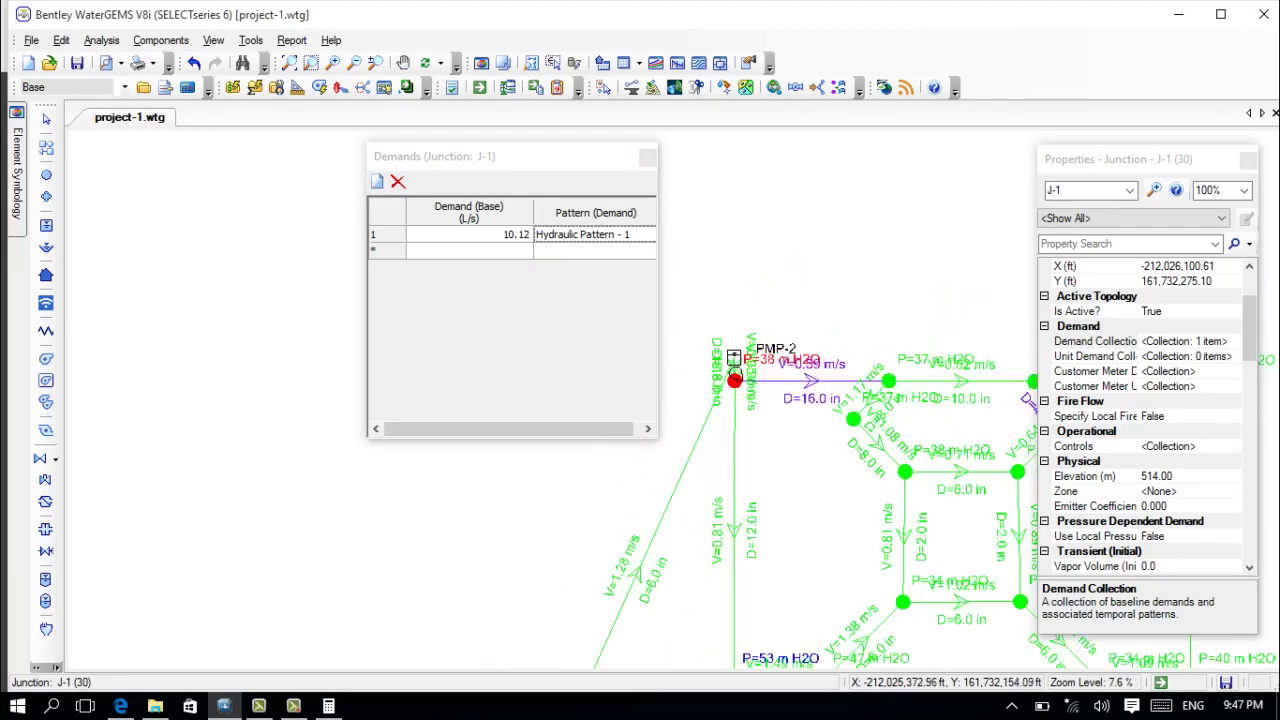
scroll(890, 385, up, 4)
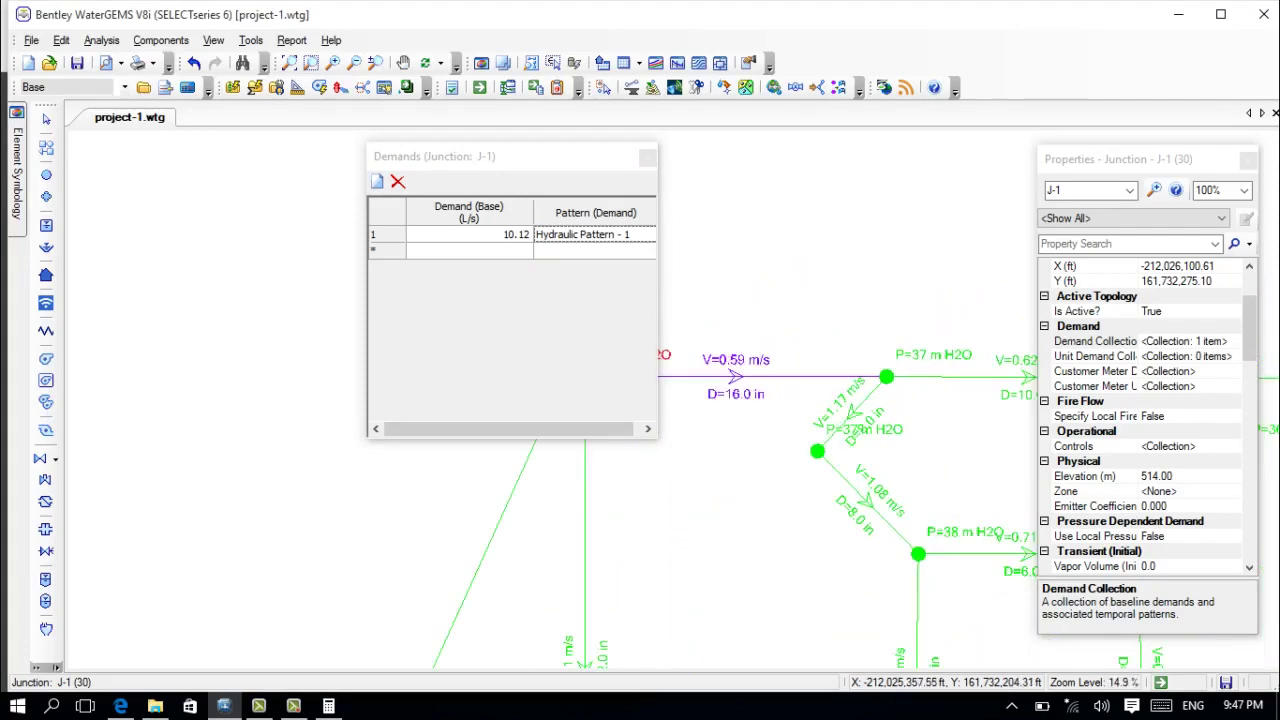
click(886, 377)
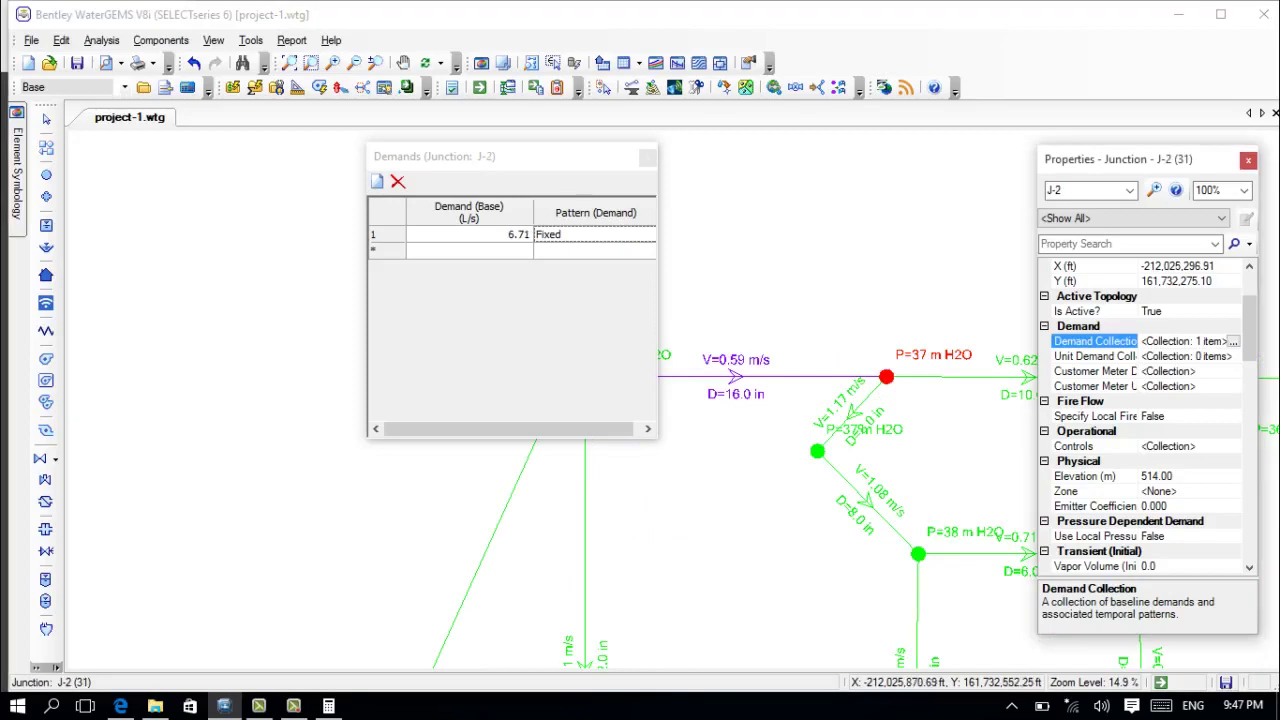
Switch to Calculator and divide 6.71 by 2.05 to obtain the average base demand for junction J-2.
click(328, 706)
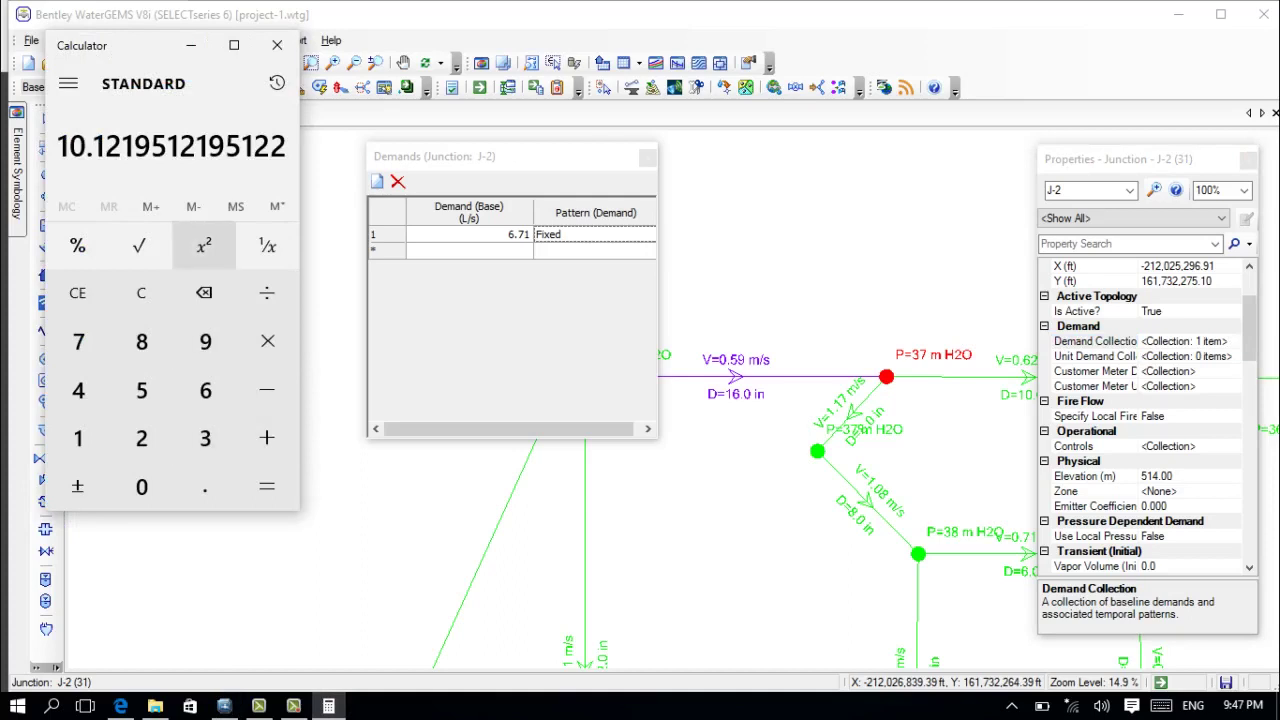
click(141, 292)
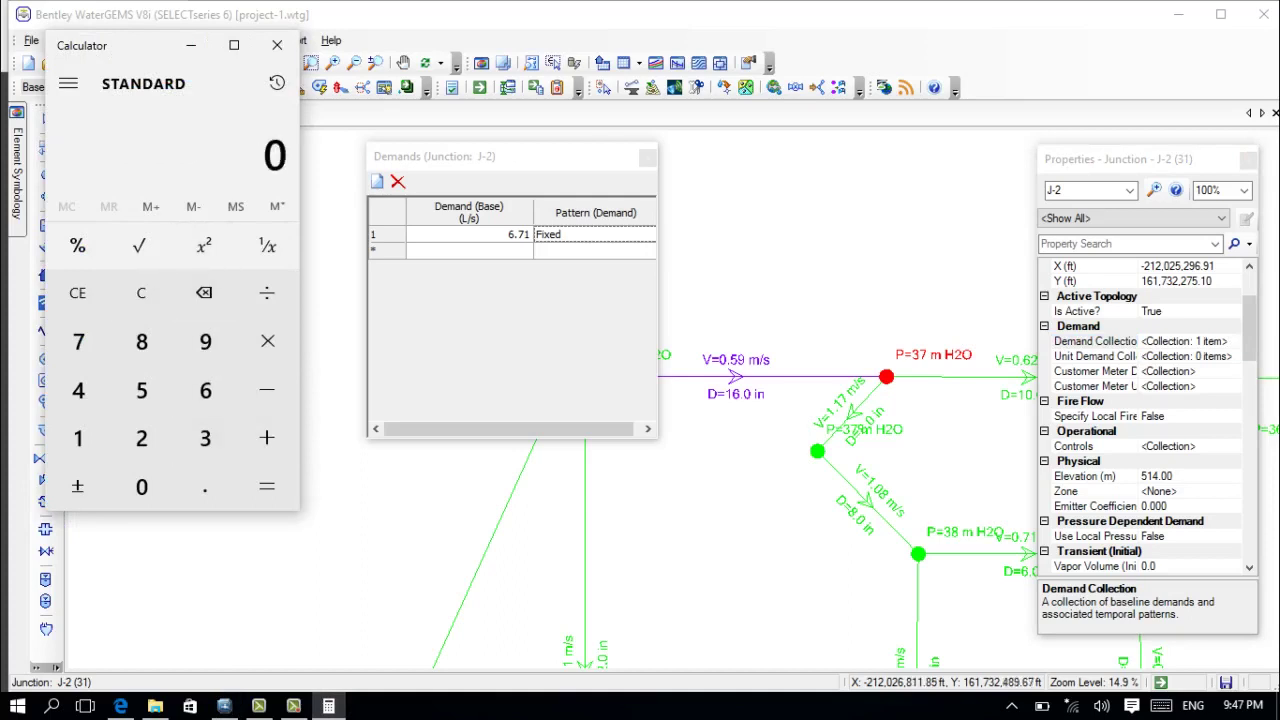
click(205, 390)
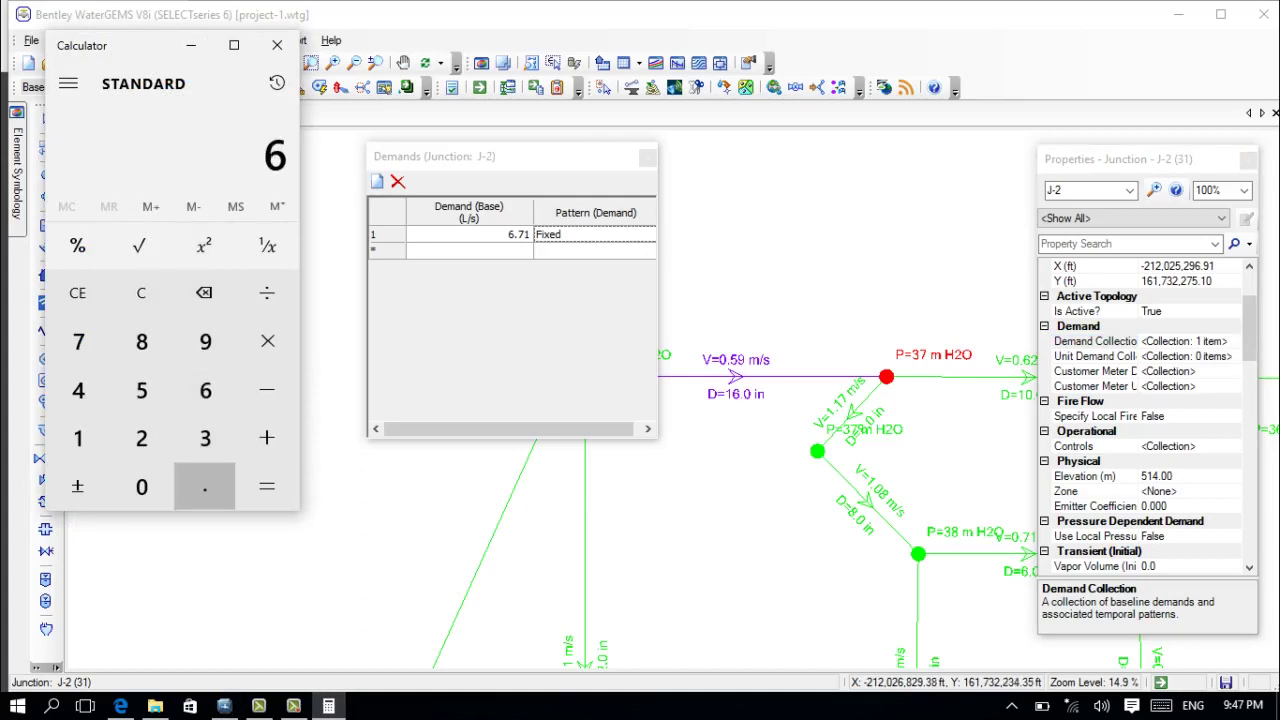
click(205, 486)
click(78, 341)
click(78, 438)
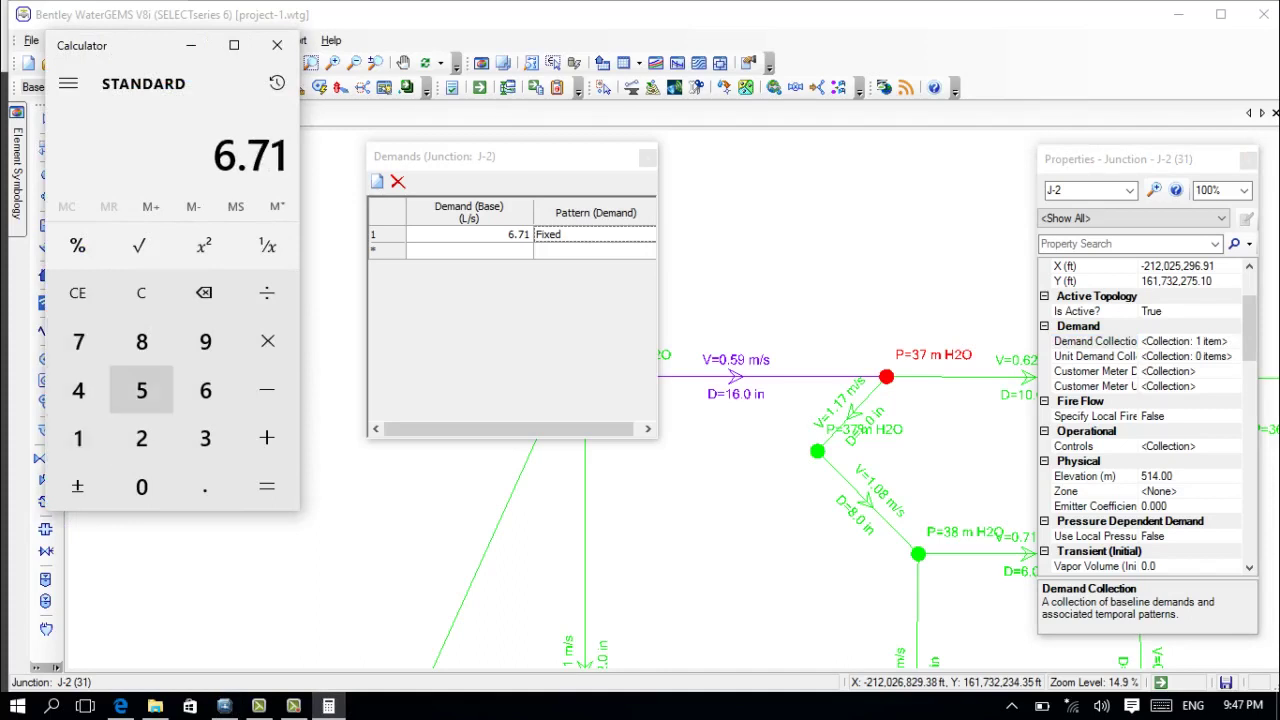
click(267, 292)
click(141, 438)
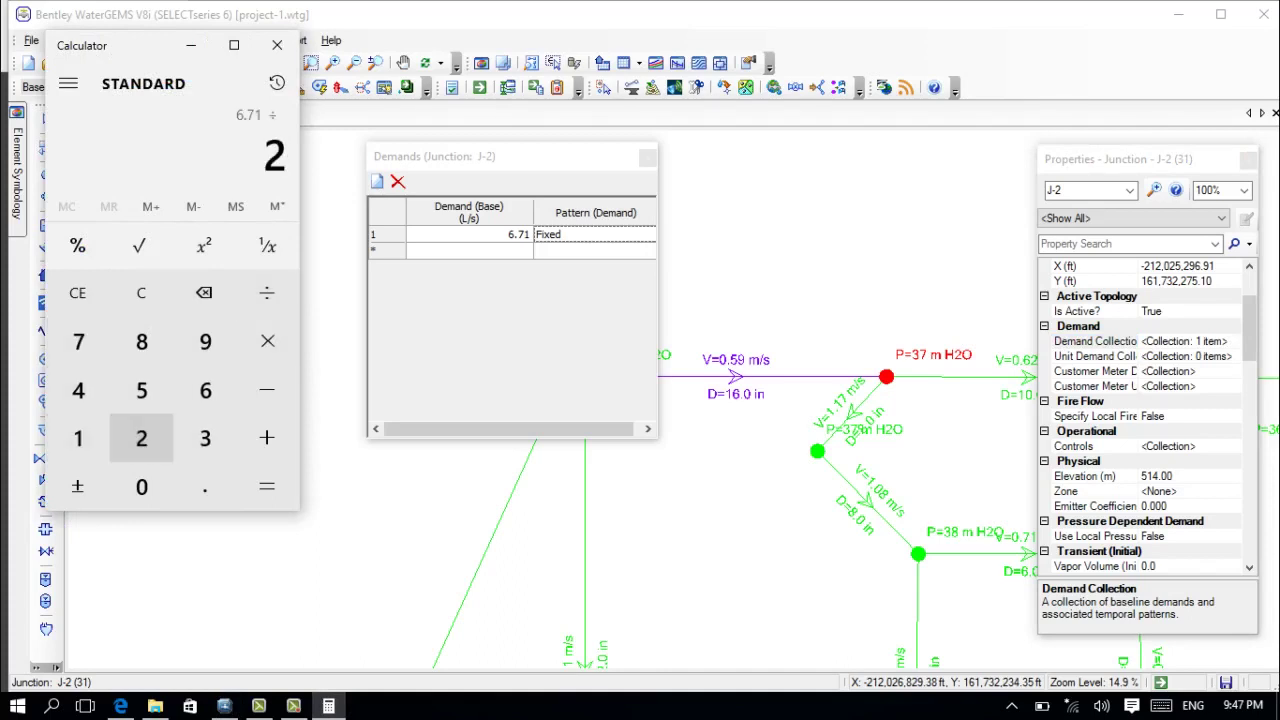
click(205, 486)
click(141, 486)
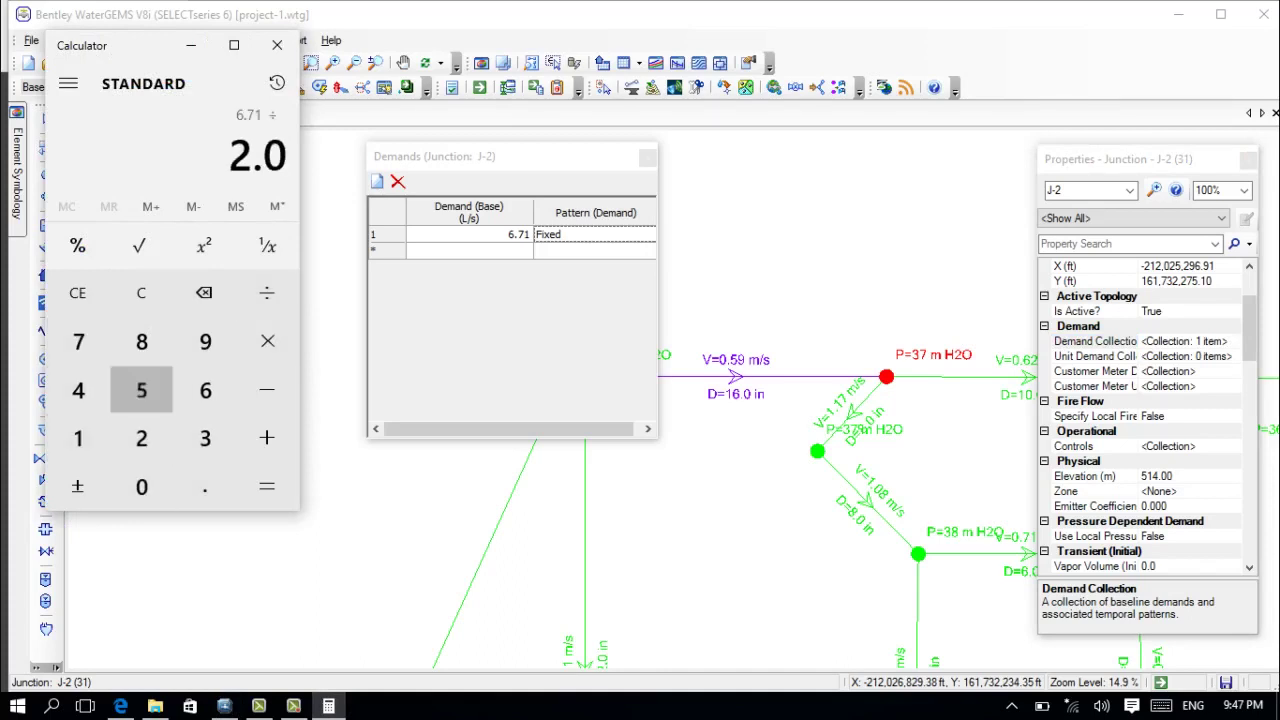
click(141, 390)
click(267, 486)
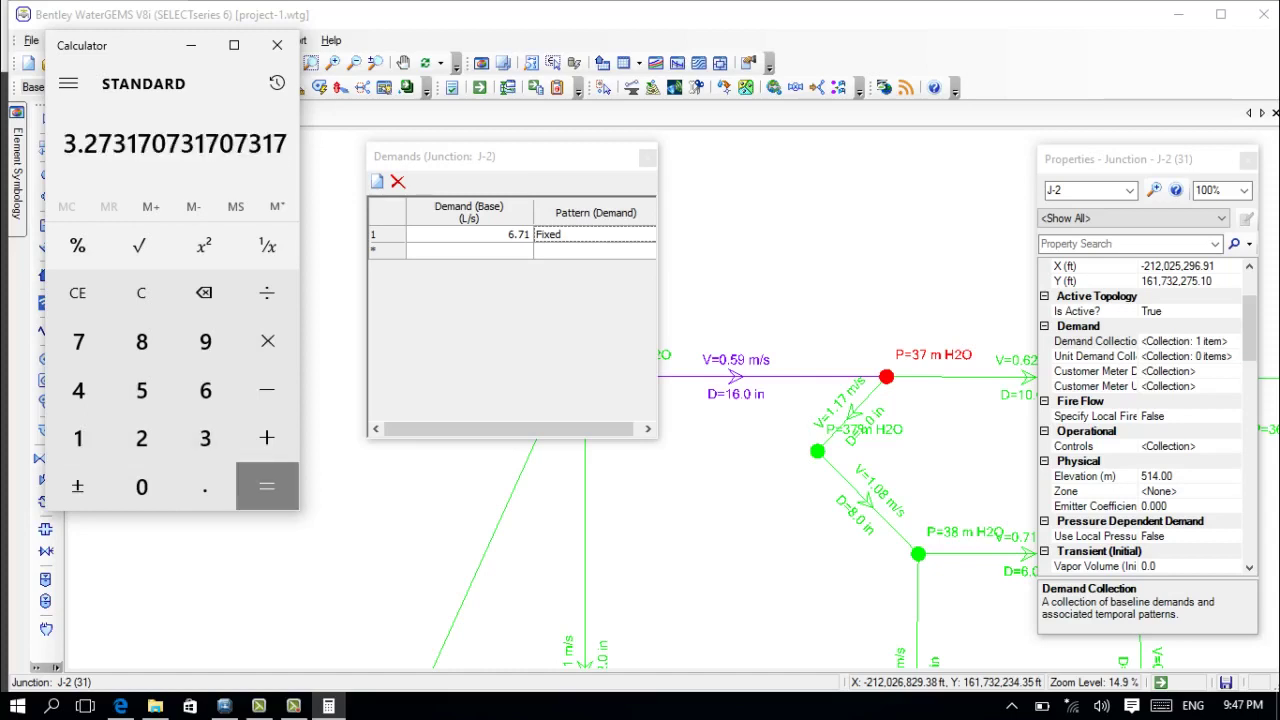
In WaterGEMS, set junction J-2's base demand to 3.273 L/s and assign Hydraulic Pattern - 1 as its demand pattern.
click(490, 235)
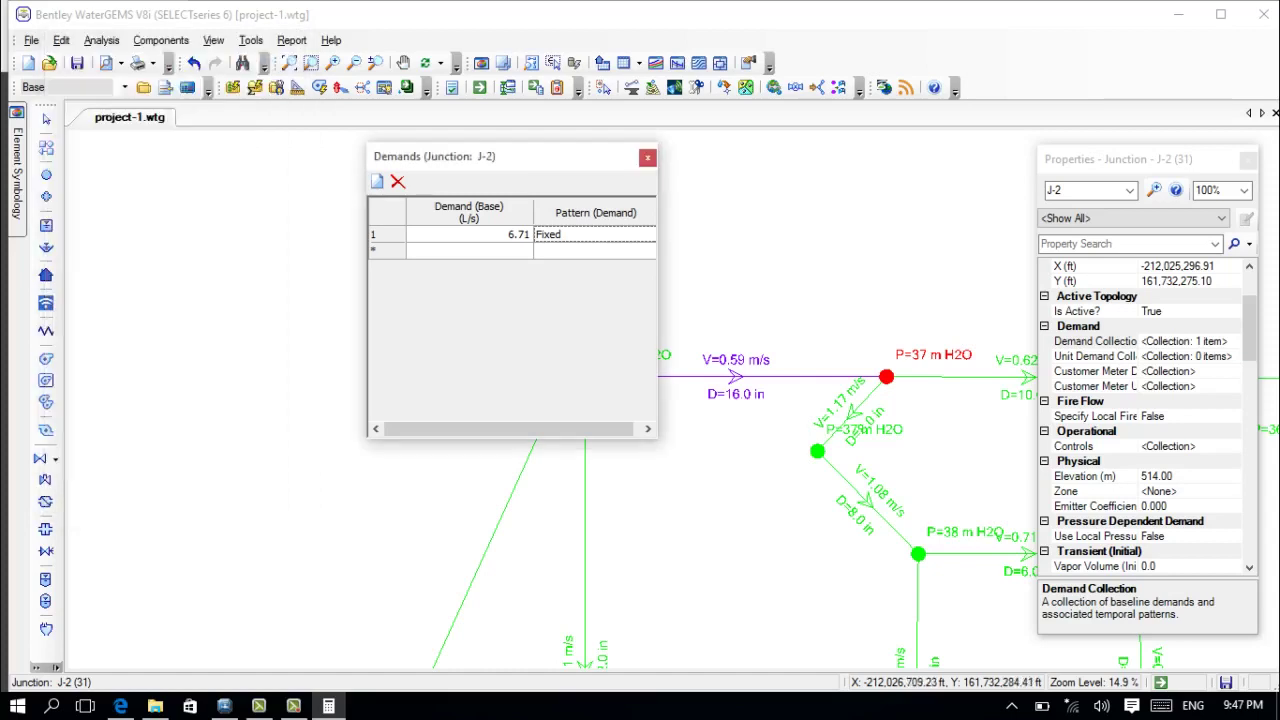
click(490, 235)
key(BackSpace)
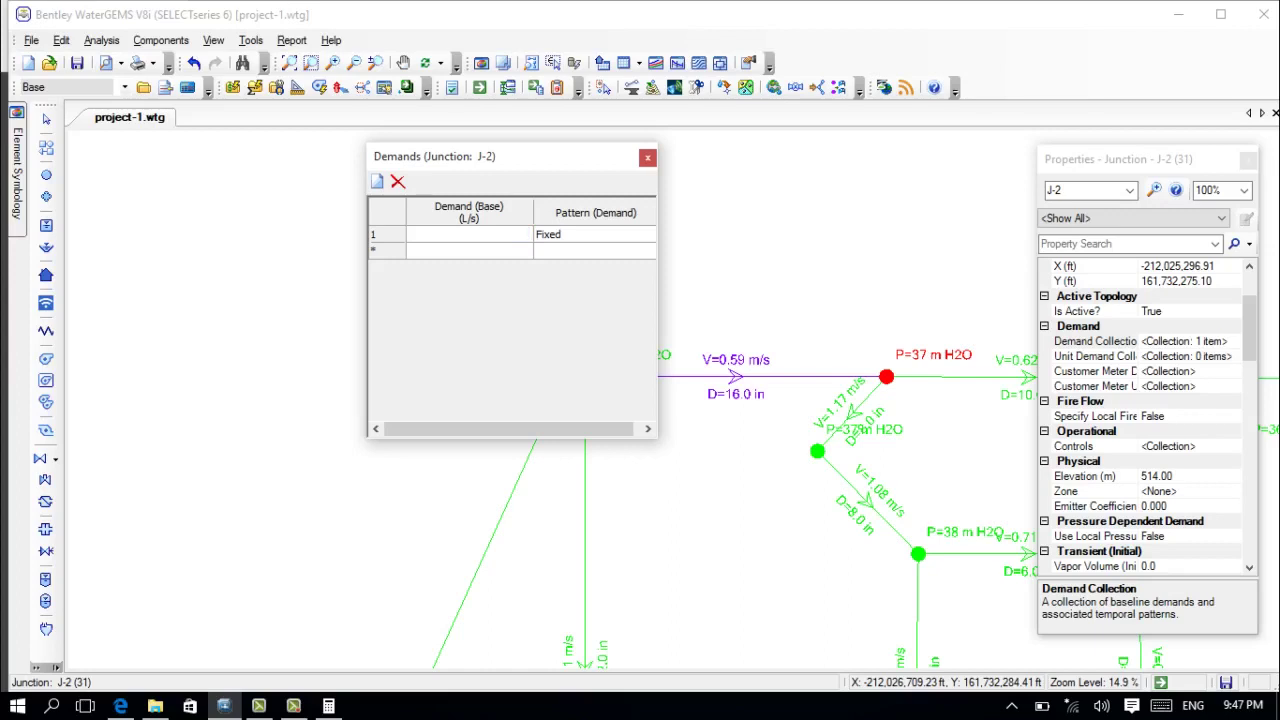
text(3.273)
click(626, 235)
click(626, 236)
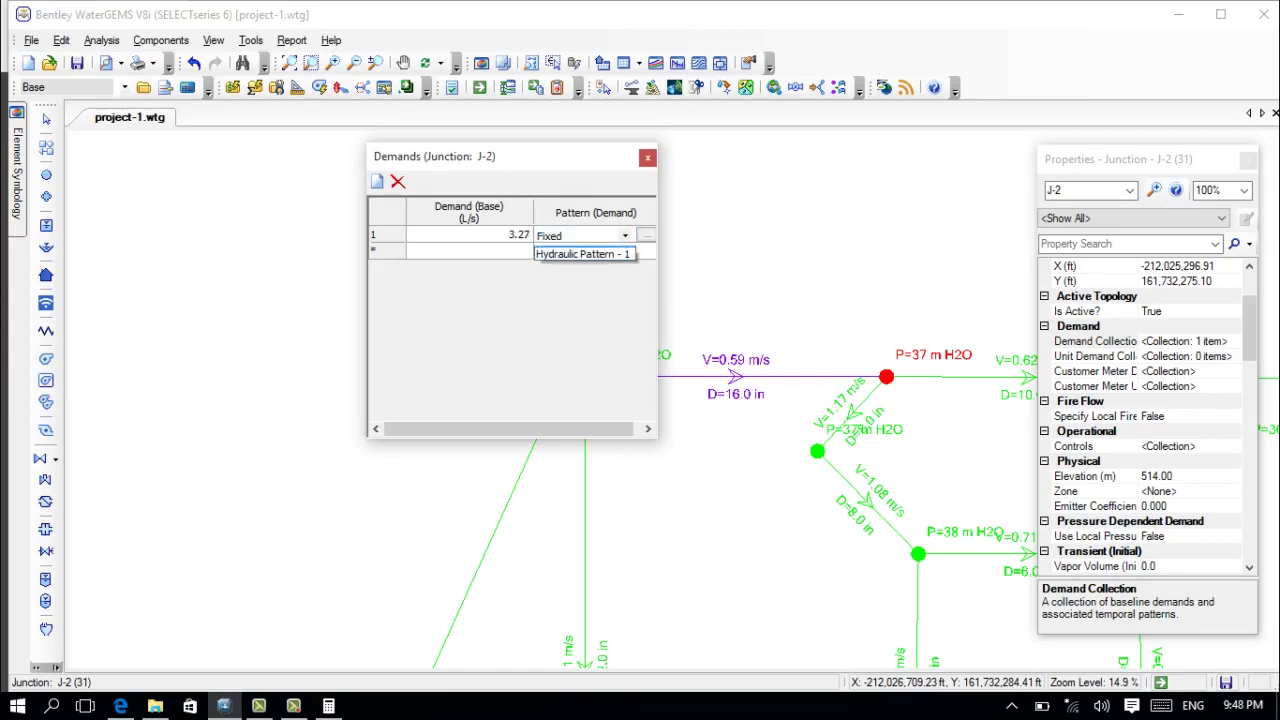
key(Down)
key(Return)
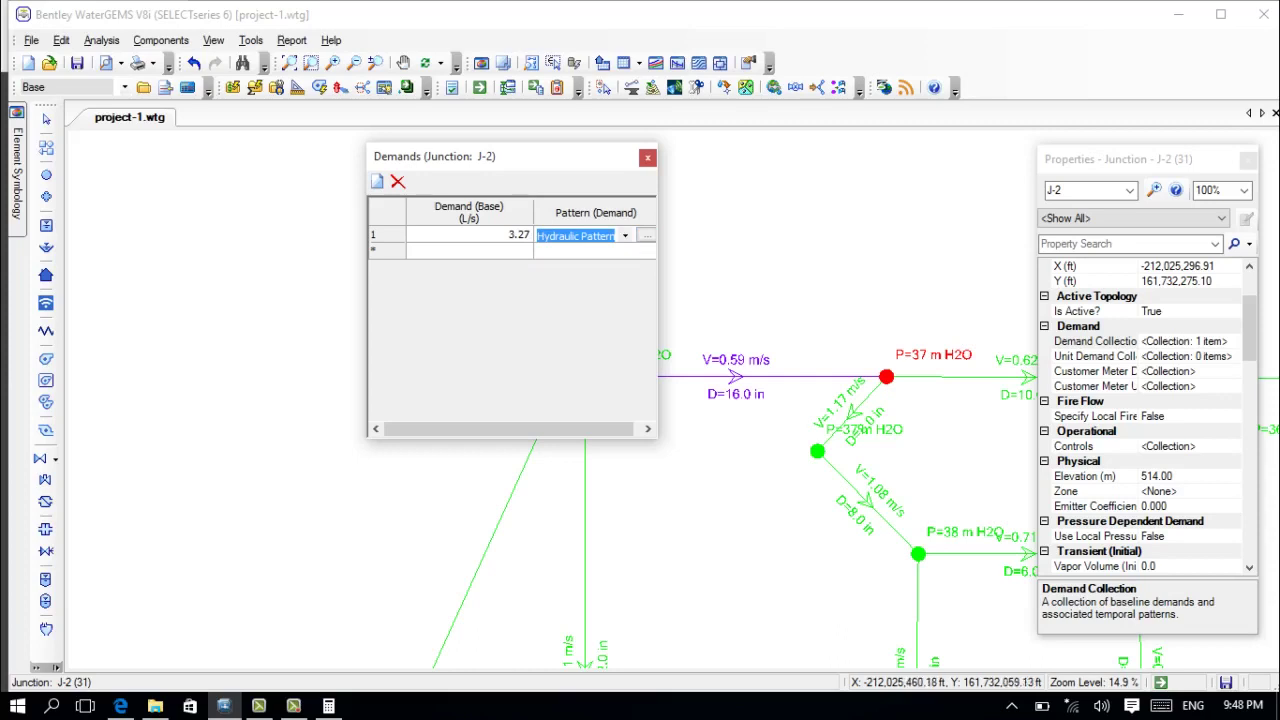
Select junction J-3, diagonally below J-2, and divide its base demand of 2.69 by 2.05 in Calculator.
click(819, 453)
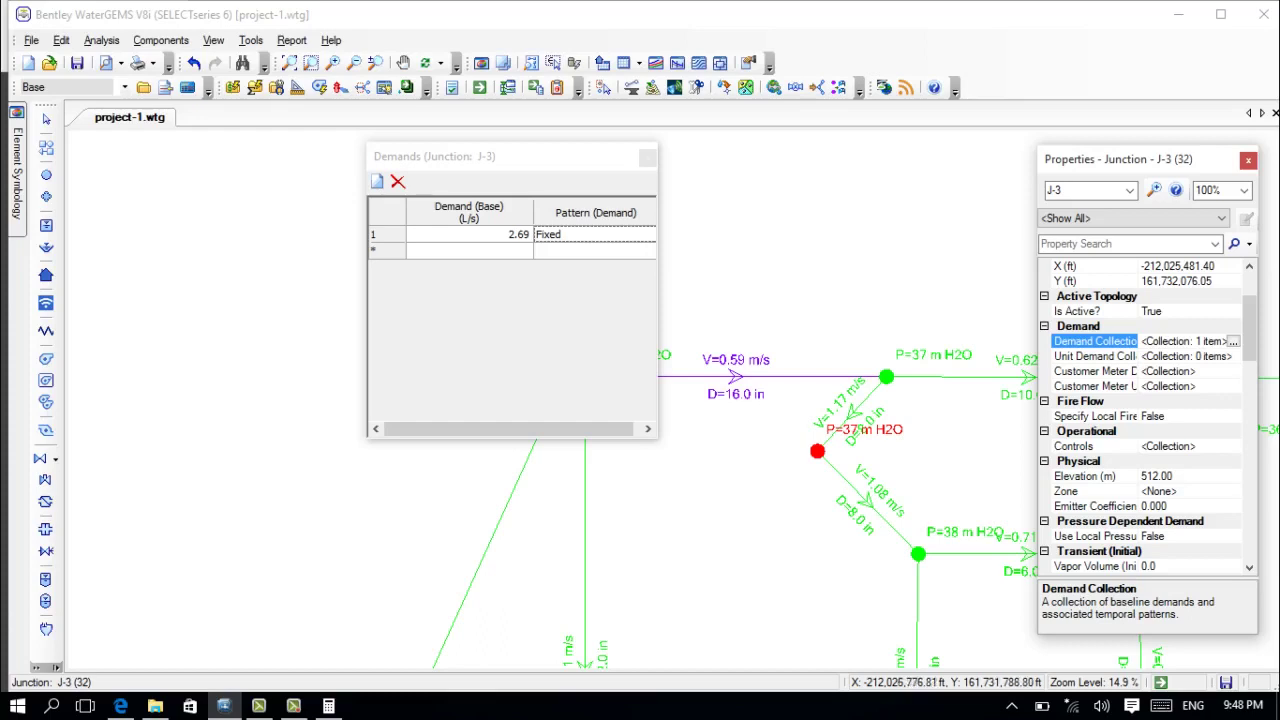
click(328, 706)
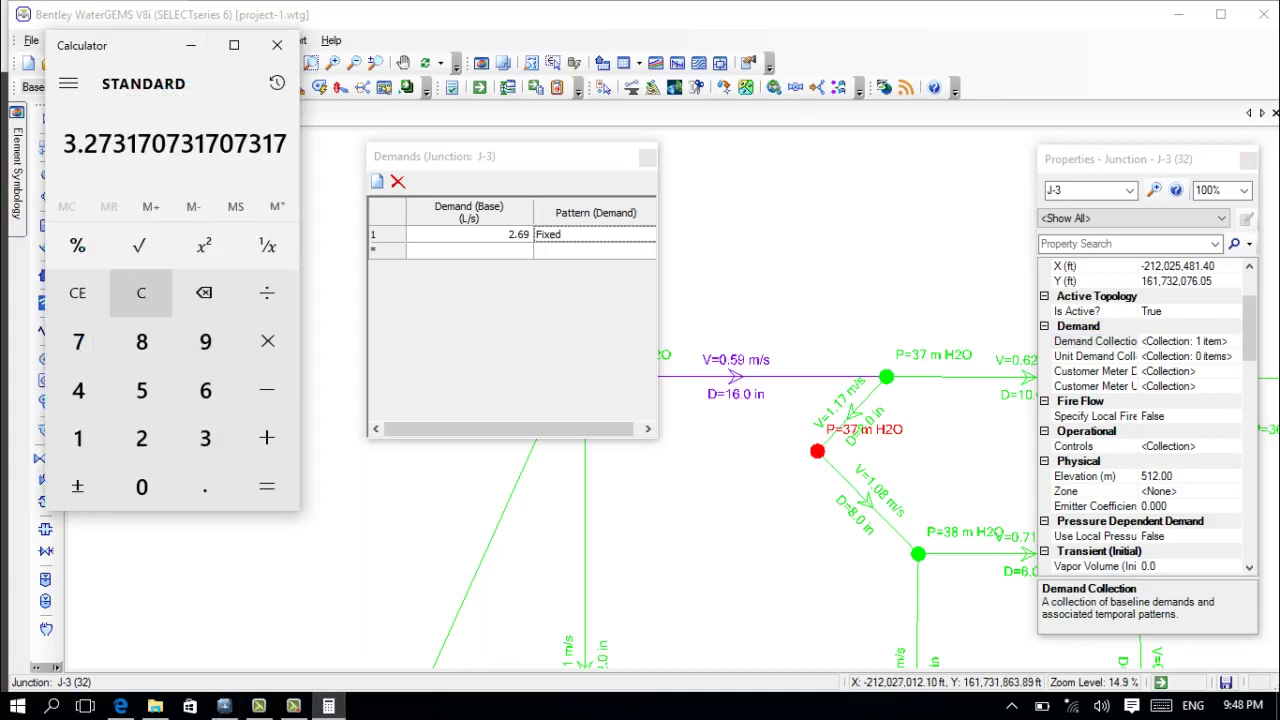
click(141, 292)
click(141, 438)
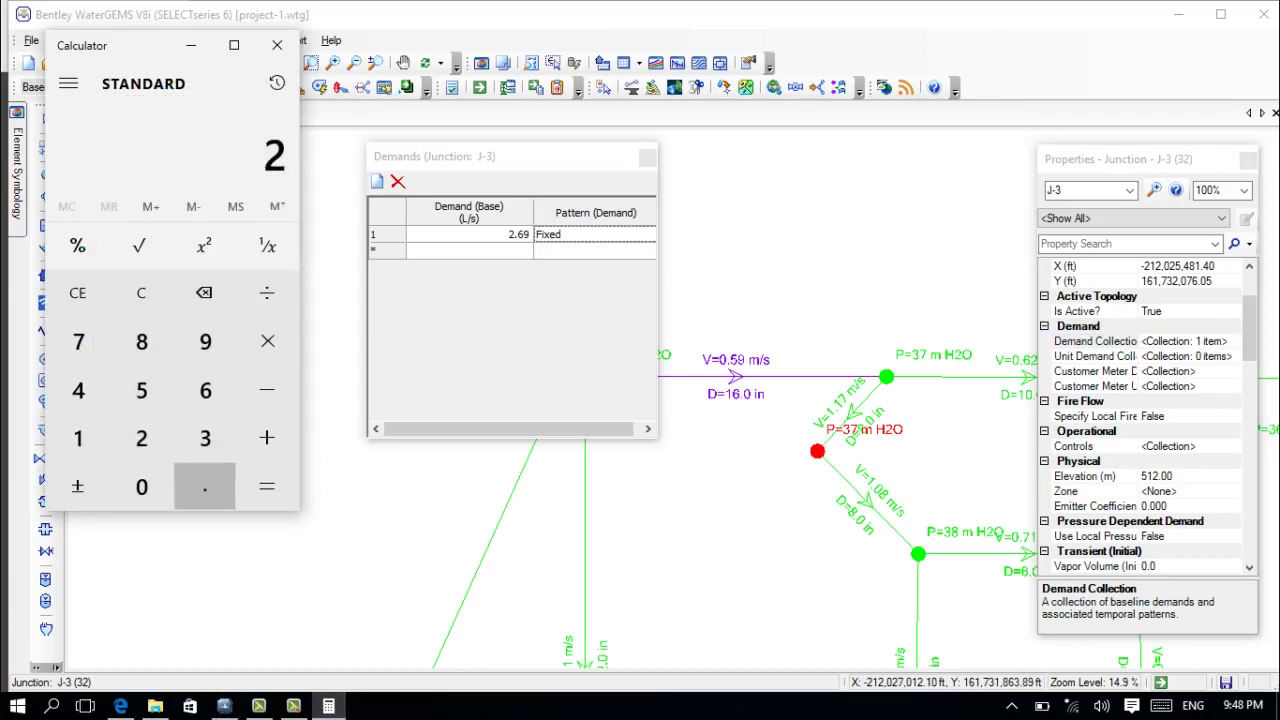
click(205, 486)
click(205, 390)
click(205, 341)
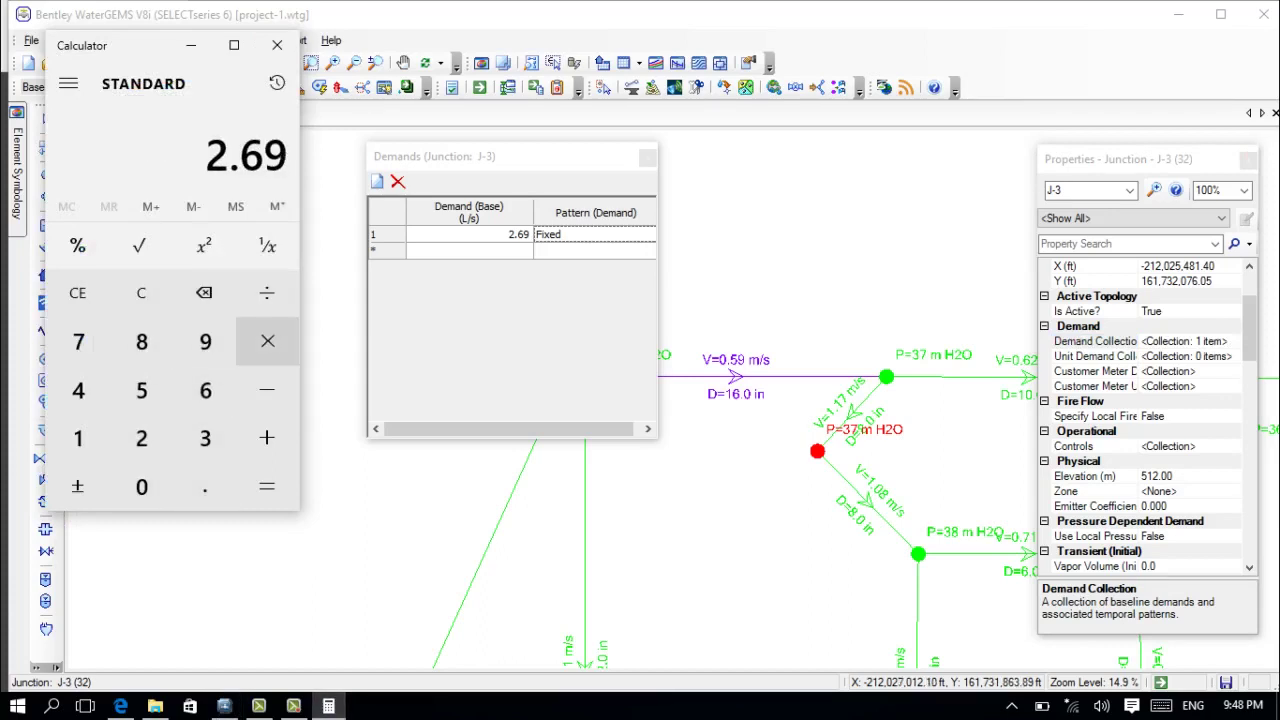
click(267, 292)
click(141, 438)
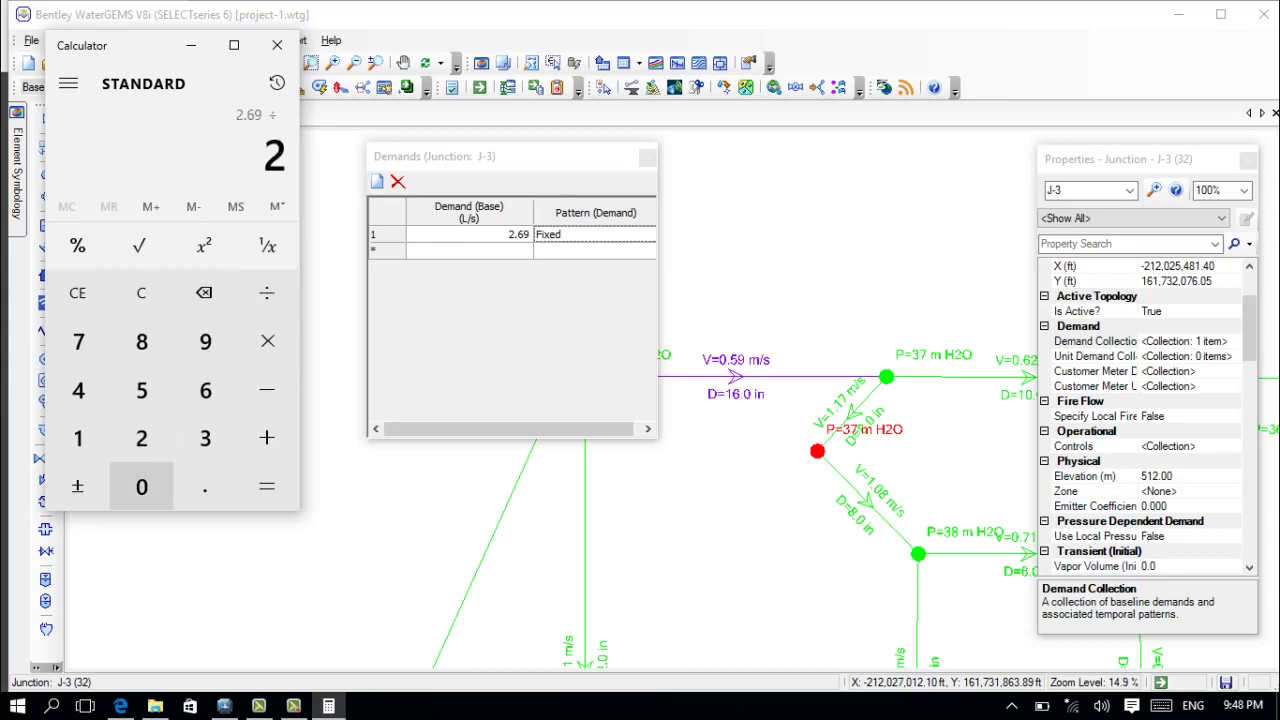
click(205, 486)
click(141, 486)
click(141, 390)
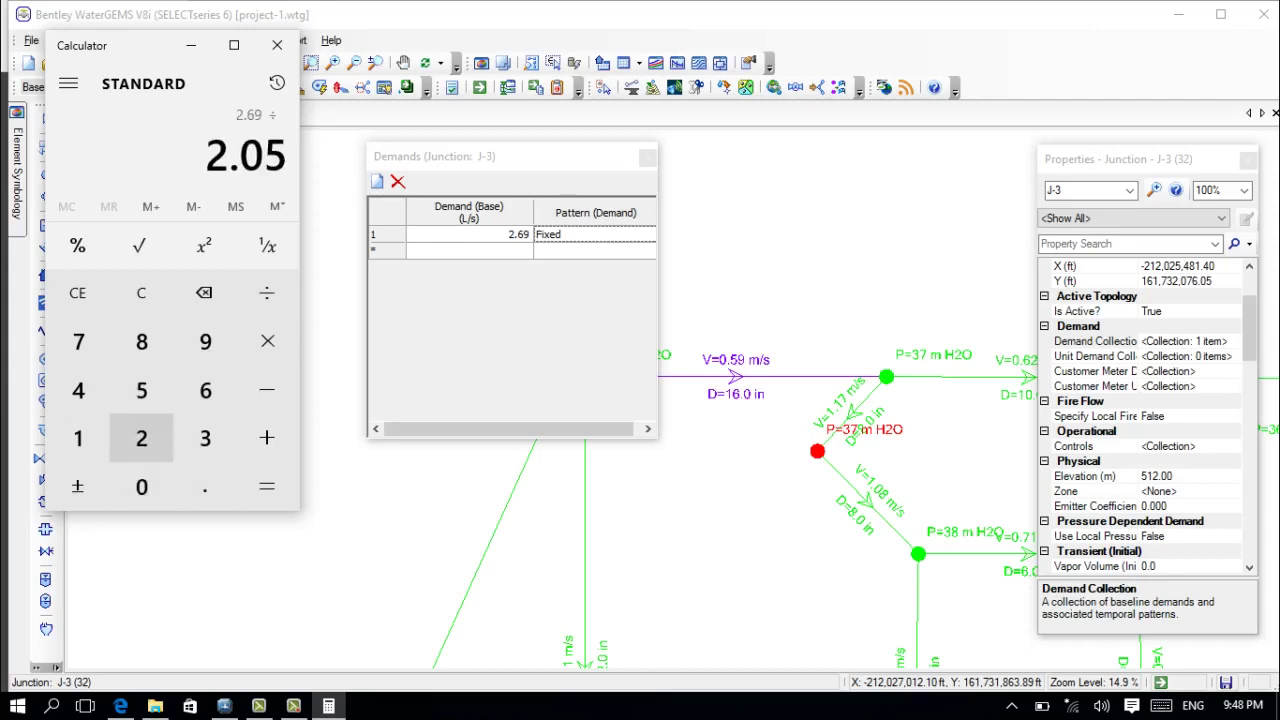
click(267, 486)
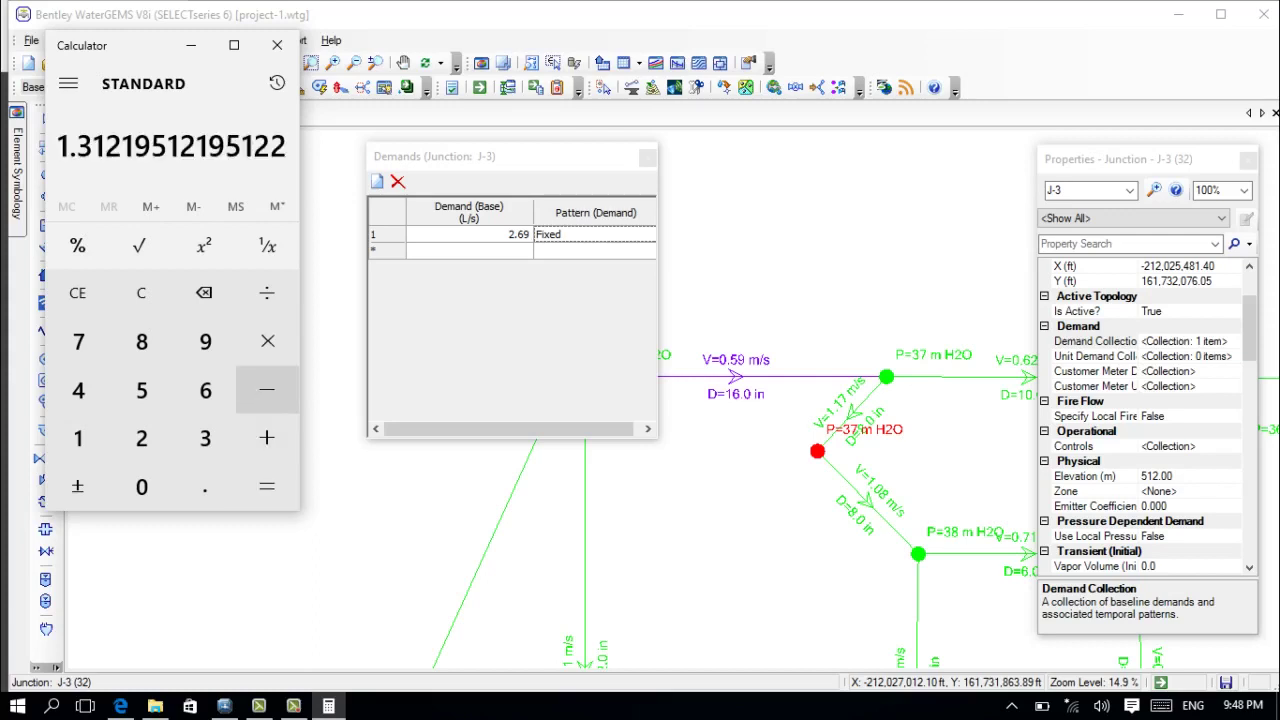
In WaterGEMS, set junction J-3's base demand to 1.312 L/s and assign Hydraulic Pattern - 1 as its demand pattern.
click(480, 235)
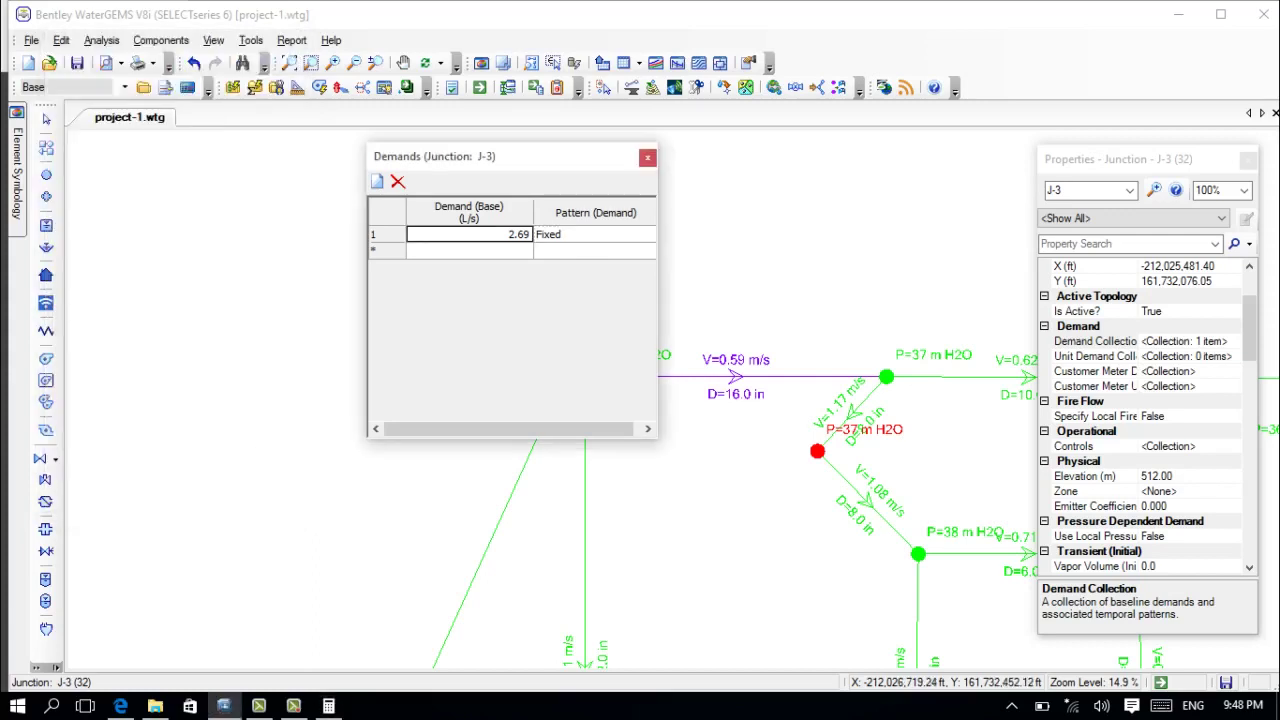
click(480, 235)
key(BackSpace)
text(1)
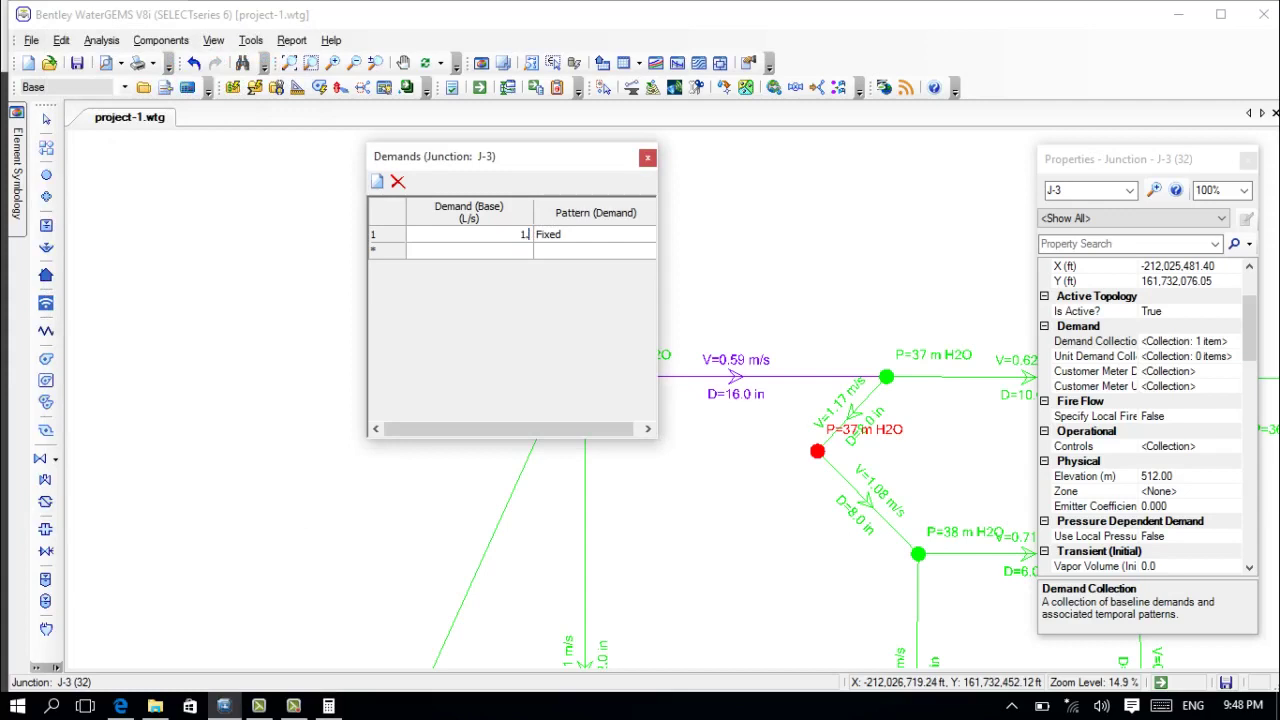
text(.312)
key(Tab)
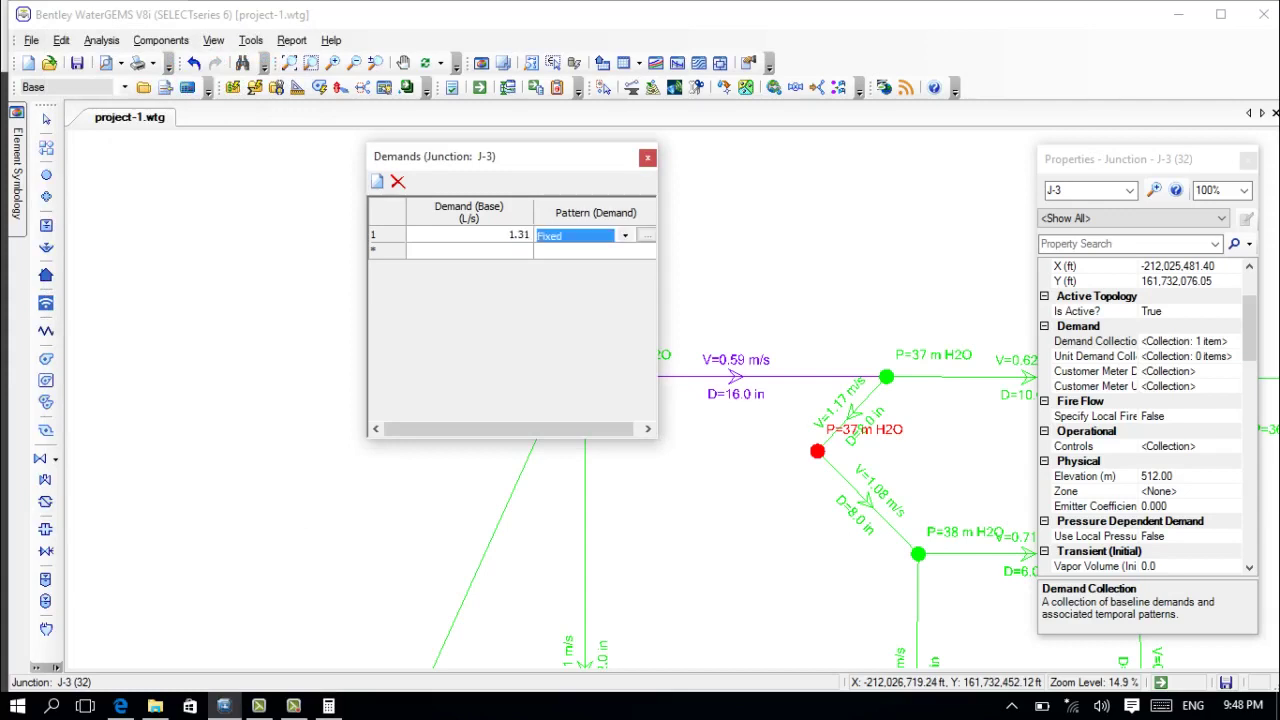
click(625, 236)
click(585, 263)
Select junction J-4, the next node downstream of J-3, and divide its base demand of 20.55 by 2.05 in Calculator.
click(918, 553)
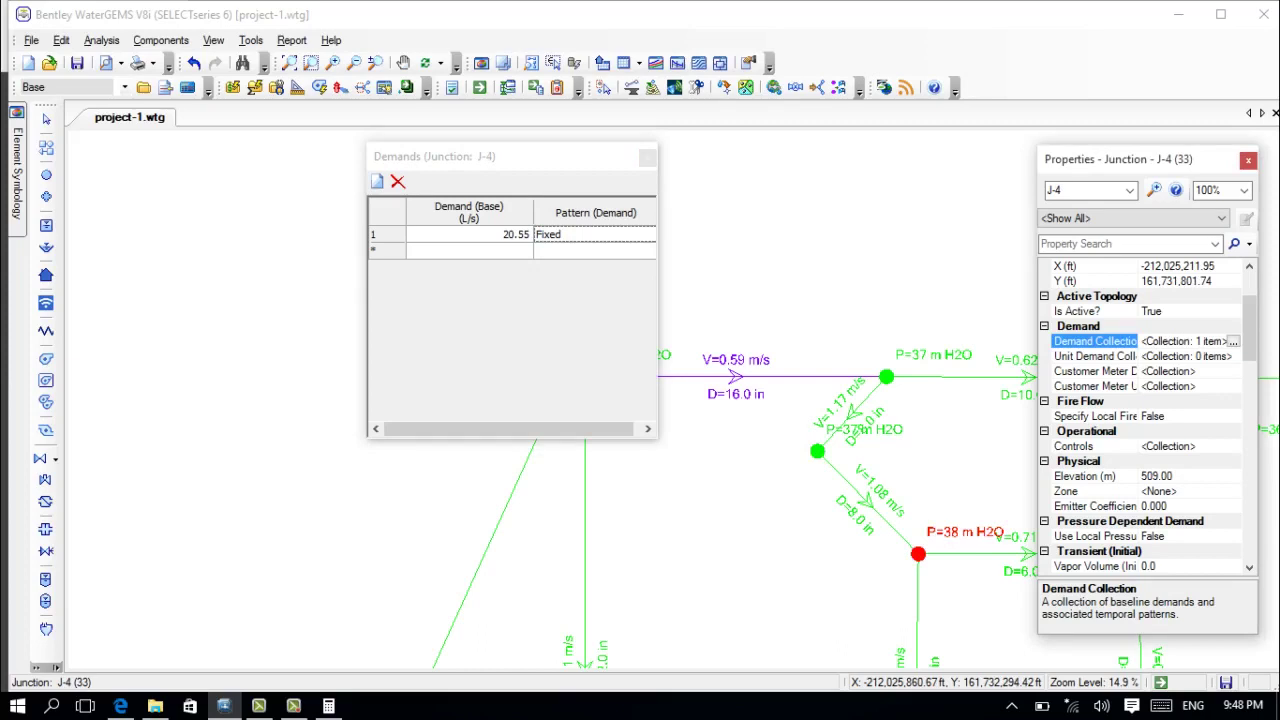
key(alt+Tab)
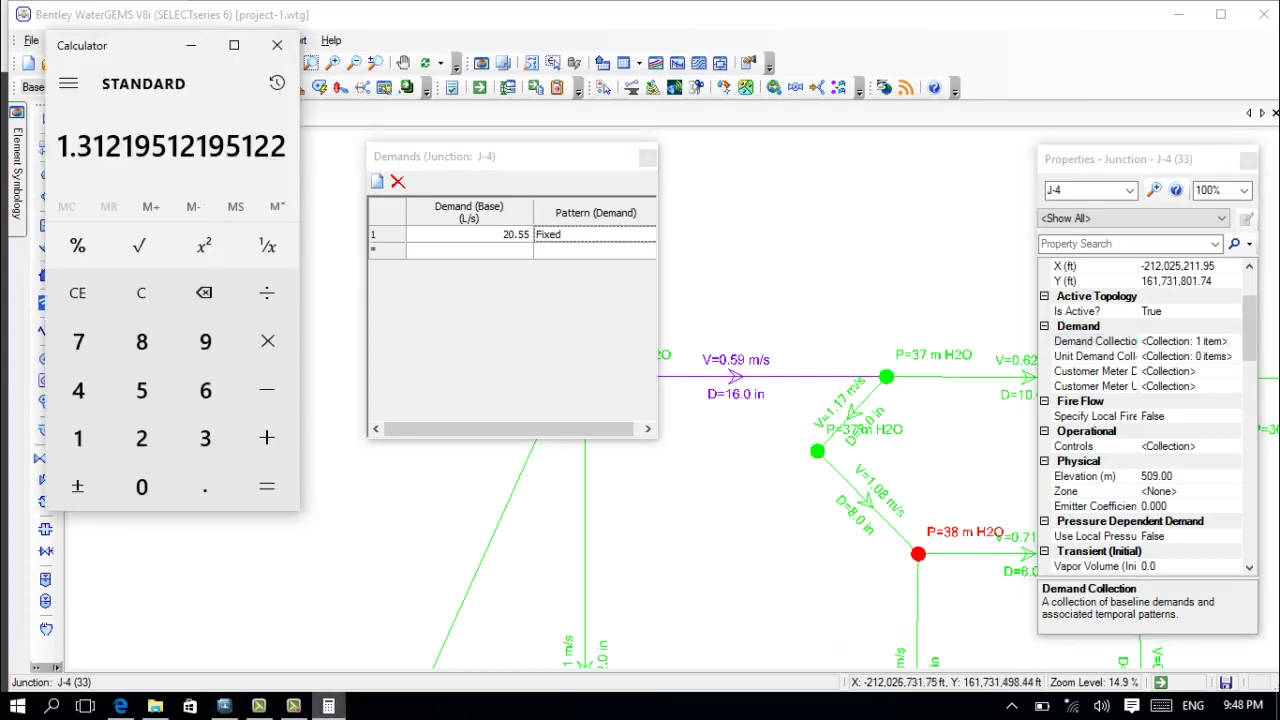
click(141, 292)
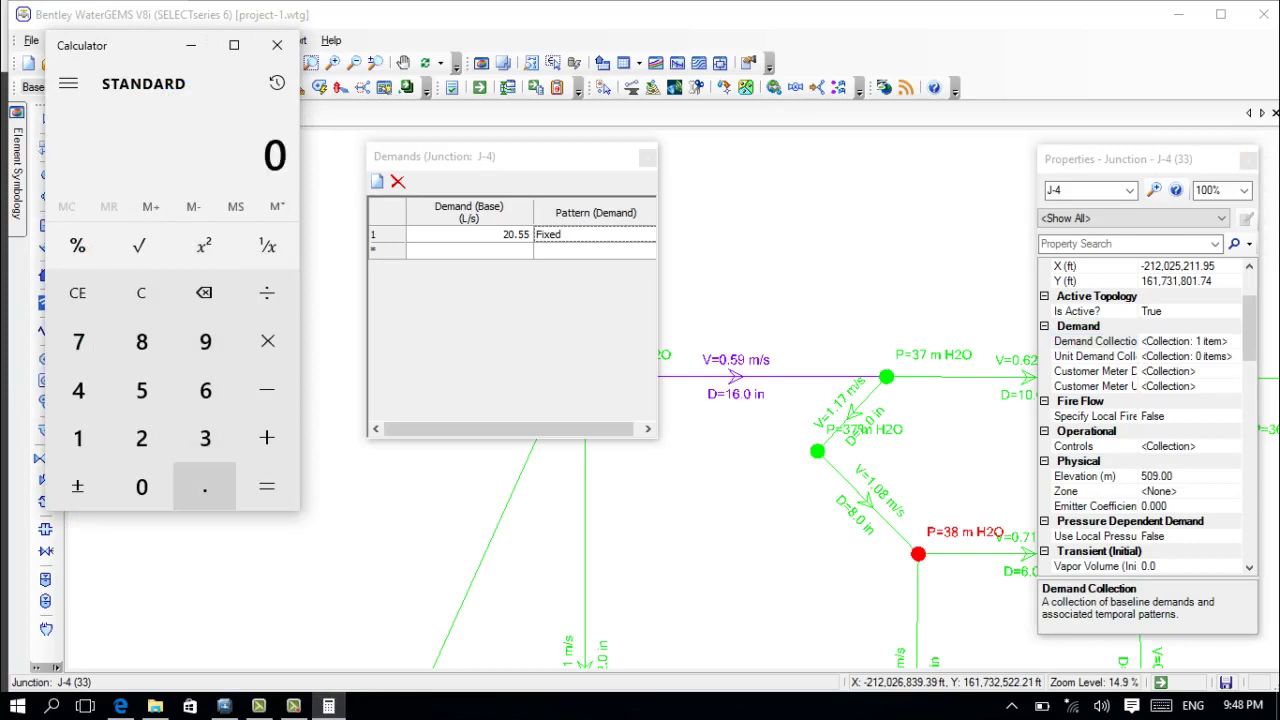
click(141, 438)
click(141, 486)
click(204, 486)
click(141, 390)
click(141, 390)
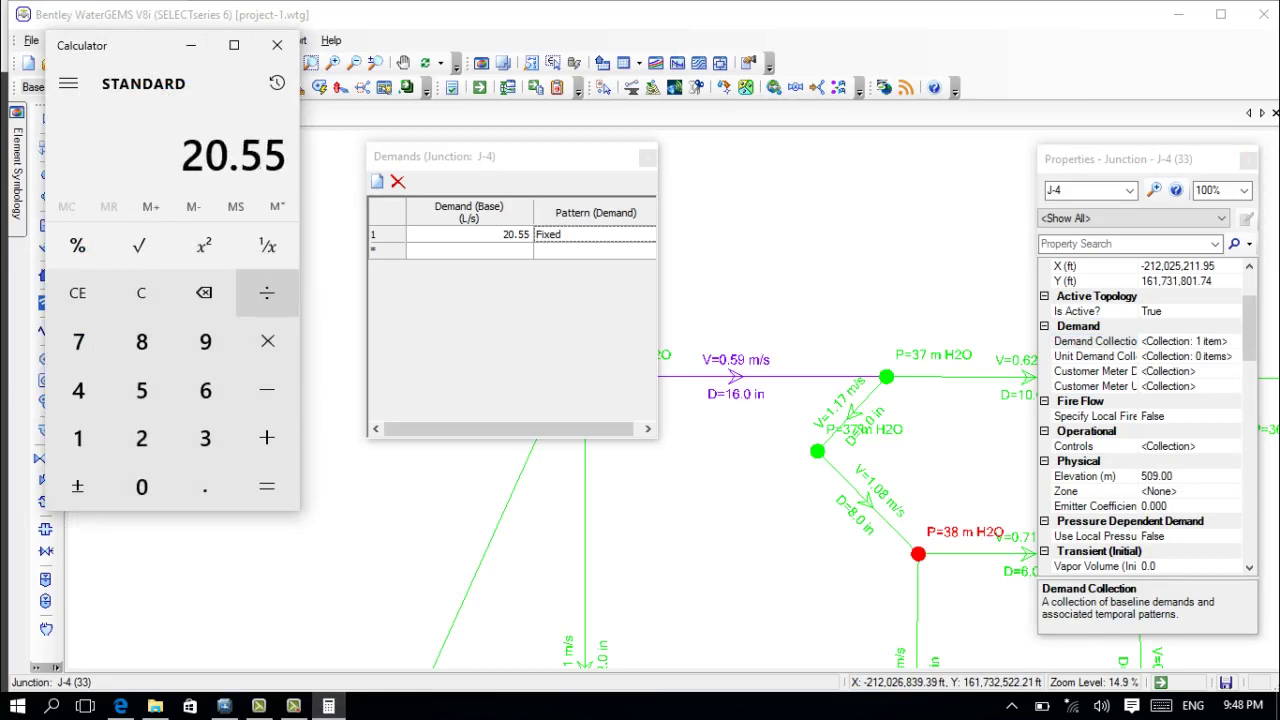
click(266, 292)
click(141, 438)
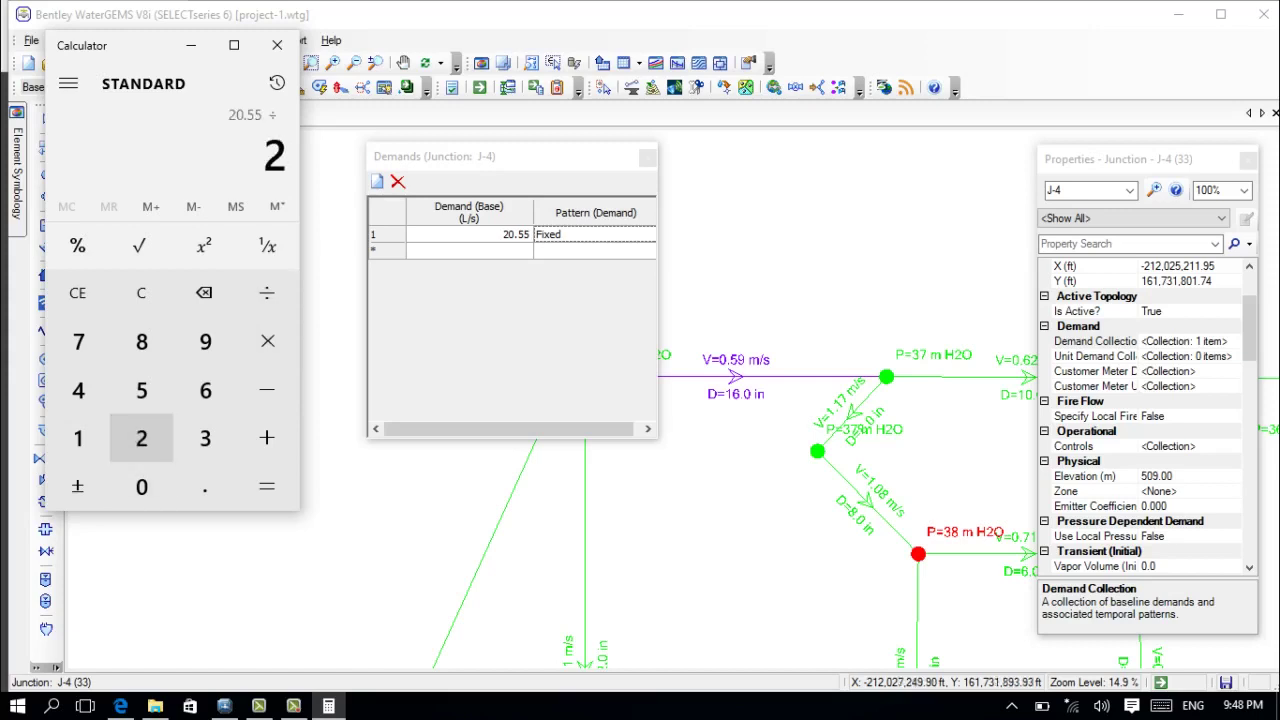
click(204, 486)
click(141, 486)
click(141, 390)
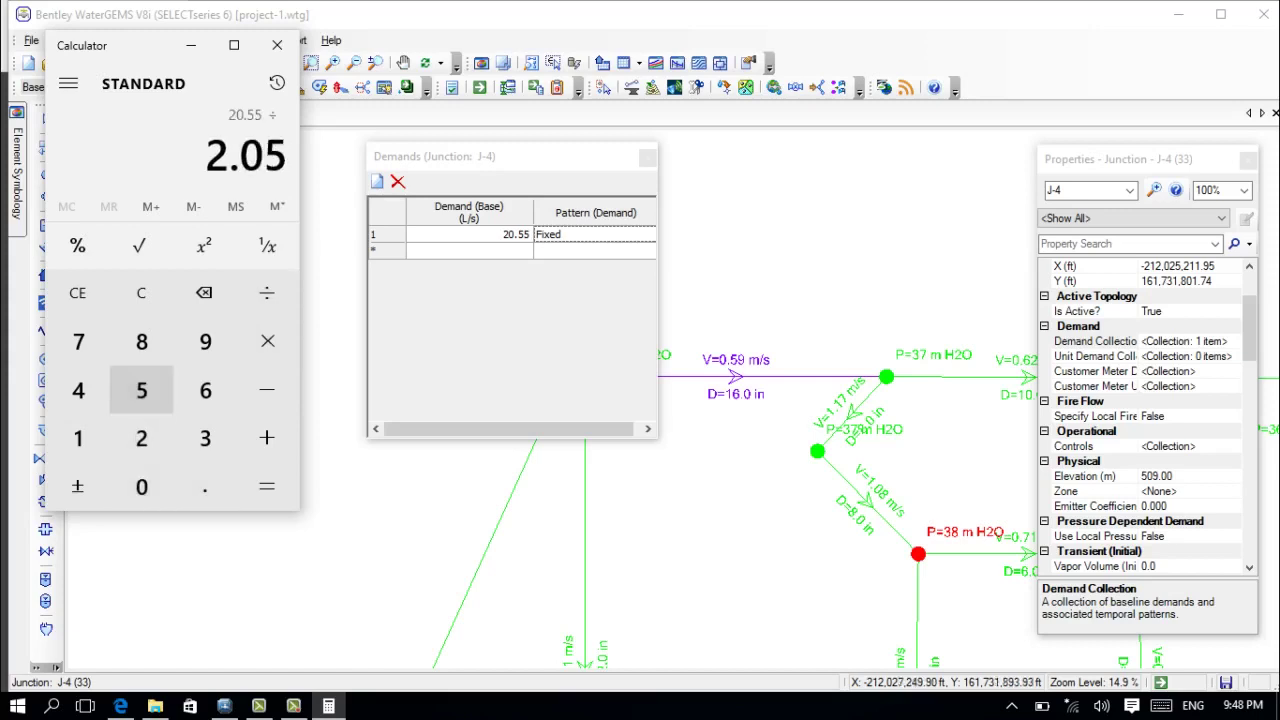
click(266, 486)
click(266, 486)
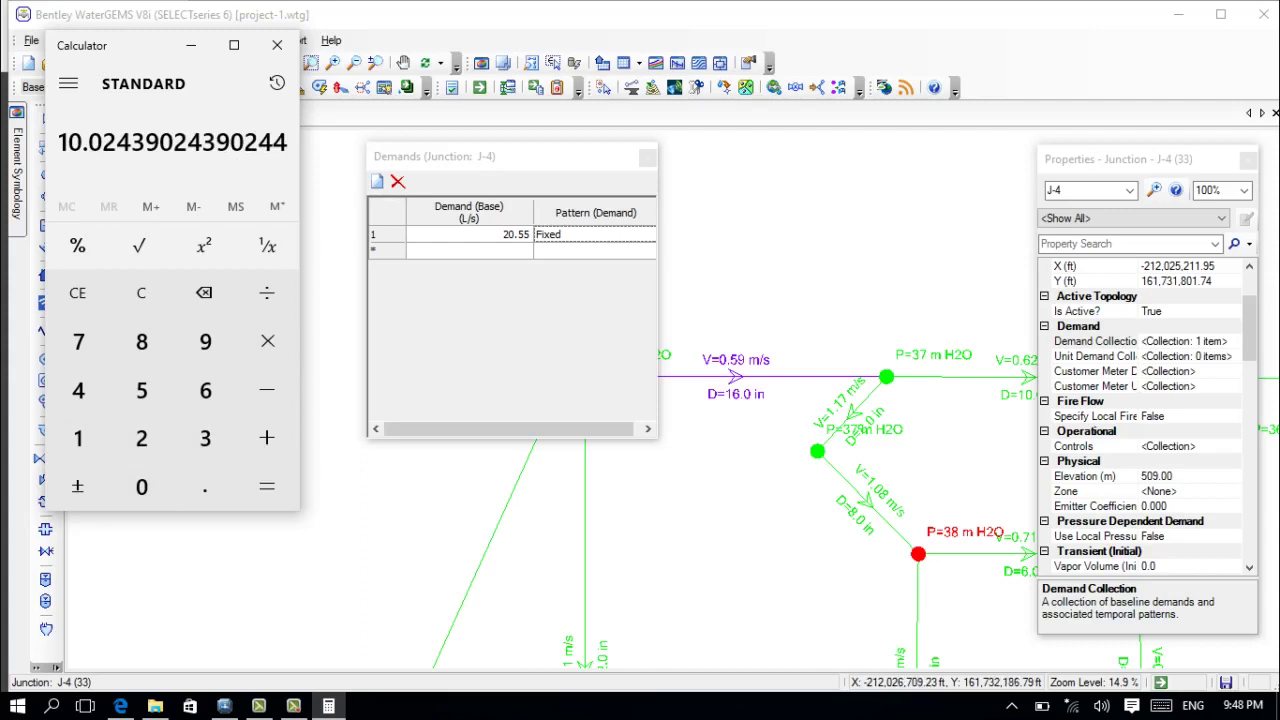
In WaterGEMS, set junction J-4's base demand to 10.024 L/s and assign Hydraulic Pattern - 1 as its demand pattern.
click(480, 234)
click(480, 234)
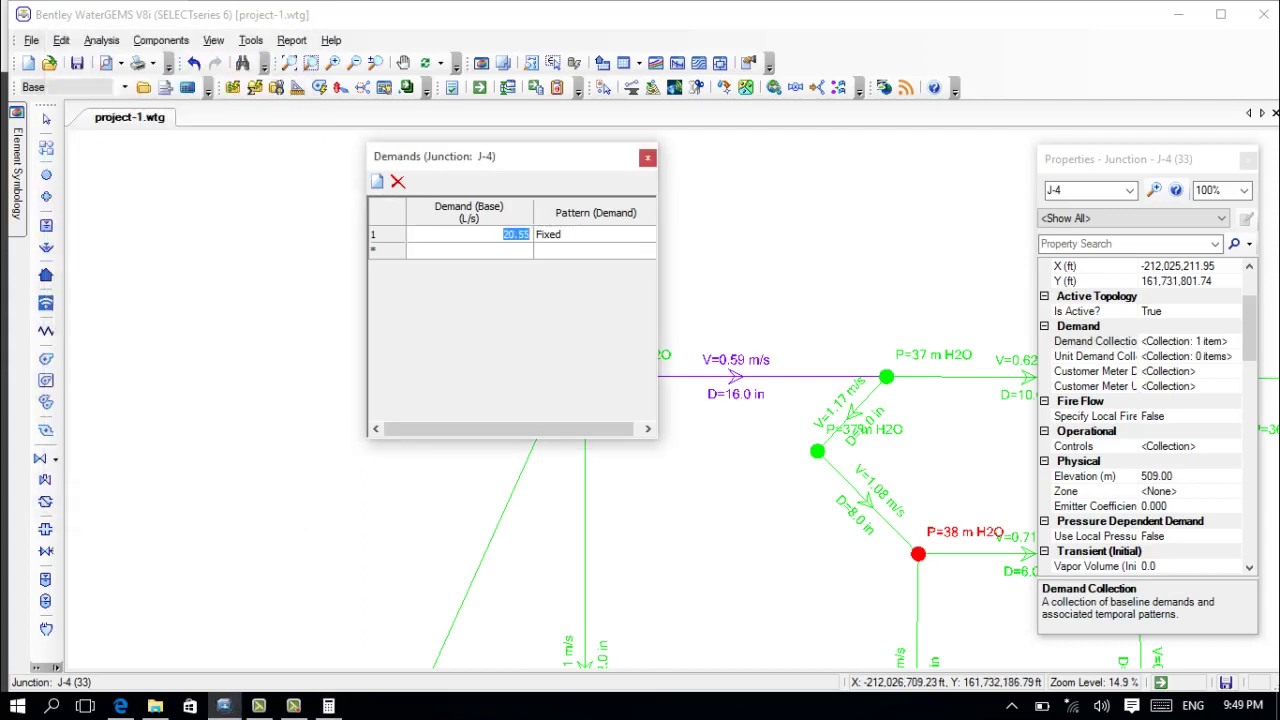
key(BackSpace)
text(10.024)
key(Tab)
click(625, 236)
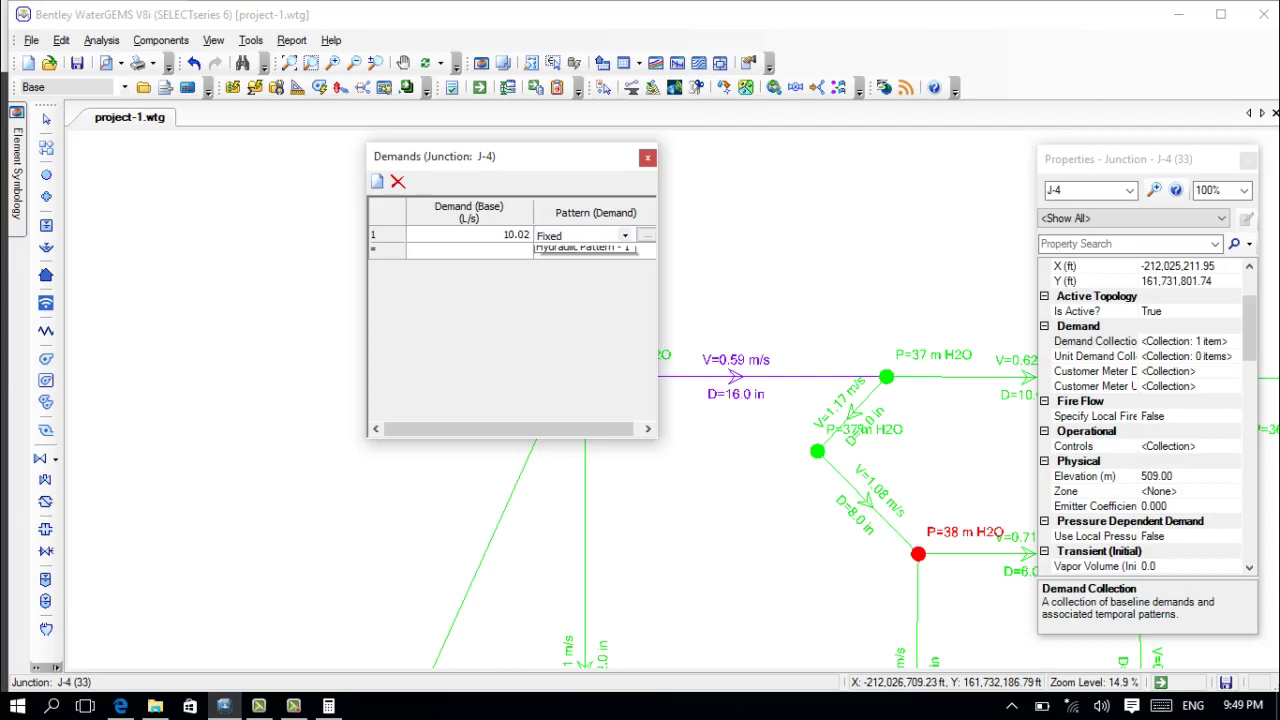
click(585, 266)
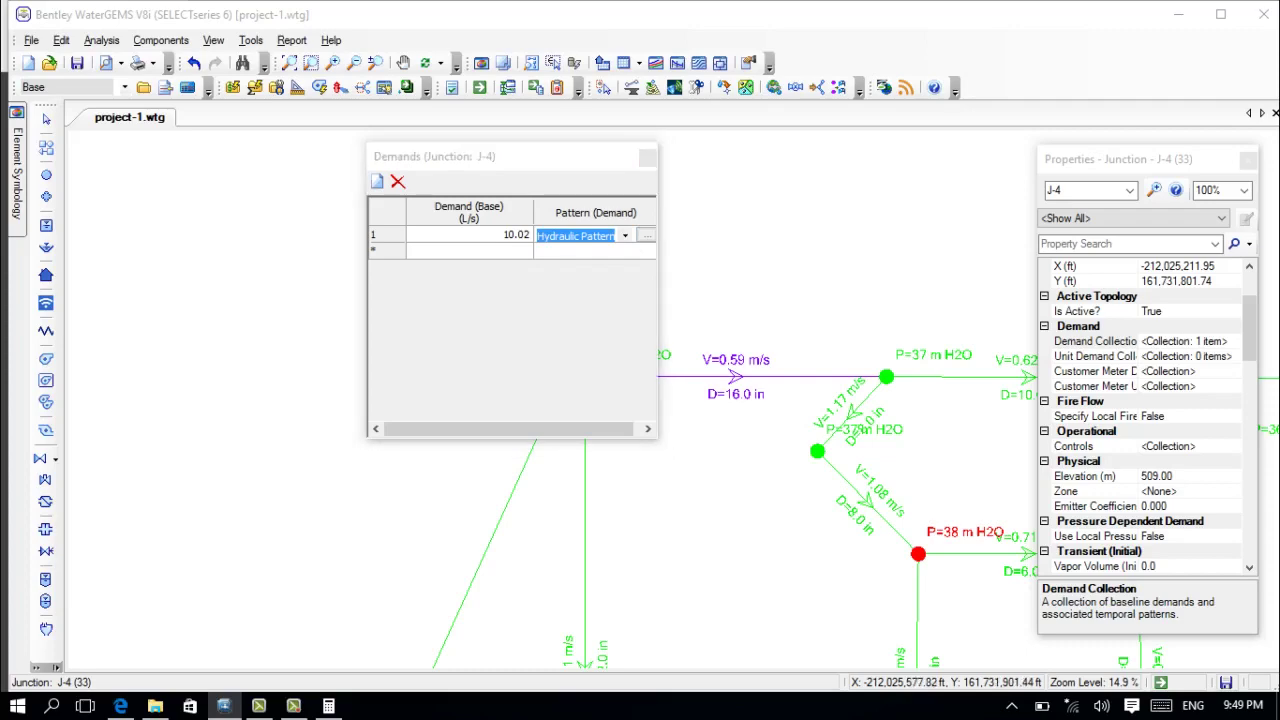
Select junction J-5, directly below J-4, and divide its base demand of 8.30 by 2.05 in Calculator.
scroll(765, 420, down, 3)
mouse_move(862, 594)
mouse_down()
mouse_move(820, 500)
mouse_move(815, 405)
mouse_up()
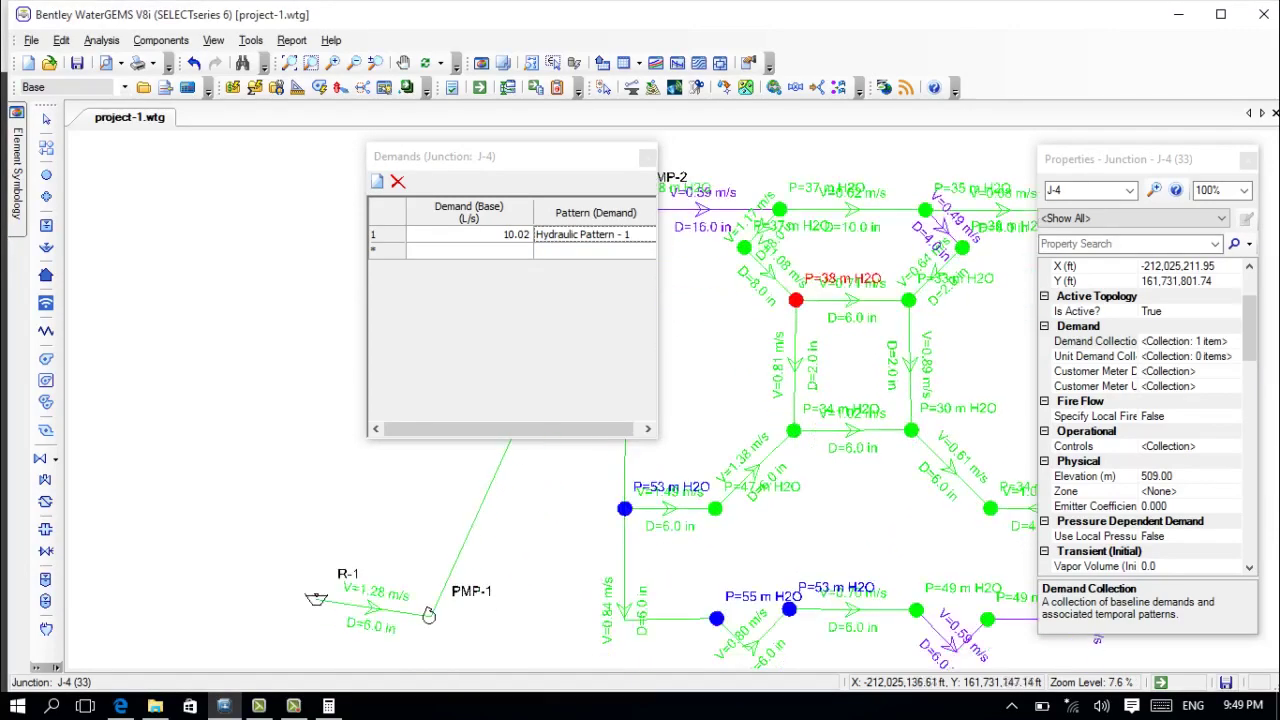
click(794, 430)
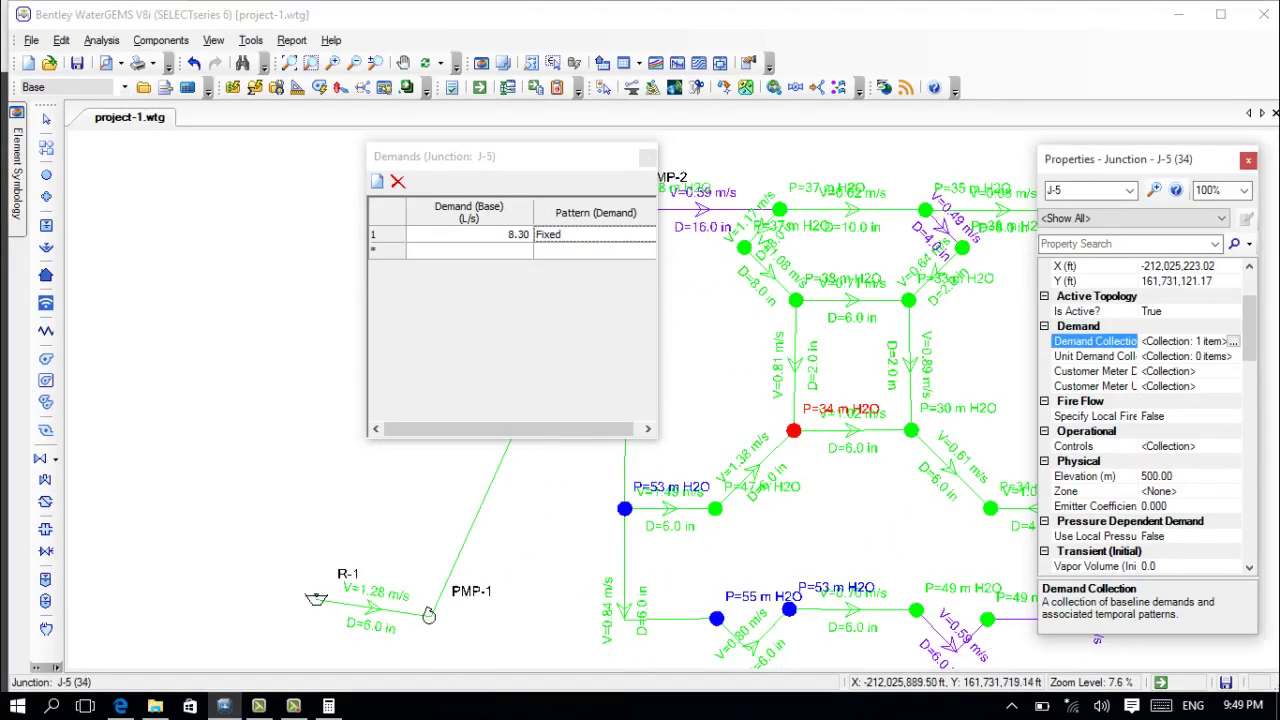
click(518, 235)
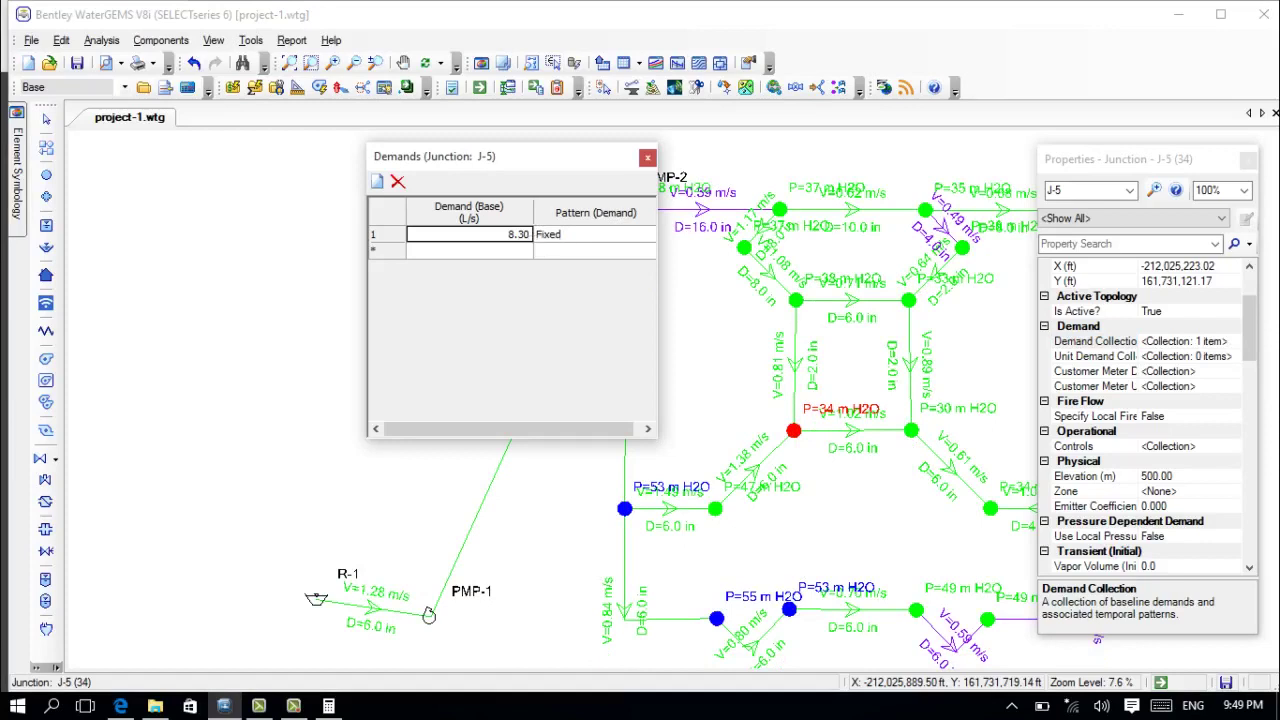
click(328, 706)
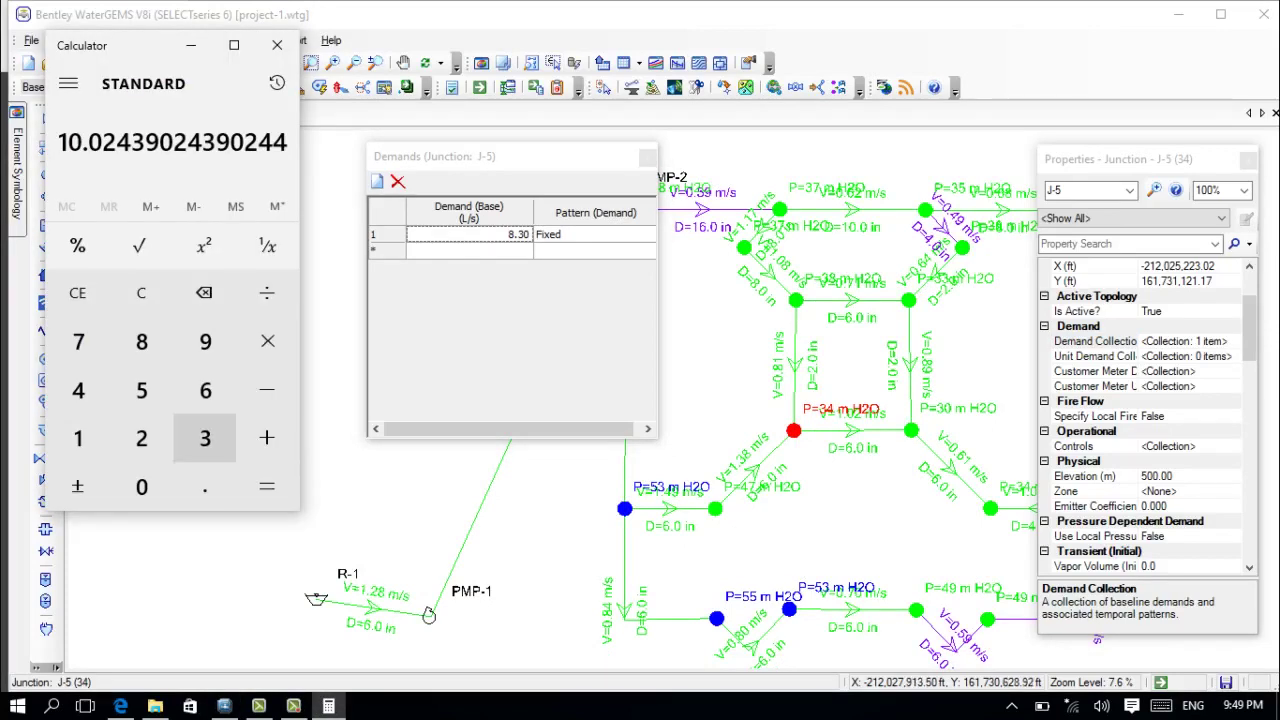
click(141, 292)
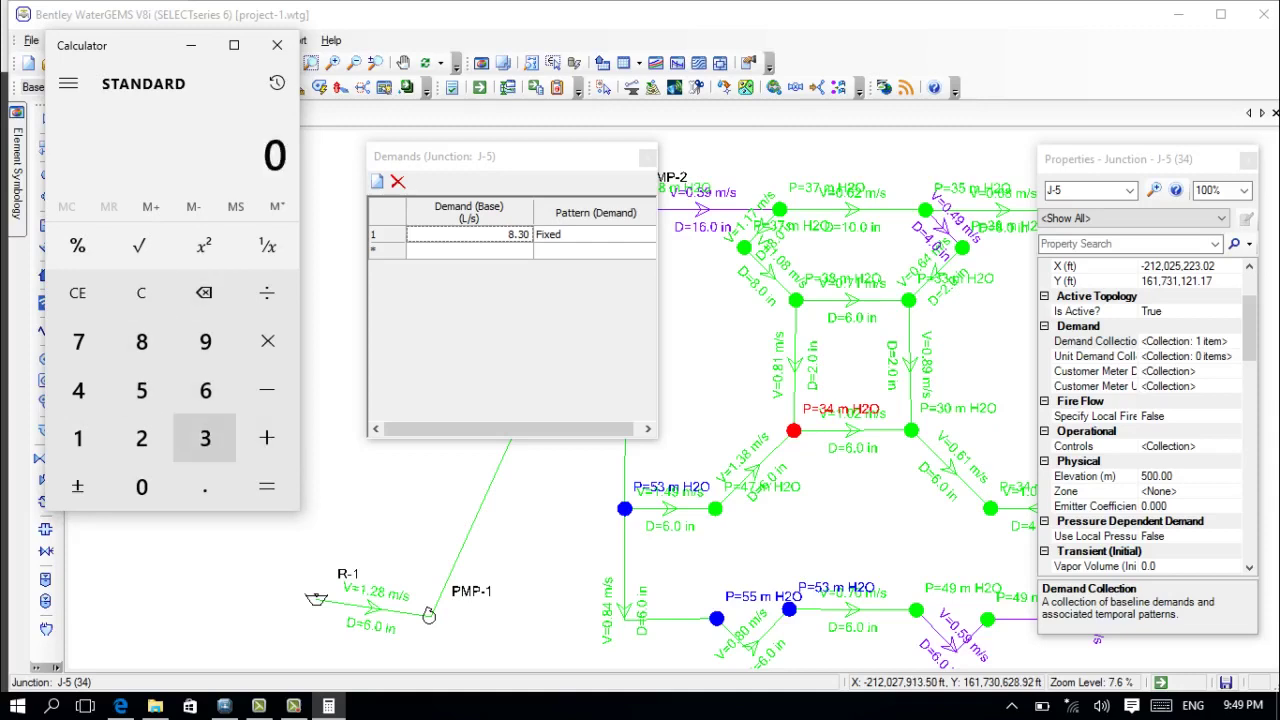
click(141, 341)
click(204, 486)
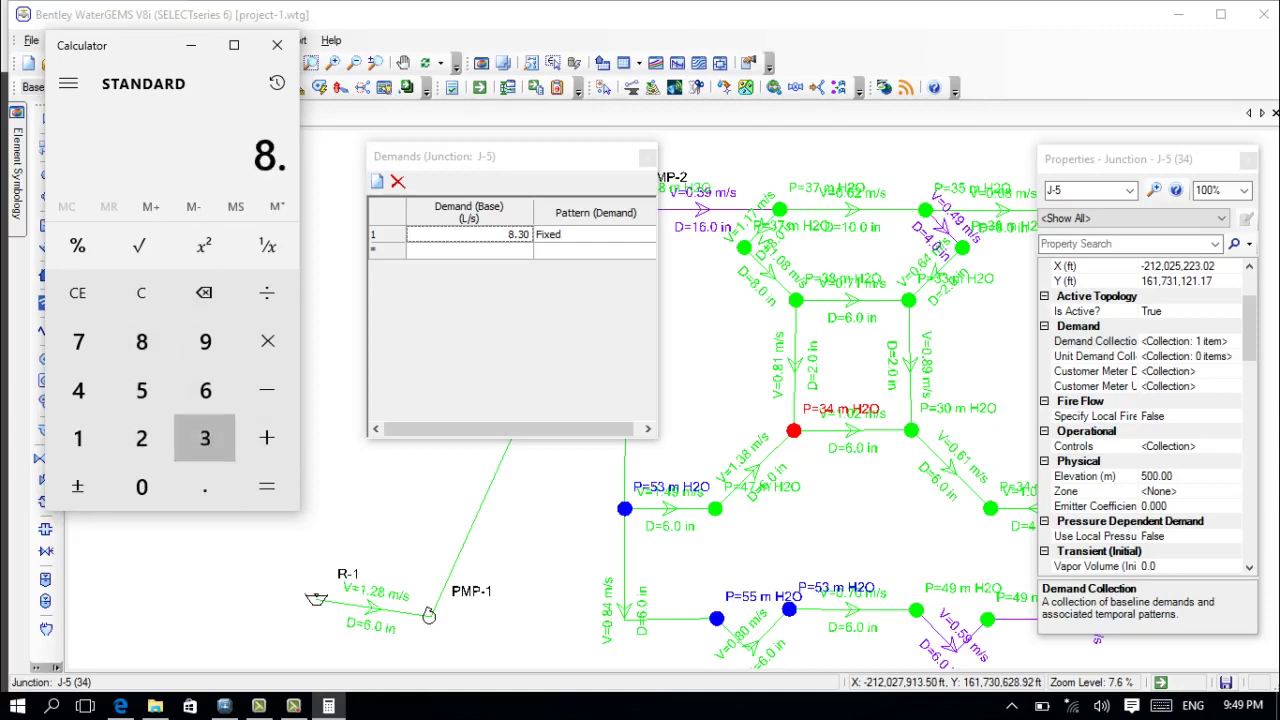
click(205, 438)
click(141, 486)
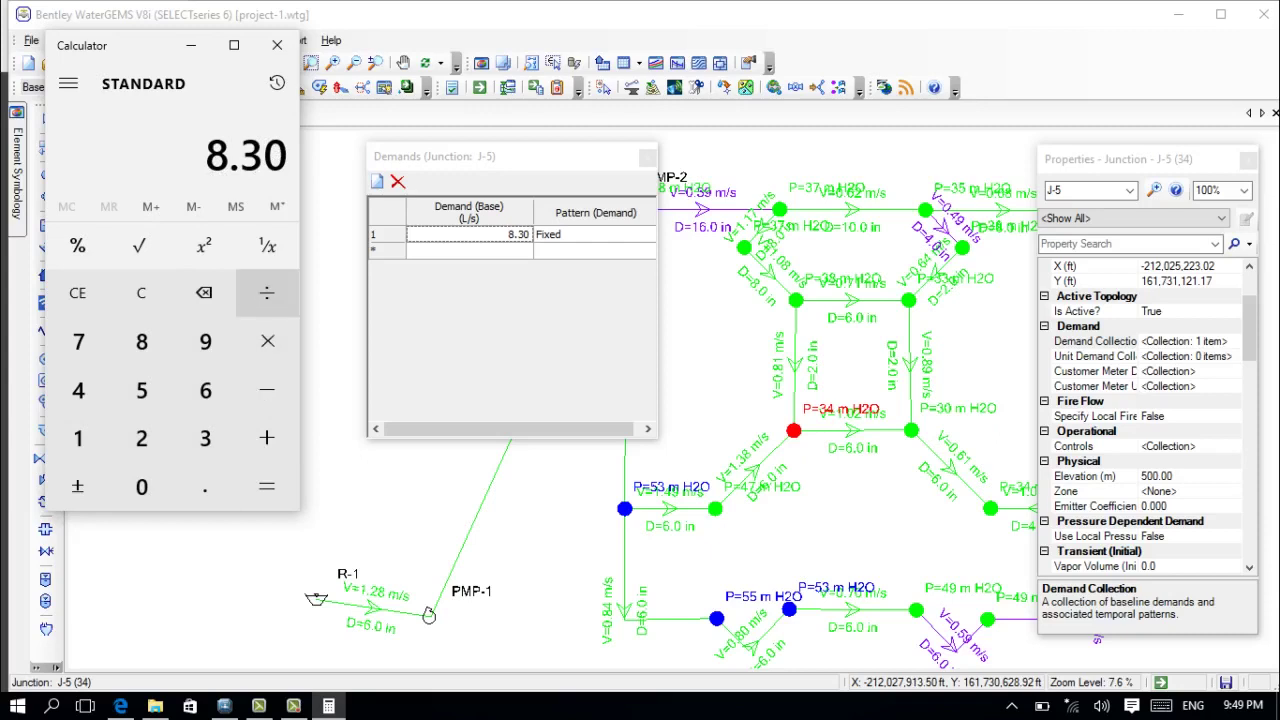
click(266, 292)
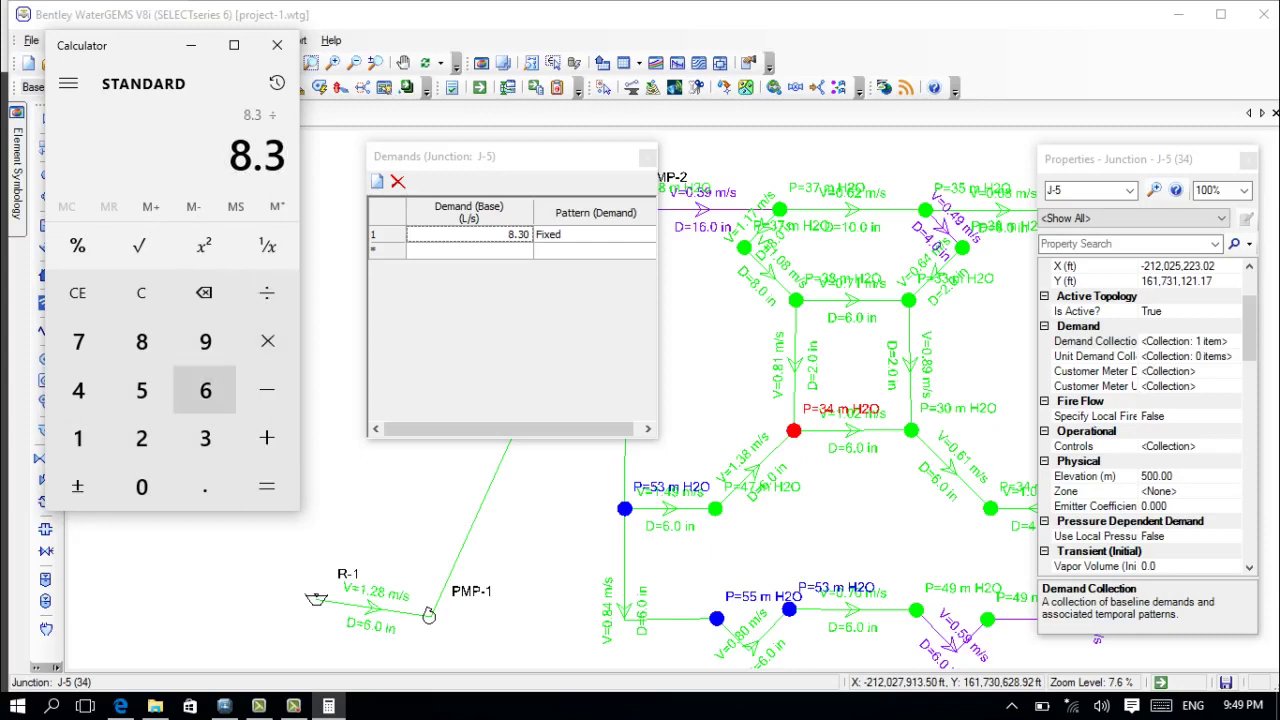
click(141, 438)
click(204, 486)
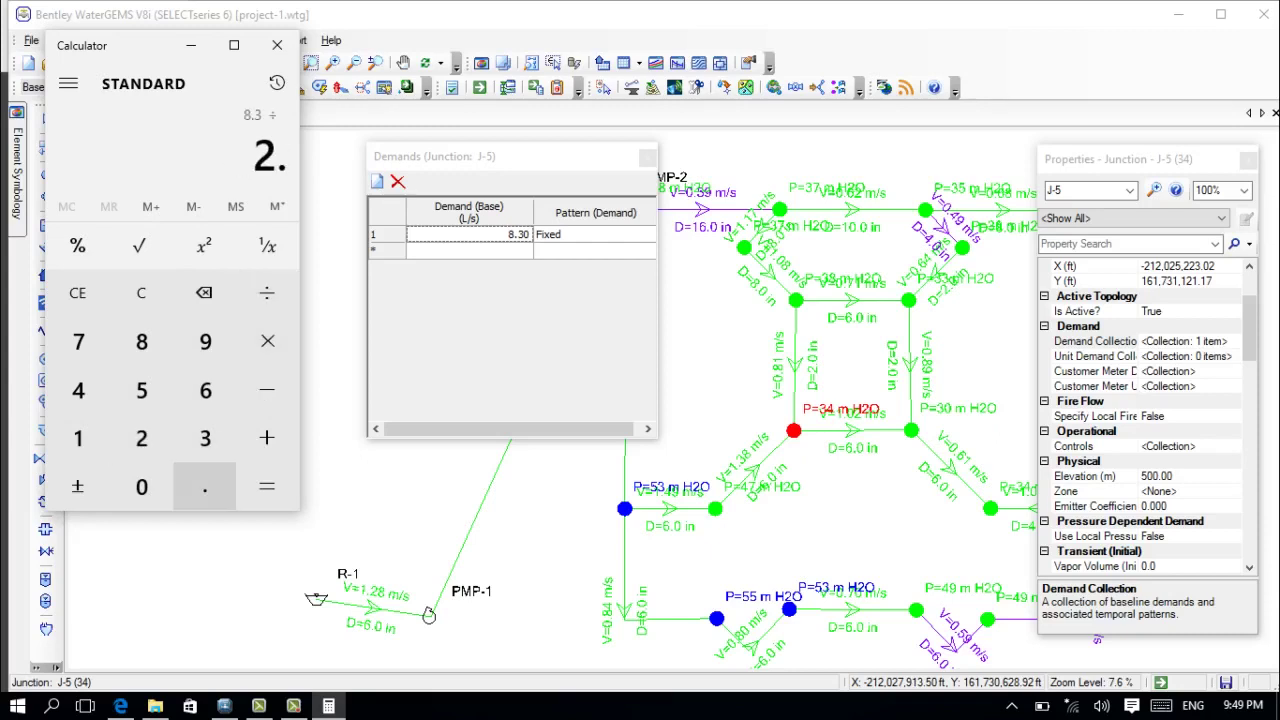
click(141, 486)
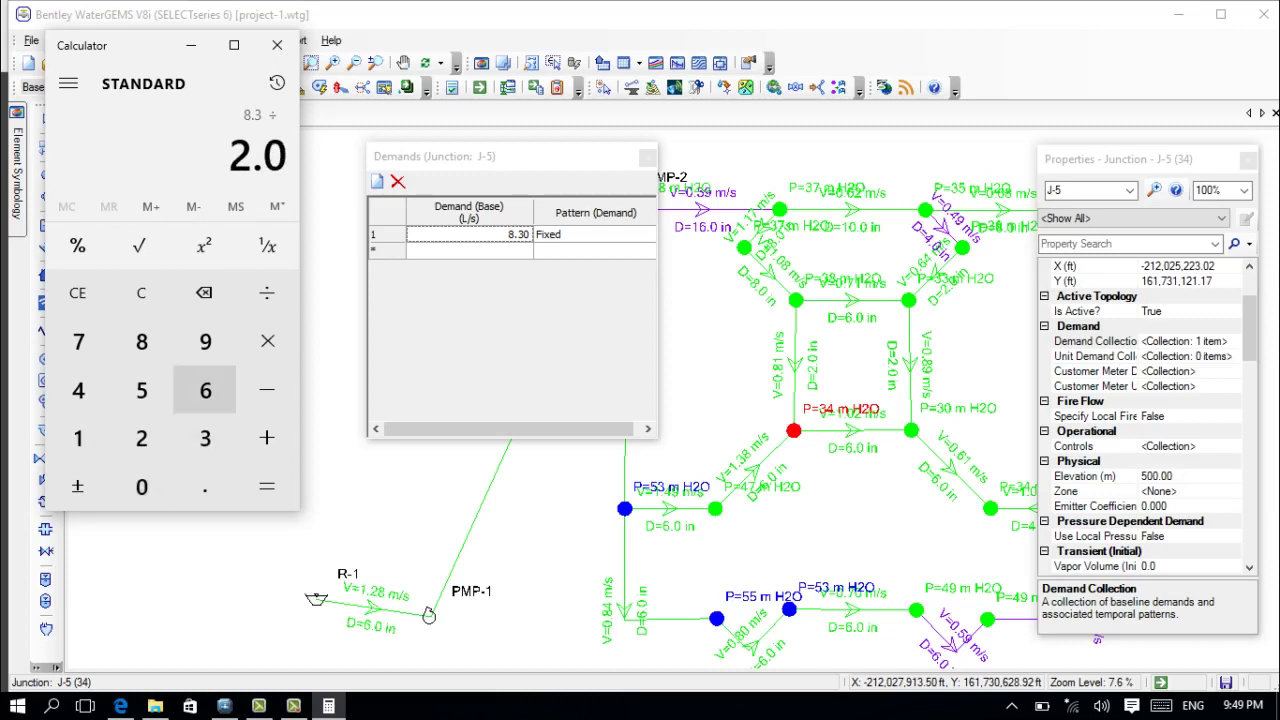
click(141, 390)
click(266, 486)
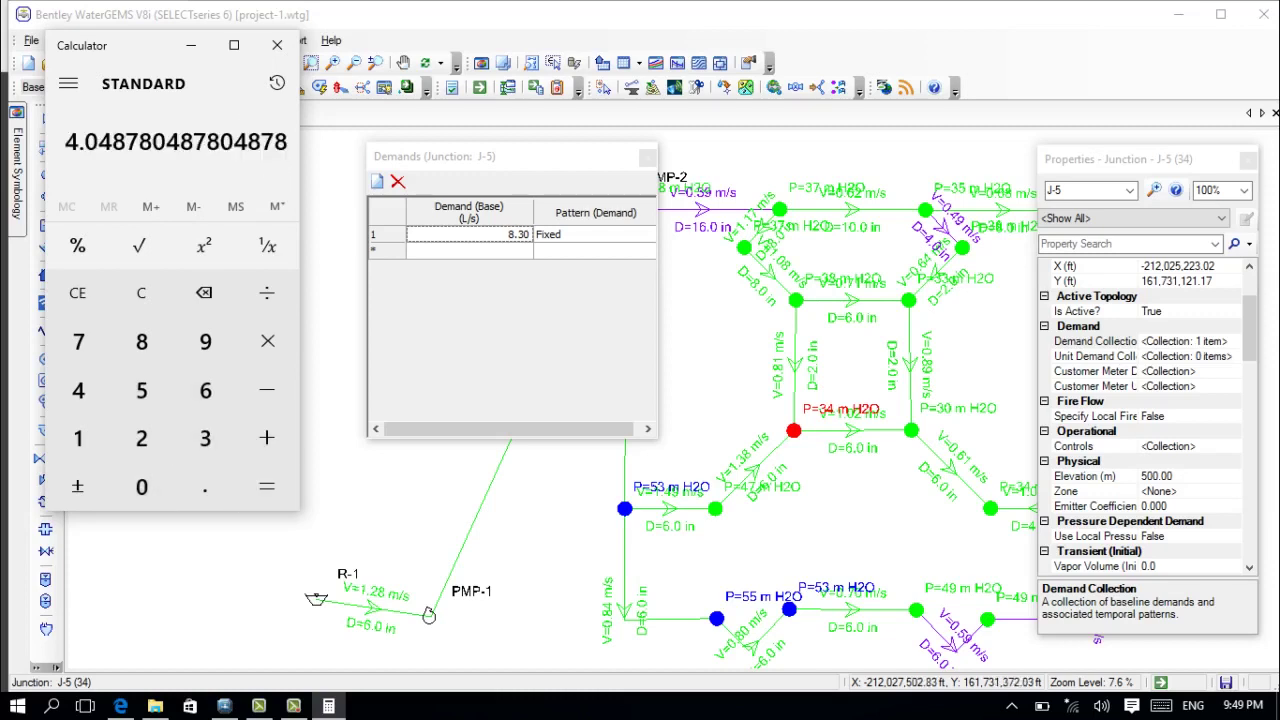
In WaterGEMS, set junction J-5's base demand to 4.048 L/s and assign Hydraulic Pattern - 1 as its demand pattern.
click(519, 234)
double_click(519, 234)
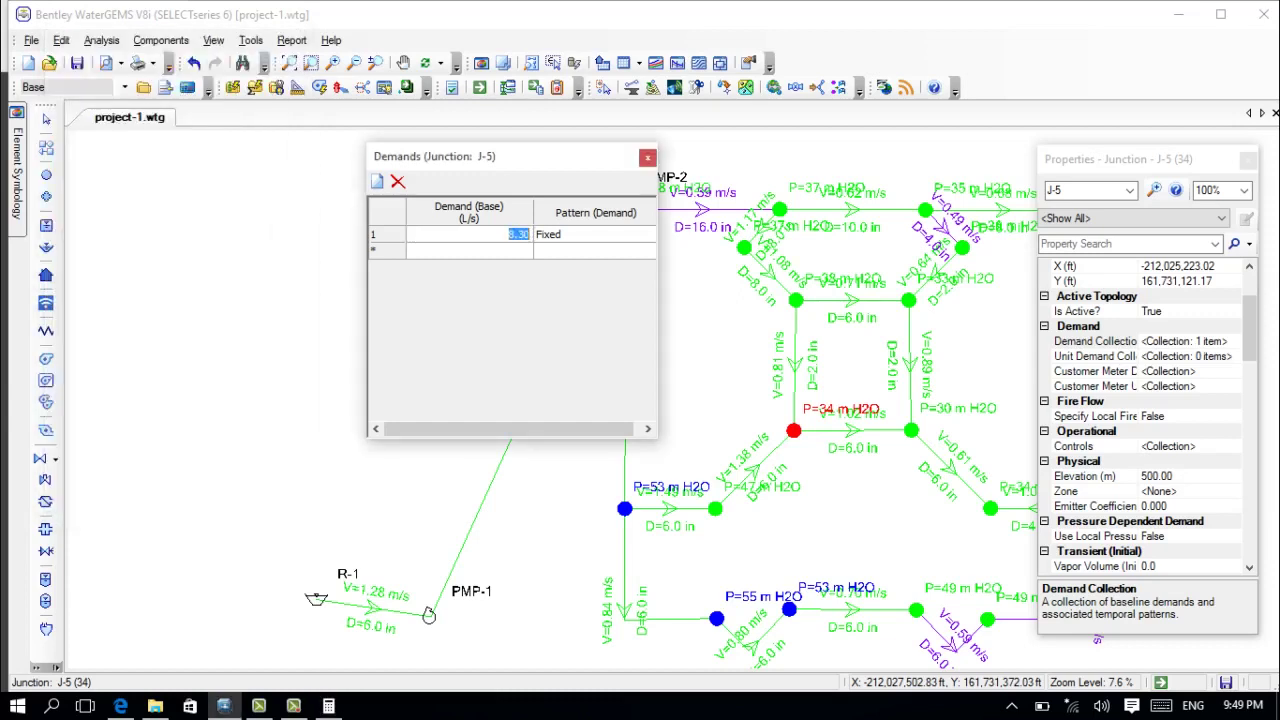
key(BackSpace)
text(4.048)
key(Tab)
click(625, 235)
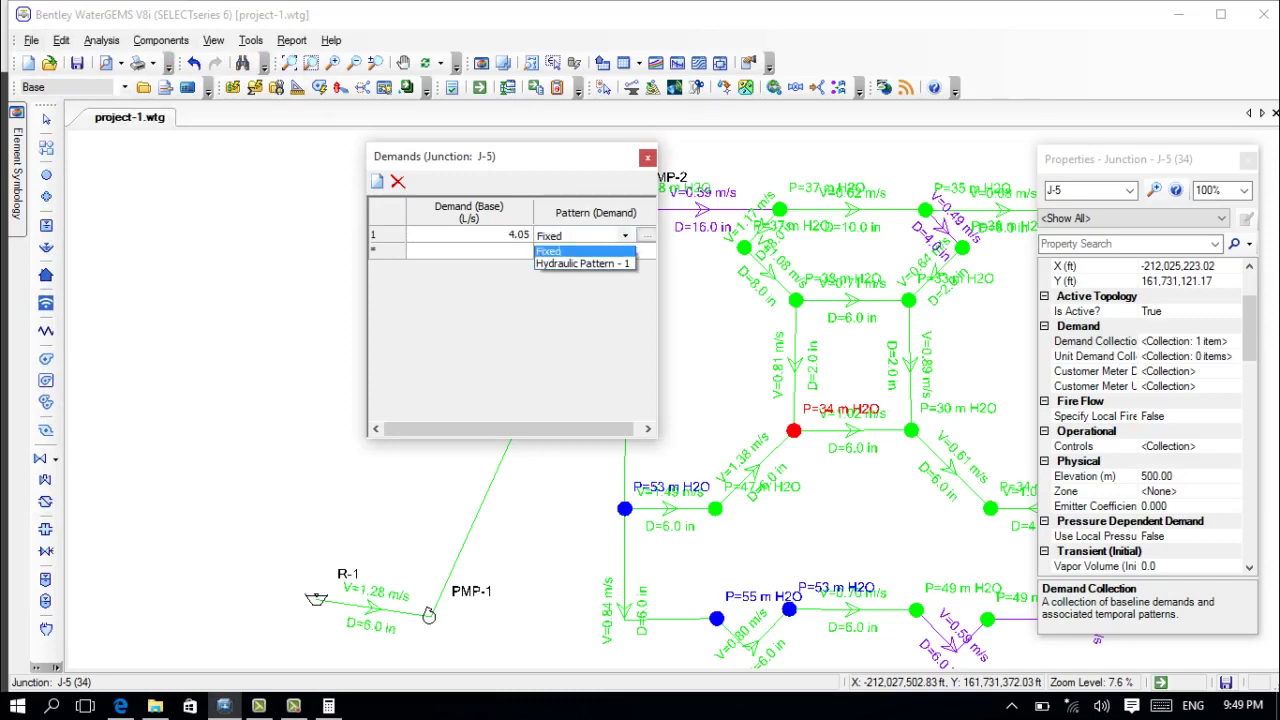
click(585, 265)
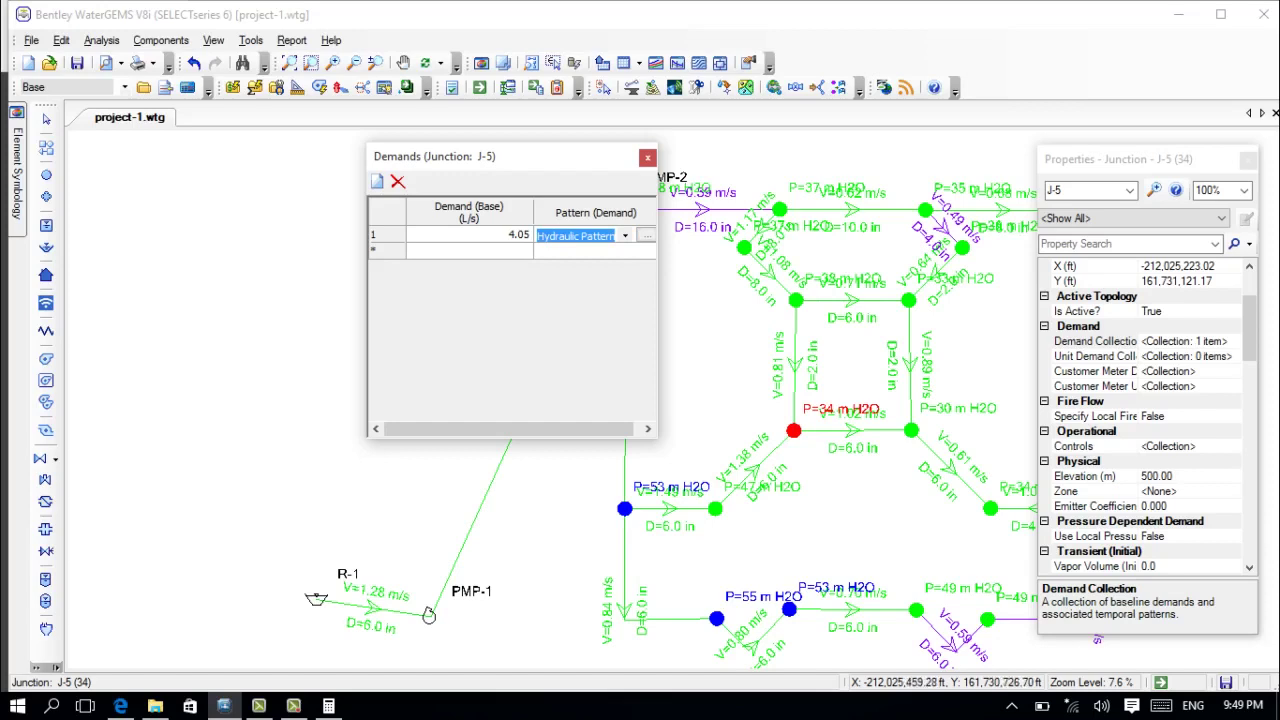
Select junction J-6, diagonally below J-5, and divide its base demand of 1.98 by 2.05 in Calculator.
click(715, 509)
click(714, 508)
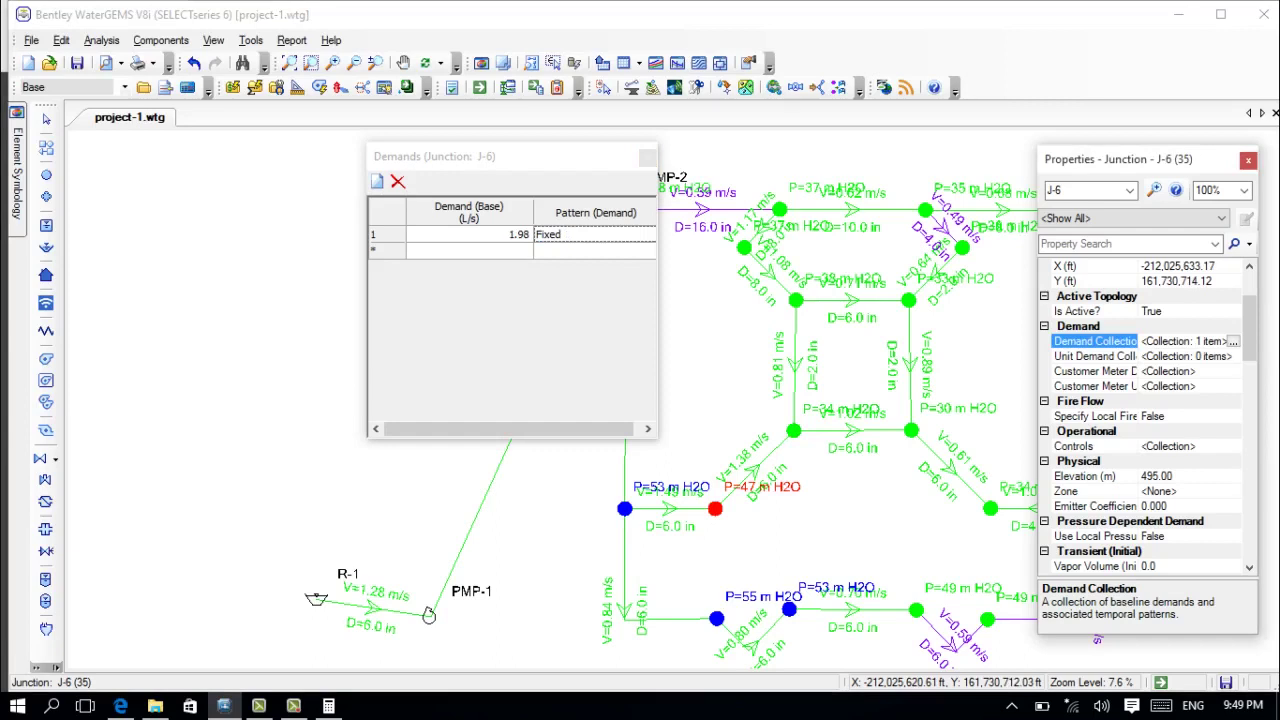
click(328, 706)
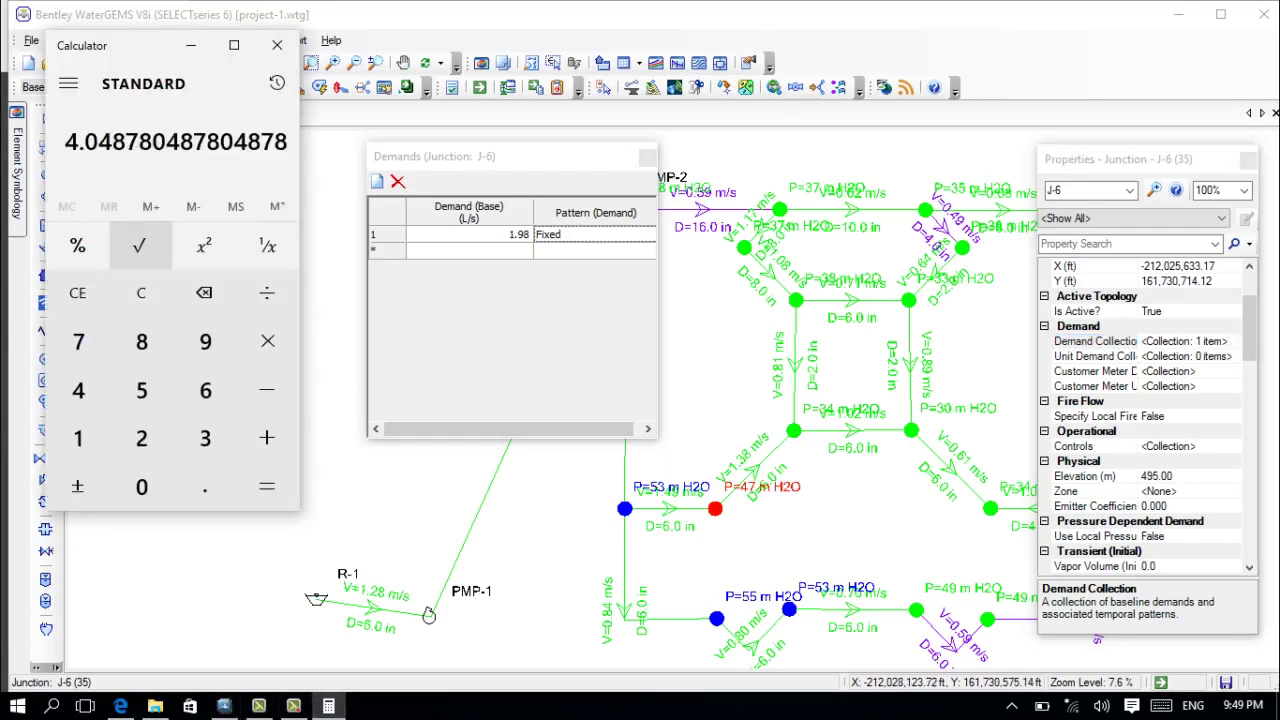
click(141, 292)
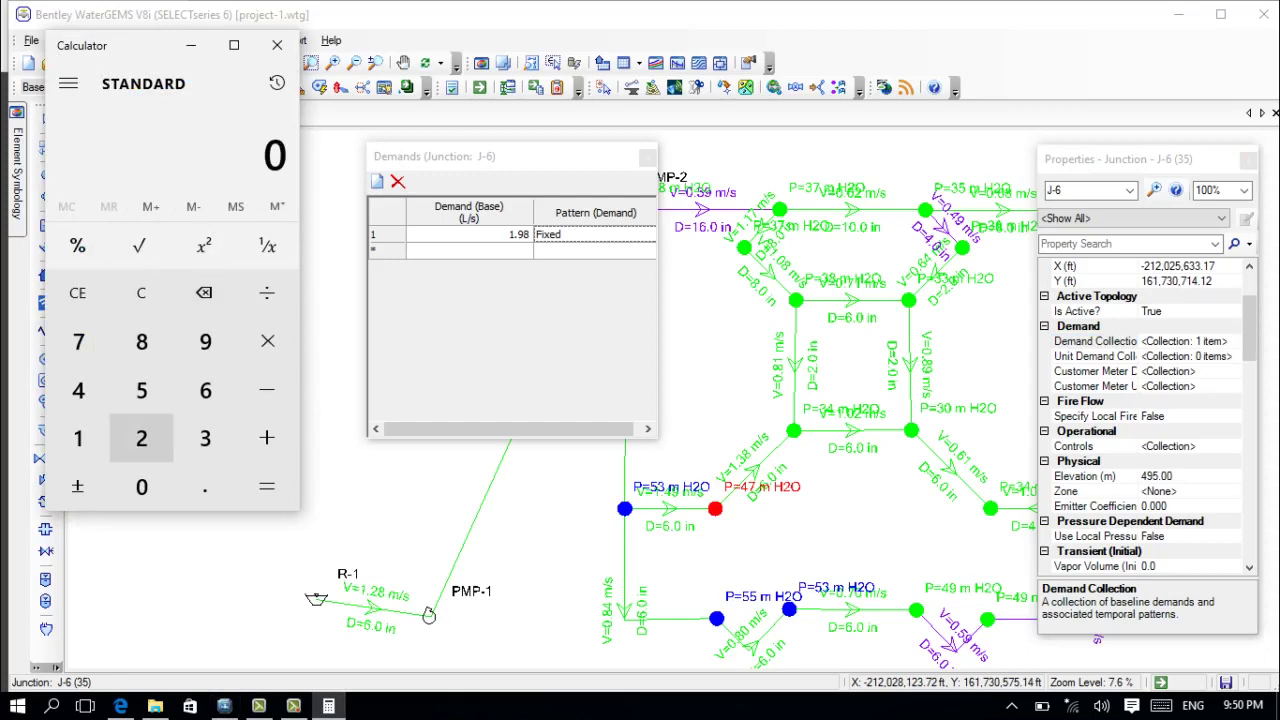
click(78, 438)
click(205, 486)
click(205, 341)
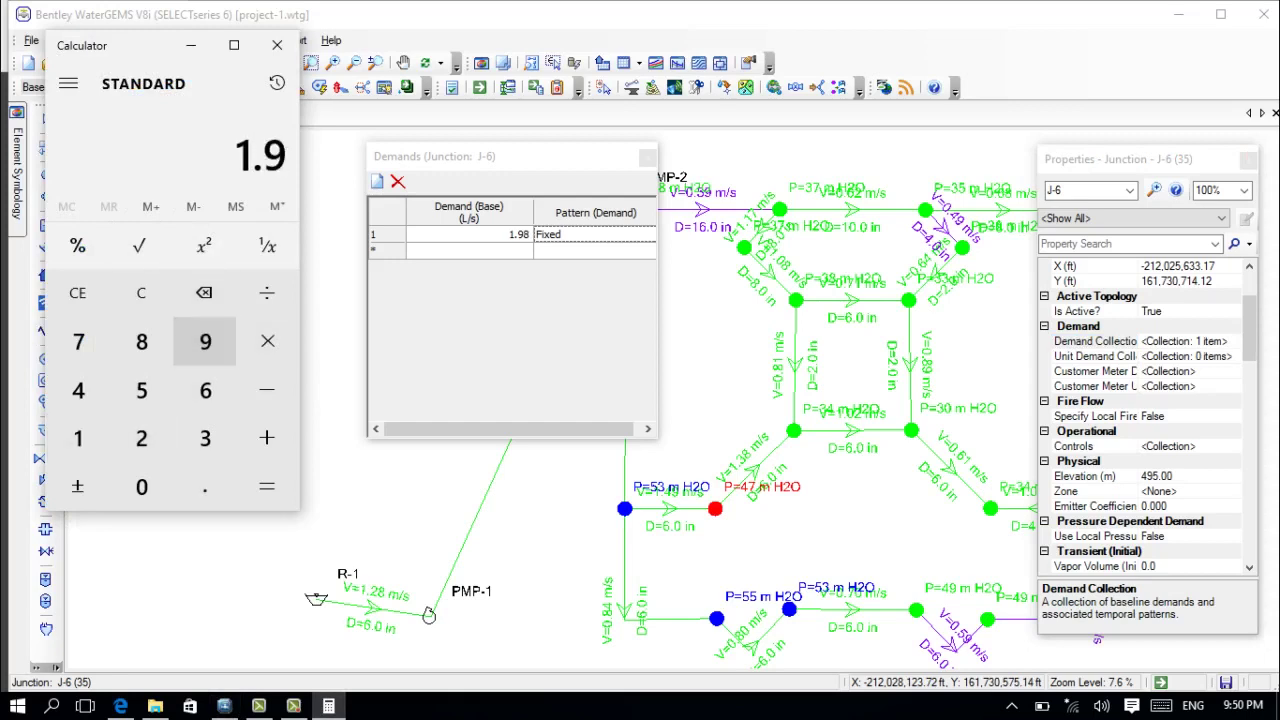
click(141, 341)
click(266, 292)
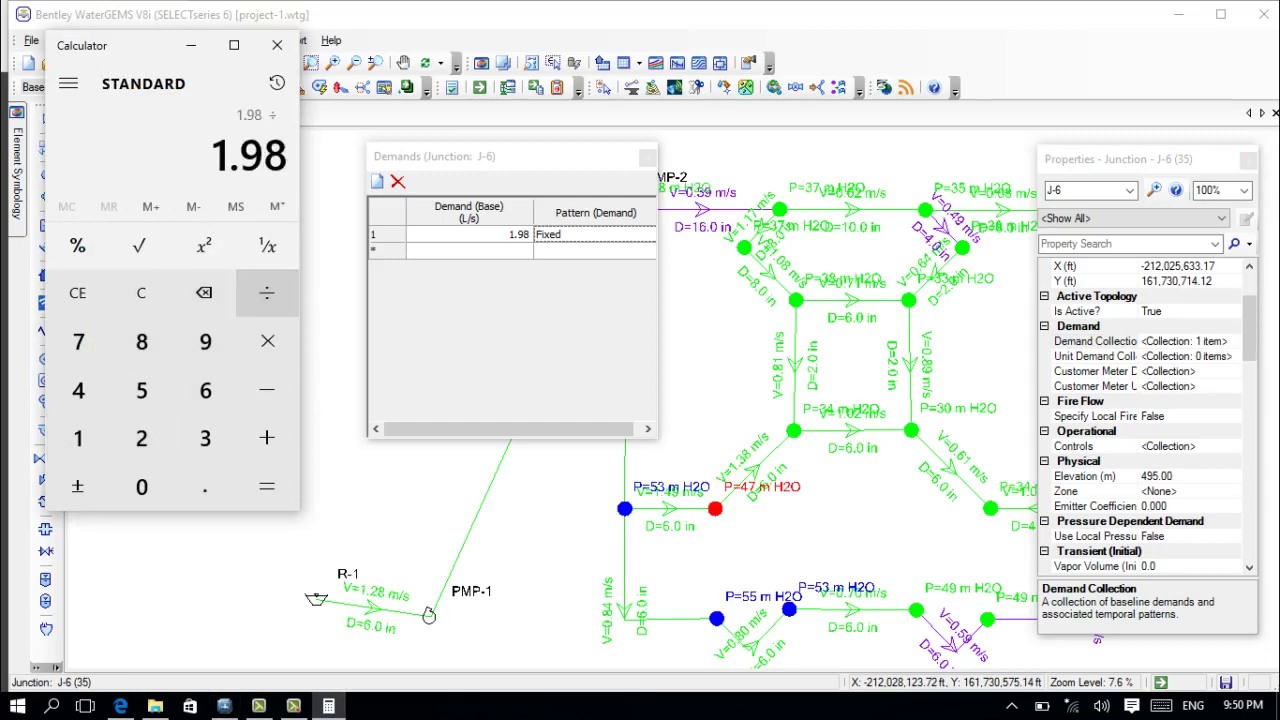
click(141, 438)
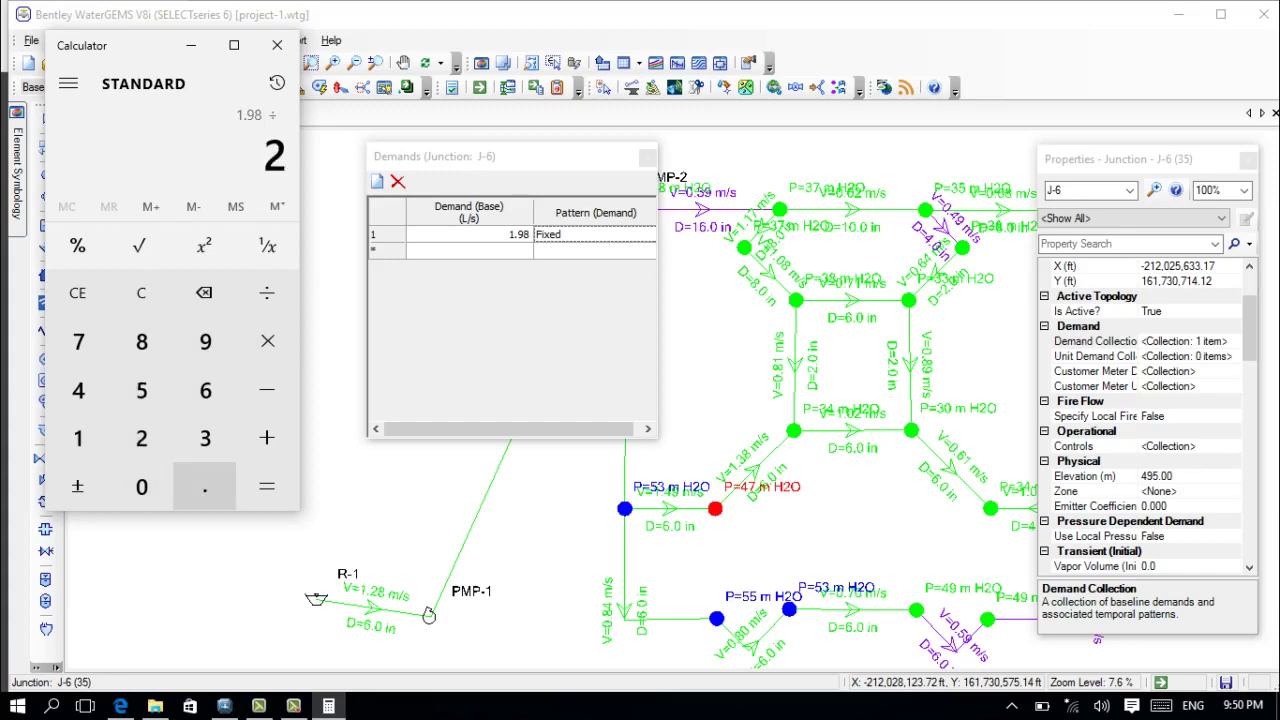
click(205, 486)
click(141, 486)
click(141, 390)
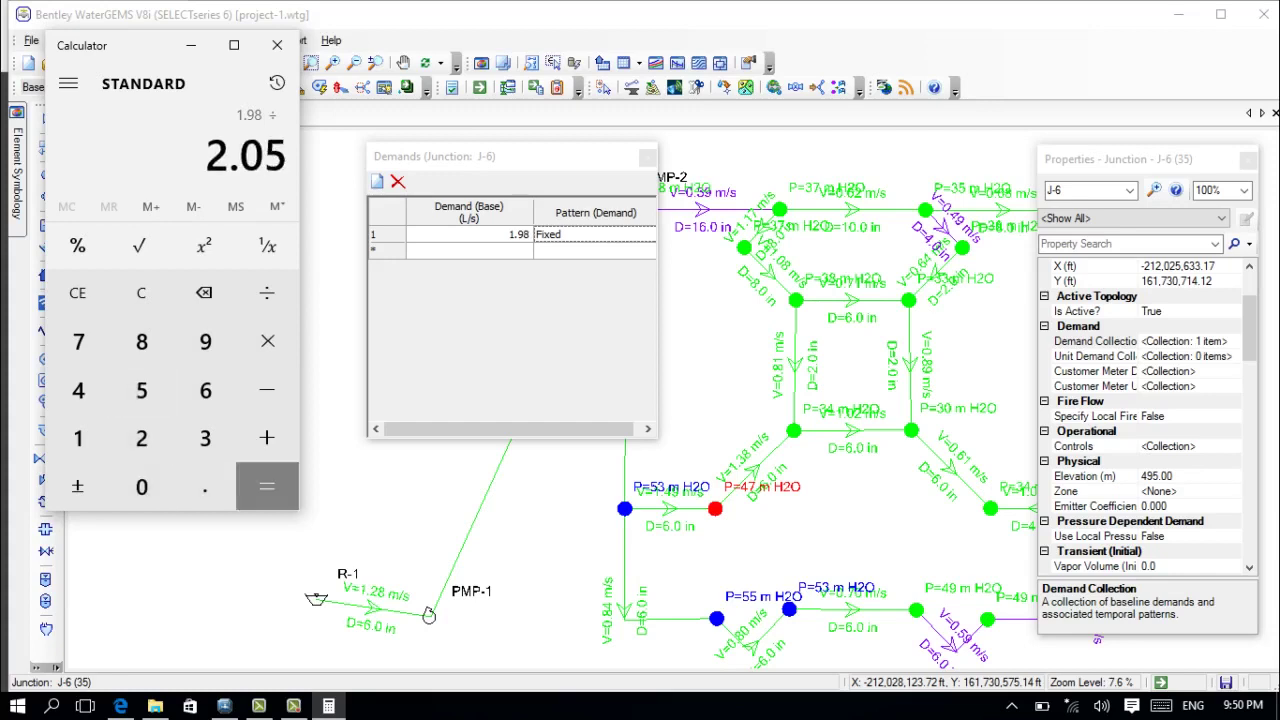
click(266, 486)
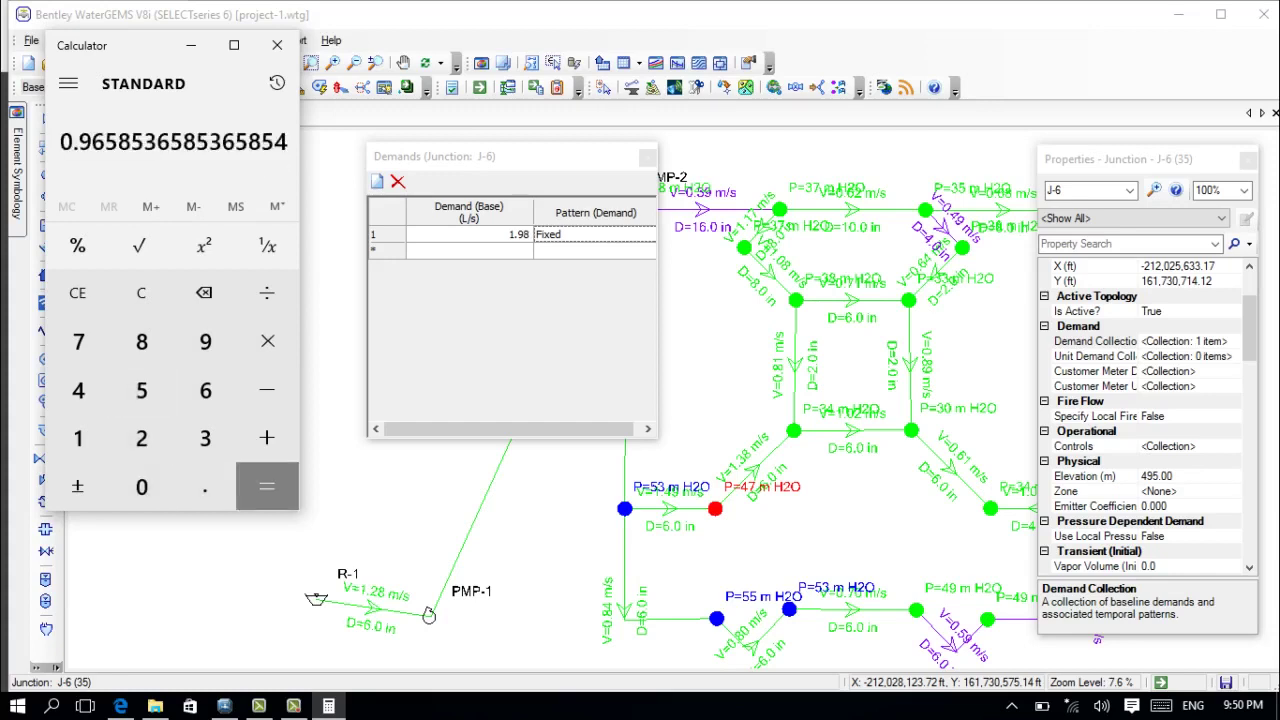
In WaterGEMS, set junction J-6's base demand to 0.965 L/s and assign Hydraulic Pattern - 1 as its demand pattern.
click(470, 234)
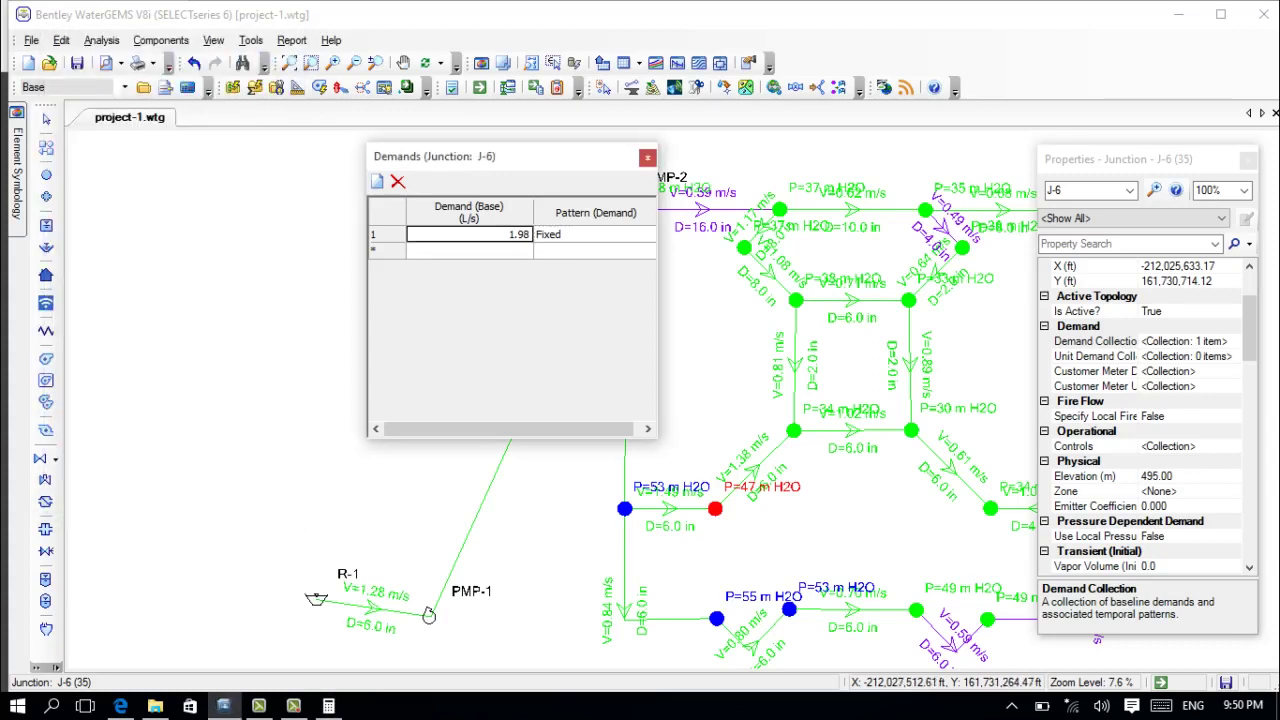
click(470, 234)
key(BackSpace)
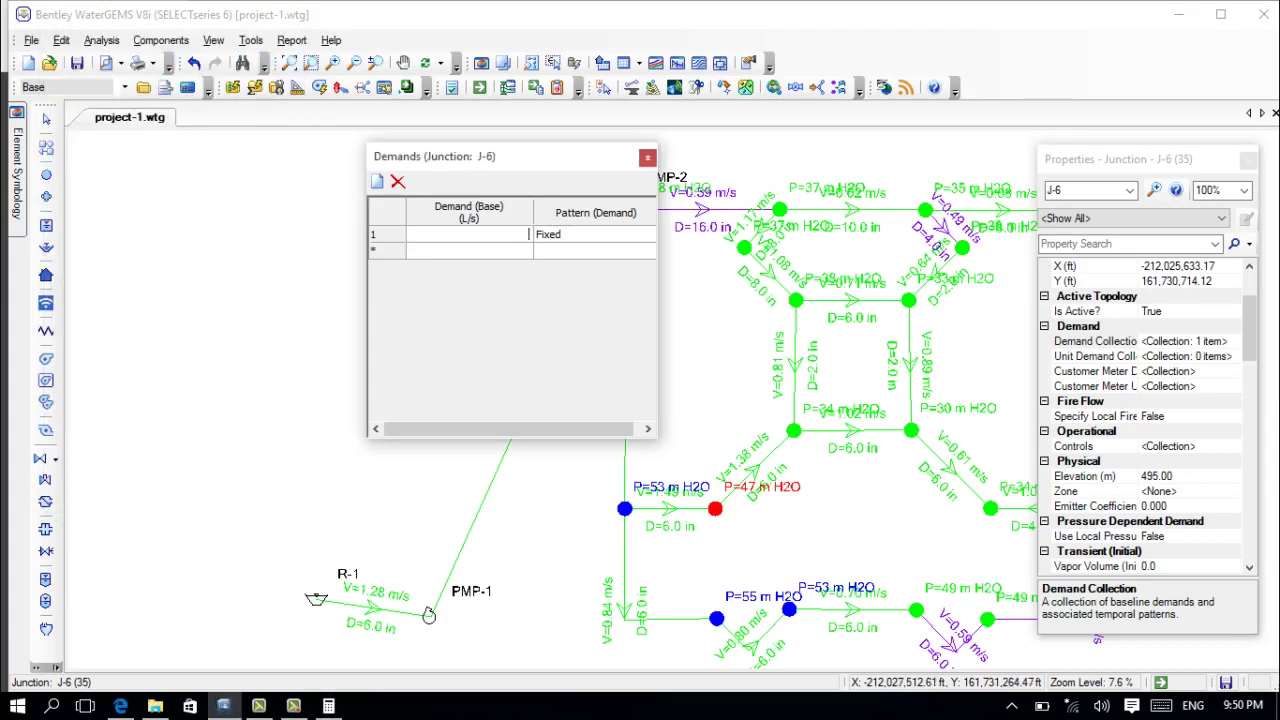
text(0)
text(965)
key(Tab)
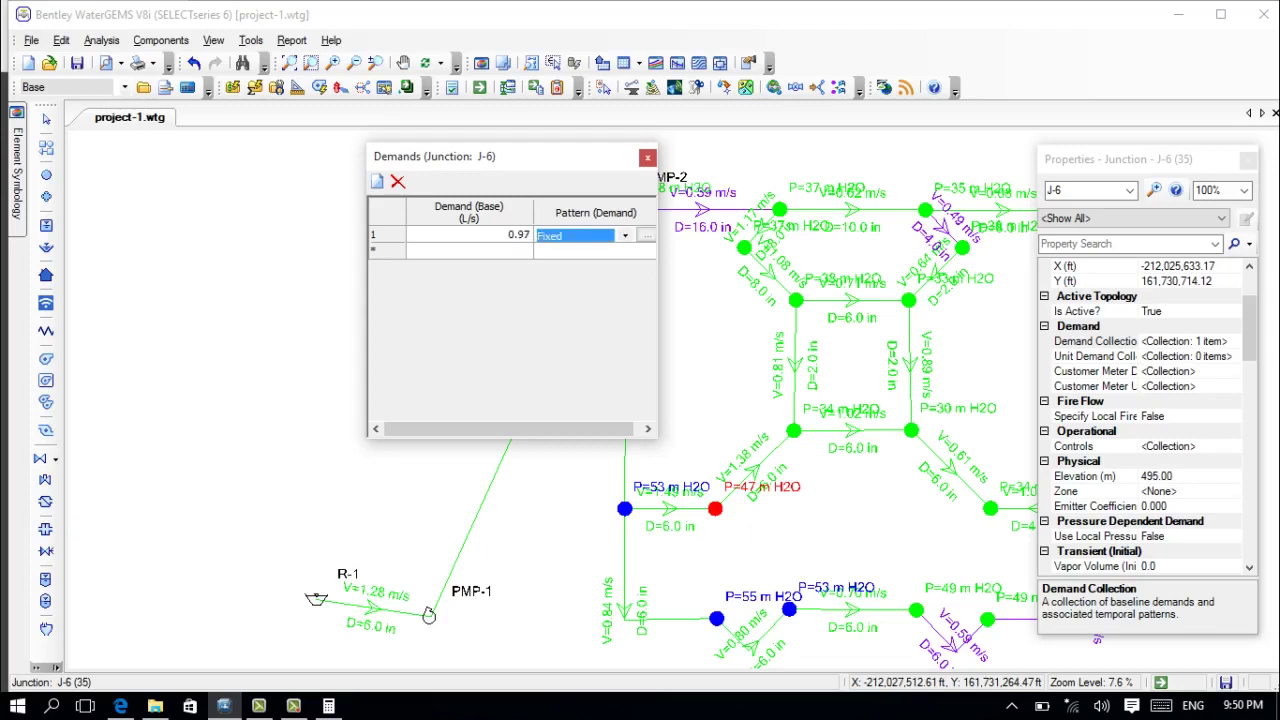
click(625, 236)
click(585, 266)
Select junction J-7, the blue node adjoining J-6 on the horizontal pipe, and divide its base demand of 16.39 by 2.05 in Calculator.
click(624, 509)
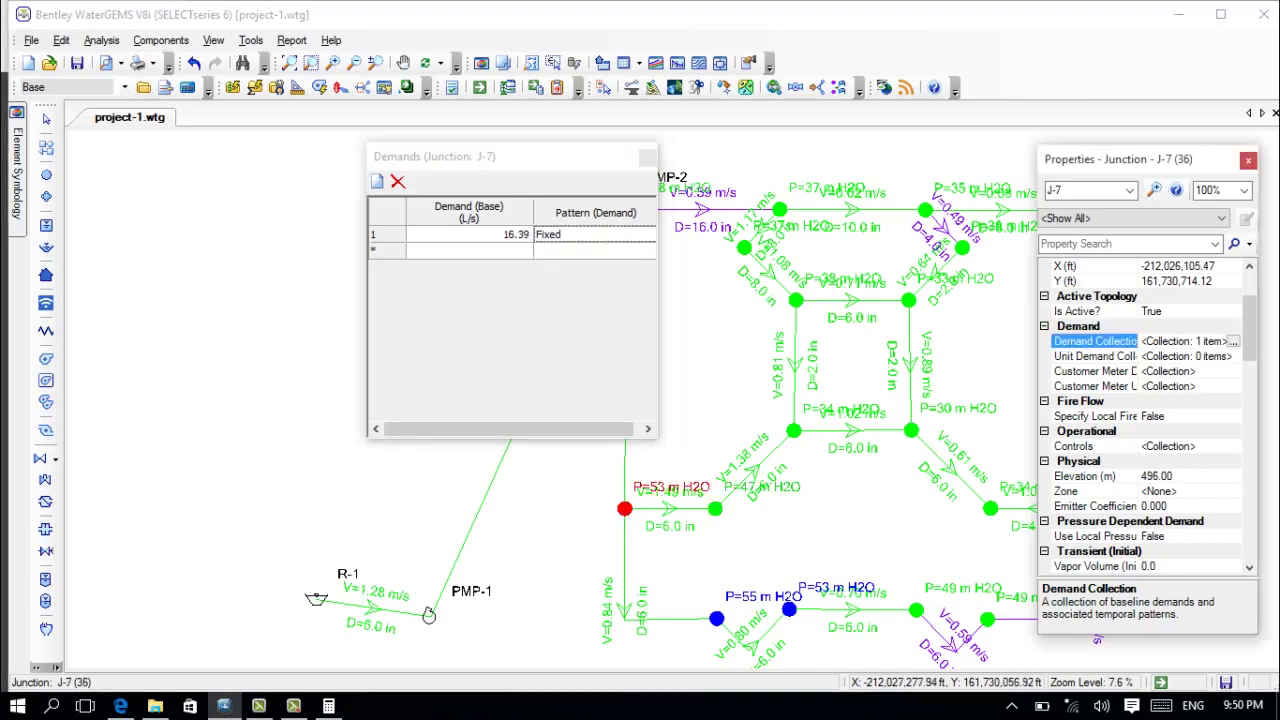
click(328, 706)
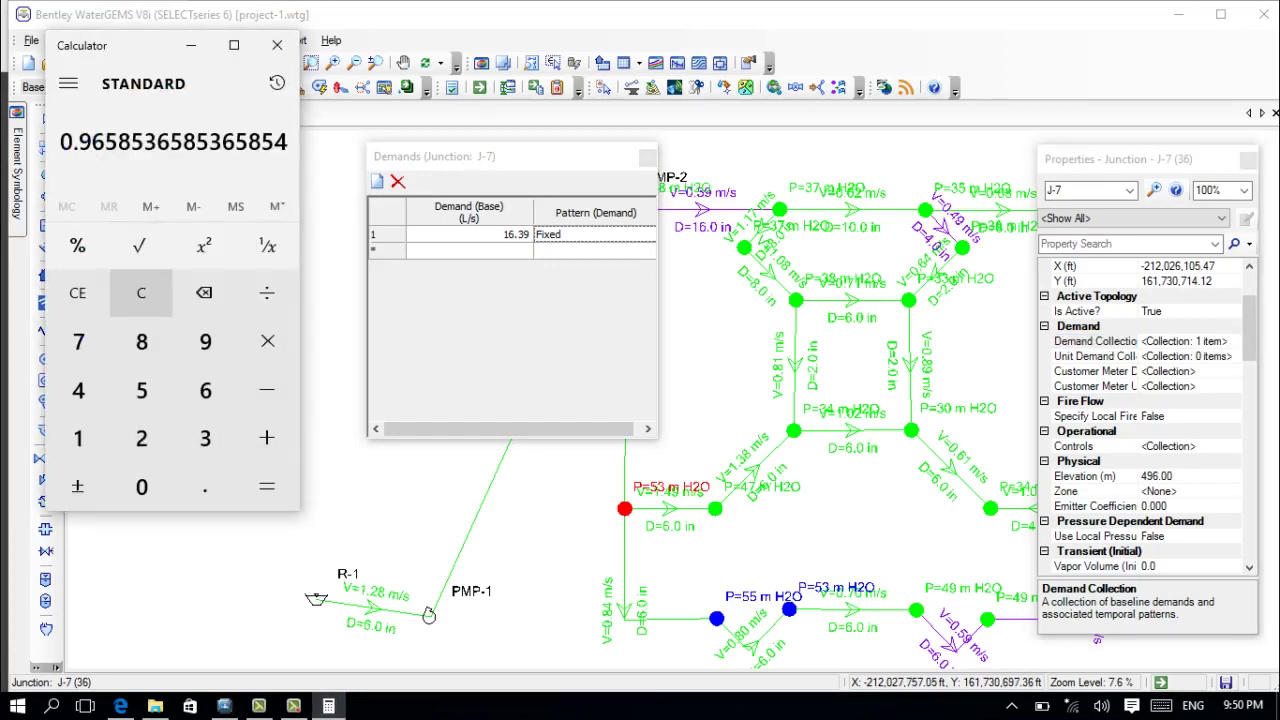
click(141, 293)
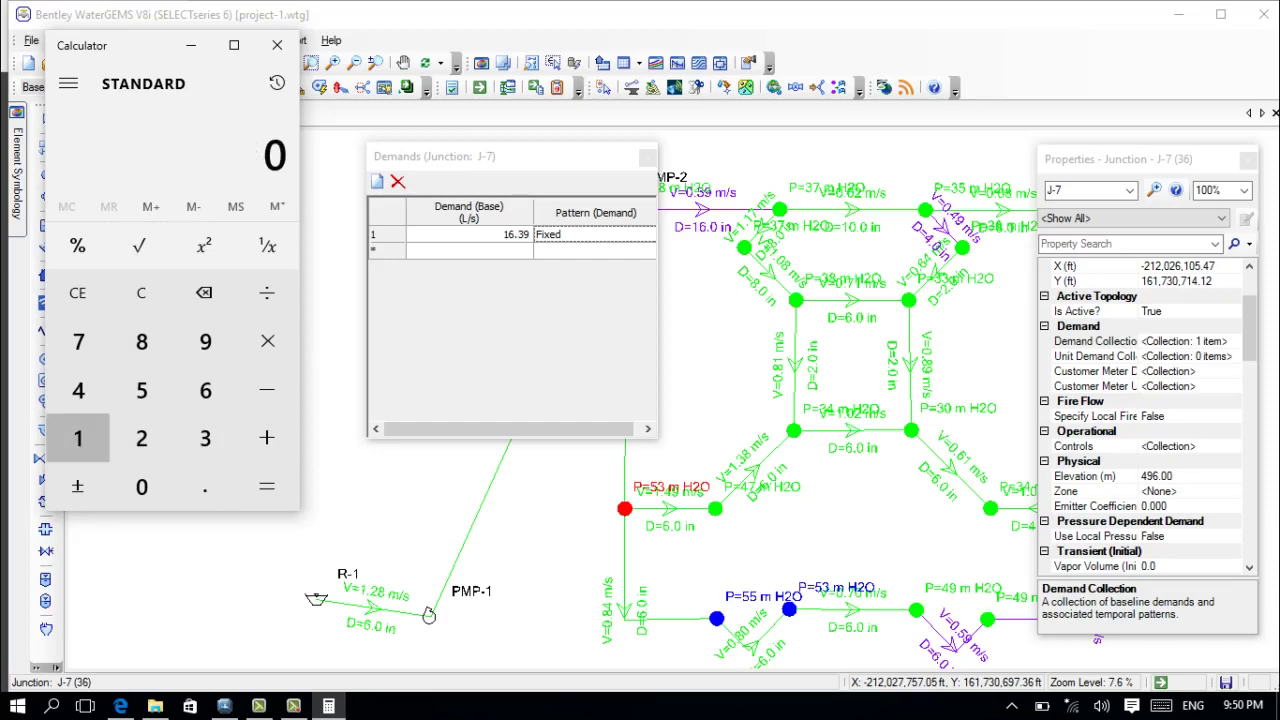
click(78, 438)
click(205, 390)
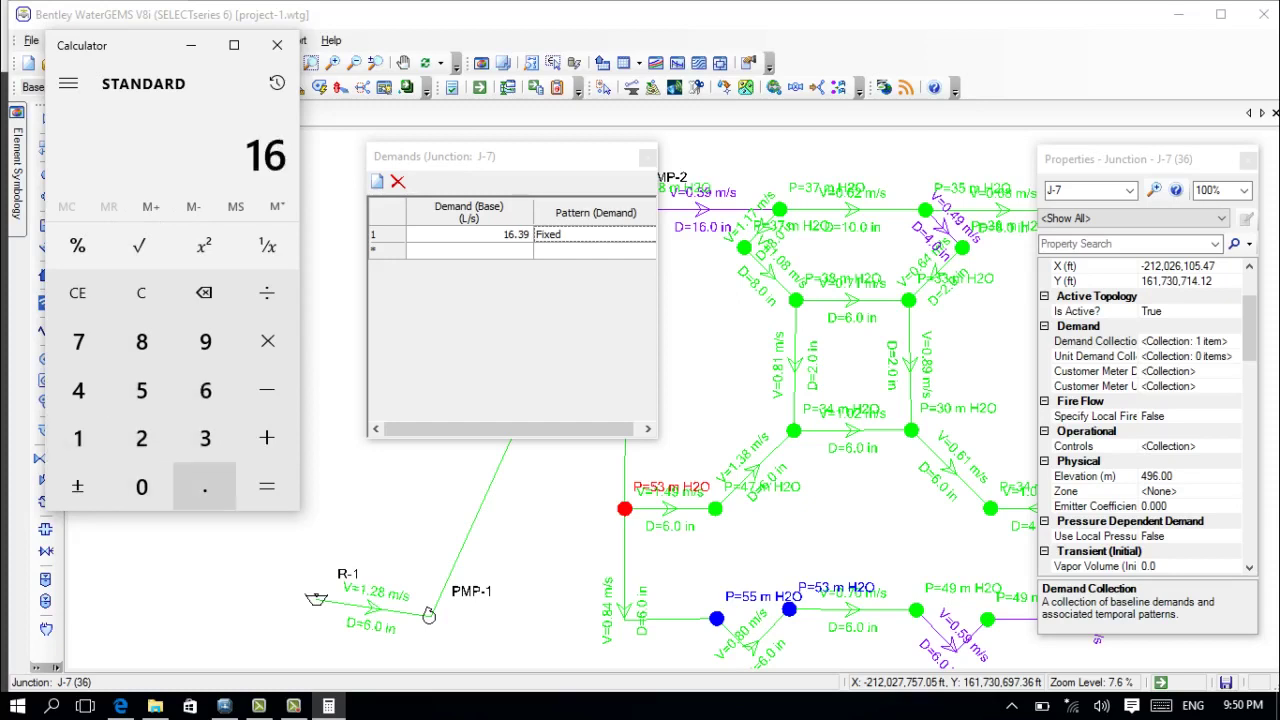
click(205, 487)
click(205, 438)
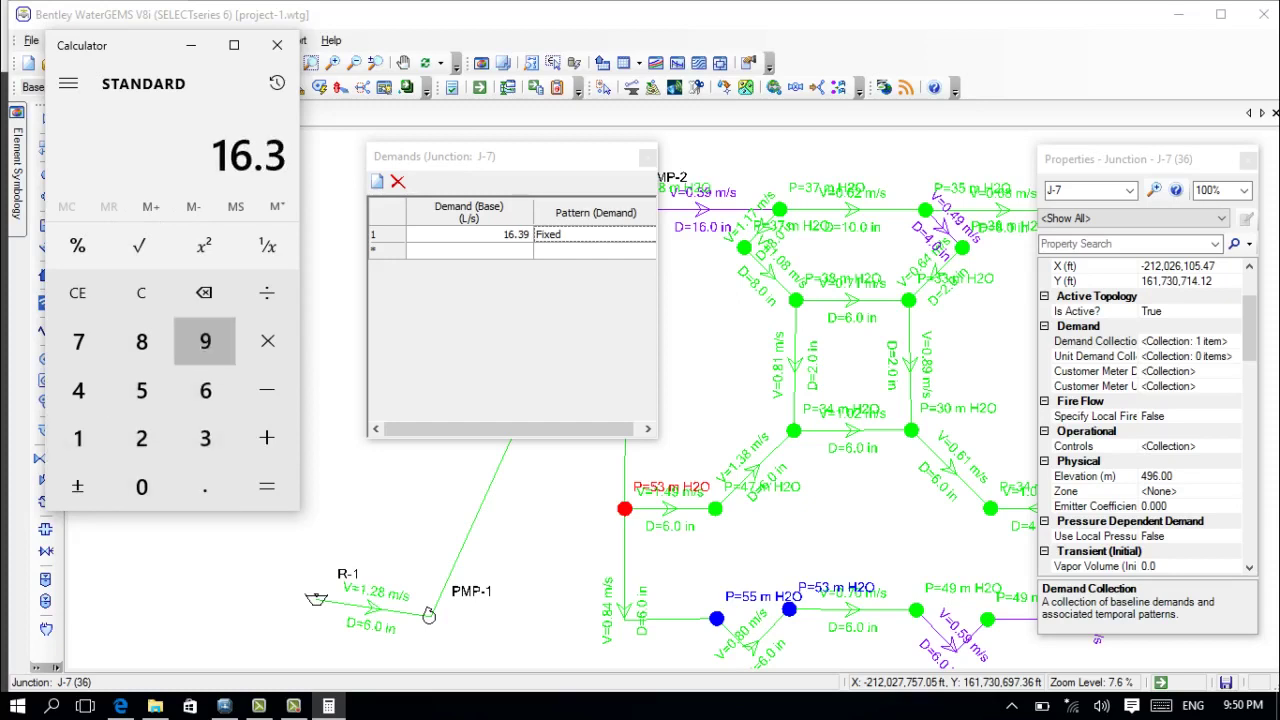
click(205, 341)
click(267, 292)
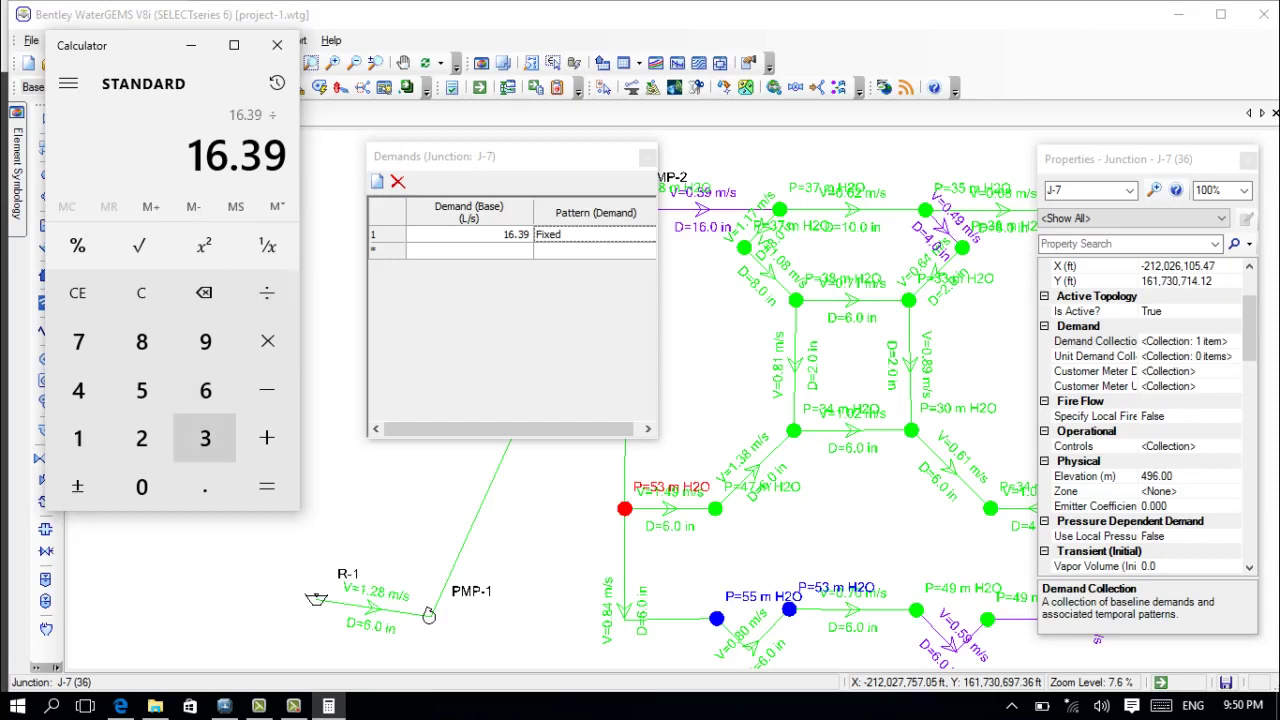
click(141, 438)
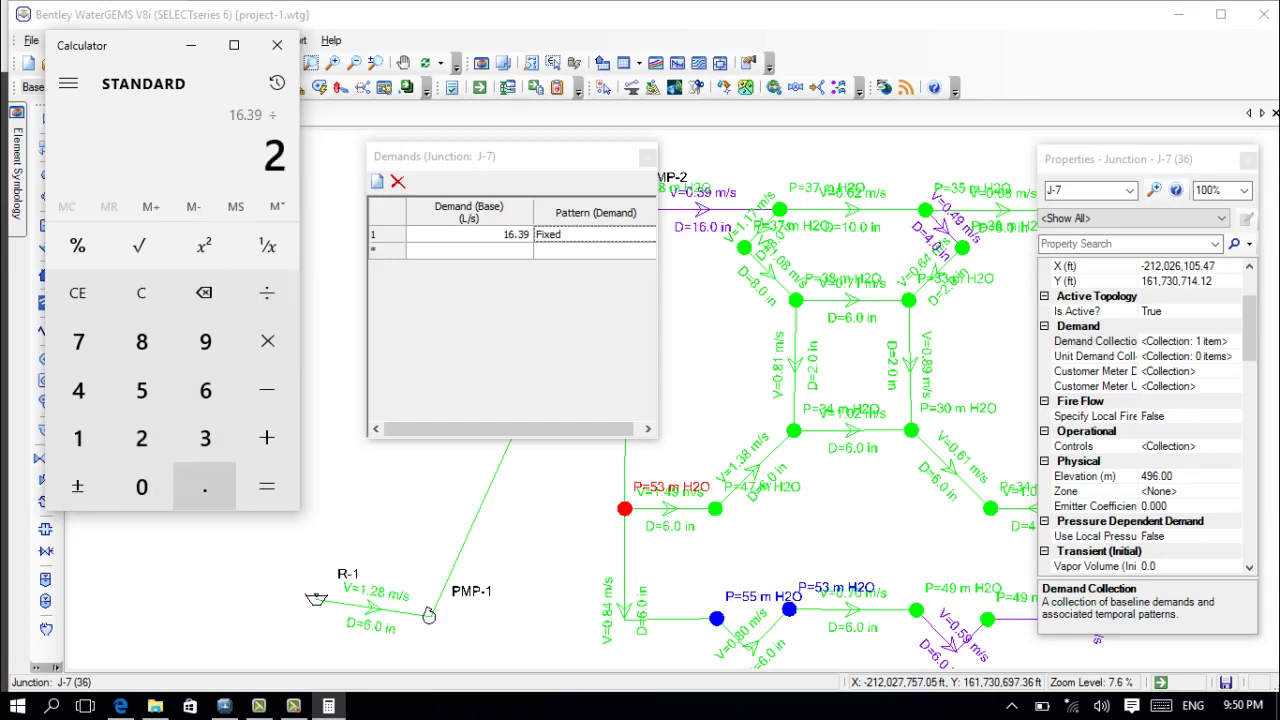
click(205, 487)
click(141, 487)
click(141, 390)
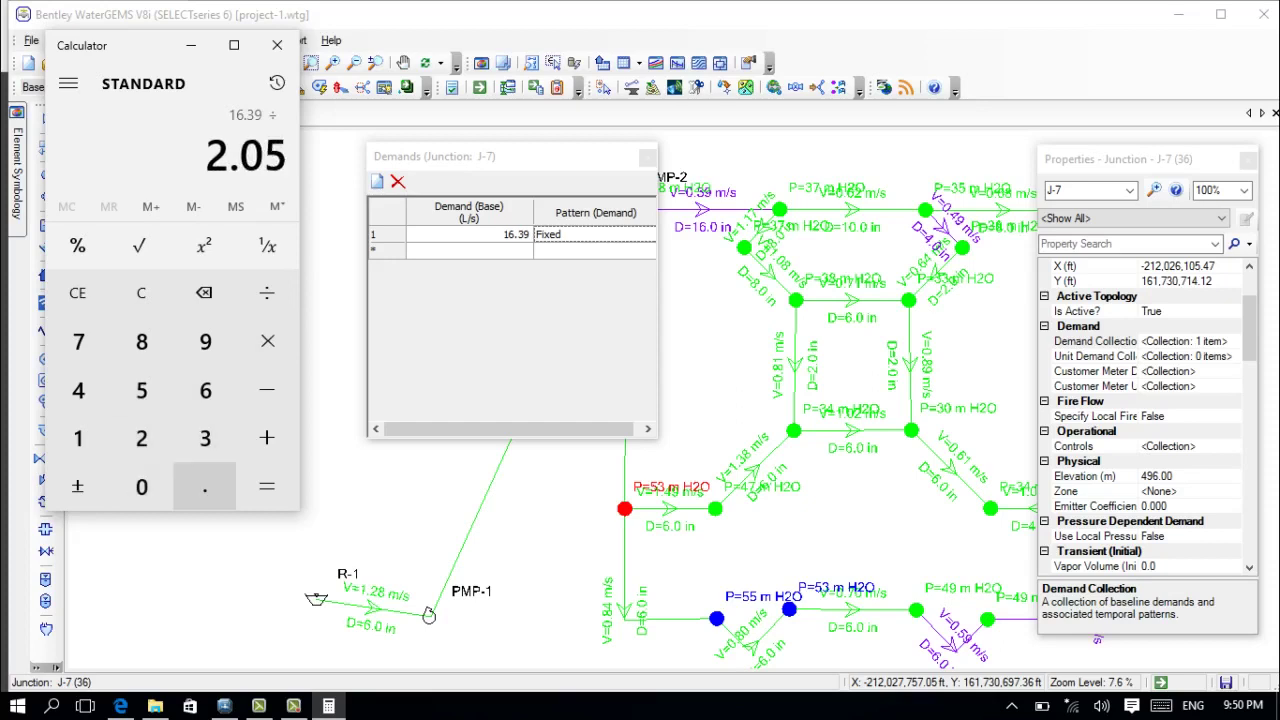
click(267, 487)
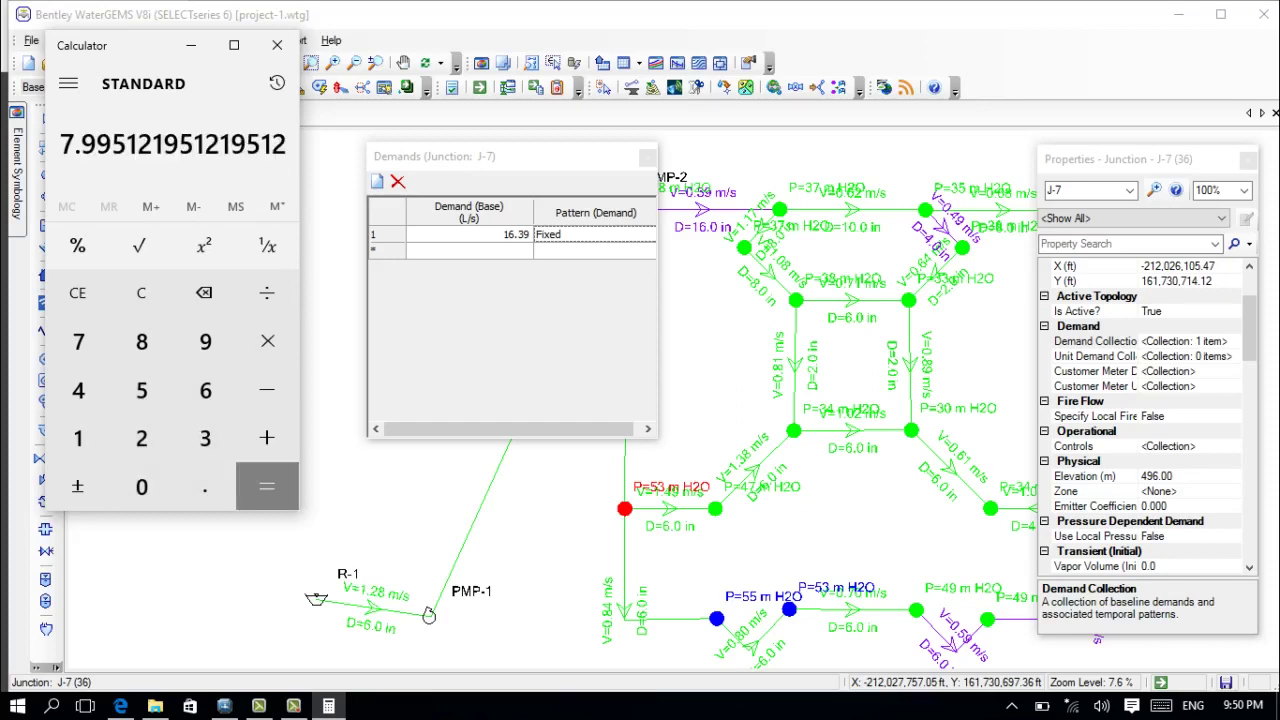
In WaterGEMS, set junction J-7's base demand to 7.955 L/s and assign Hydraulic Pattern - 1 as its demand pattern.
double_click(500, 234)
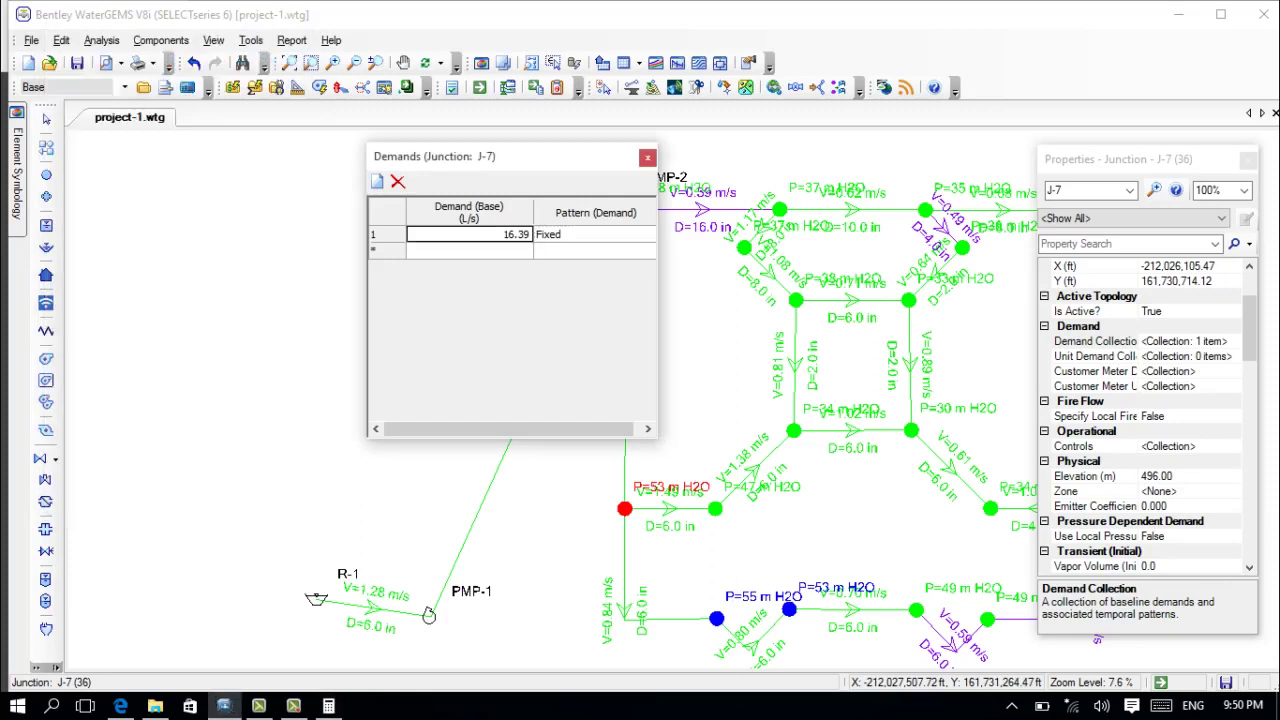
key(BackSpace)
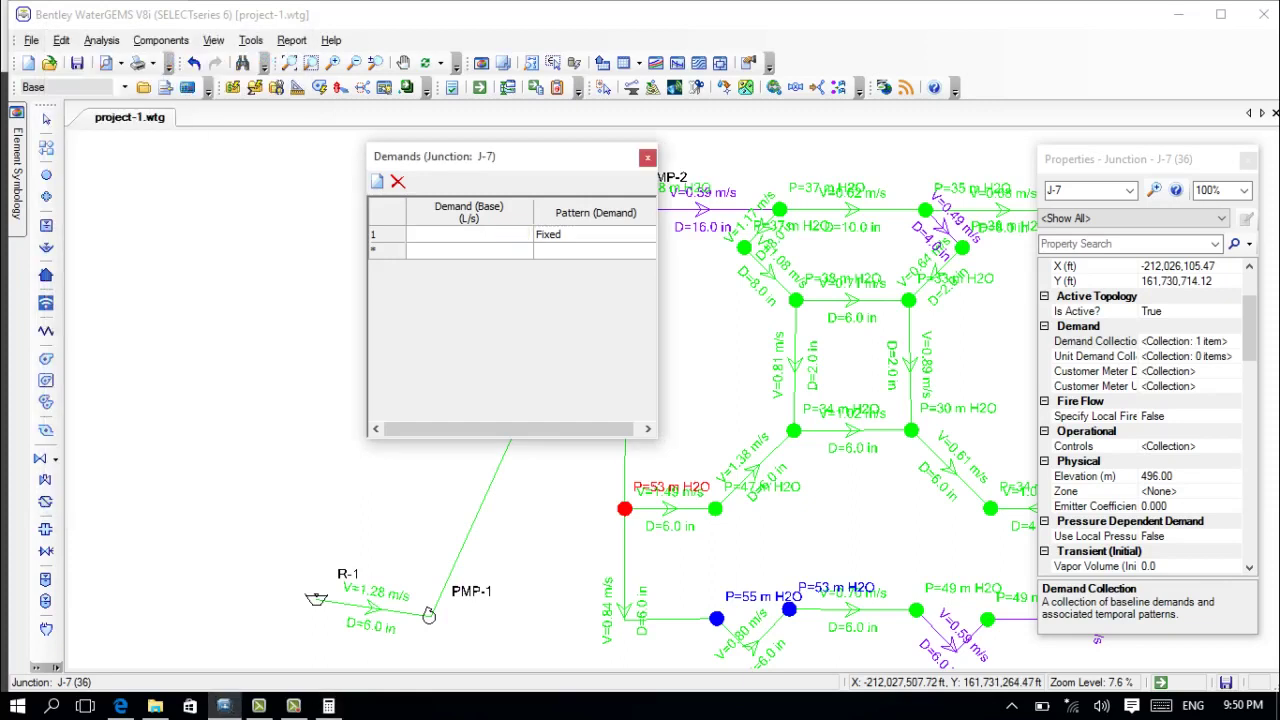
text(7.955)
key(Tab)
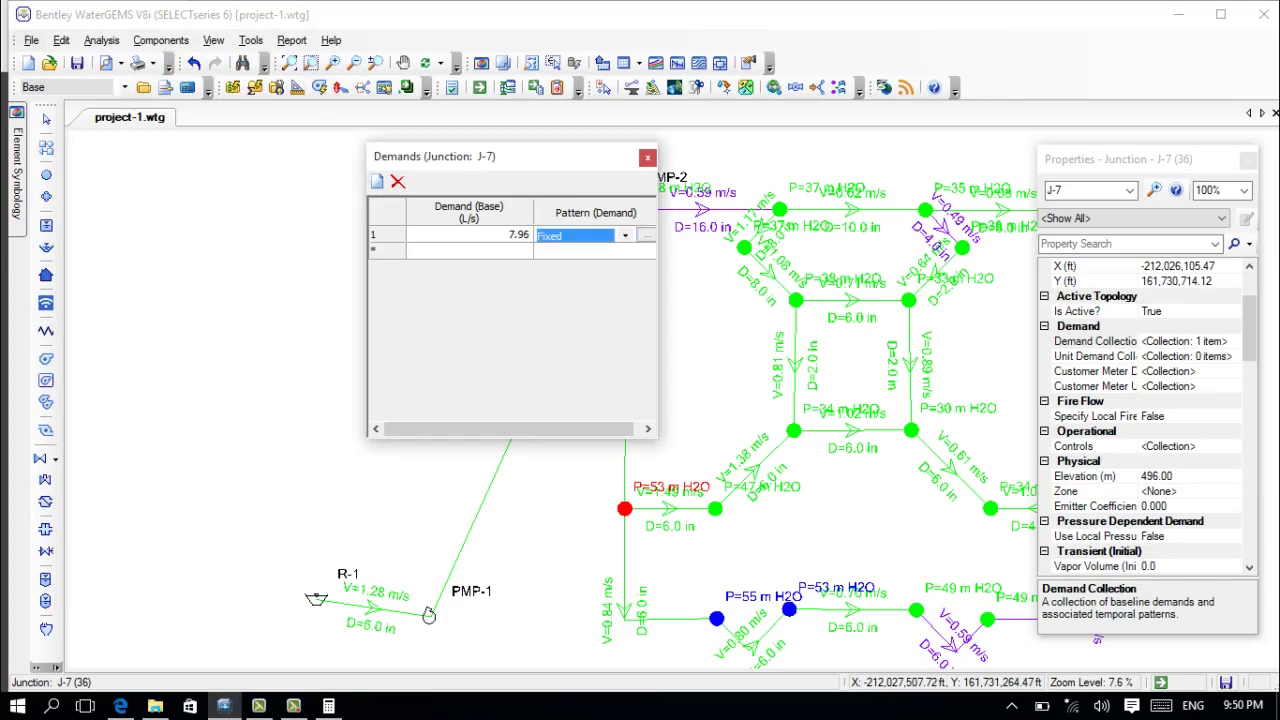
click(625, 236)
click(583, 266)
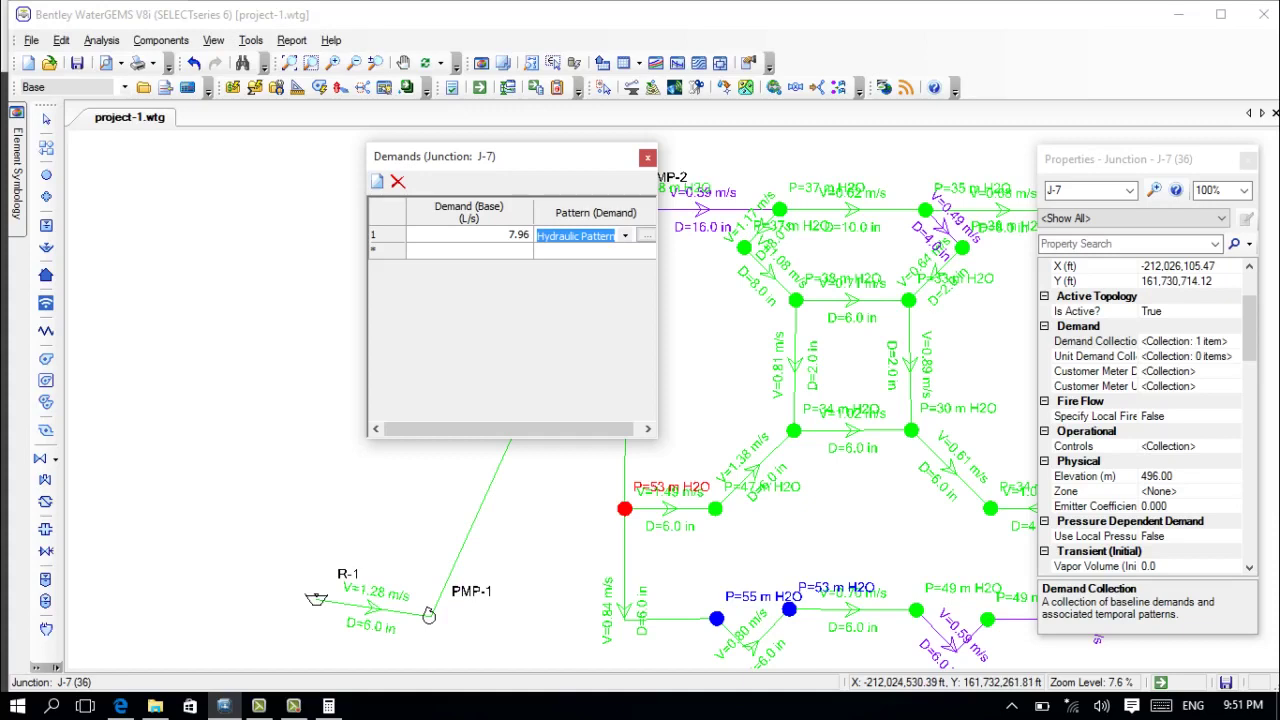
Select junction J-8, the node on the upper pipe labelled P=35 m H2O, and divide its base demand of 5.49 by 2.05 in Calculator.
click(926, 211)
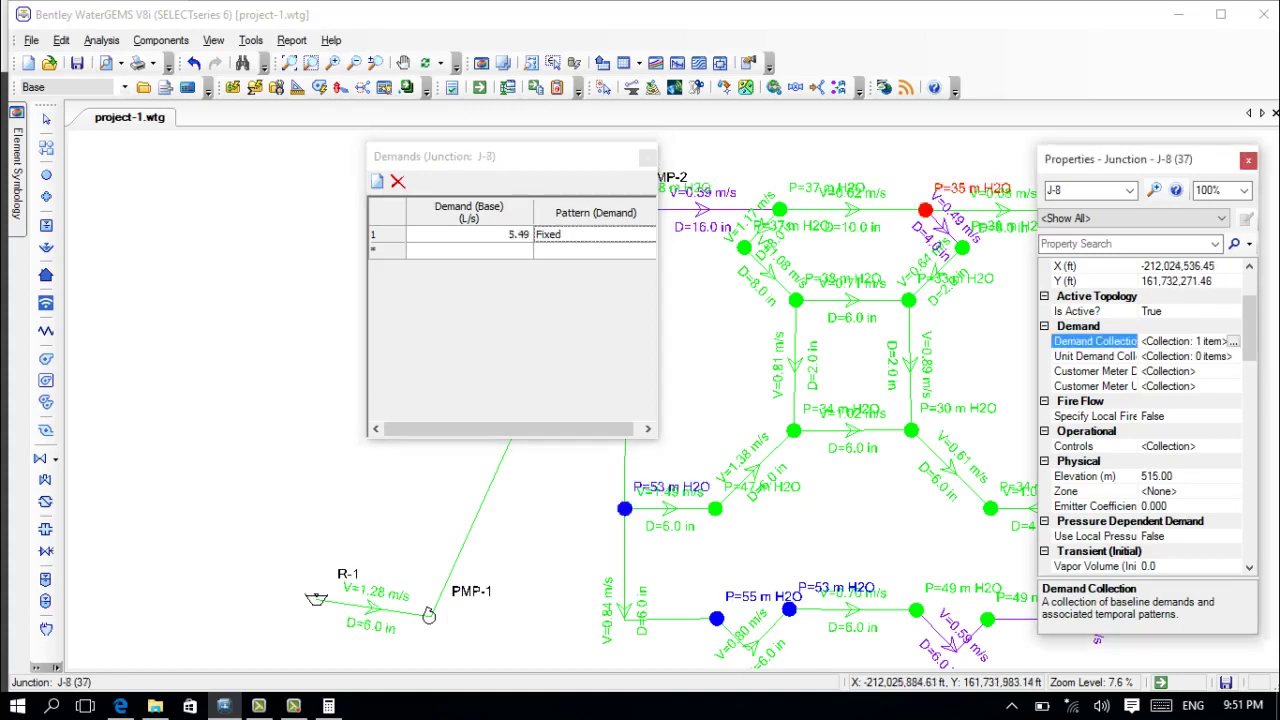
click(328, 706)
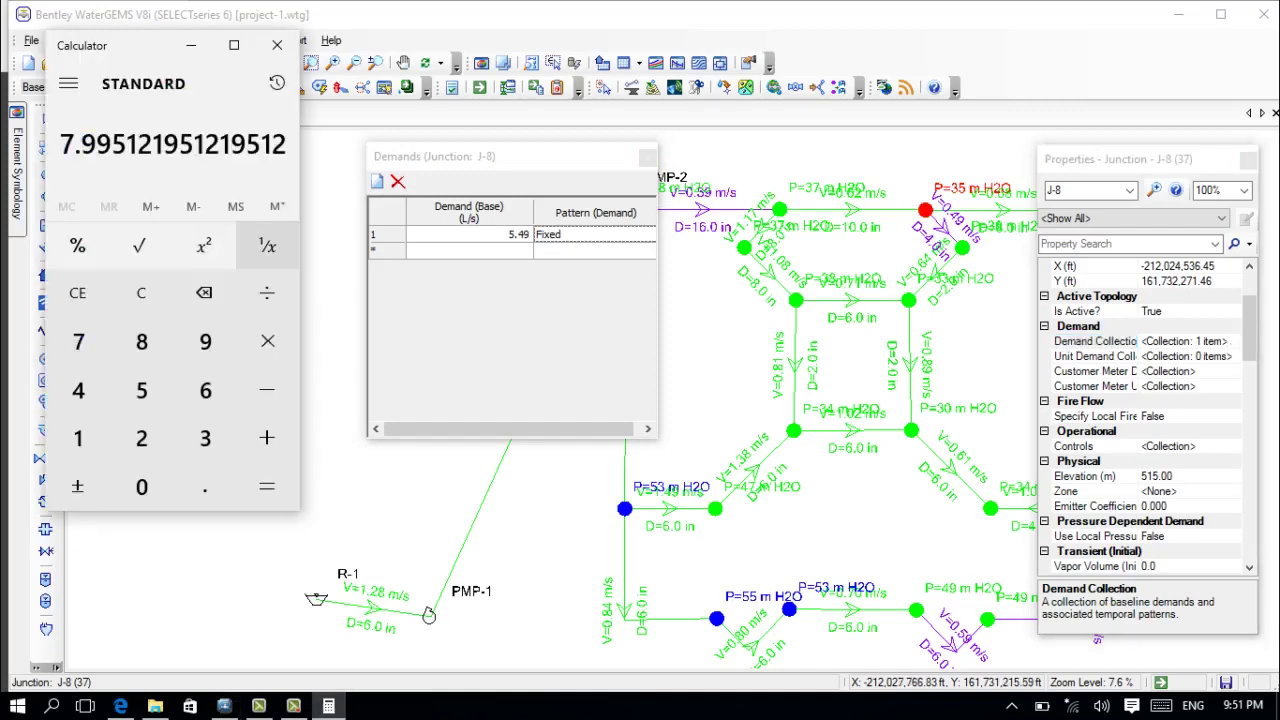
click(141, 292)
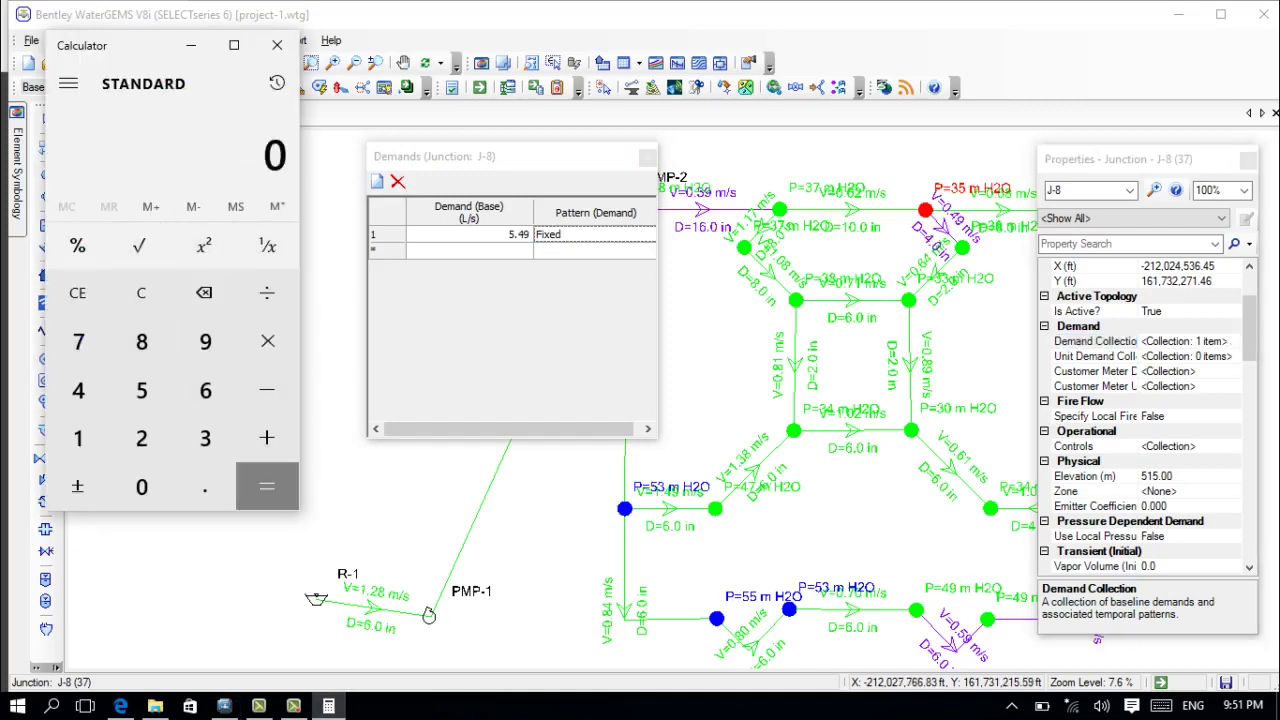
click(141, 390)
click(205, 486)
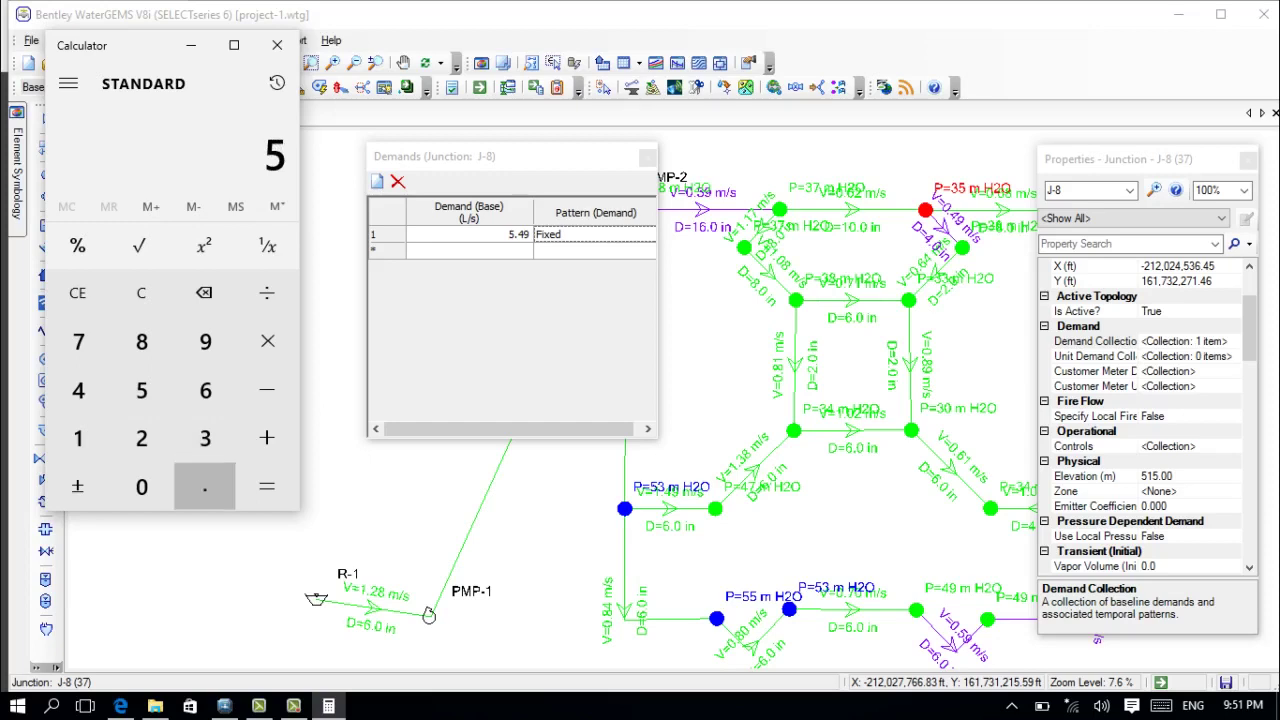
click(78, 390)
click(205, 341)
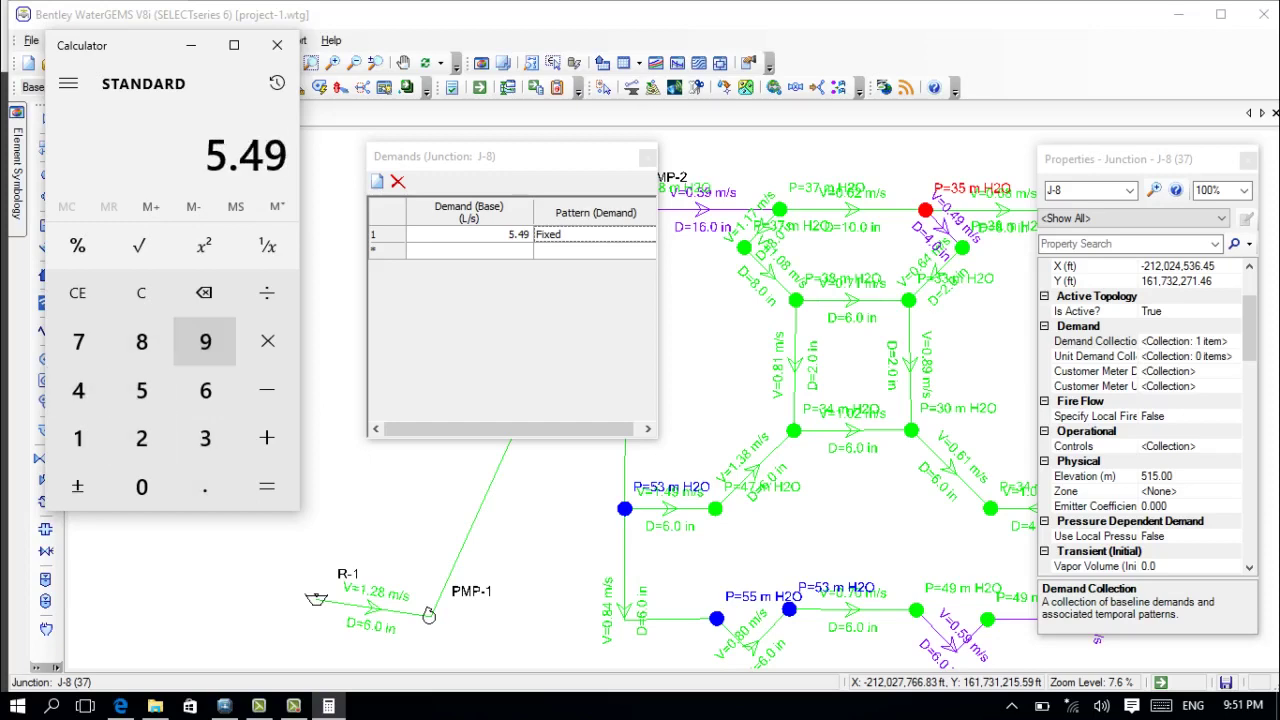
click(266, 292)
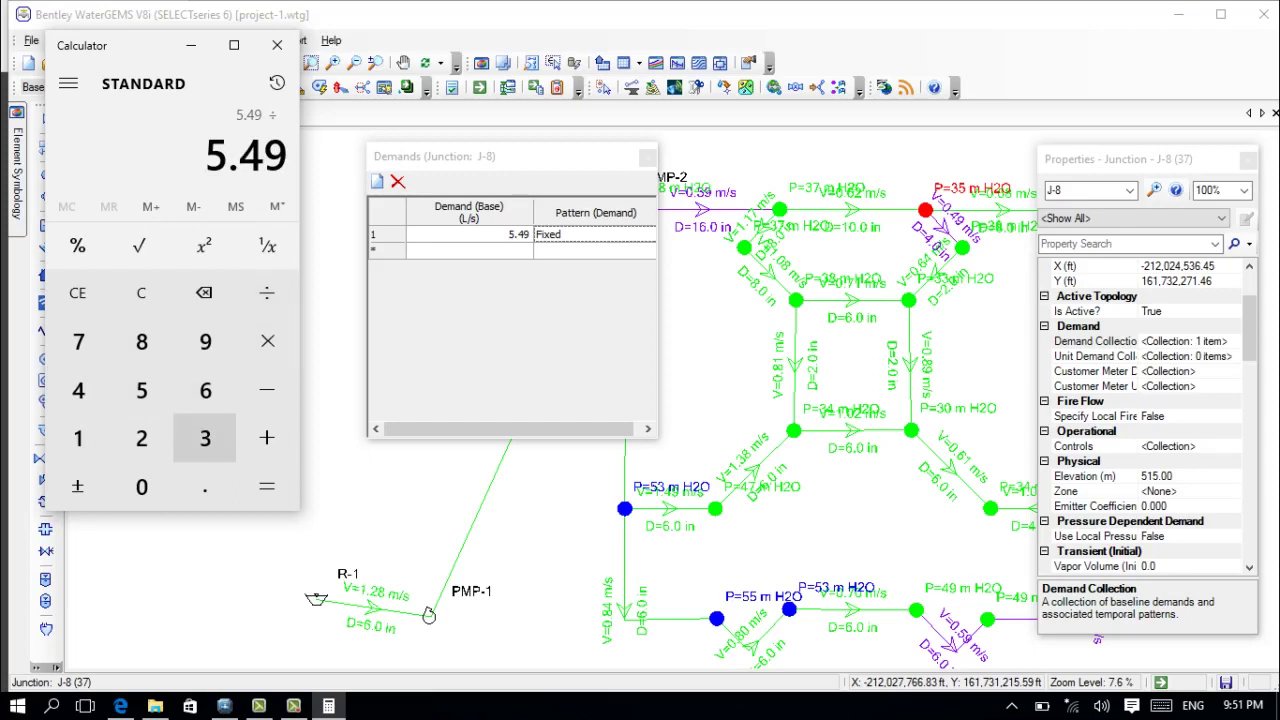
click(141, 438)
click(205, 486)
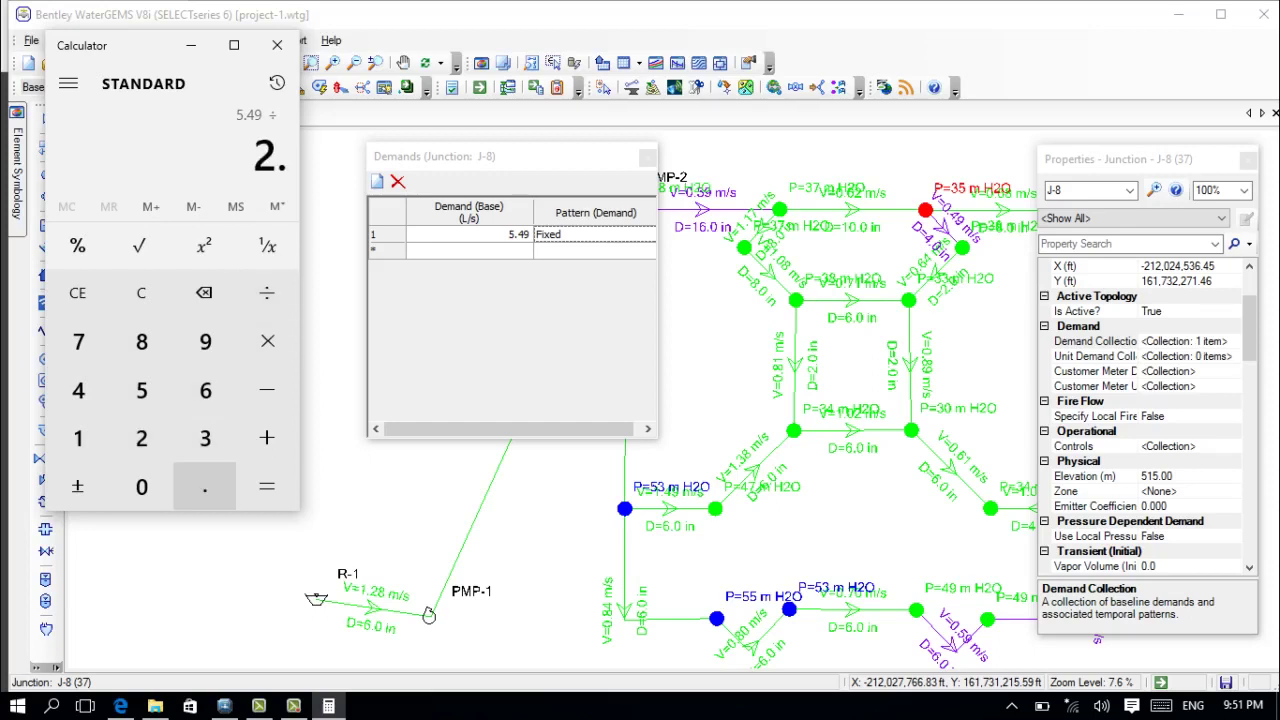
click(141, 486)
click(141, 390)
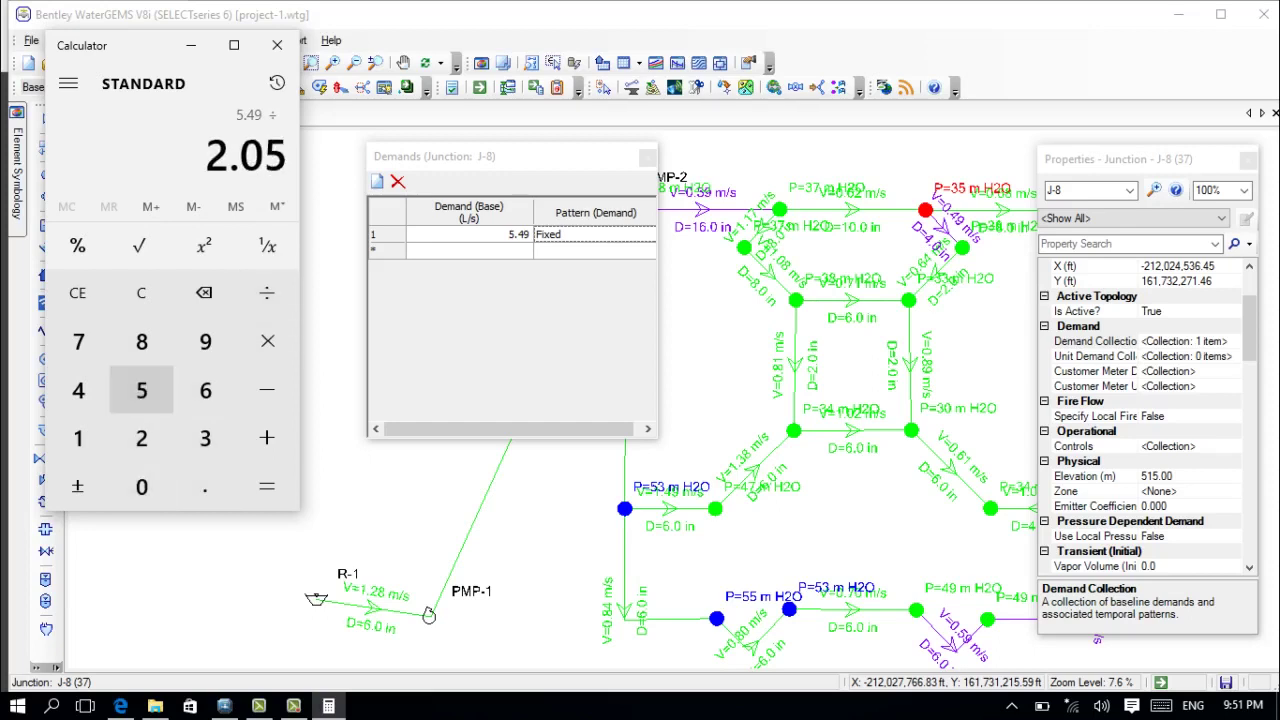
click(266, 486)
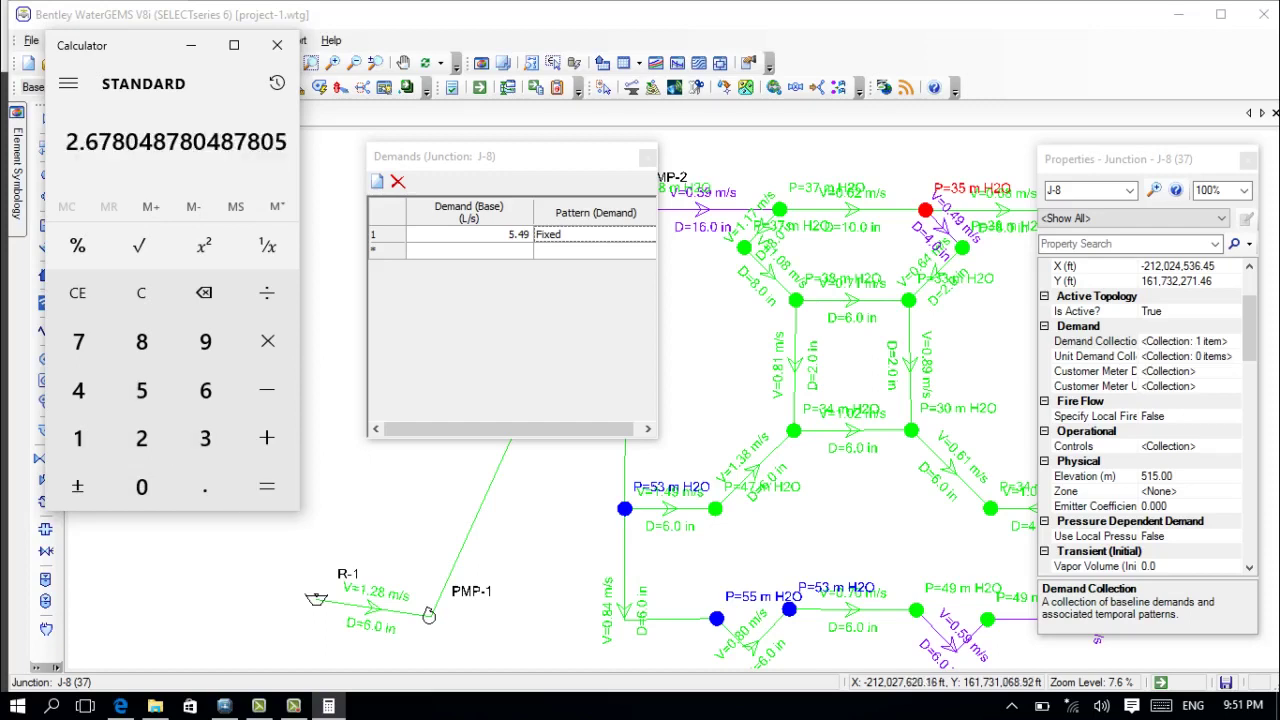
In WaterGEMS, set junction J-8's base demand to 2.678 L/s and assign Hydraulic Pattern - 1 as its demand pattern.
key(alt+Tab)
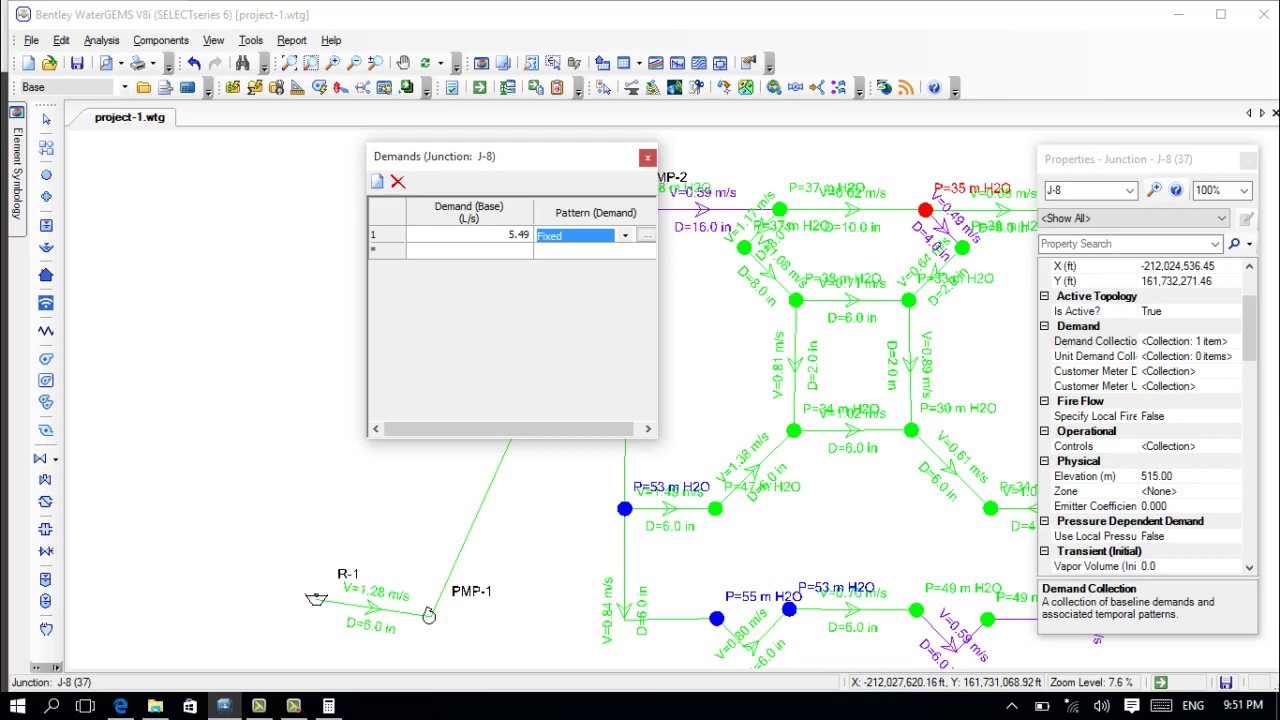
click(492, 234)
click(492, 234)
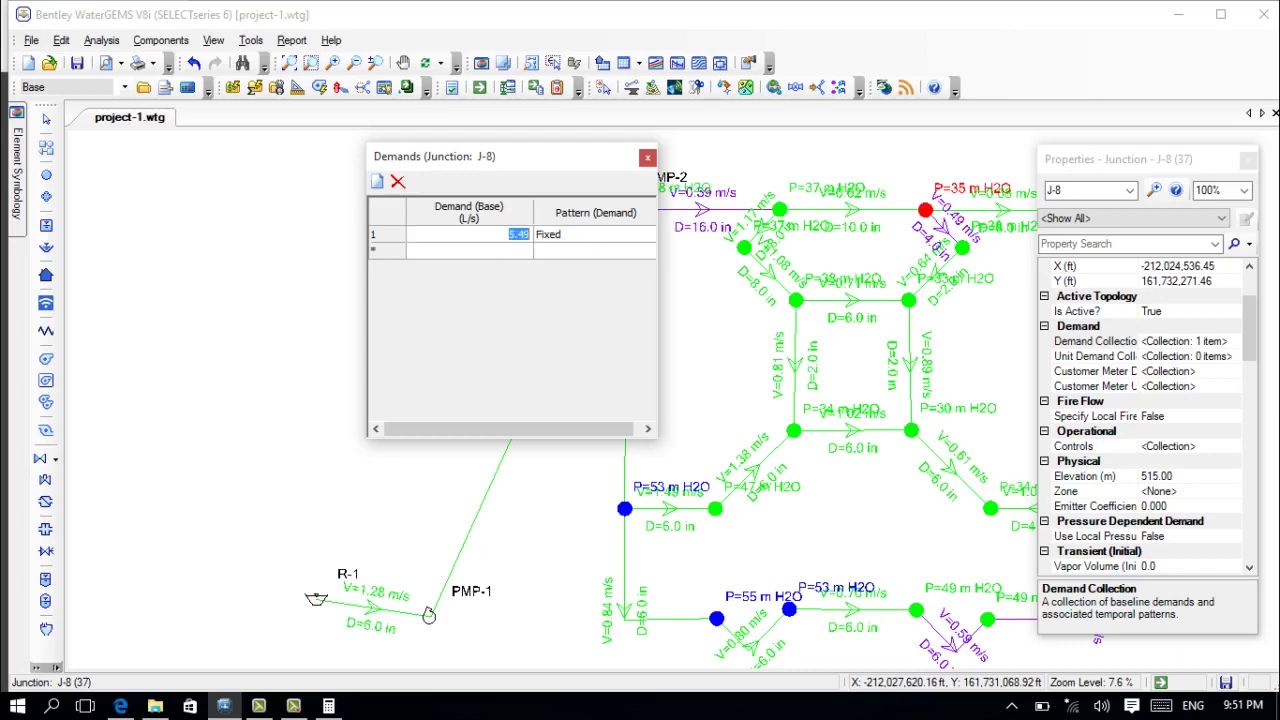
key(BackSpace)
text(2.678)
key(Tab)
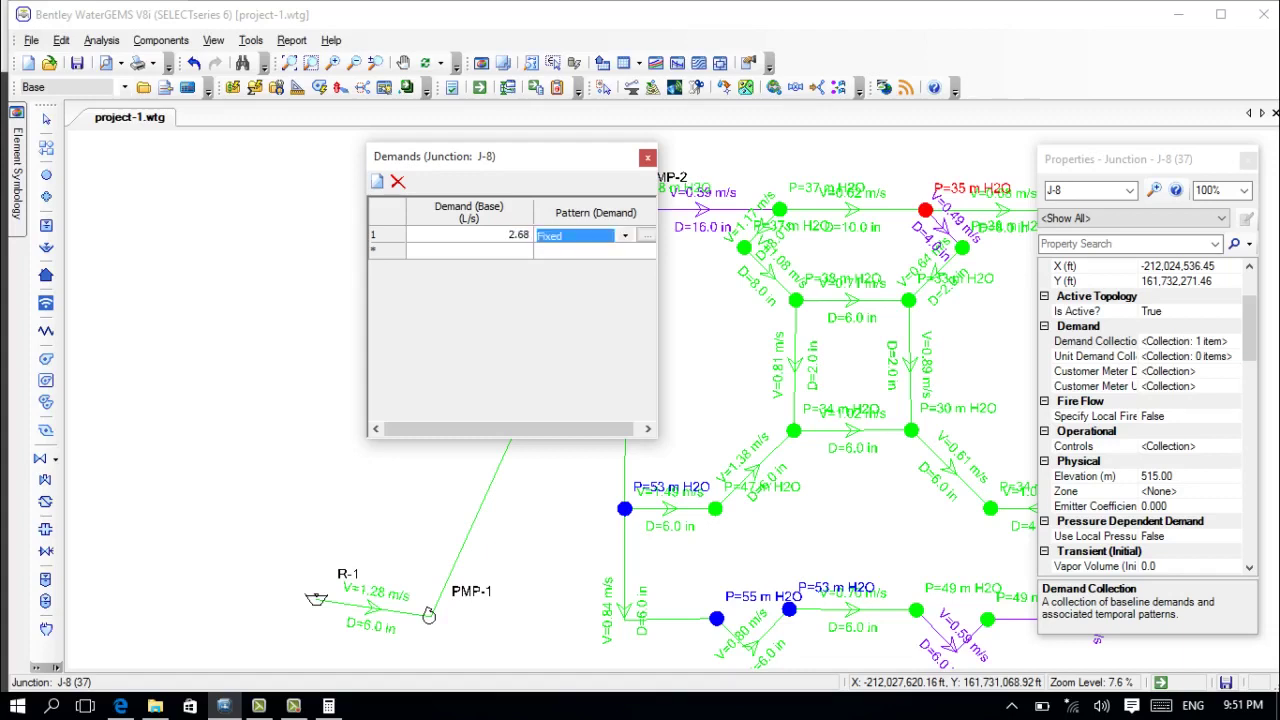
click(625, 236)
click(586, 266)
Select junction J-9, diagonally below J-8, and divide its base demand of 2.69 by 2.05 in Calculator.
double_click(961, 247)
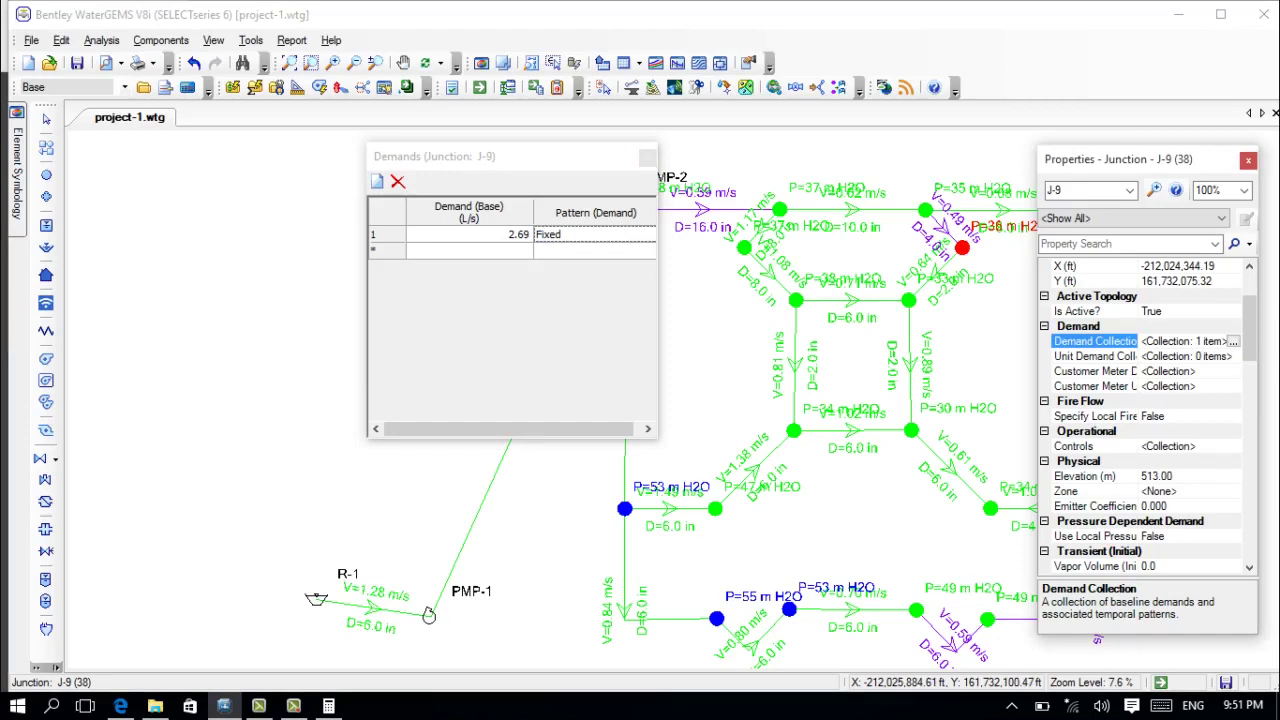
click(328, 706)
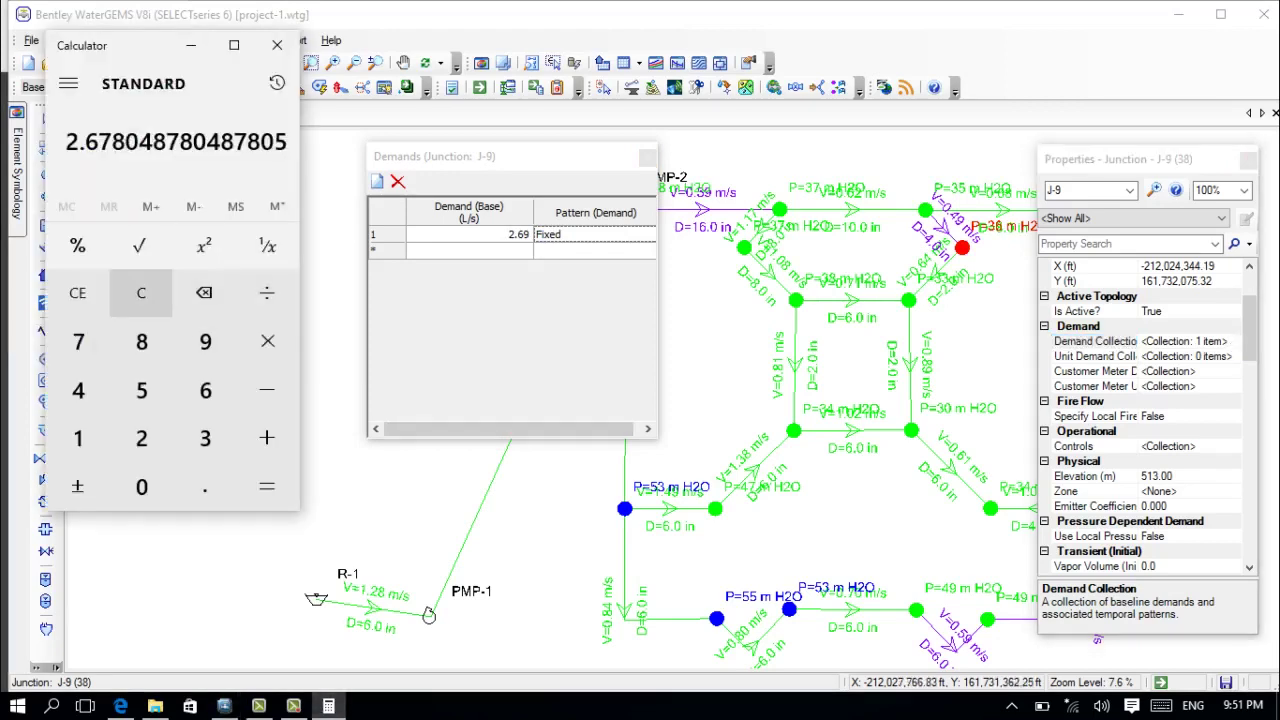
click(141, 293)
click(141, 438)
click(205, 486)
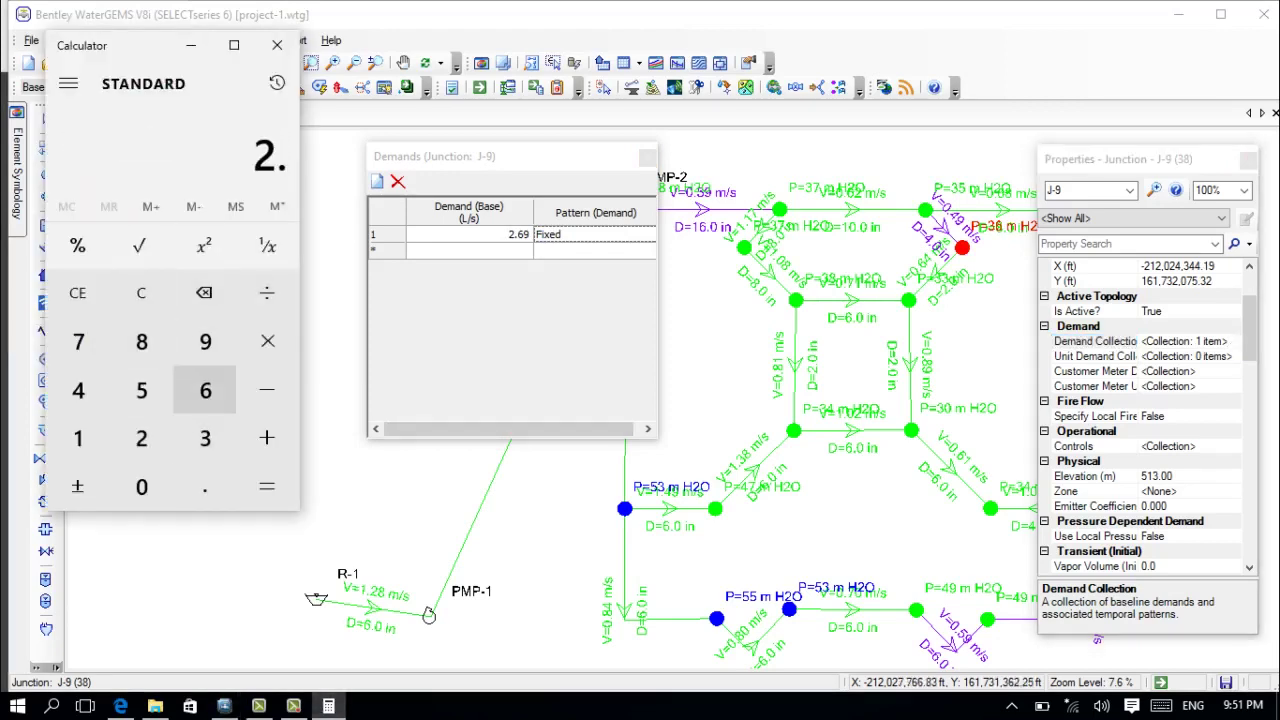
click(205, 390)
click(205, 341)
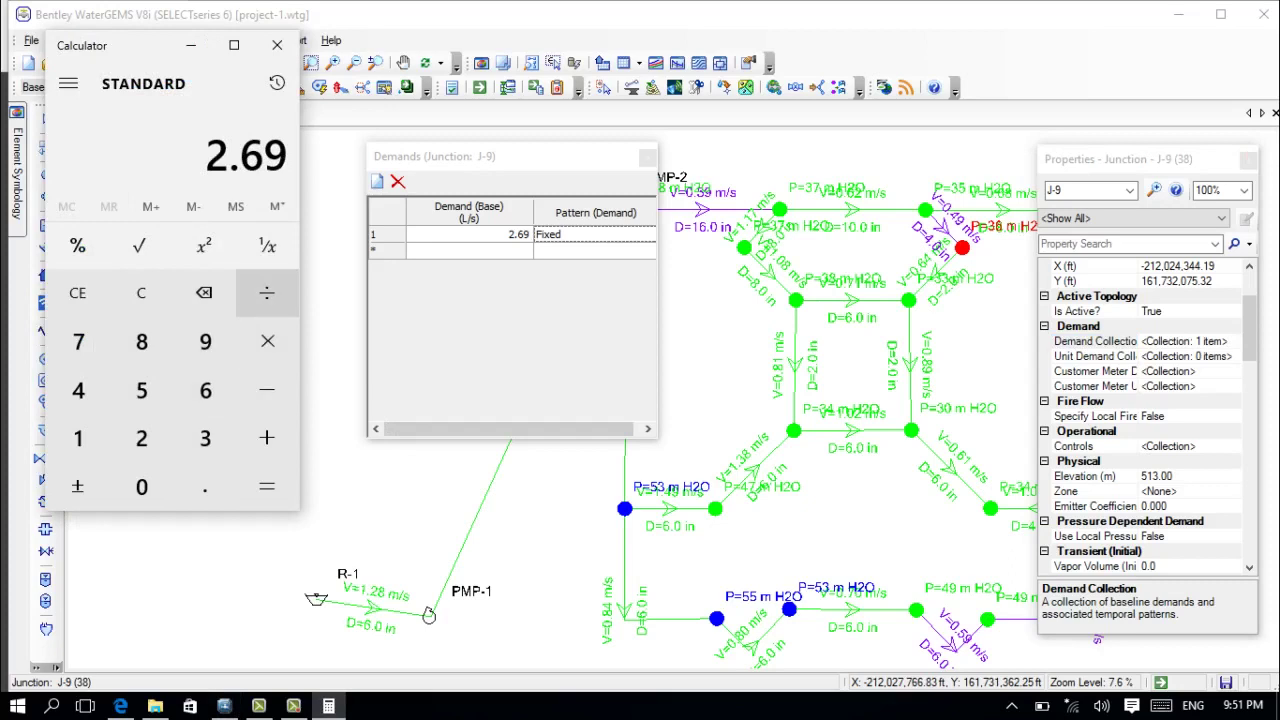
click(266, 292)
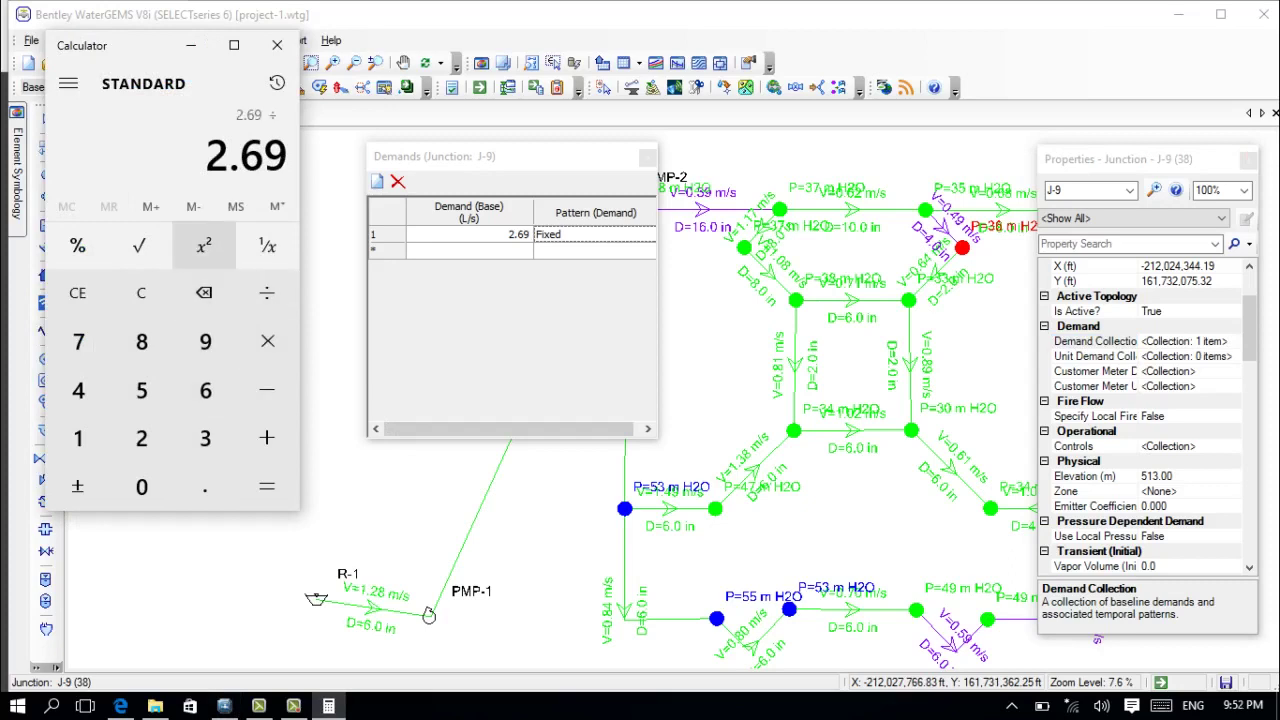
click(141, 438)
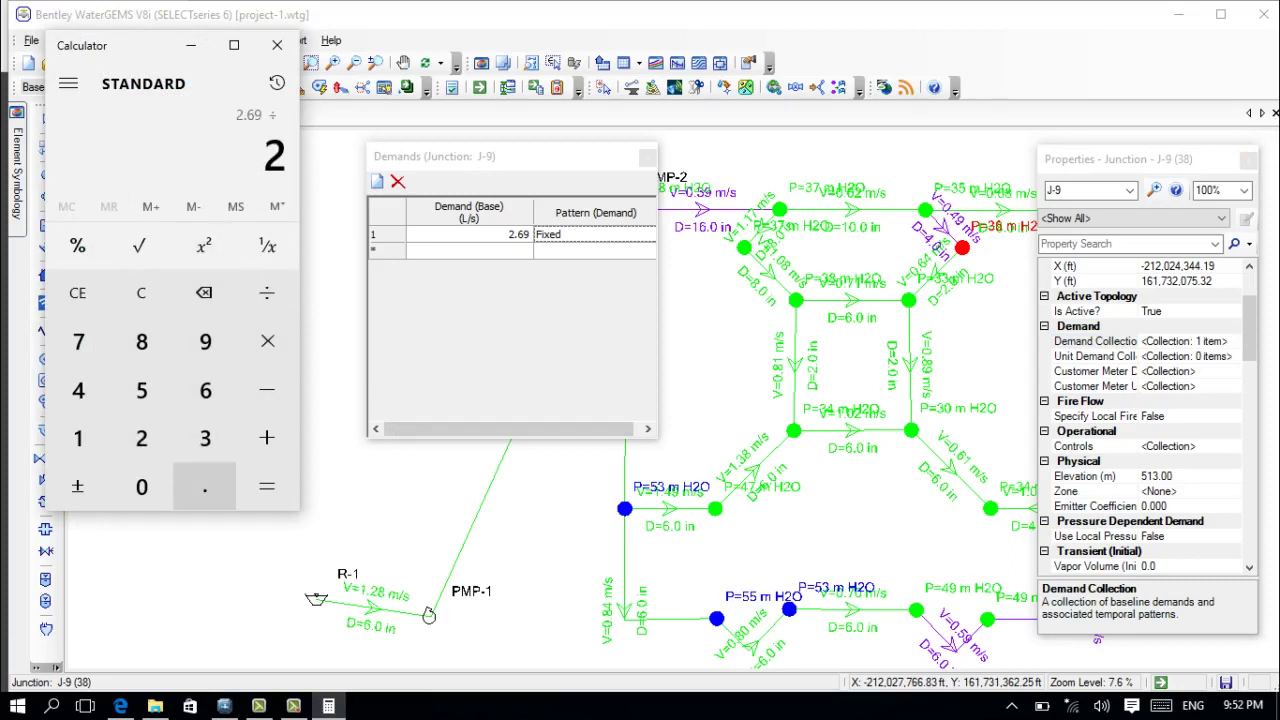
click(204, 486)
click(141, 486)
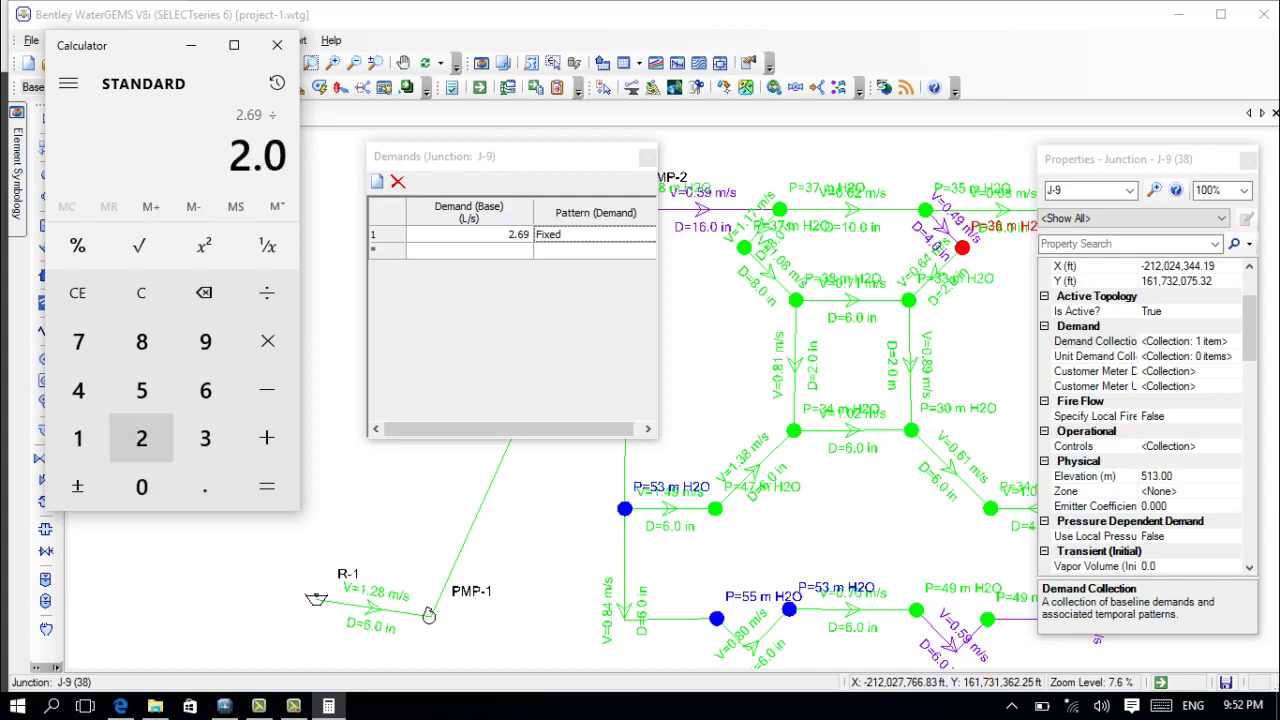
click(141, 390)
click(267, 486)
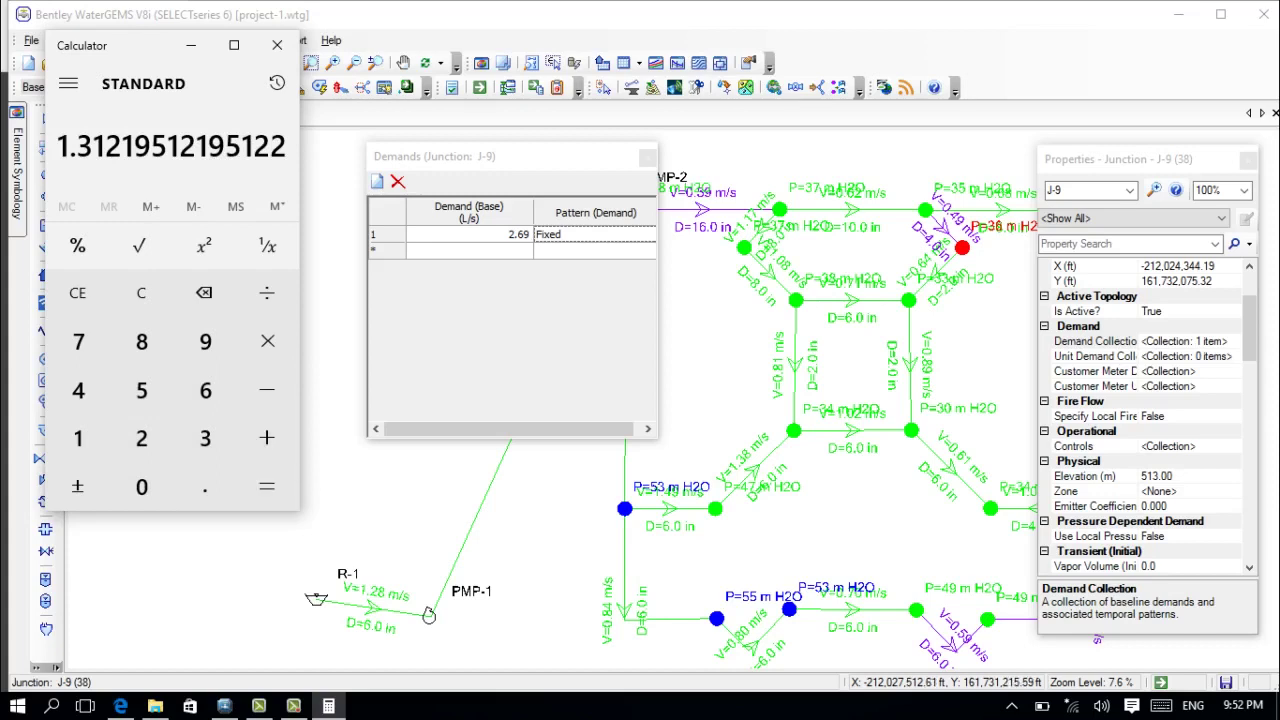
In WaterGEMS, set junction J-9's base demand to 1.312 L/s and delete the stray second demand row.
click(469, 251)
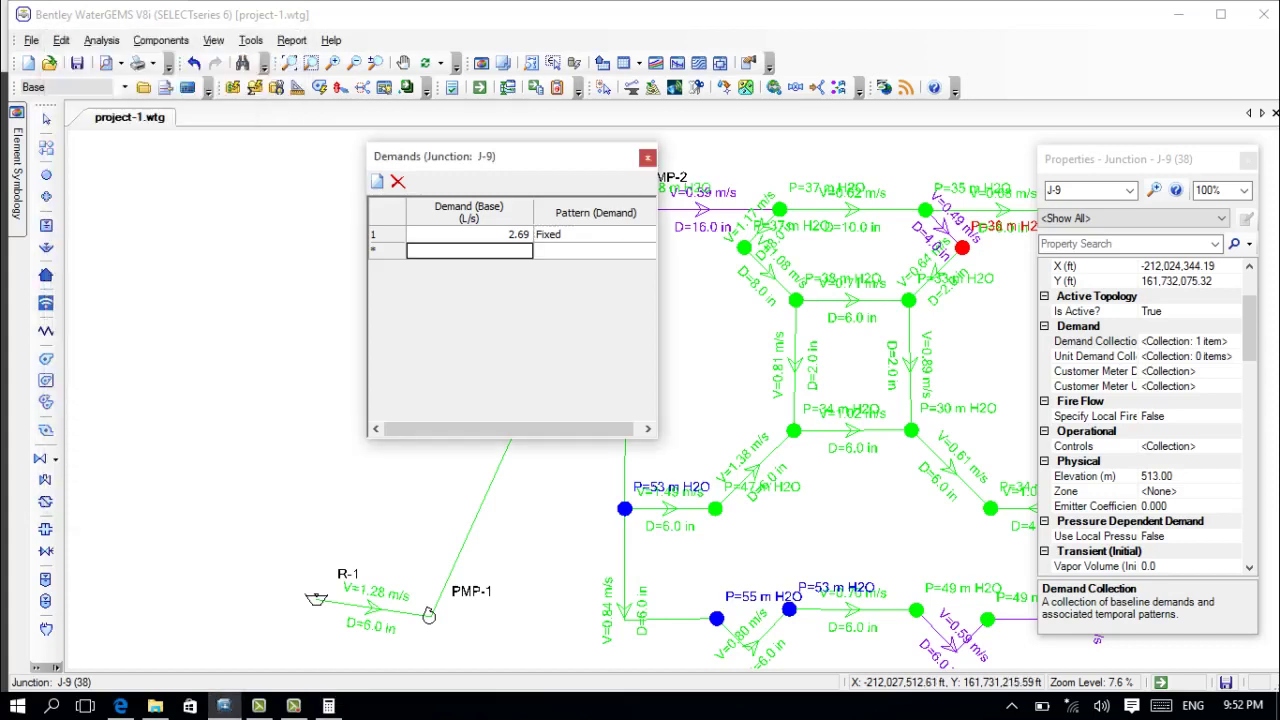
text(1)
text(.)
click(469, 234)
click(469, 234)
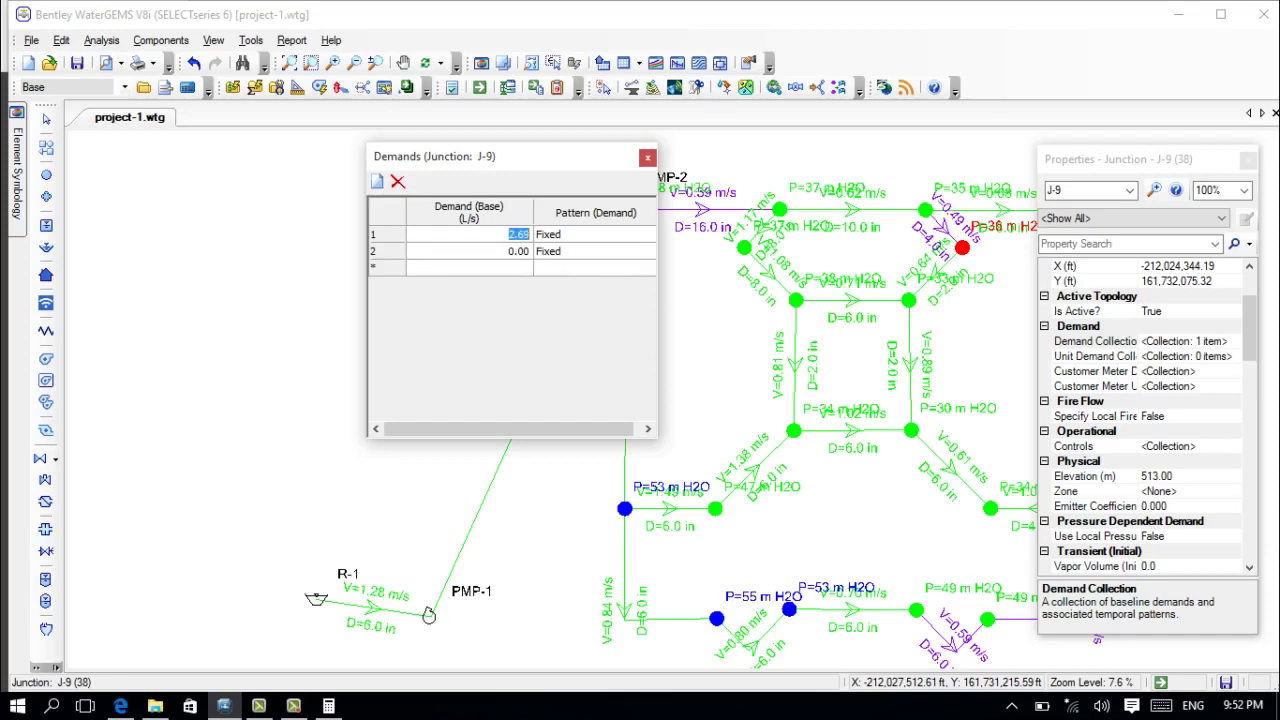
key(Delete)
text(1.312)
key(Return)
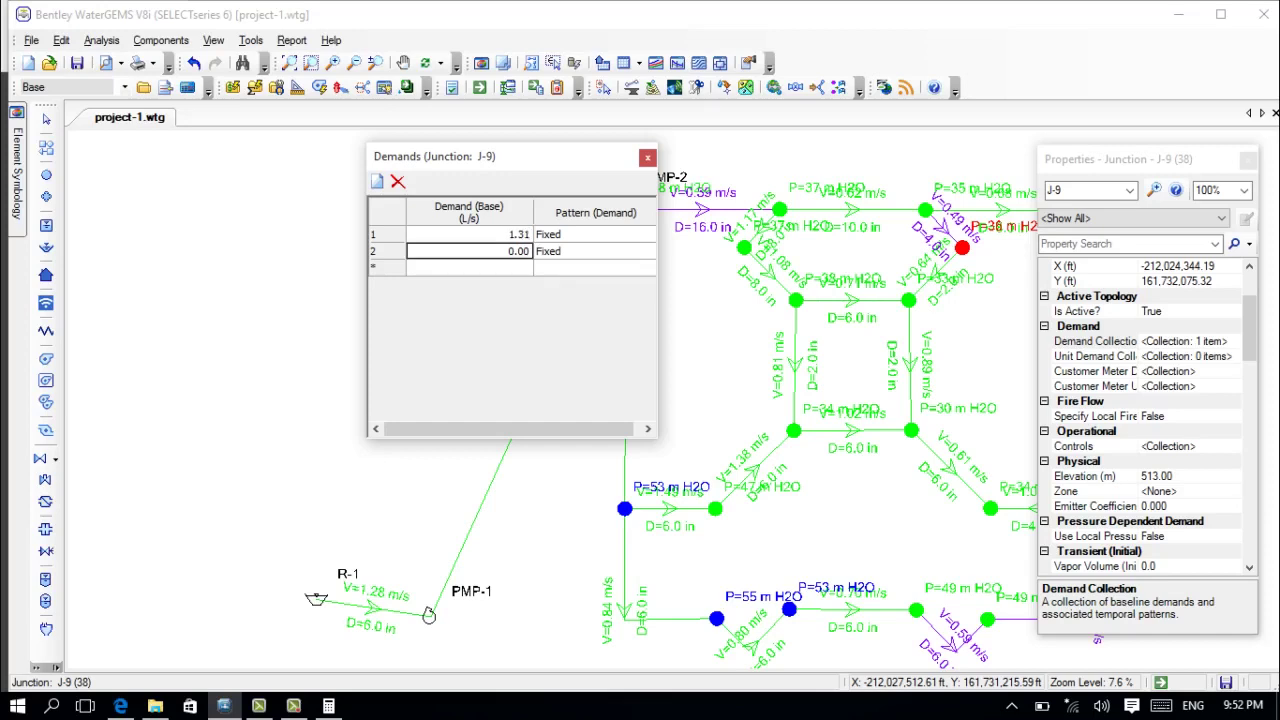
click(398, 181)
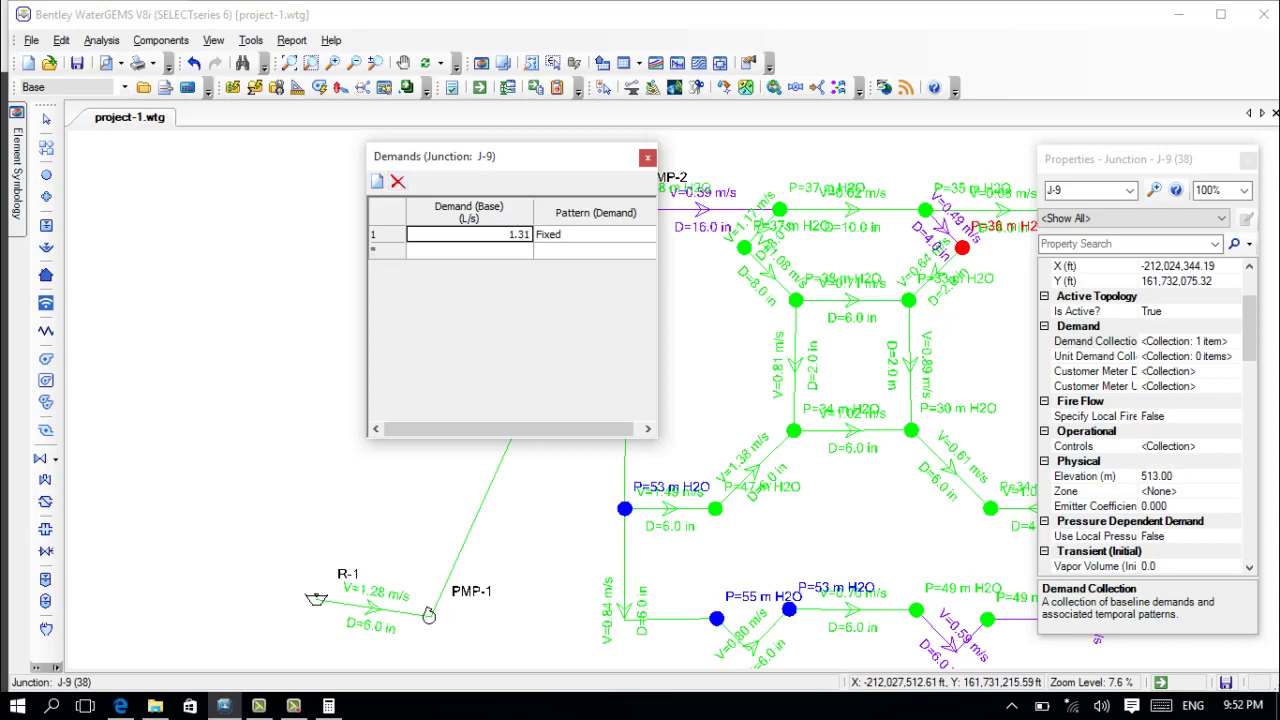
Assign Hydraulic Pattern - 1 as the demand pattern of junction J-9.
click(596, 235)
click(625, 236)
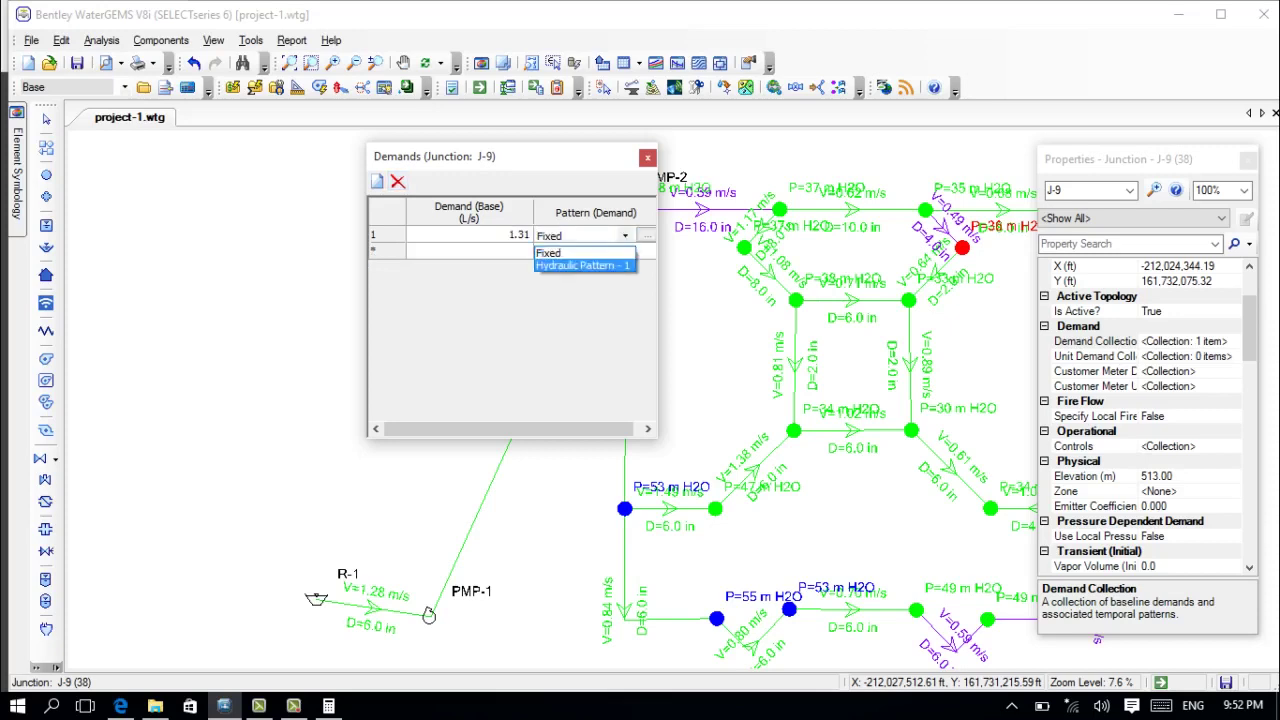
click(584, 266)
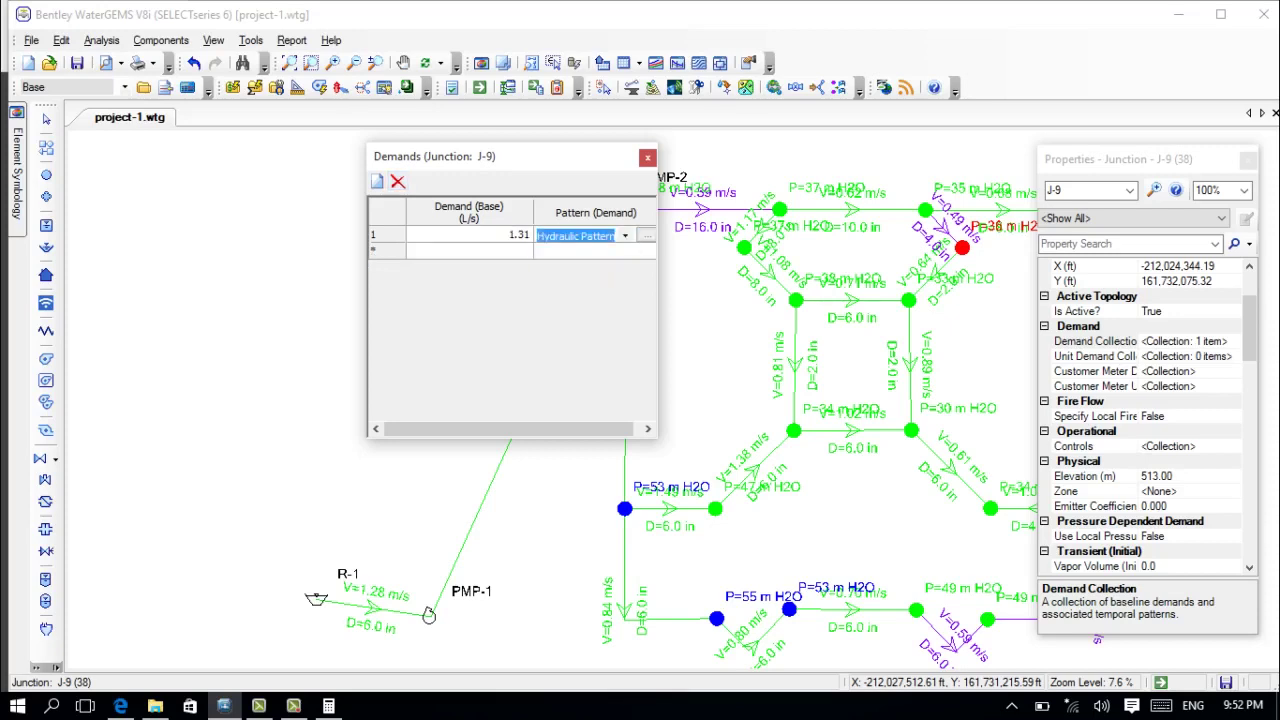
Select junction J-10, diagonally below J-9, and divide its base demand of 12.48 by 2.05 in Calculator.
click(908, 300)
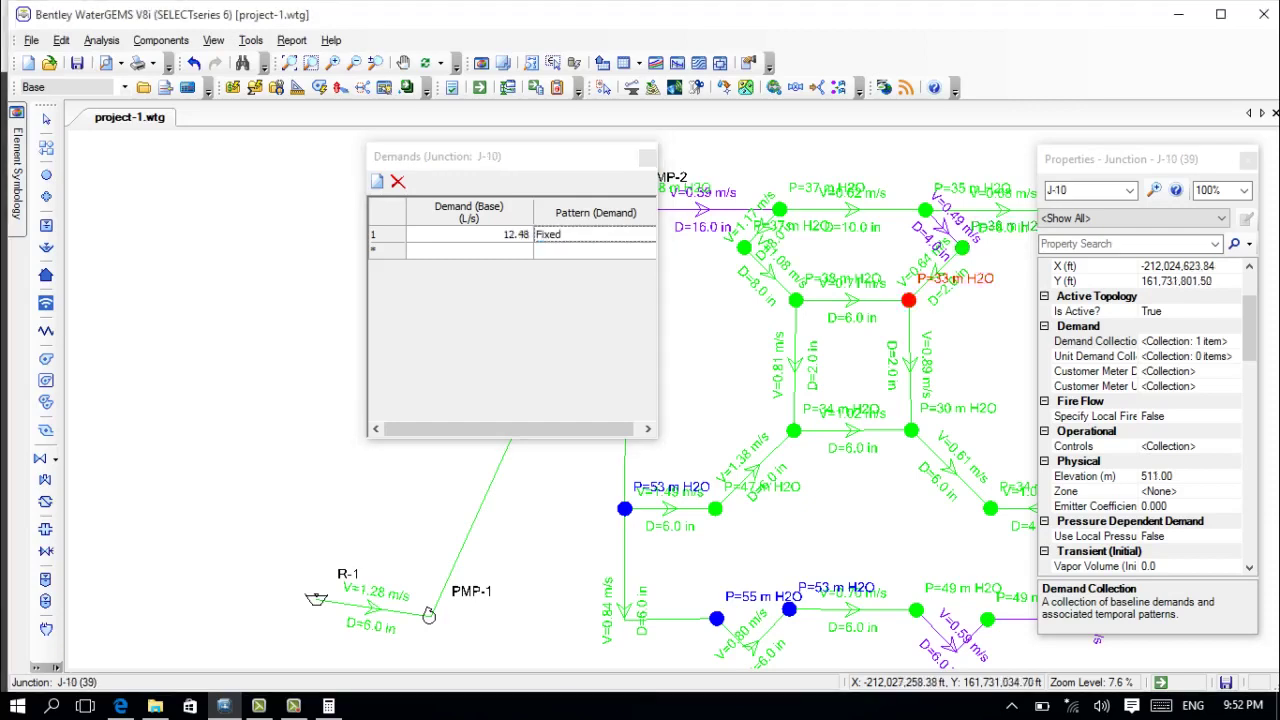
mouse_move(258, 706)
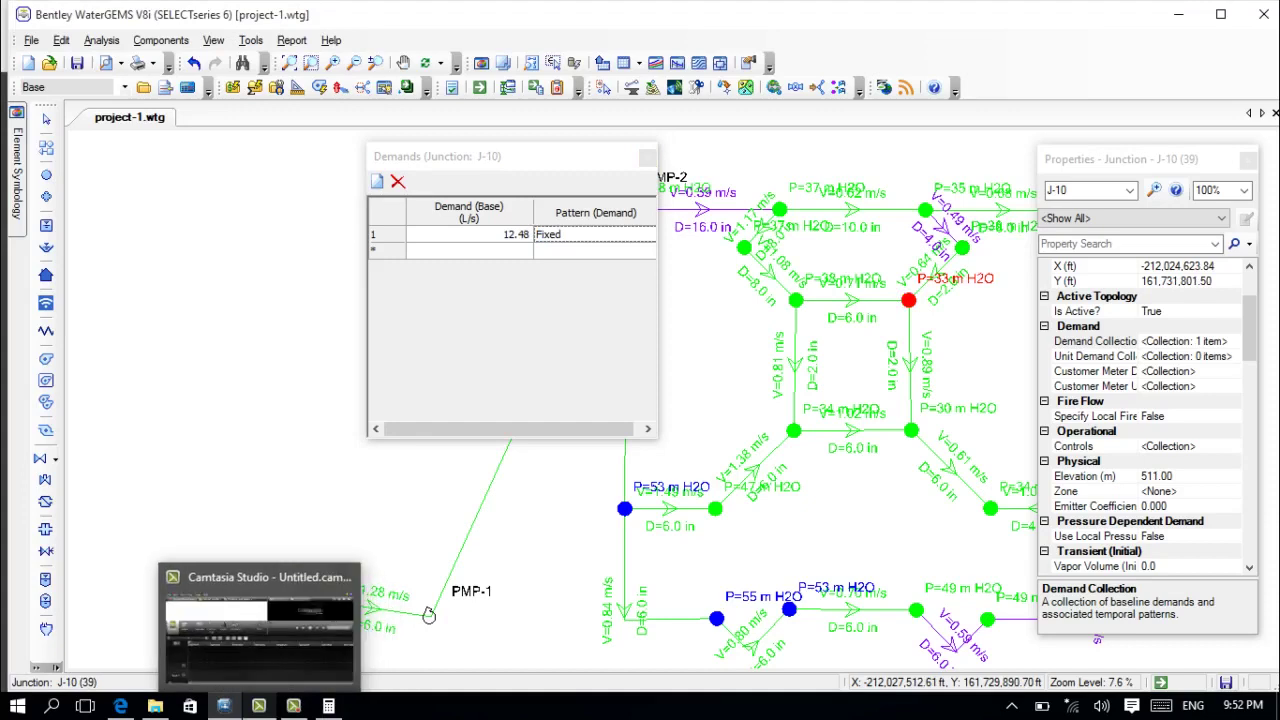
click(328, 706)
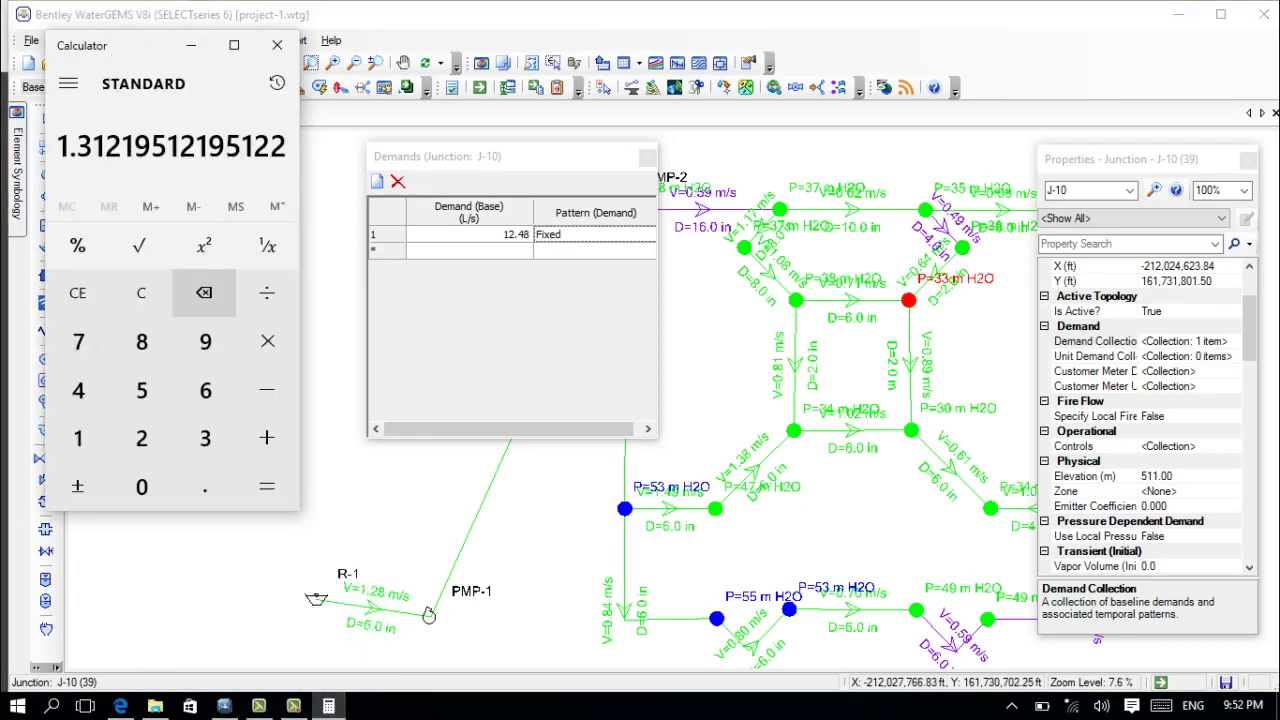
click(141, 292)
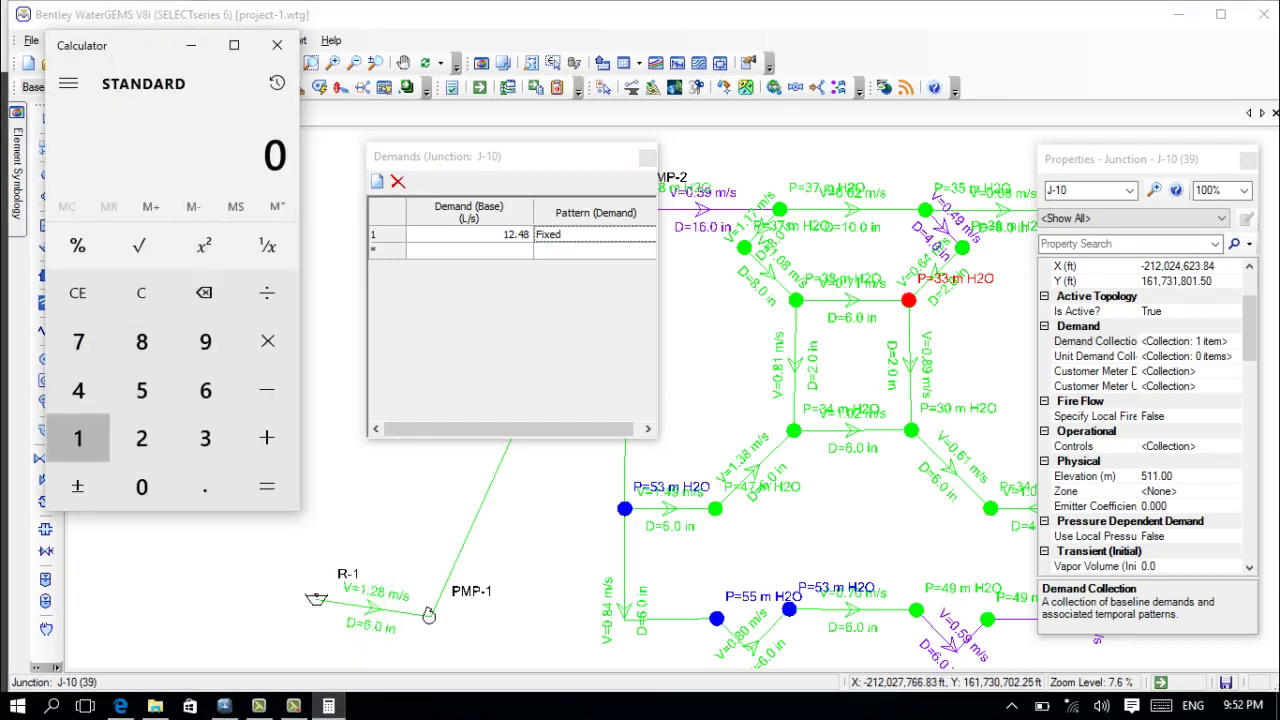
click(78, 438)
click(141, 438)
click(205, 486)
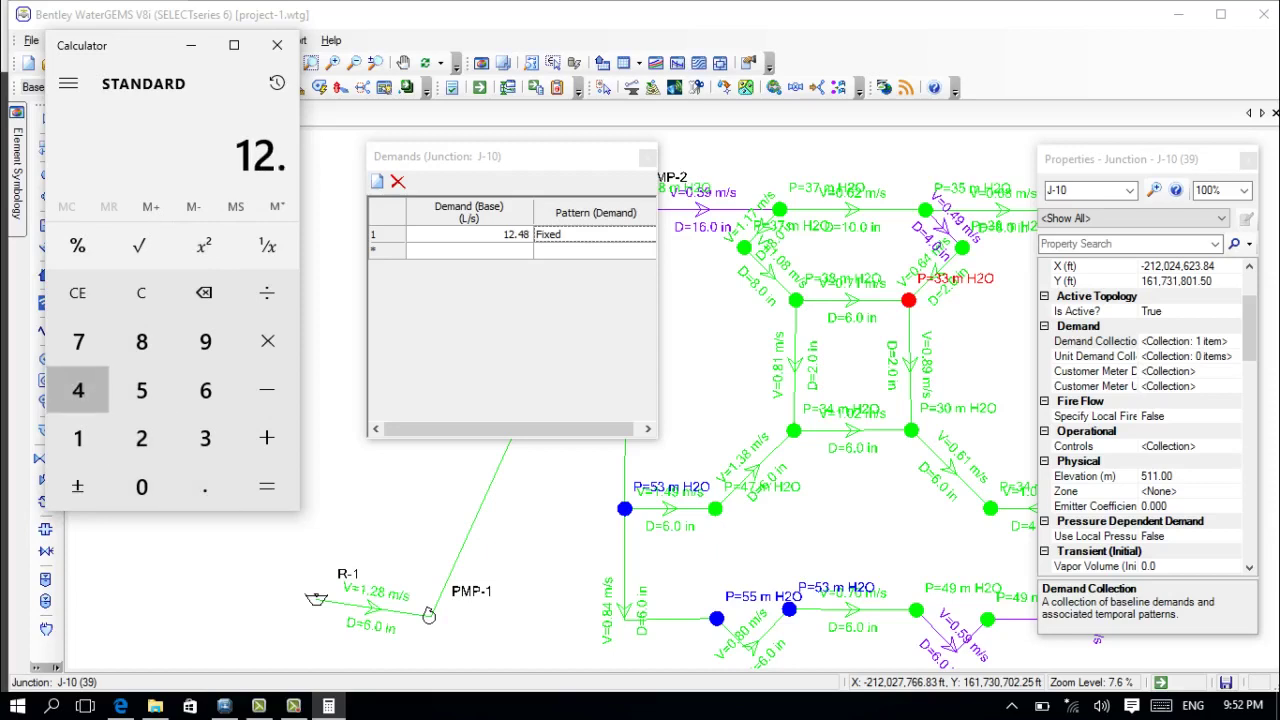
click(78, 390)
click(141, 341)
click(266, 292)
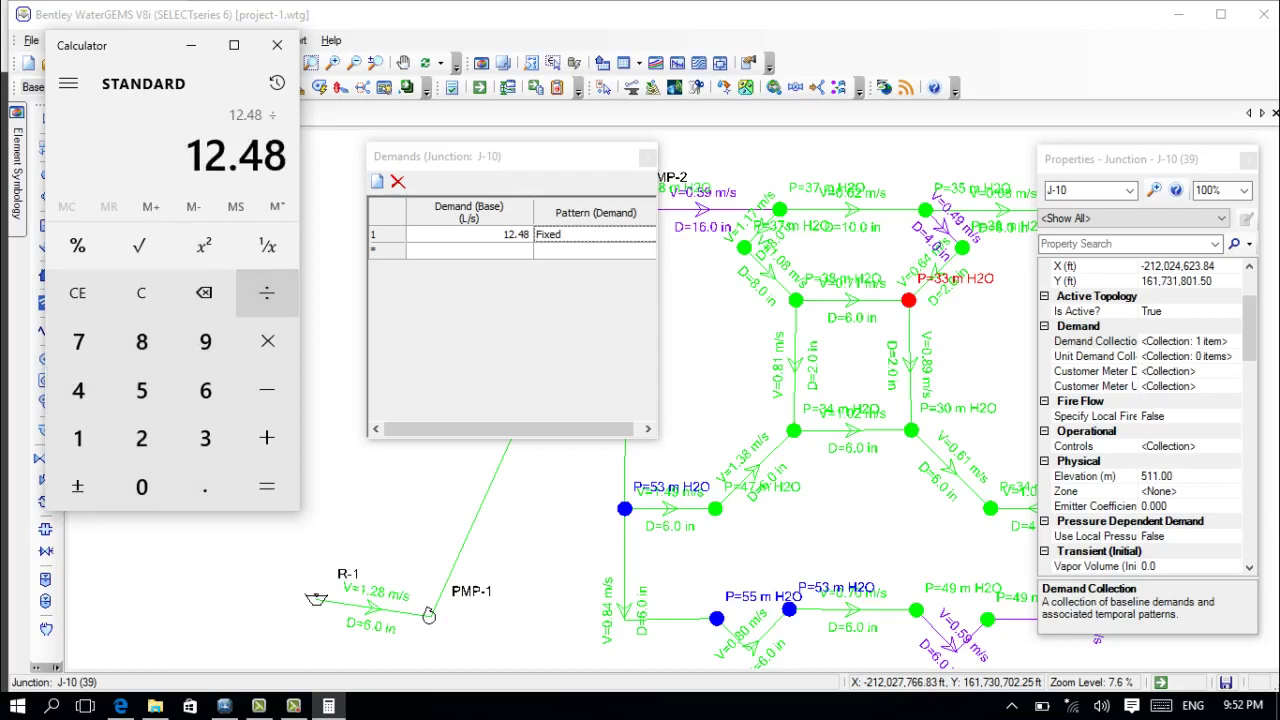
click(141, 438)
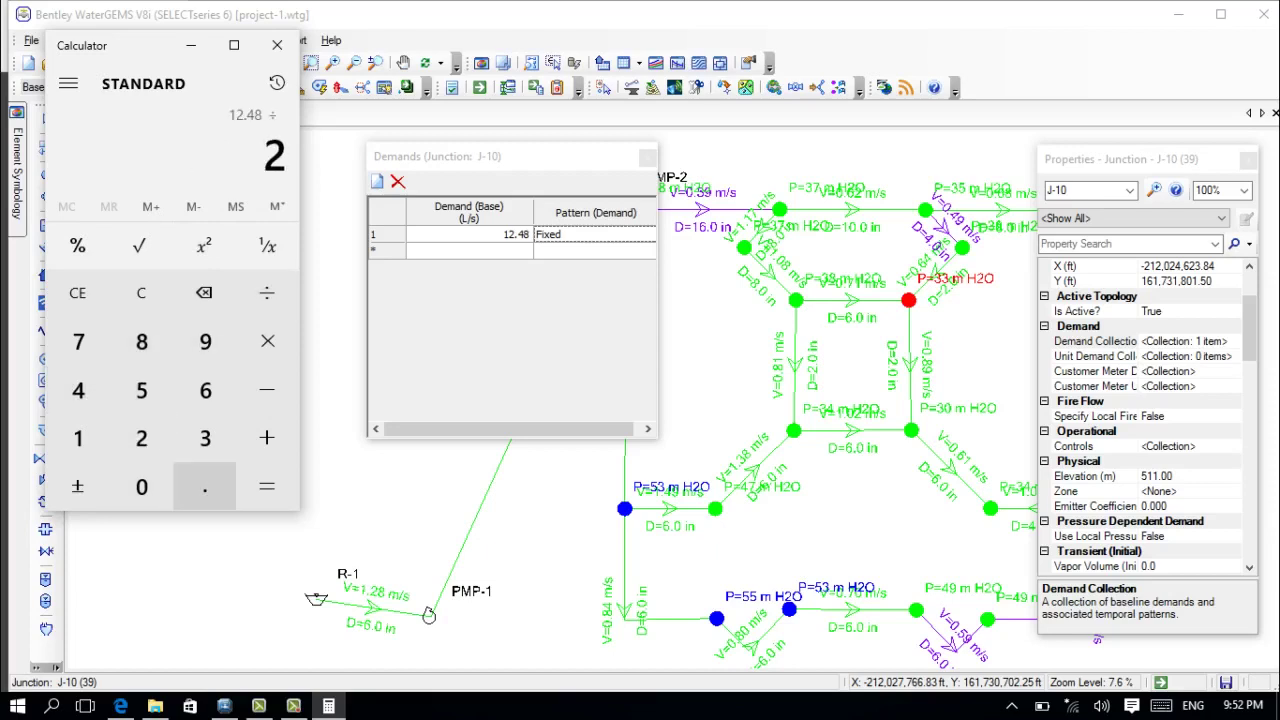
click(205, 486)
click(141, 486)
click(141, 390)
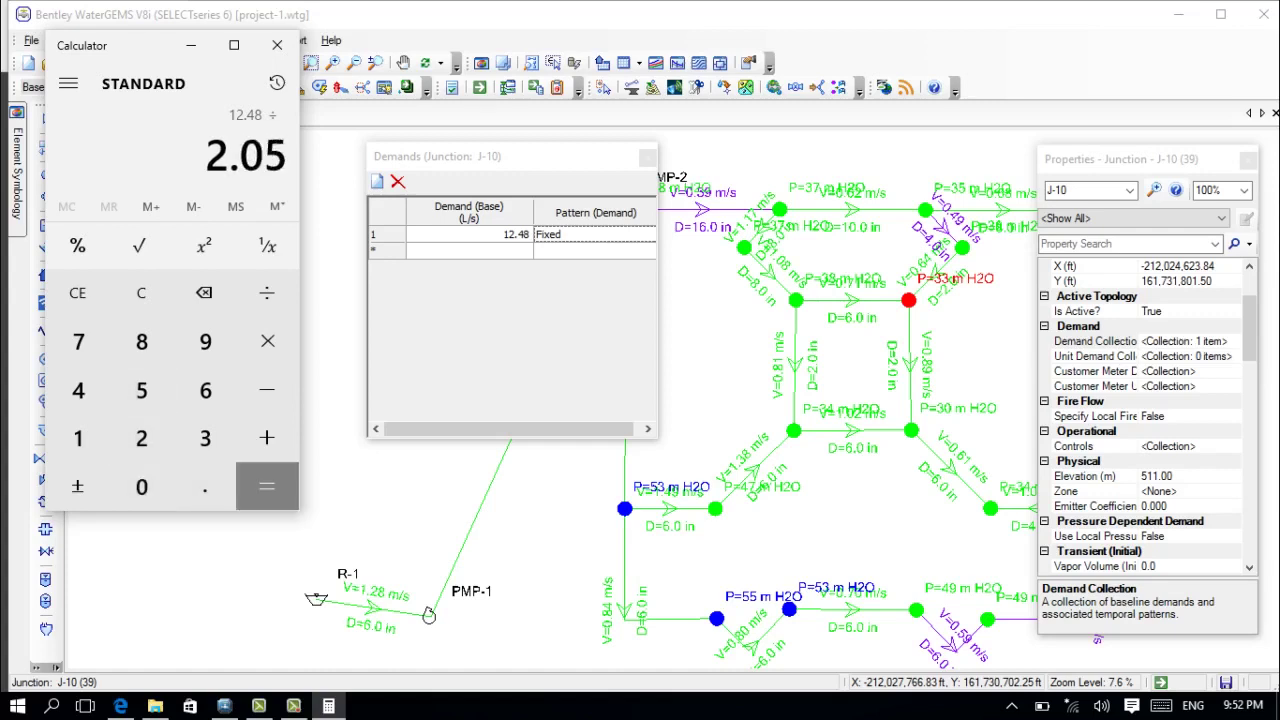
click(266, 486)
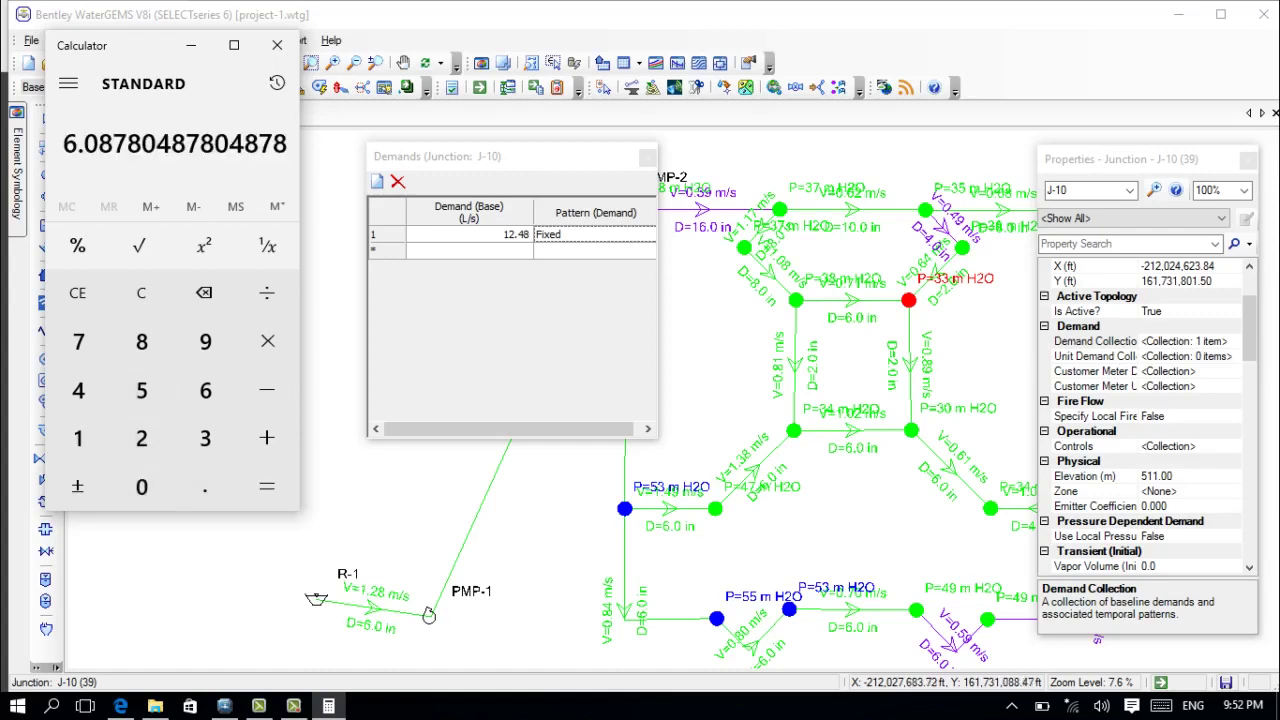
In WaterGEMS, set junction J-10's base demand to 6.08 L/s and assign Hydraulic Pattern - 1 as its demand pattern.
click(480, 234)
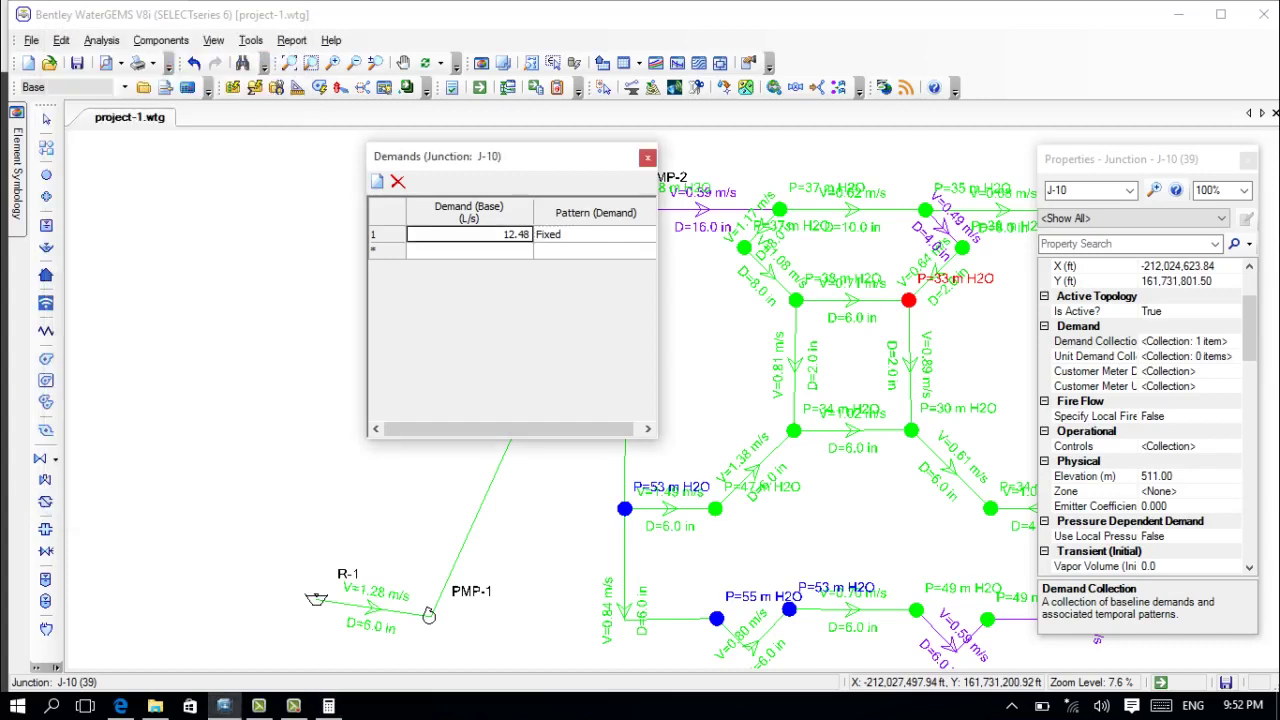
key(BackSpace)
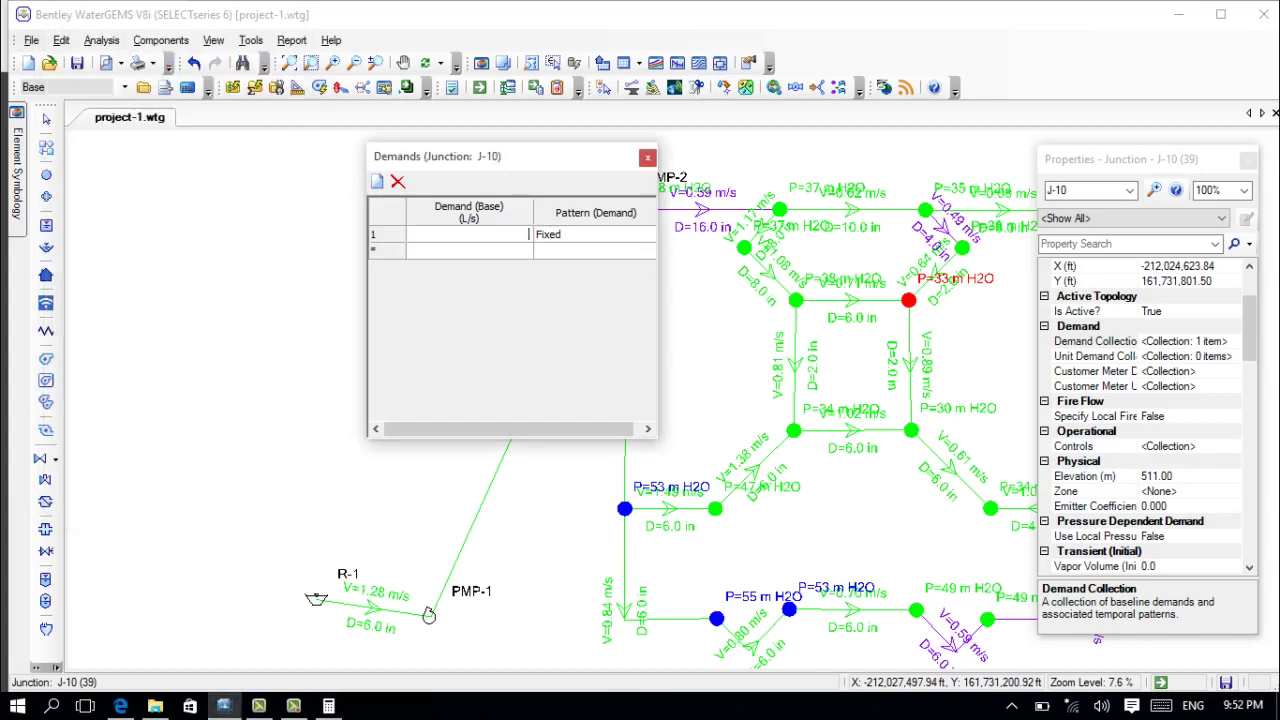
text(5)
text(.0)
text(78)
key(Tab)
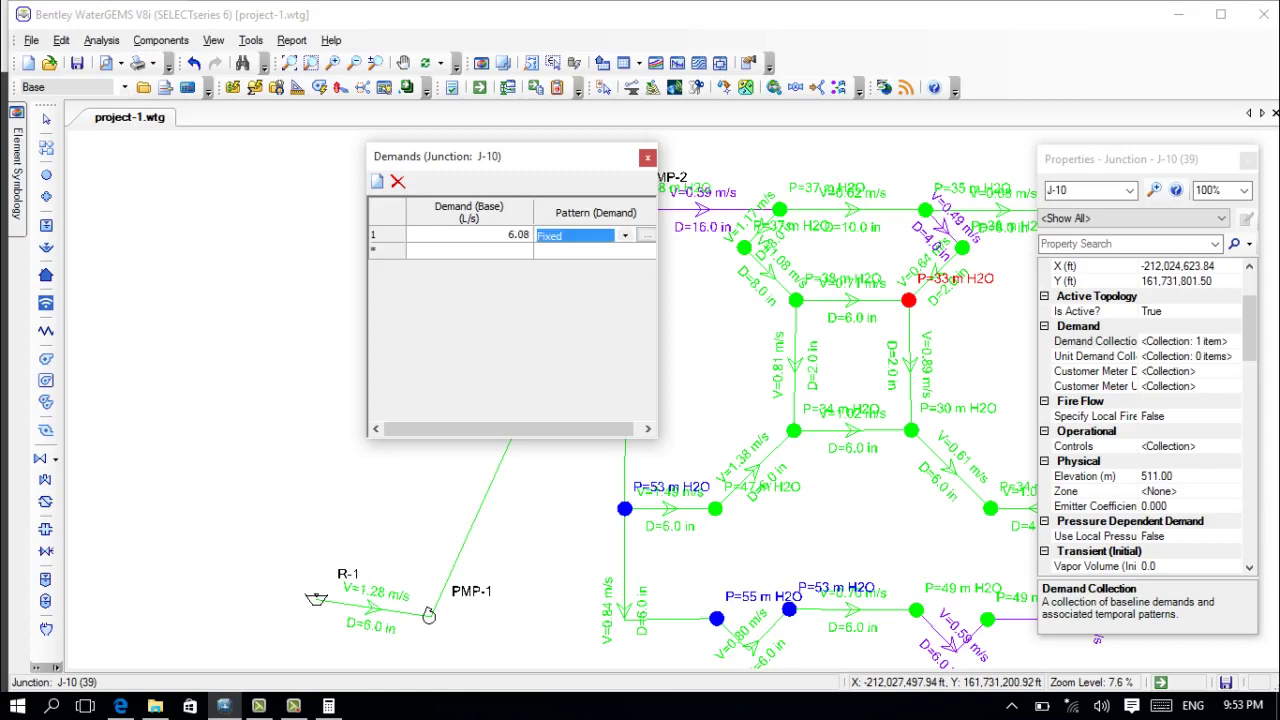
click(625, 236)
click(582, 266)
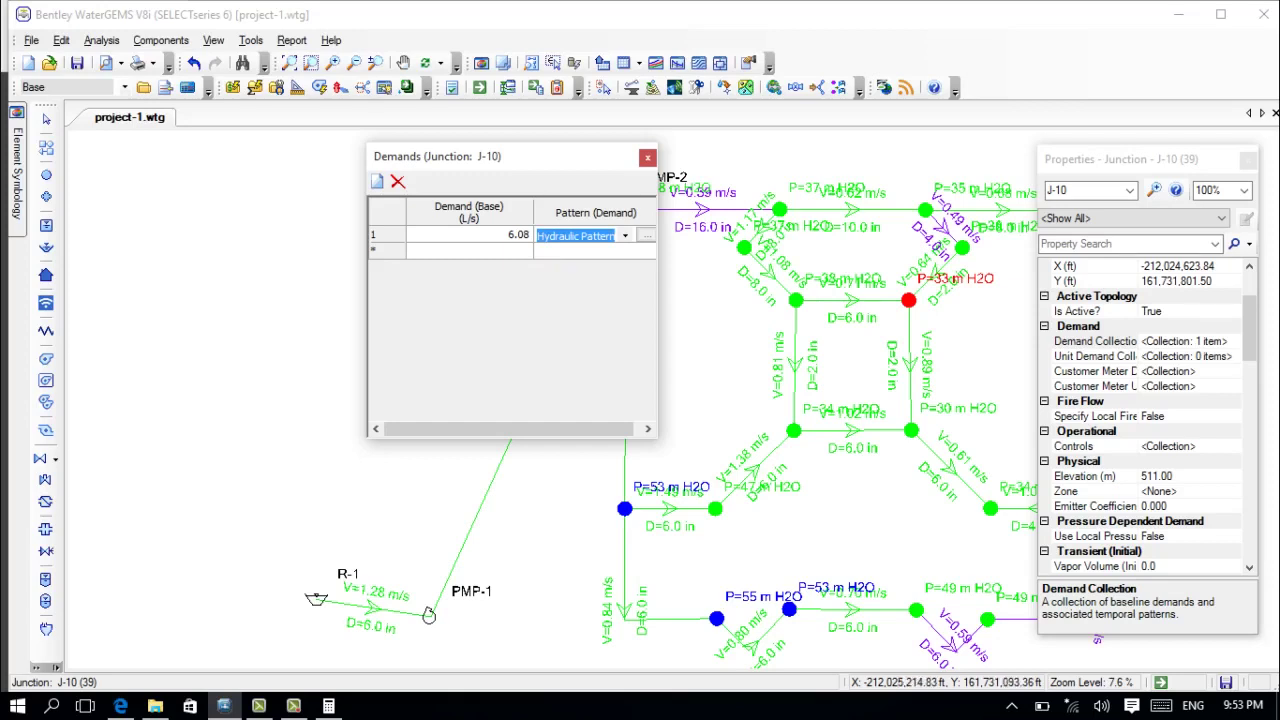
Select junction J-11, directly below J-10, and divide its base demand of 9.20 by 2.05 in Calculator.
click(909, 429)
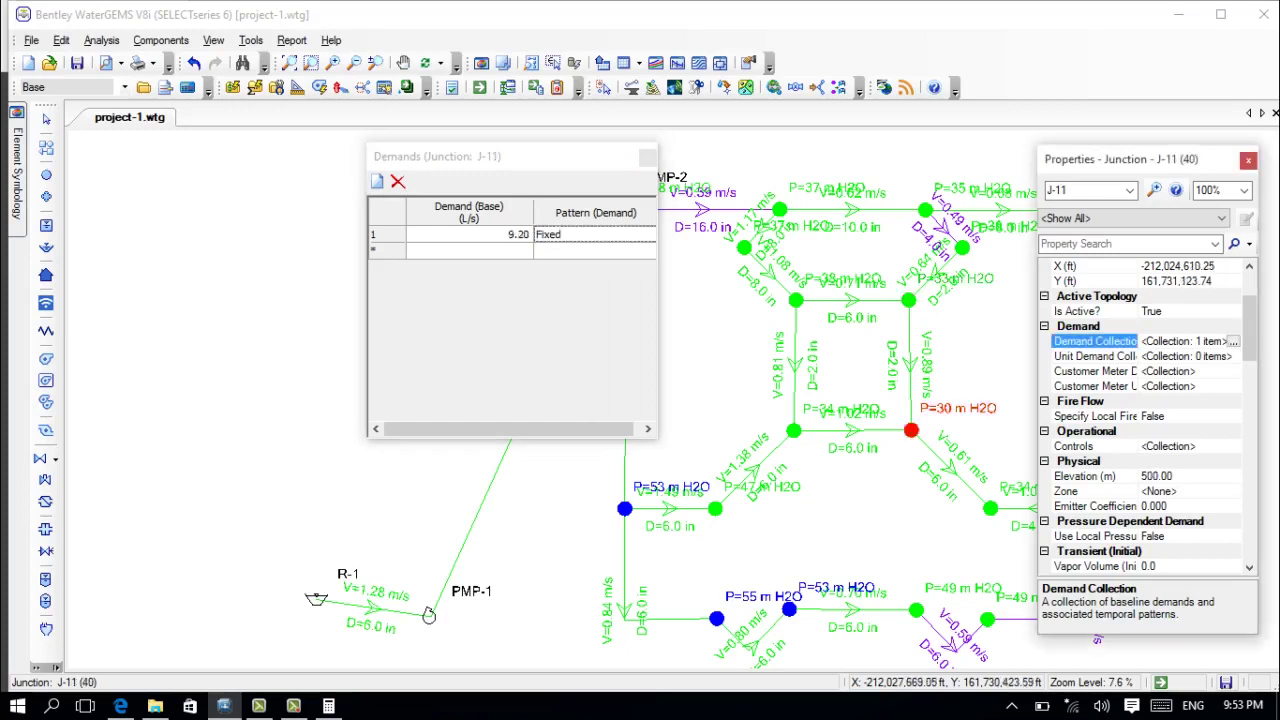
click(328, 706)
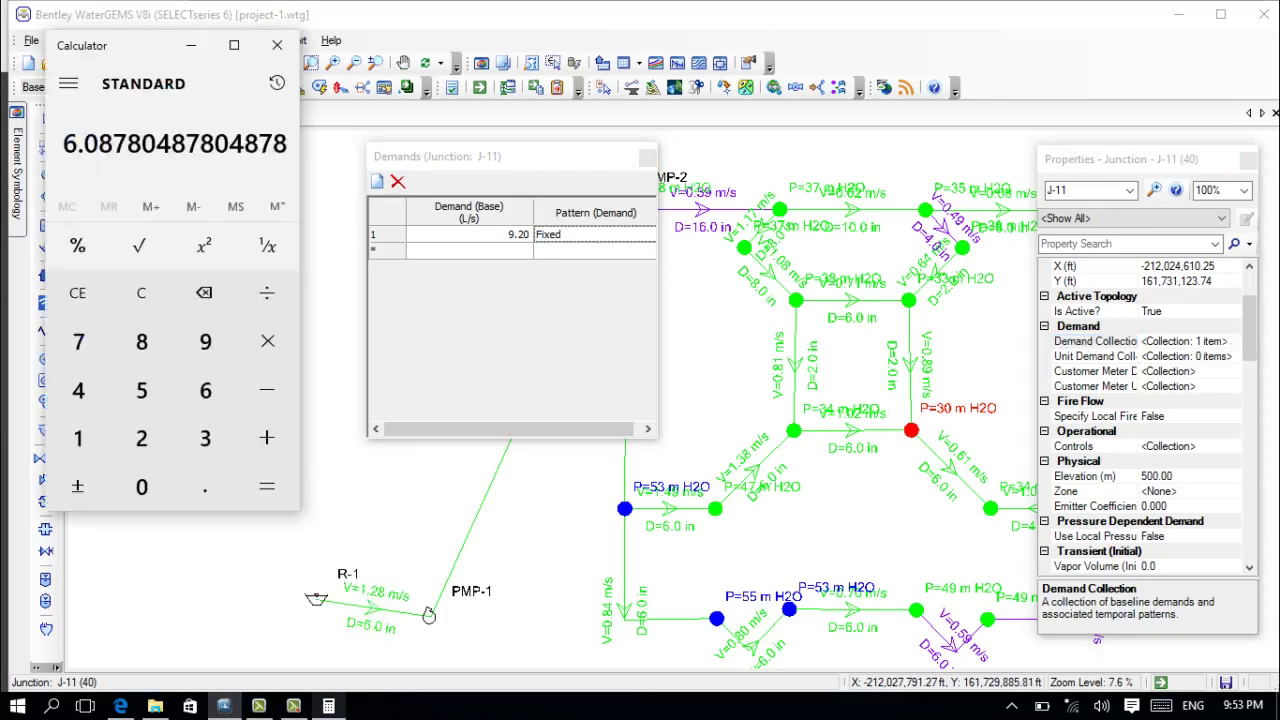
click(141, 293)
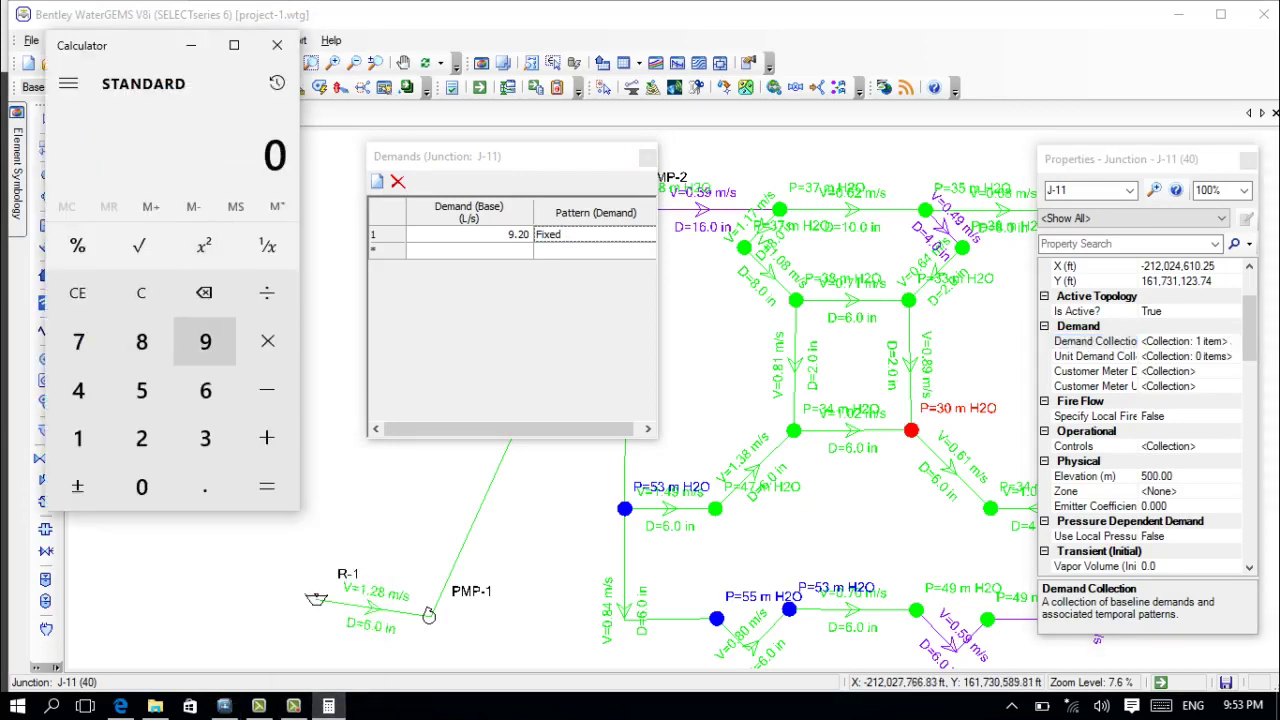
click(205, 341)
click(205, 486)
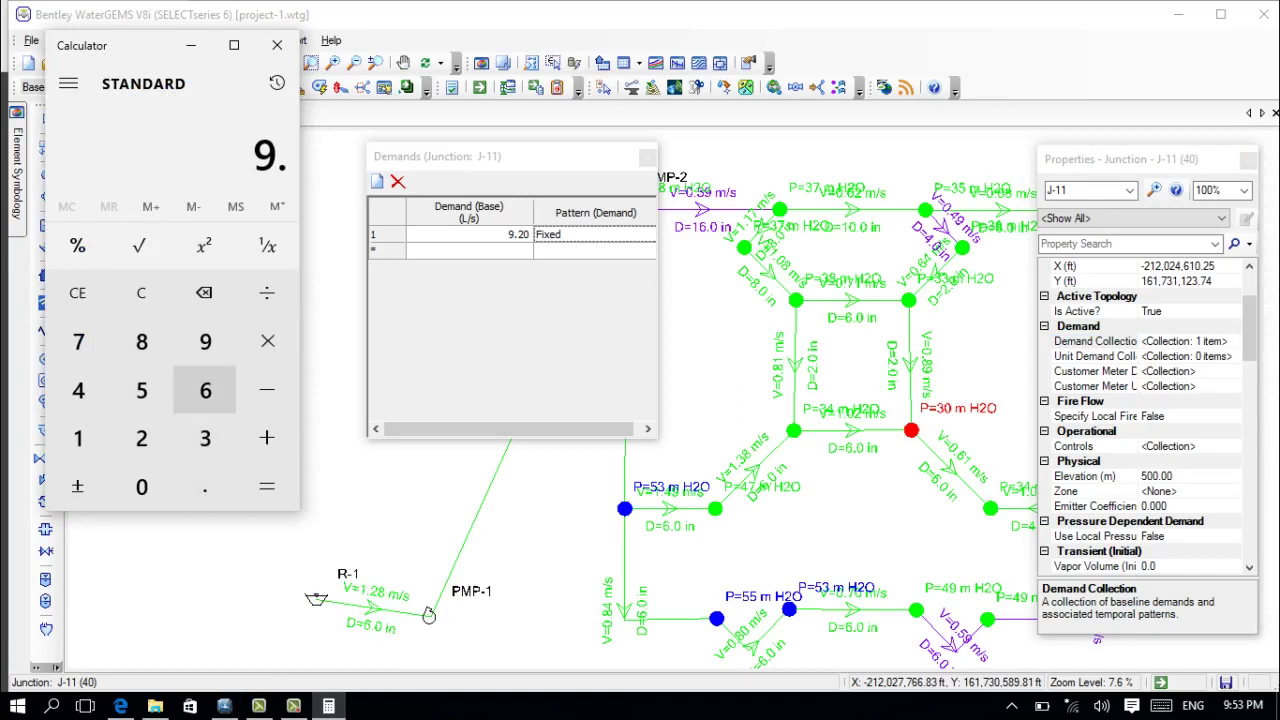
click(141, 438)
click(141, 486)
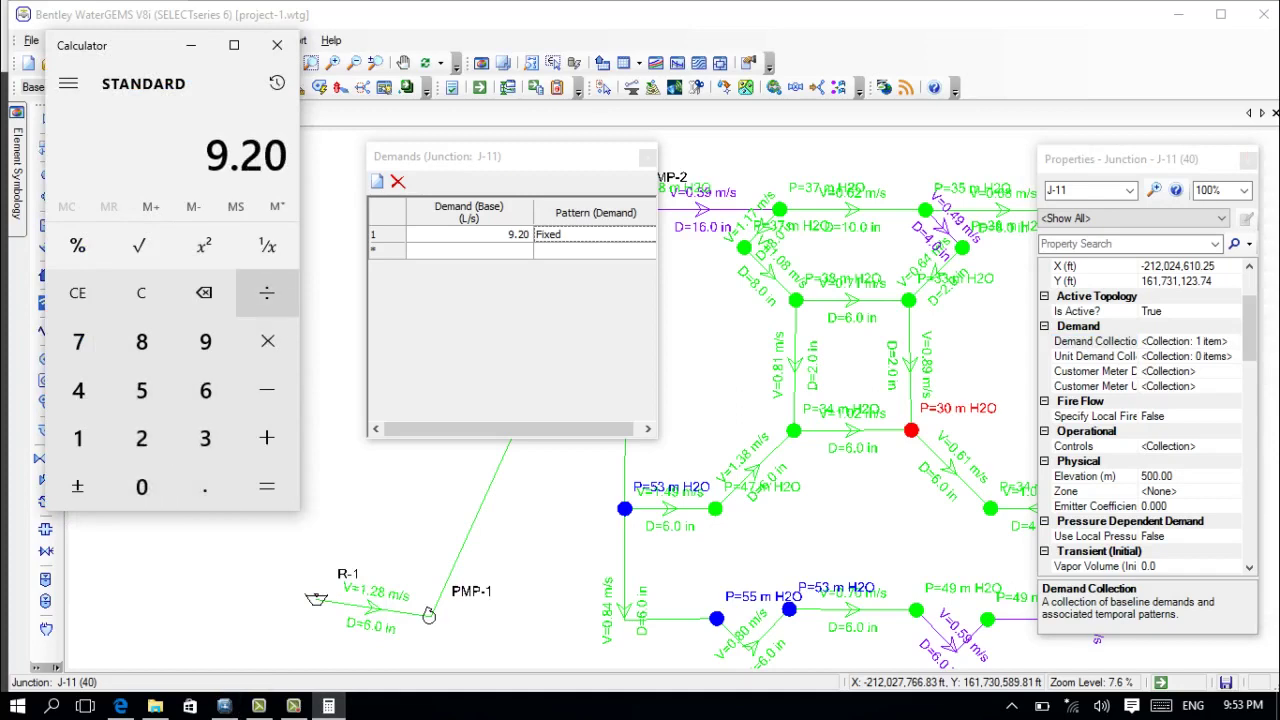
click(267, 293)
click(141, 438)
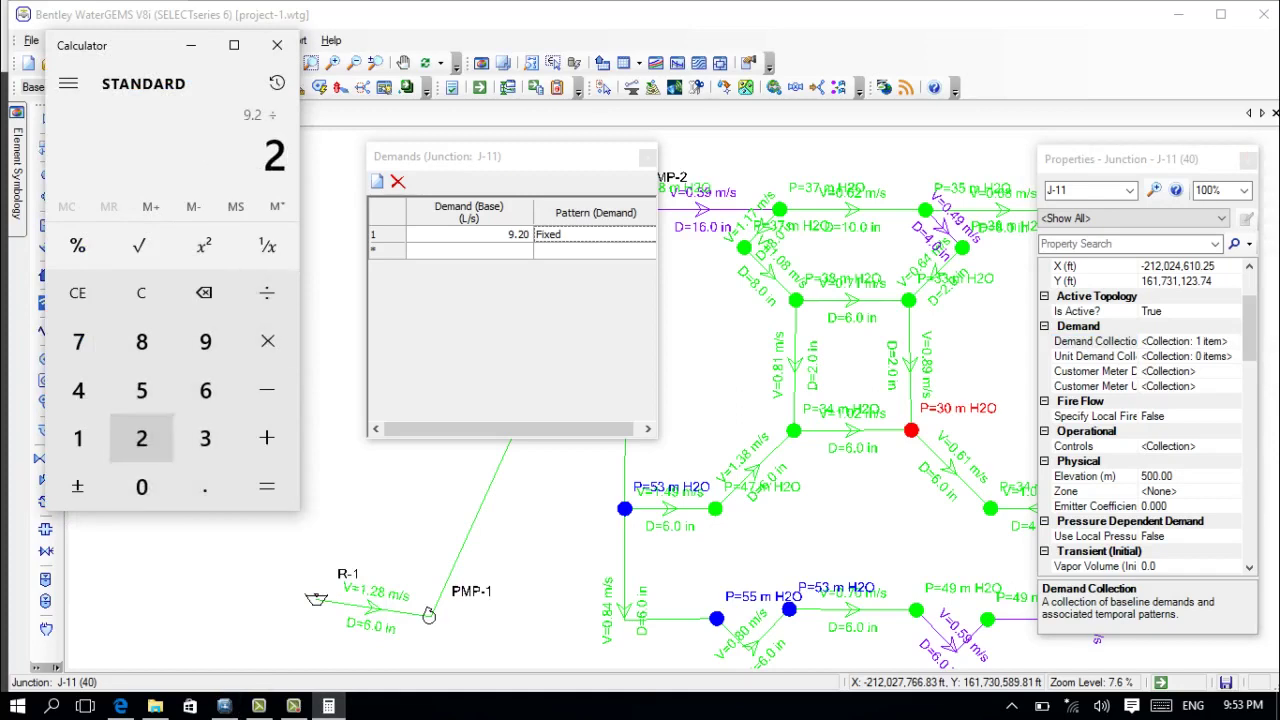
click(205, 486)
click(141, 486)
click(141, 390)
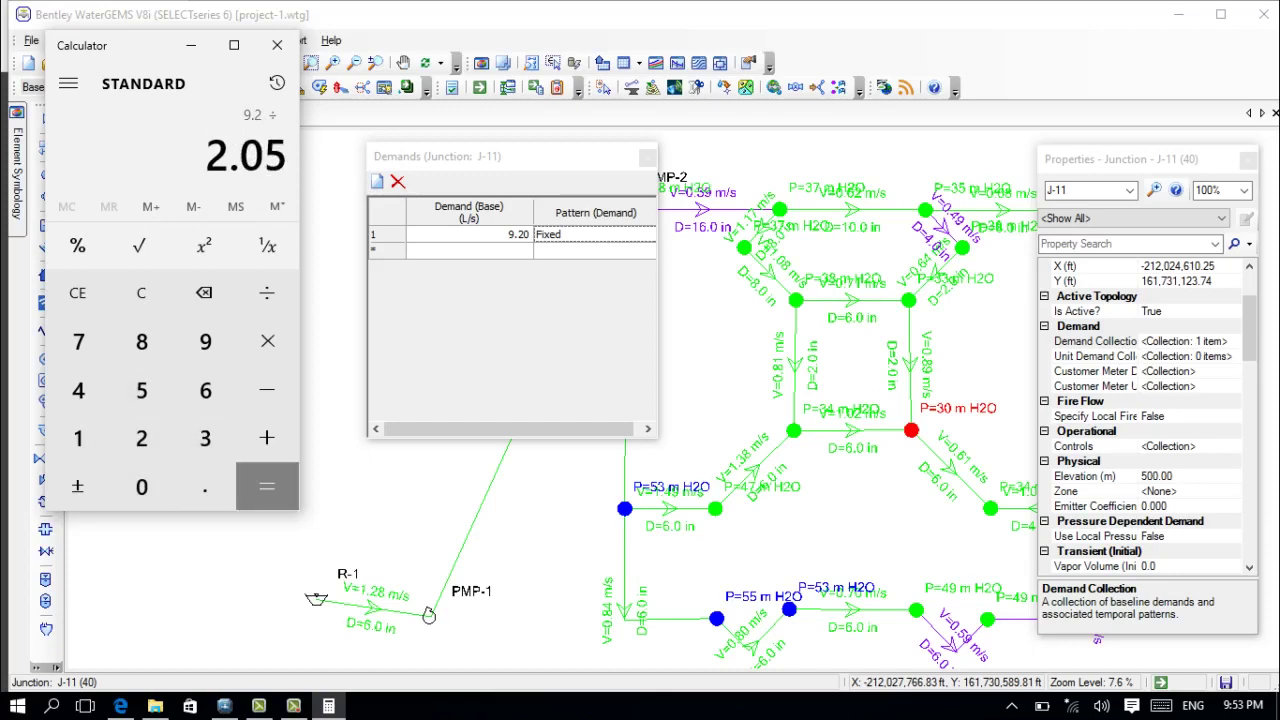
click(267, 486)
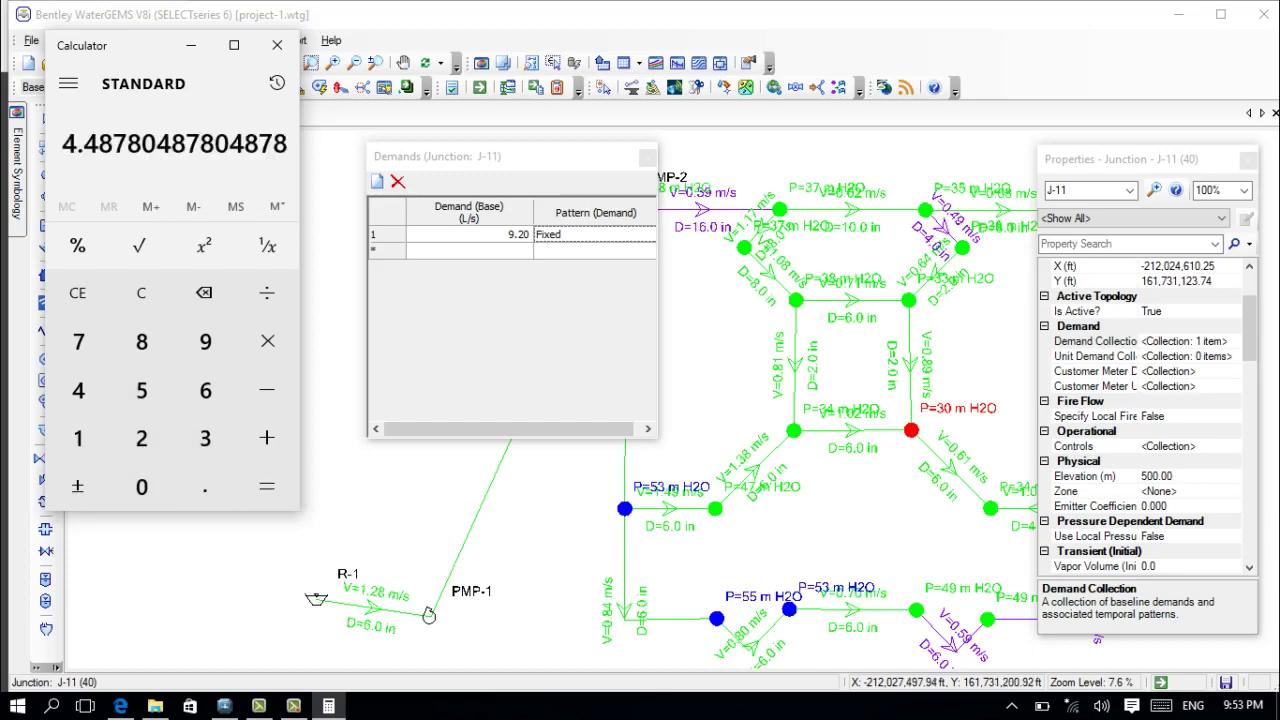
In WaterGEMS, set junction J-11's base demand to 4.487 L/s and assign Hydraulic Pattern - 1 as its demand pattern.
key(alt+Tab)
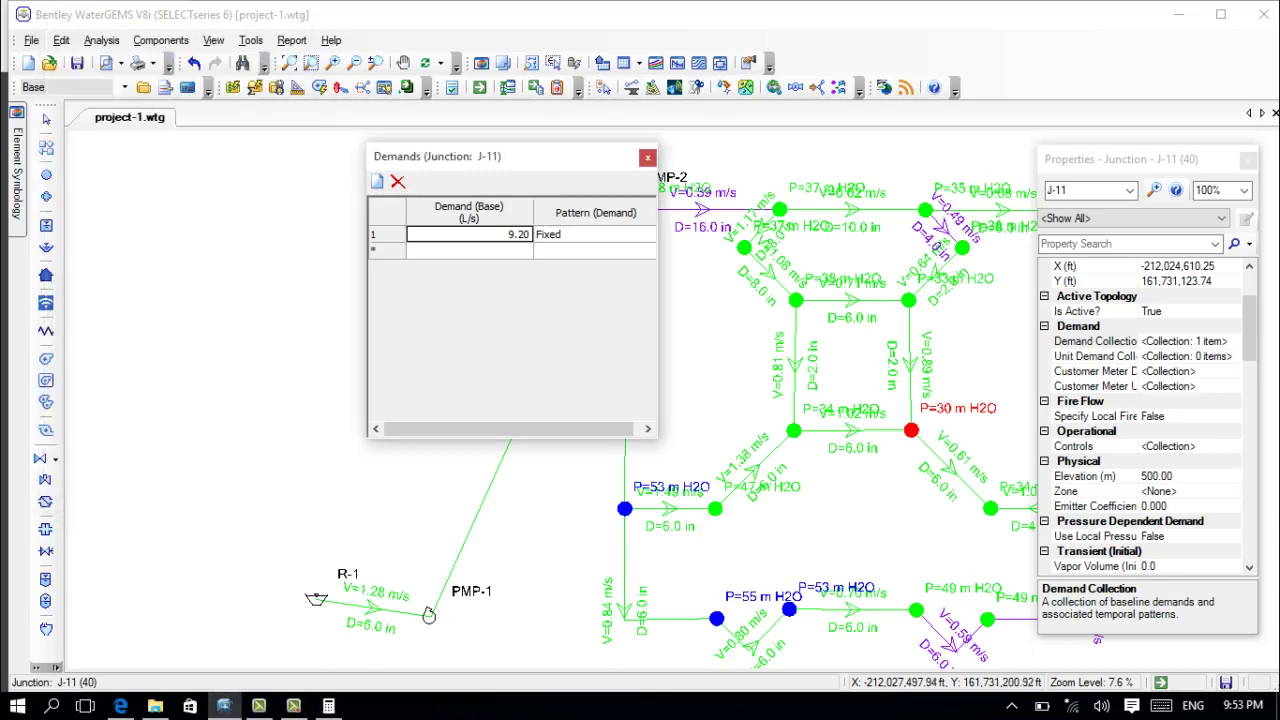
click(490, 234)
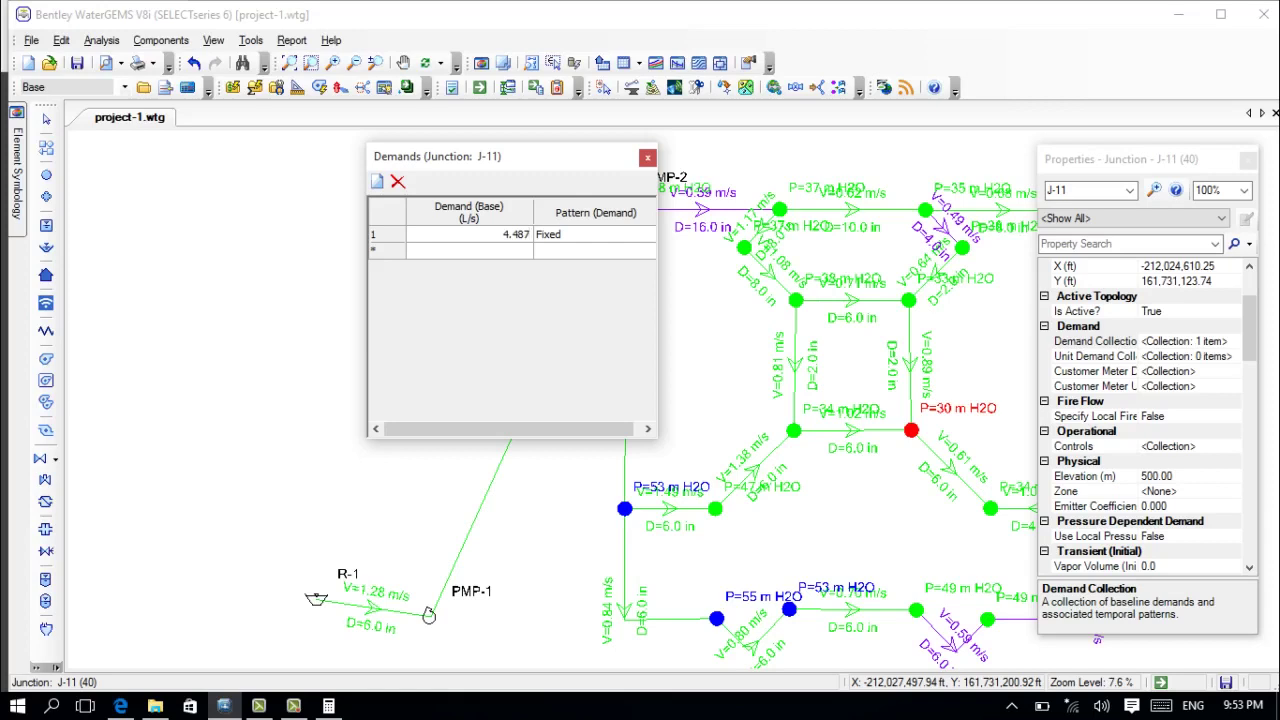
click(594, 235)
click(625, 236)
click(584, 267)
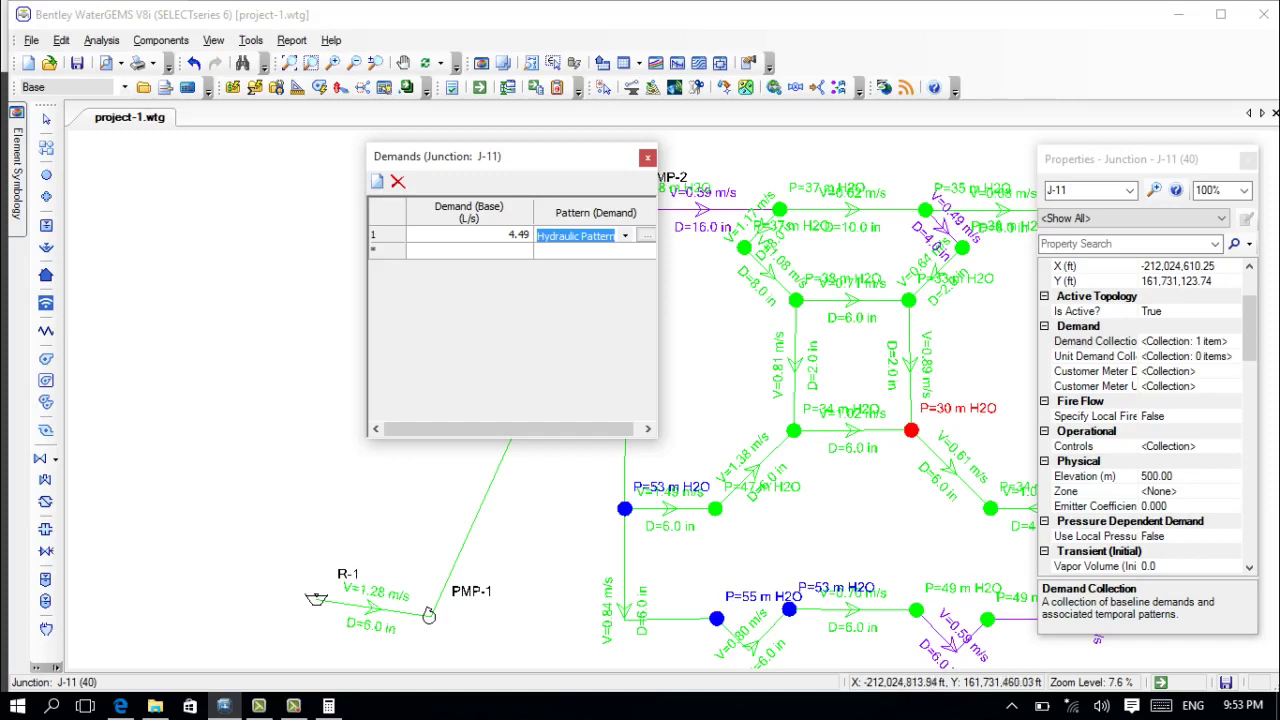
Select junction J-12, diagonally below J-11, and divide its base demand of 19.96 by 2.05 in Calculator.
drag(817, 339, 761, 317)
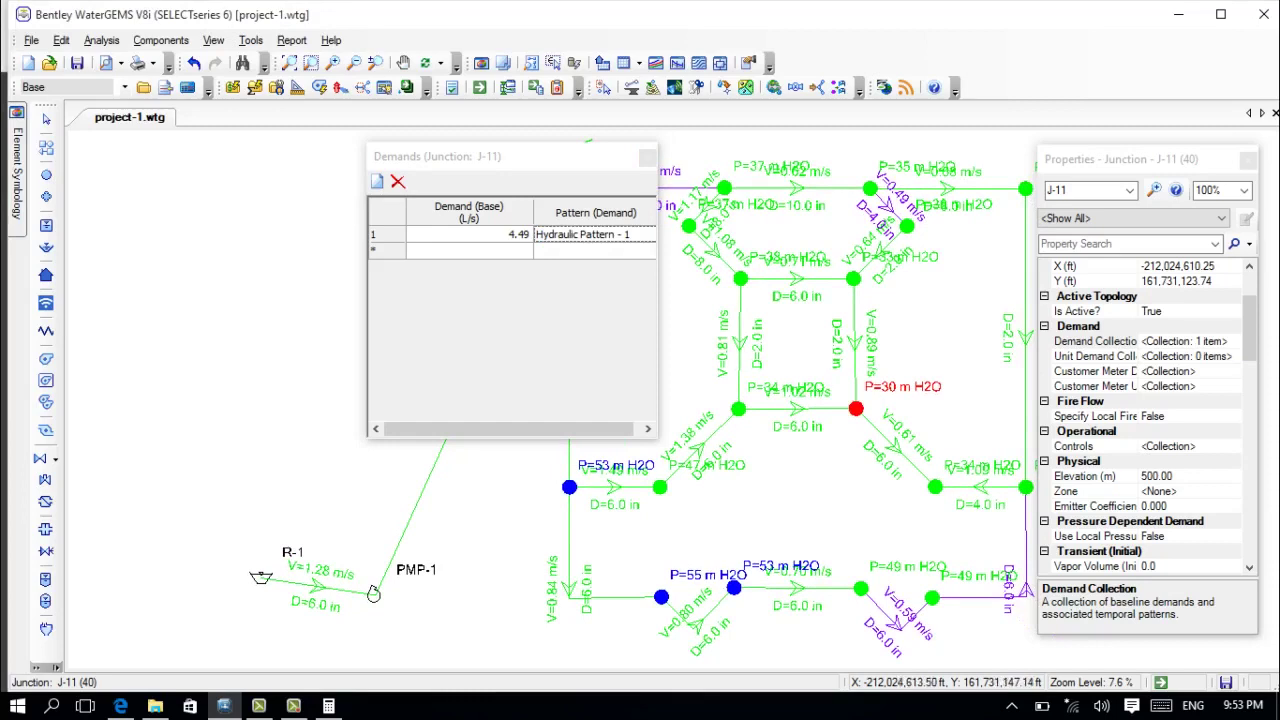
drag(890, 442, 811, 422)
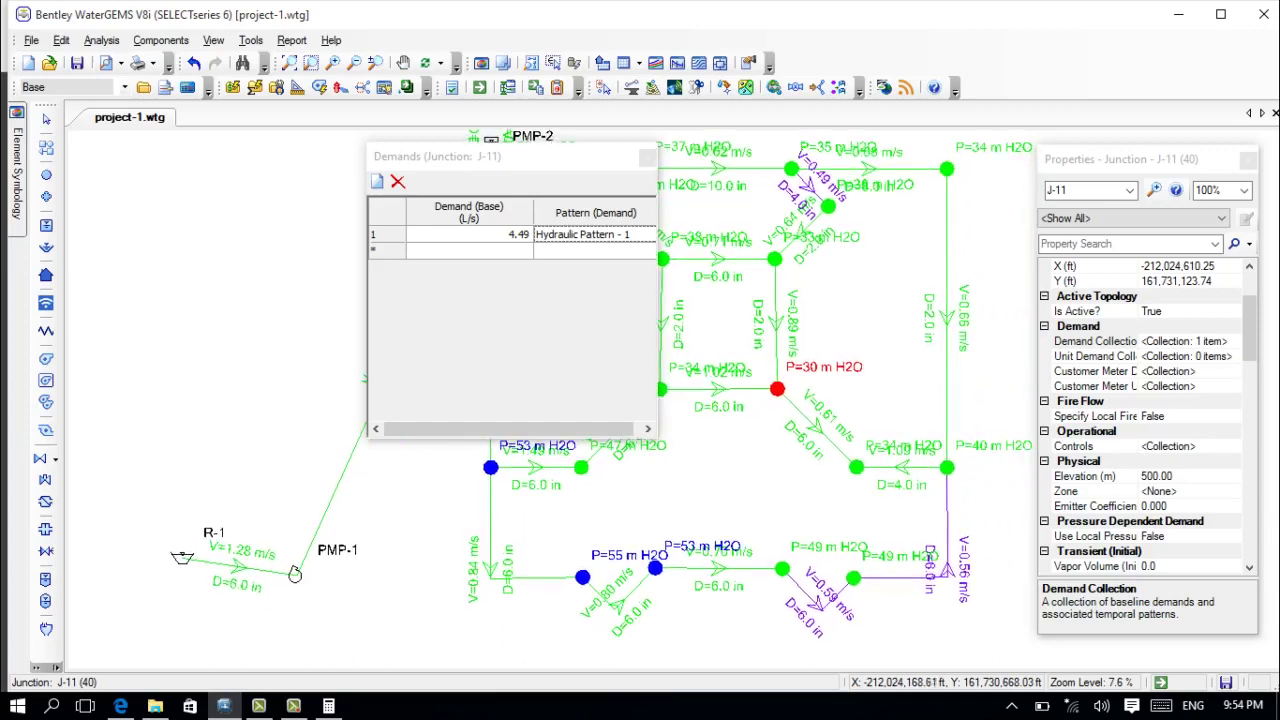
click(855, 468)
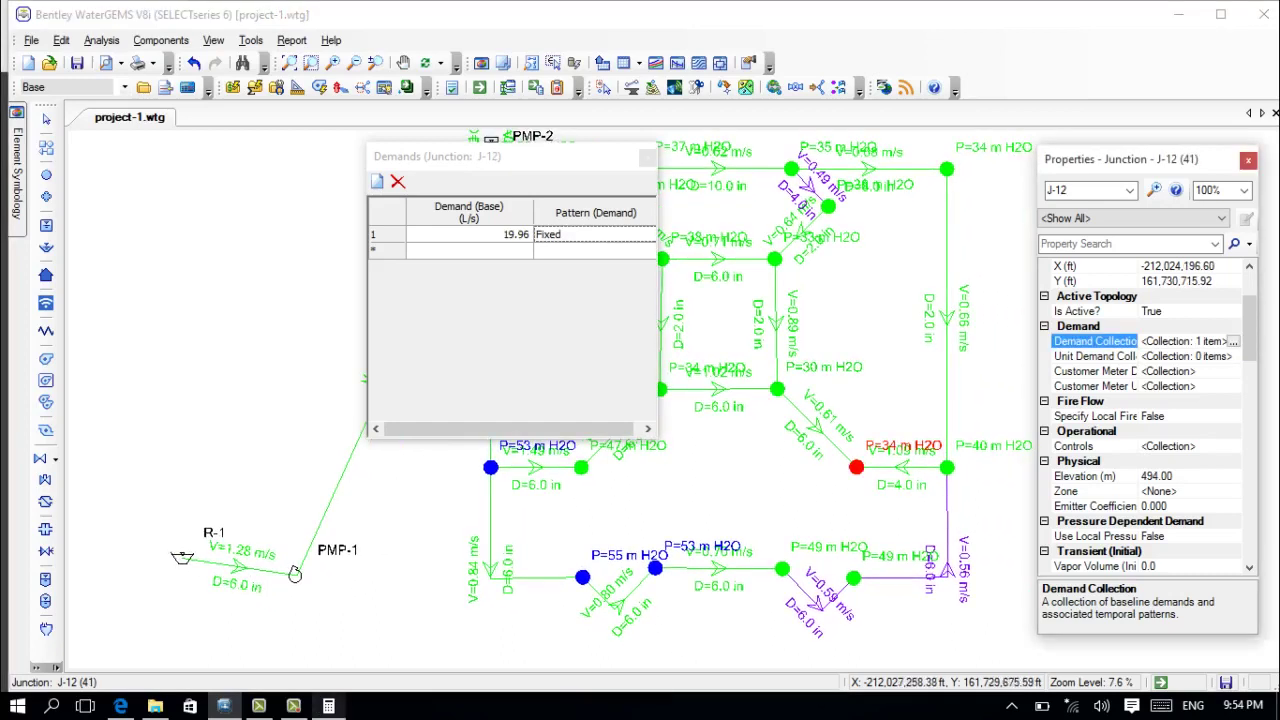
click(328, 706)
click(141, 292)
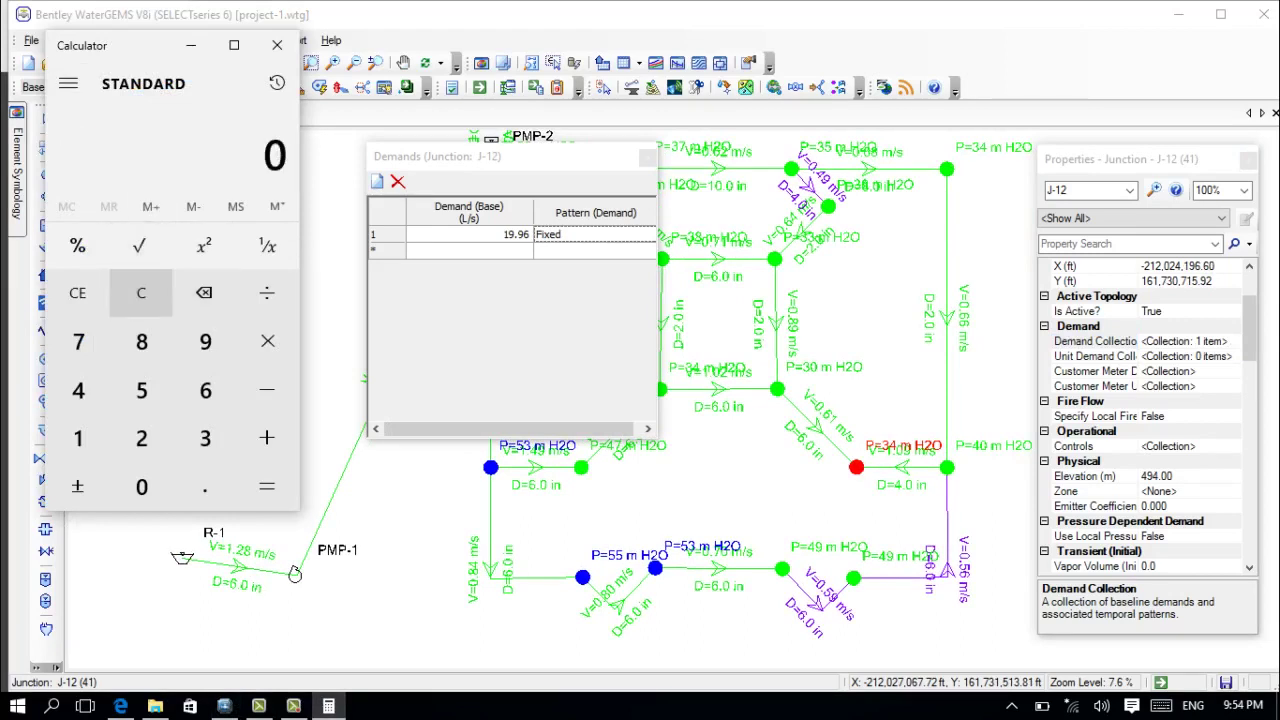
click(78, 438)
click(205, 341)
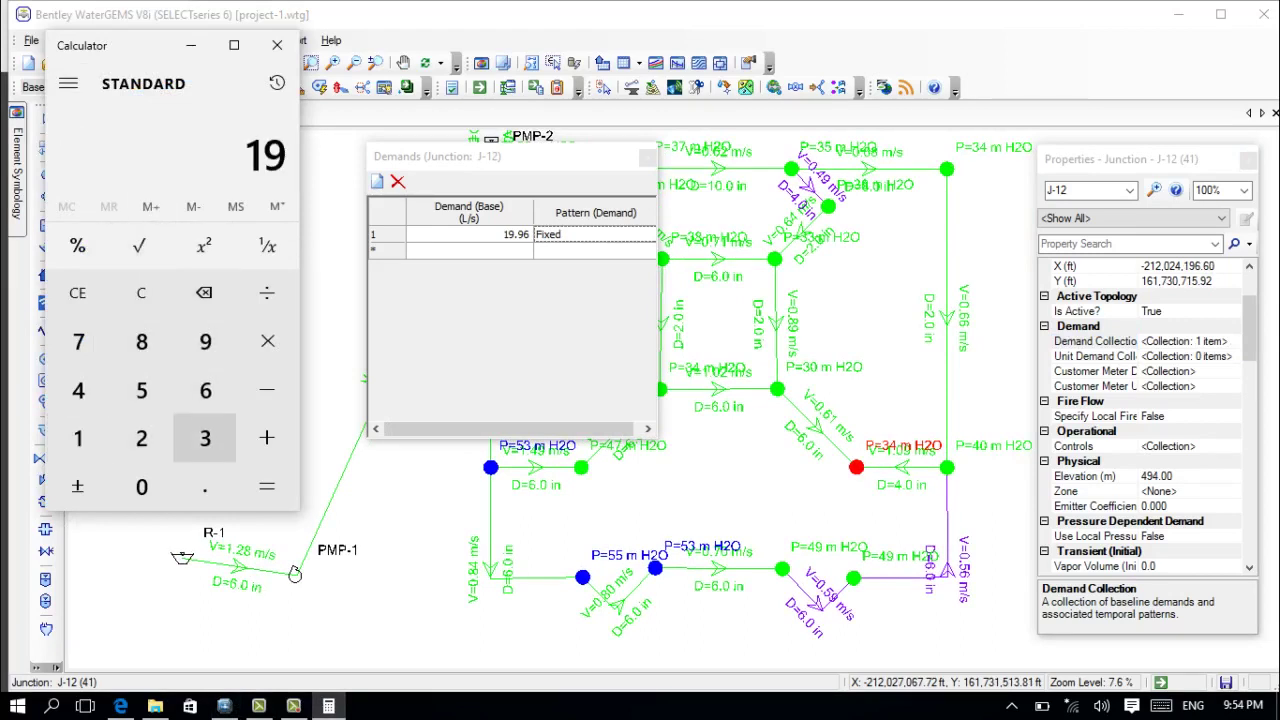
click(205, 486)
click(205, 341)
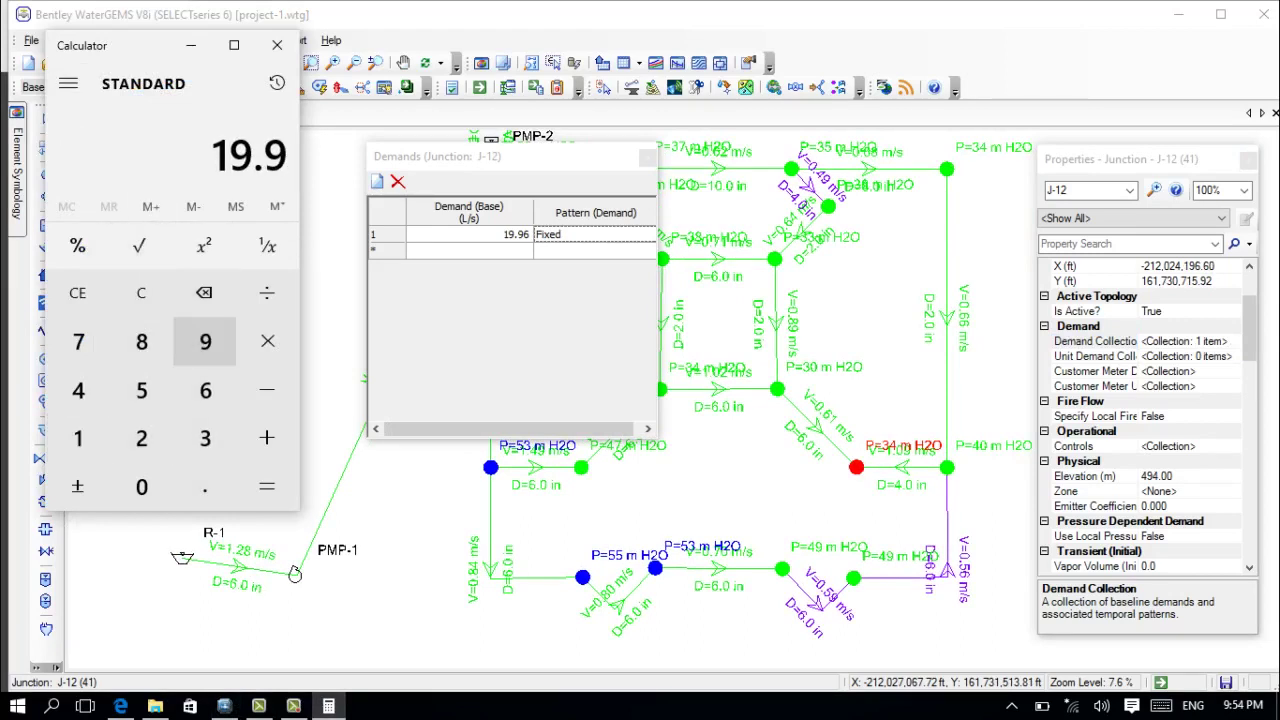
click(205, 390)
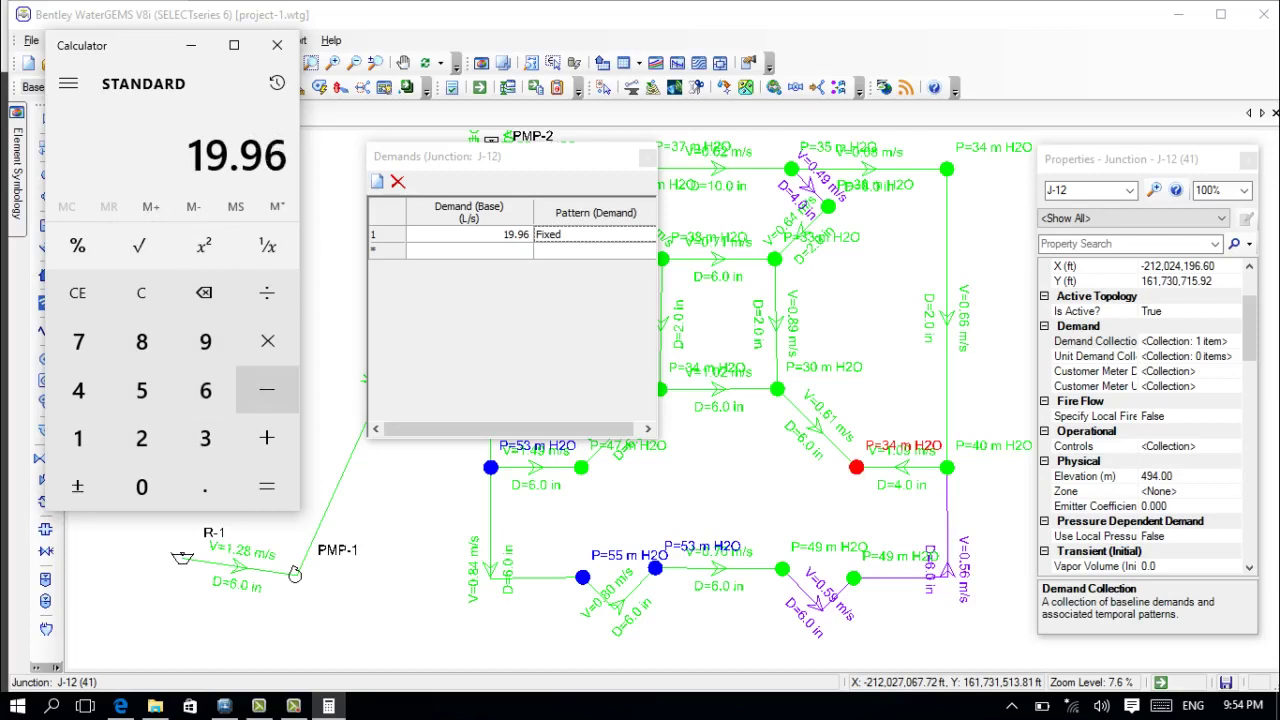
click(266, 292)
click(141, 438)
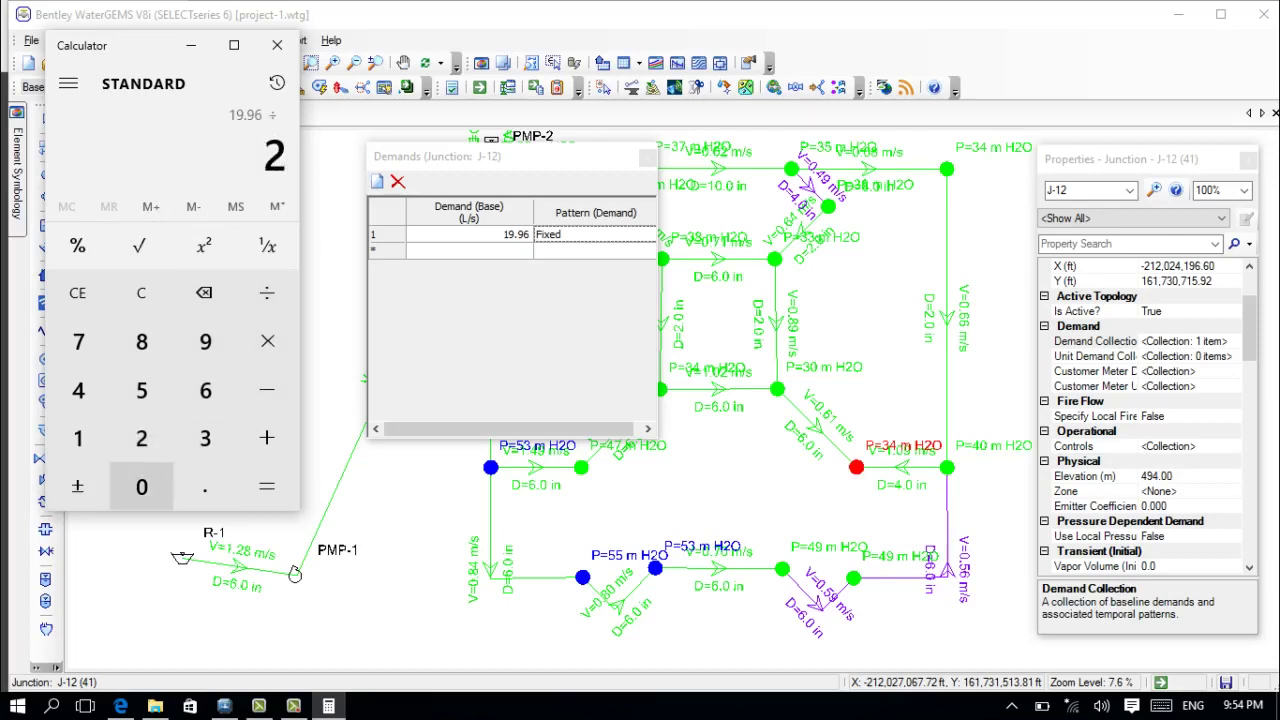
click(205, 486)
click(141, 486)
click(141, 390)
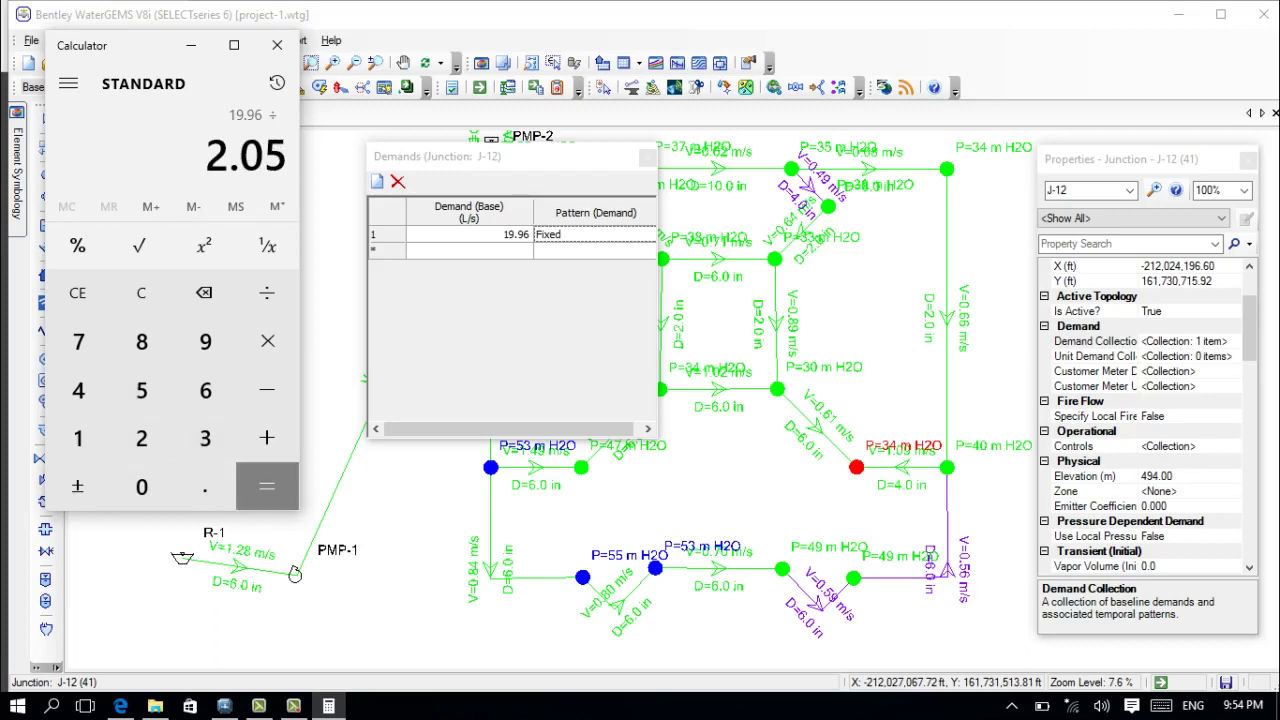
click(266, 486)
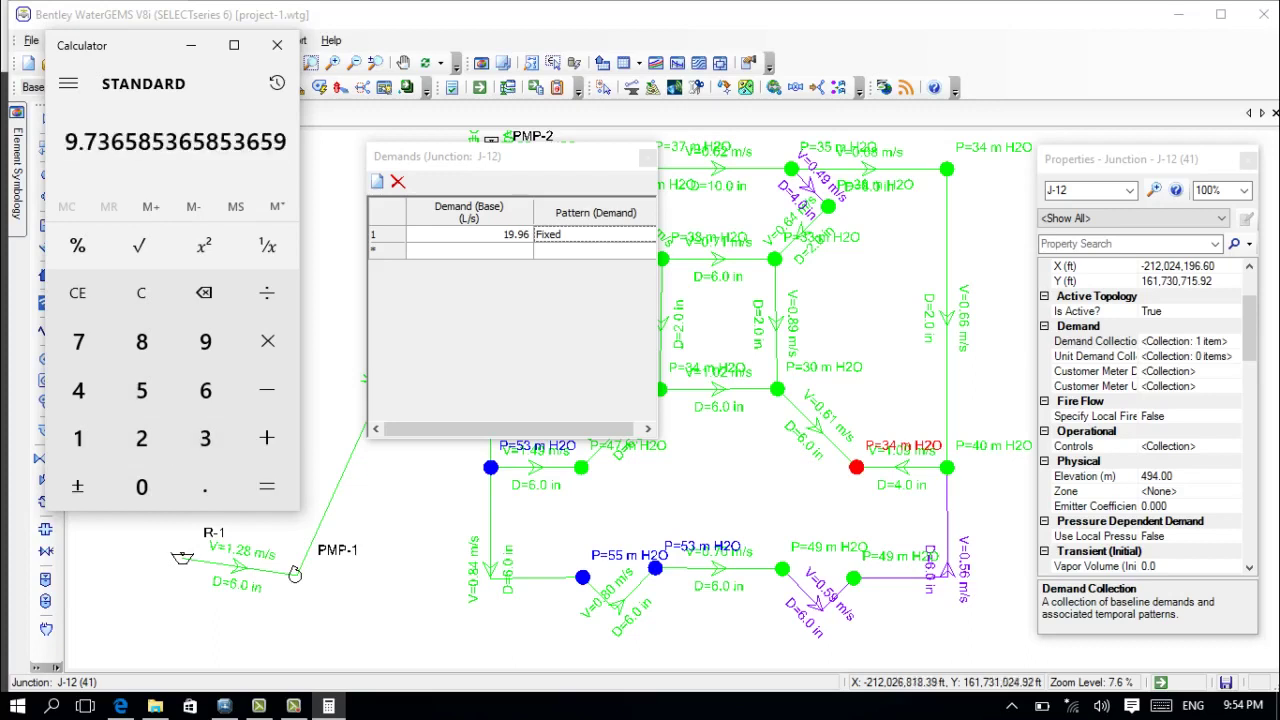
In WaterGEMS, set junction J-12's base demand to 9.74 L/s and assign Hydraulic Pattern - 1 as its demand pattern.
click(482, 234)
click(469, 234)
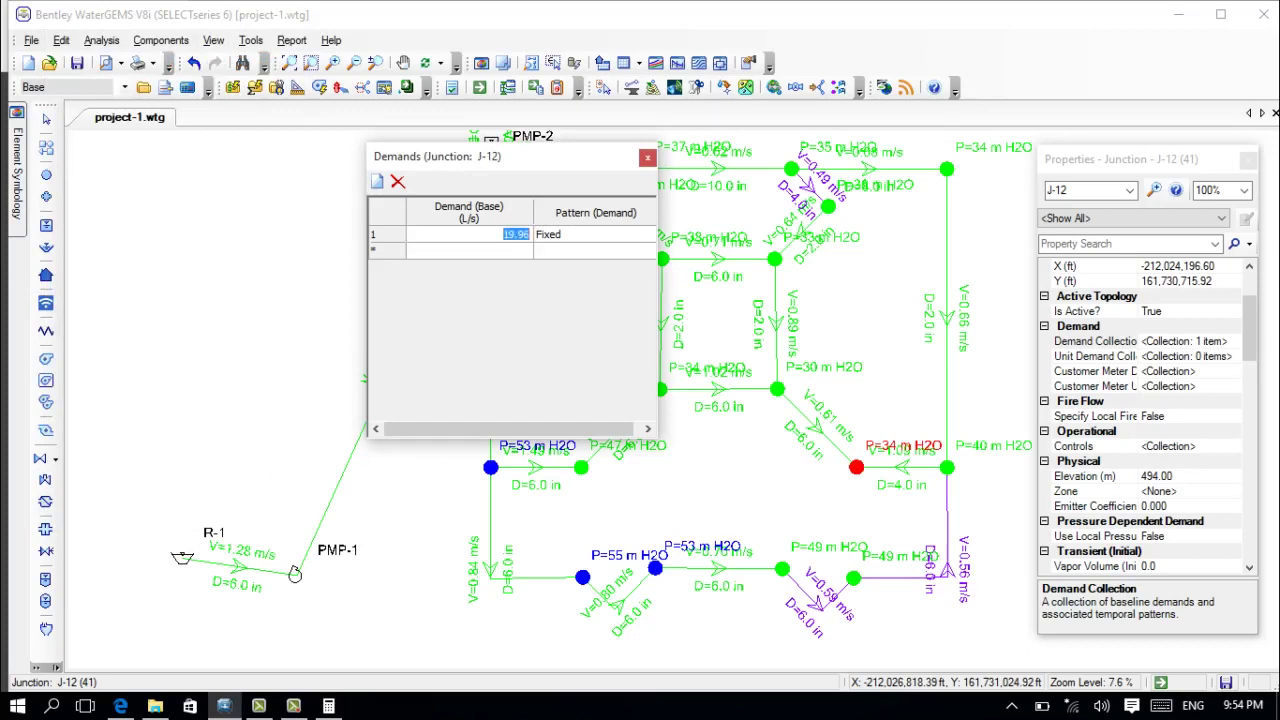
key(BackSpace)
click(625, 235)
click(625, 236)
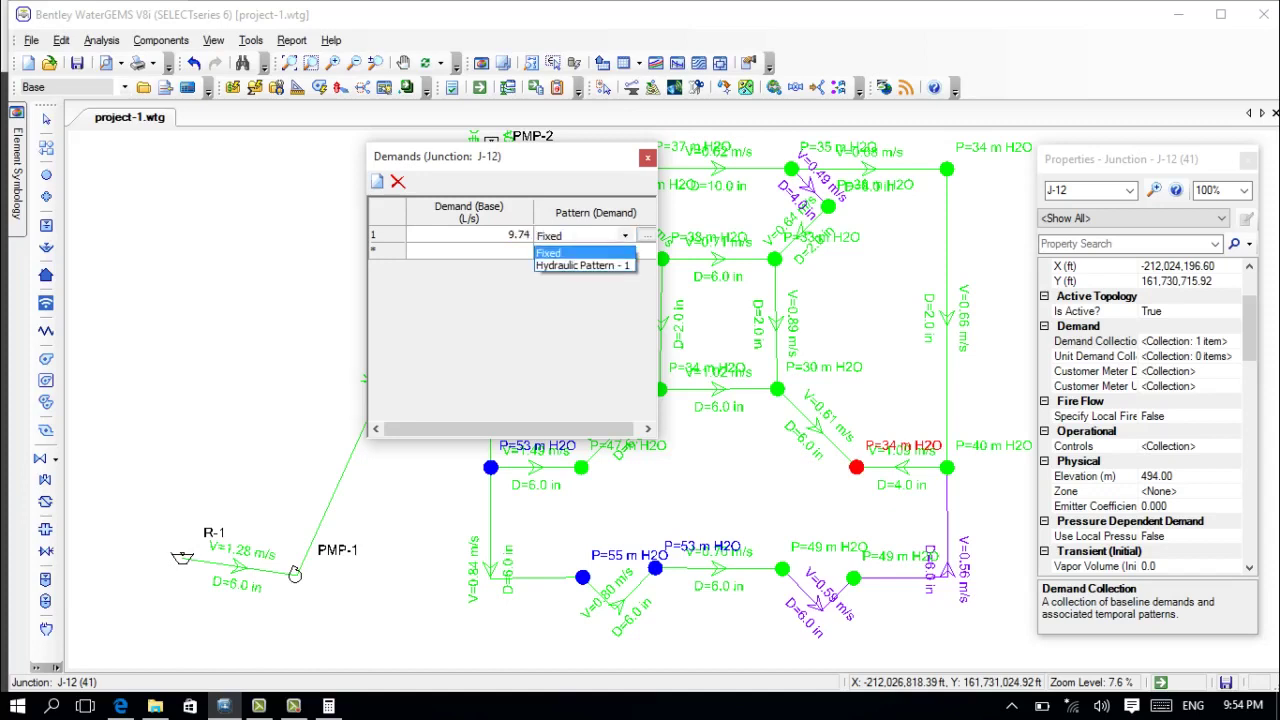
click(585, 252)
key(Down)
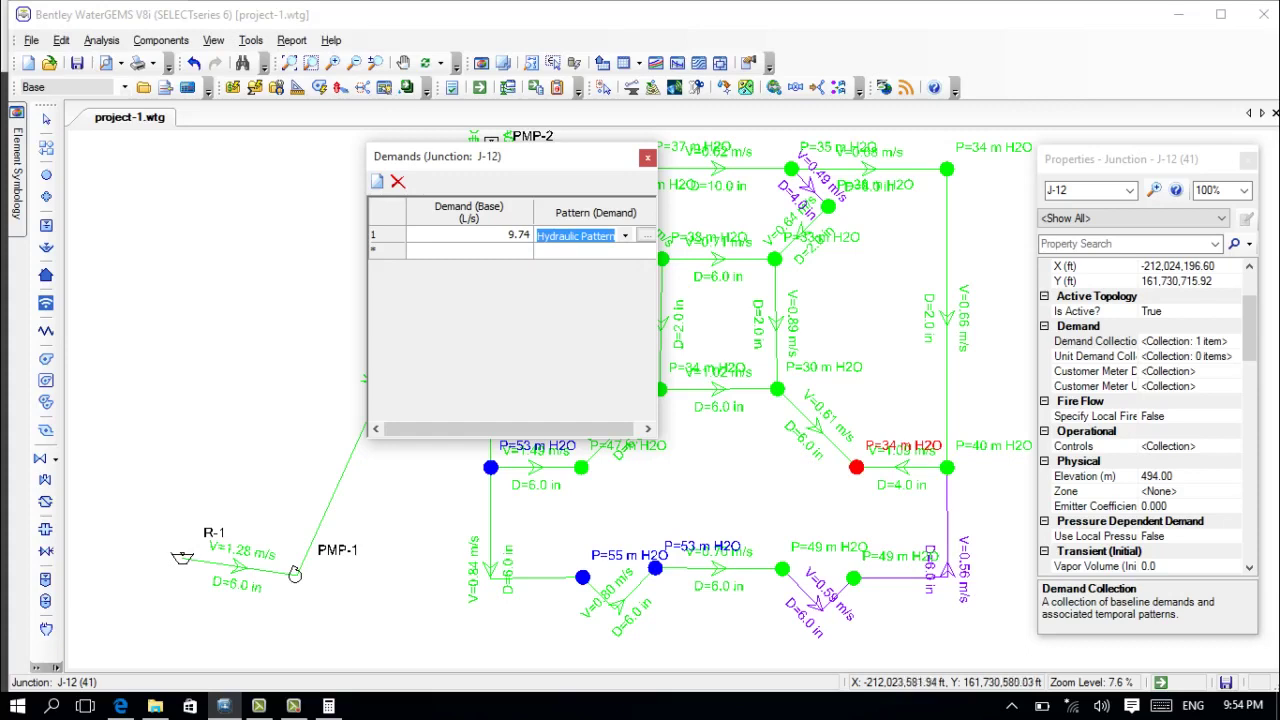
double_click(949, 468)
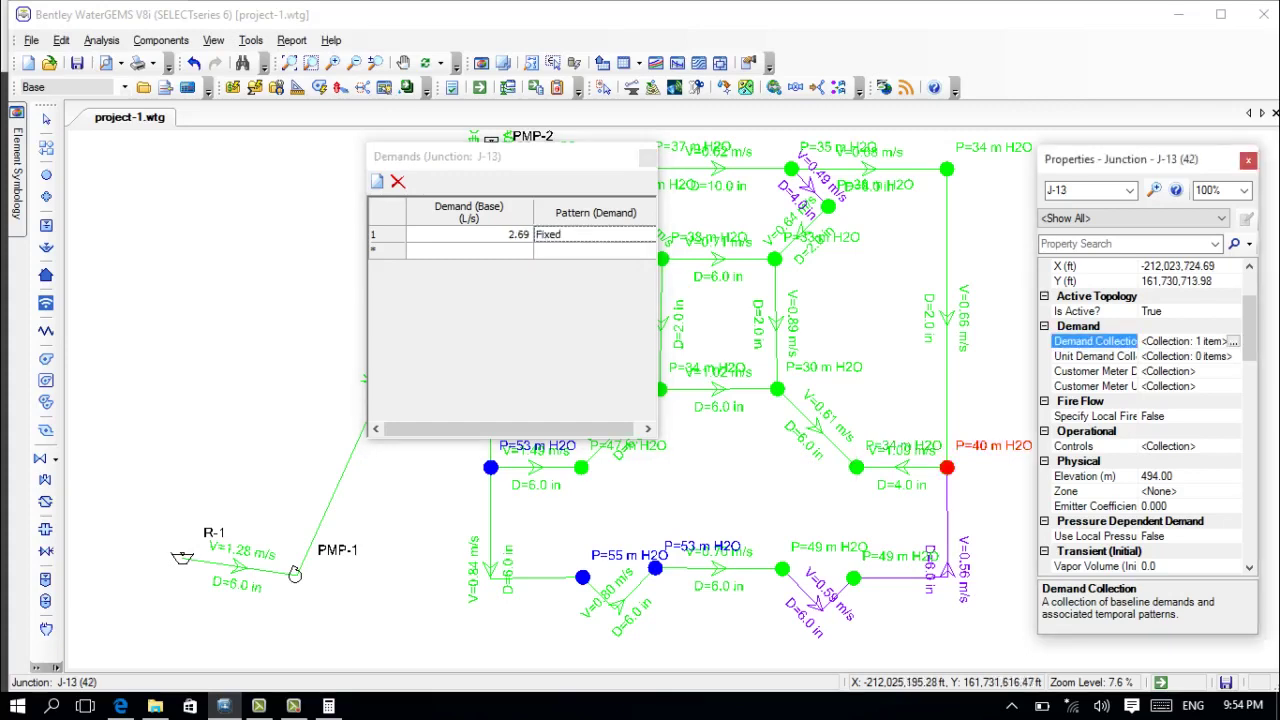
click(856, 467)
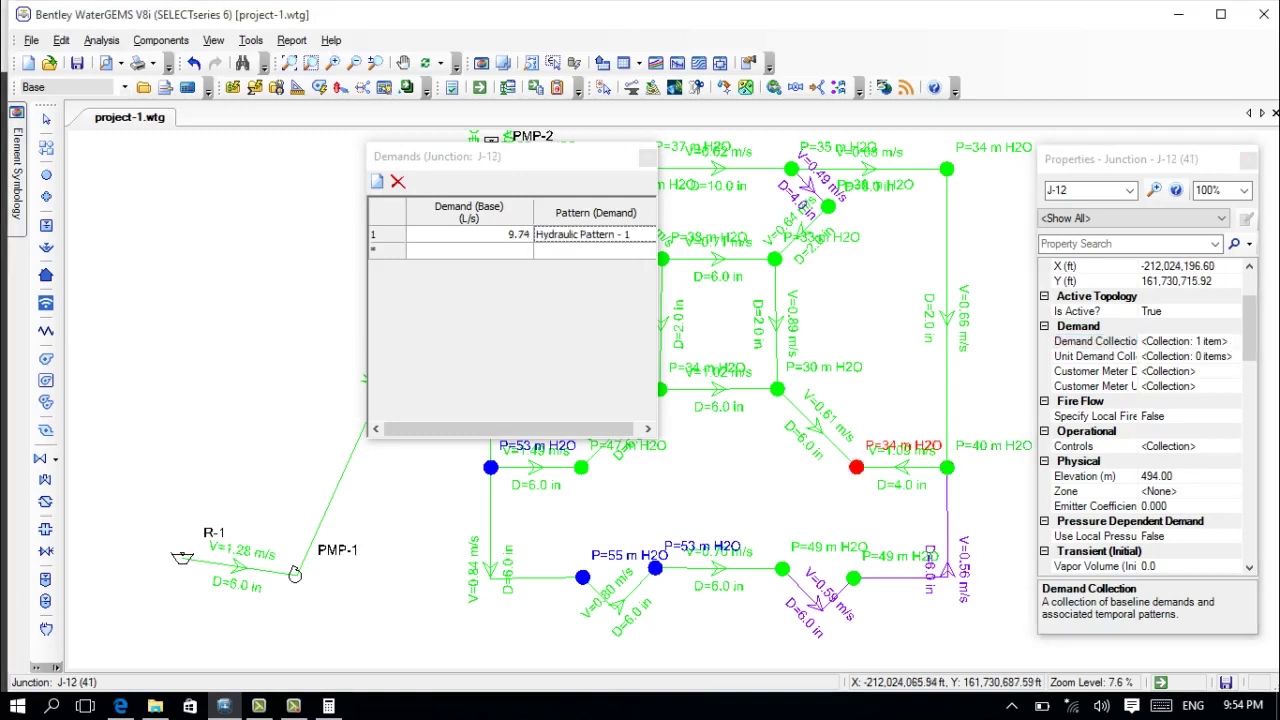
Select junction J-13, directly right of J-12, and divide its base demand of 2.69 by 2.05 in Calculator.
double_click(947, 469)
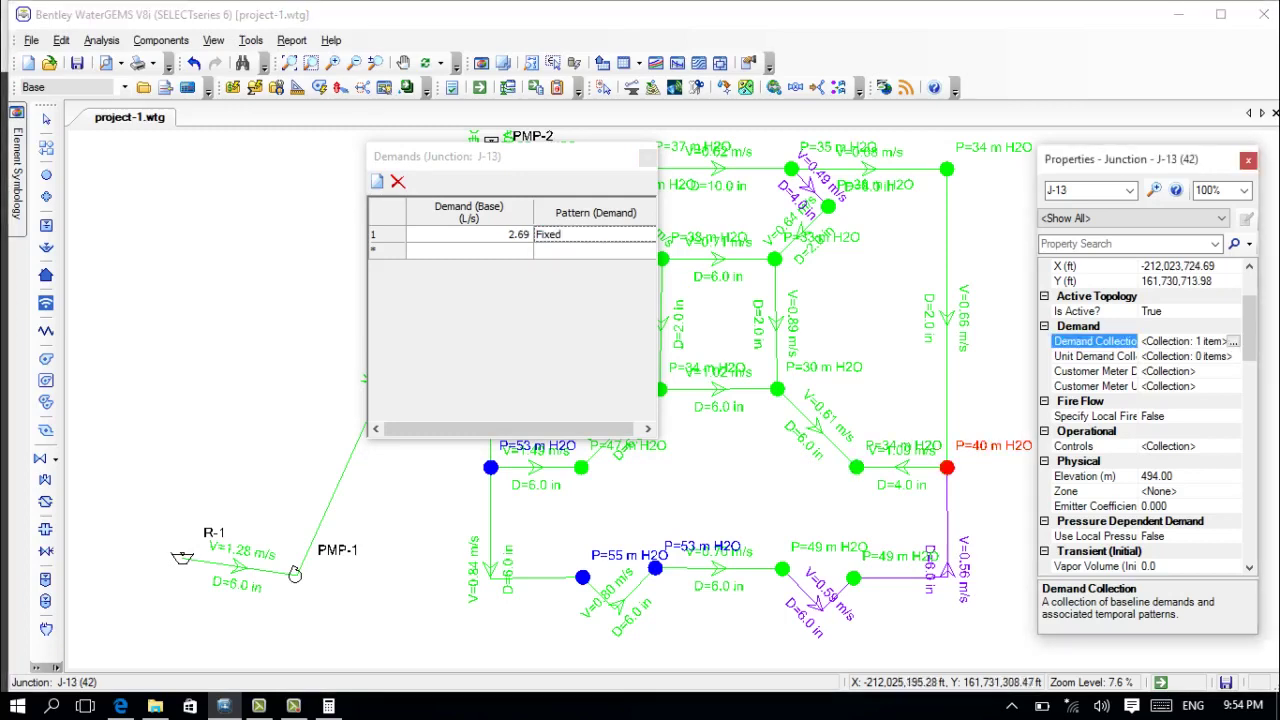
click(328, 706)
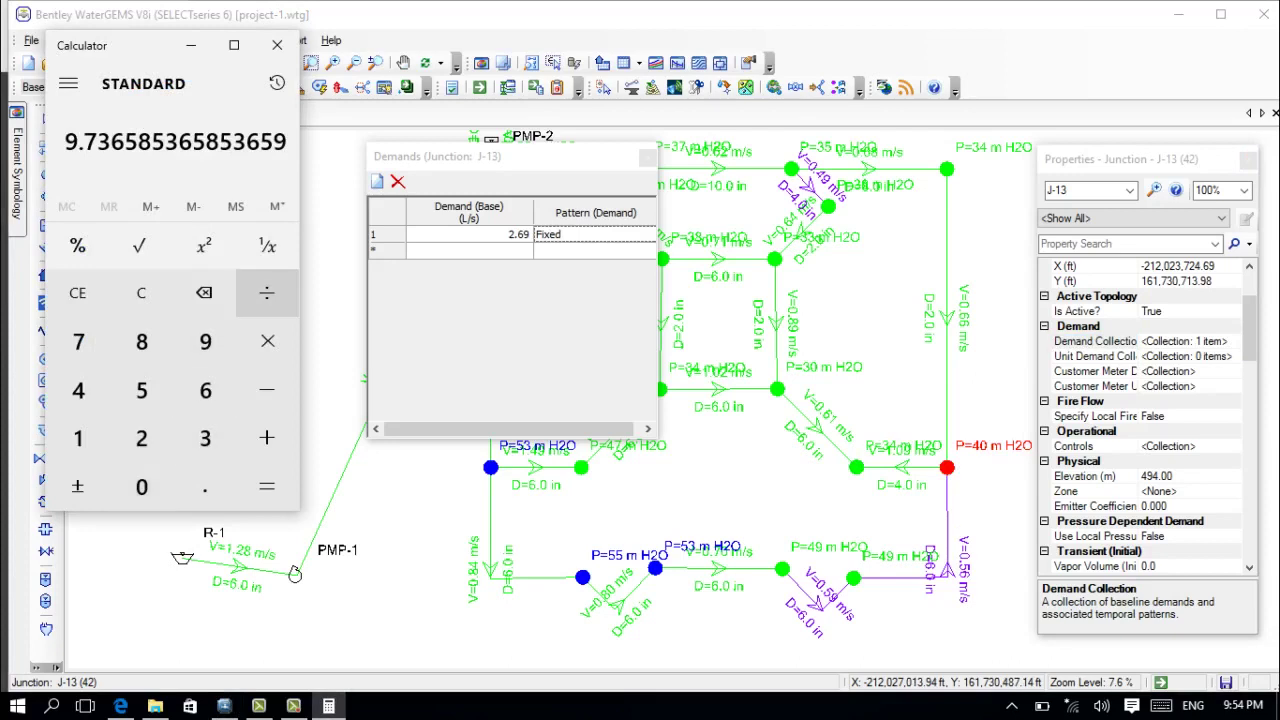
click(141, 292)
click(141, 438)
click(205, 486)
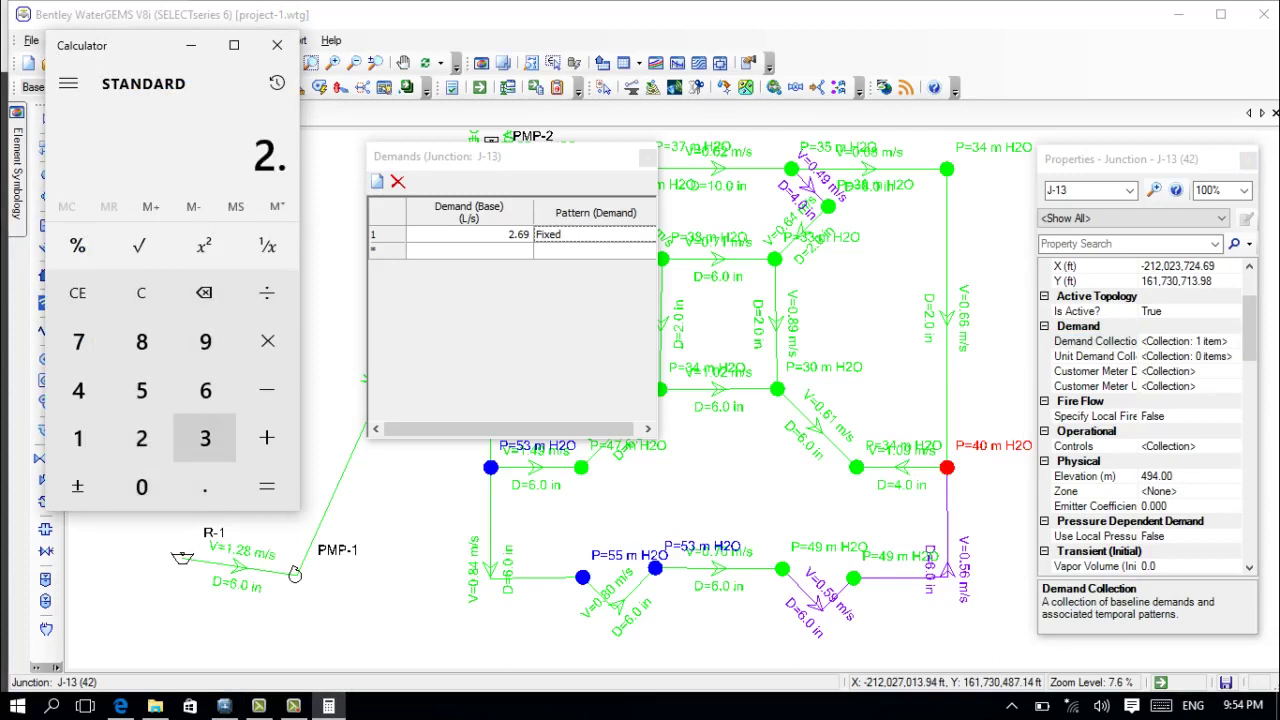
click(205, 390)
click(205, 341)
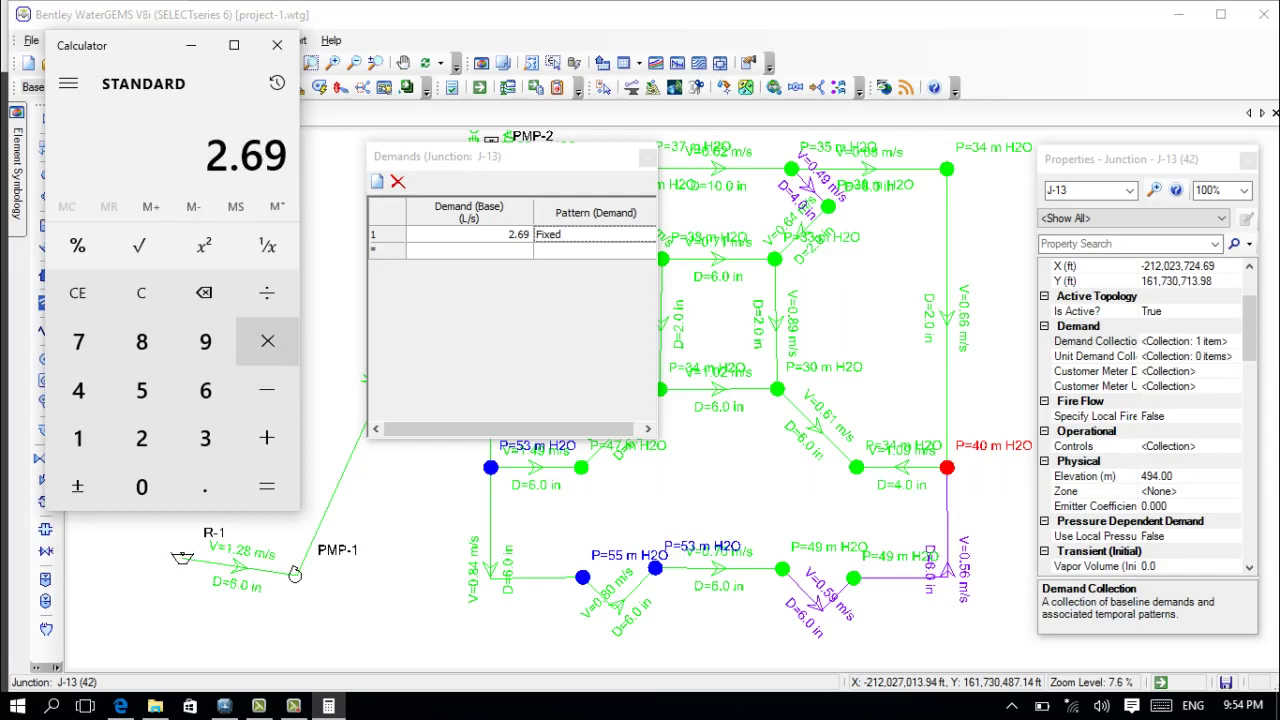
click(267, 292)
click(141, 438)
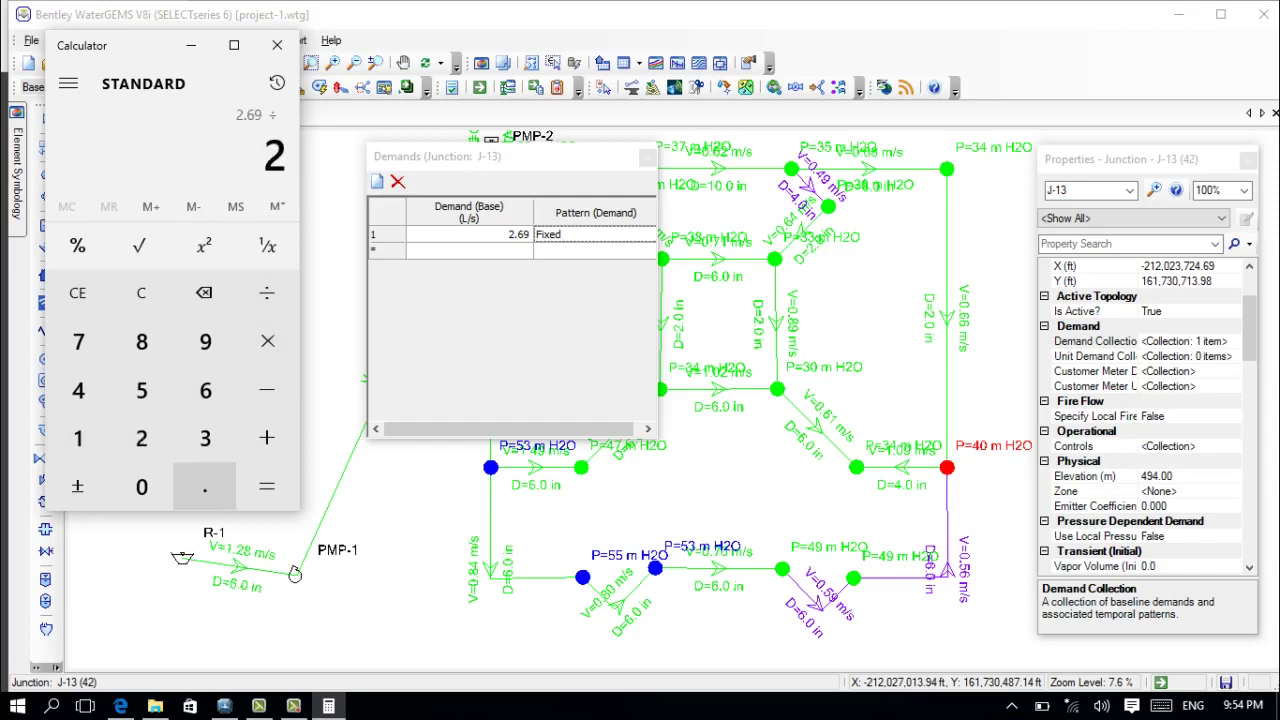
click(205, 486)
click(141, 486)
click(141, 390)
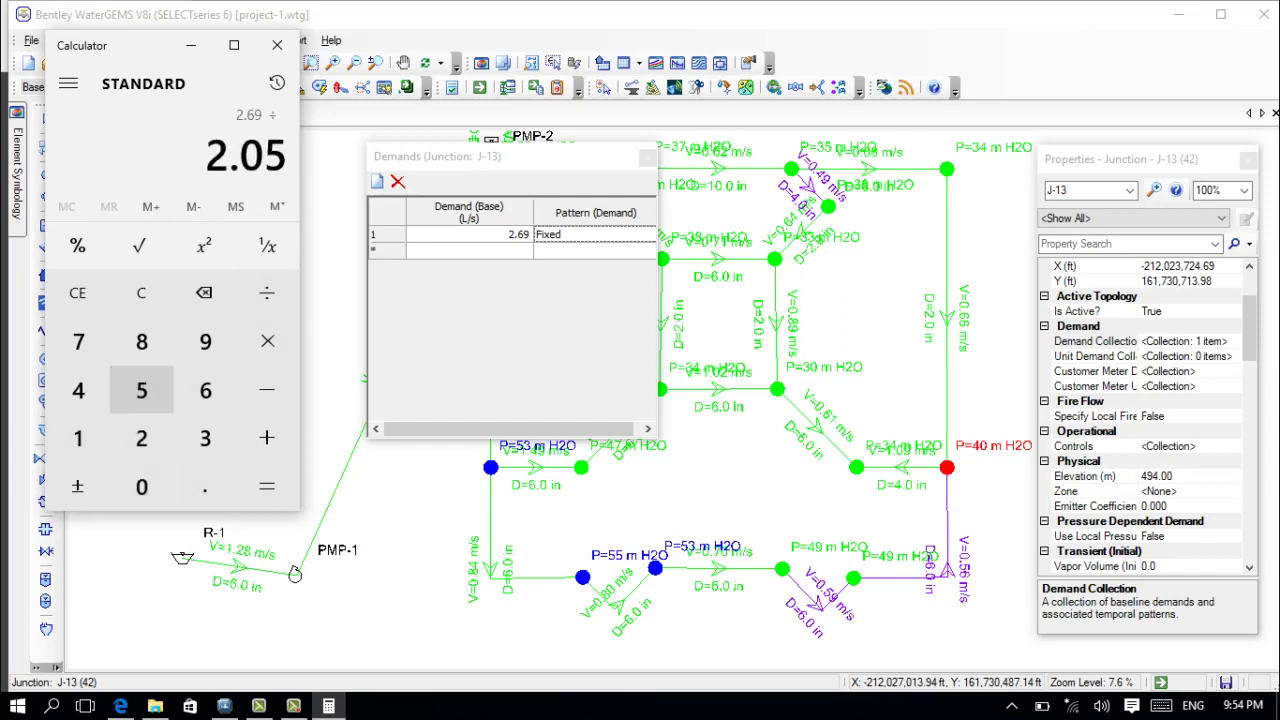
click(267, 486)
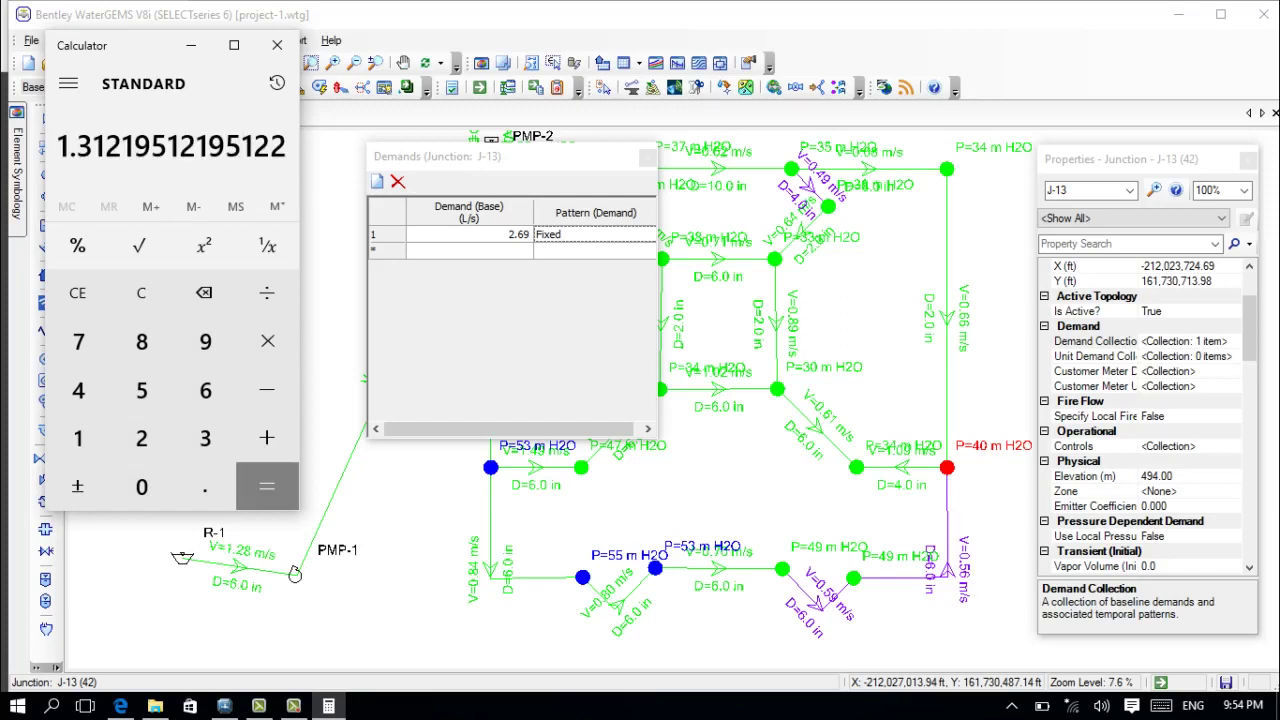
In WaterGEMS, set junction J-13's base demand to 1.312 L/s and assign Hydraulic Pattern - 1 as its demand pattern.
click(482, 234)
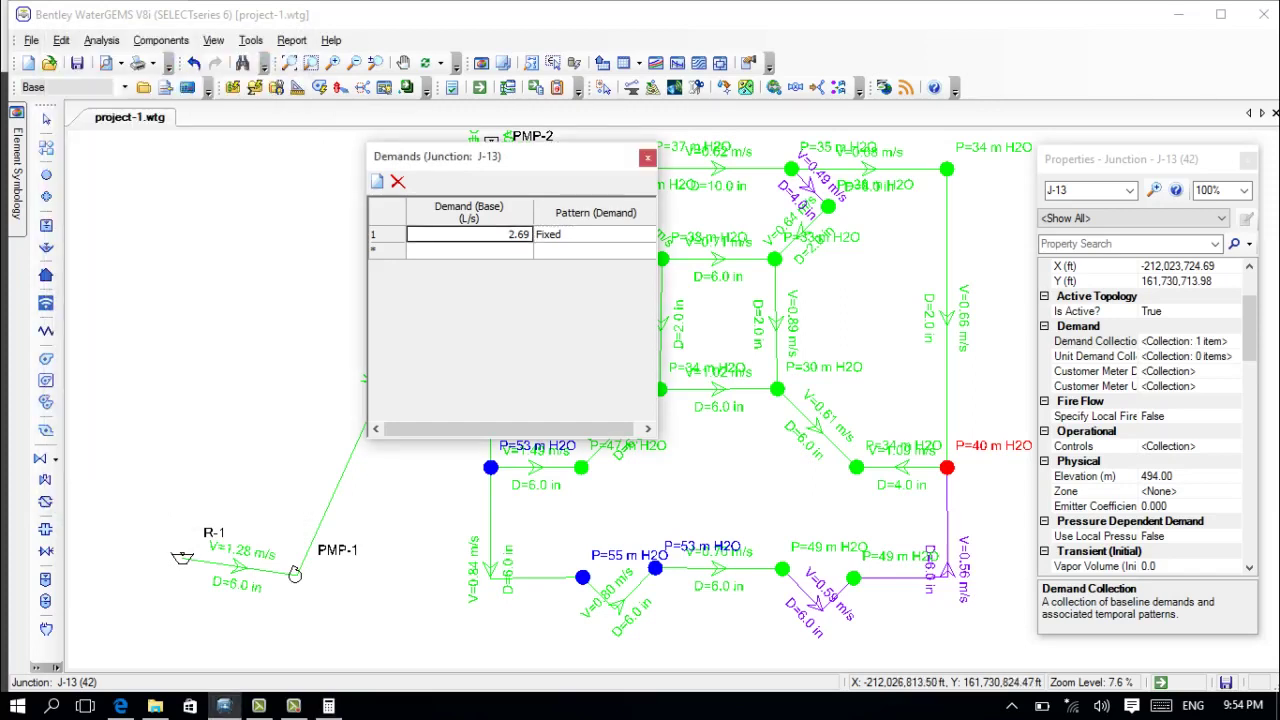
click(482, 234)
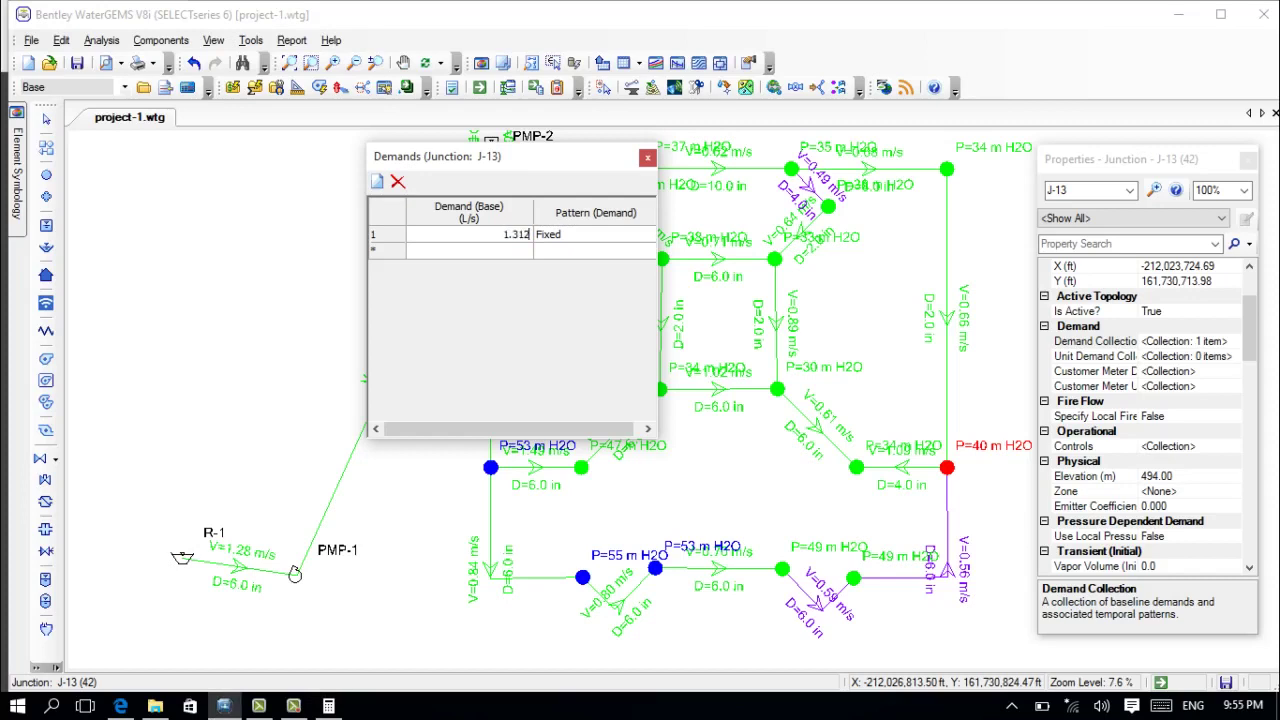
click(585, 235)
click(625, 235)
click(585, 266)
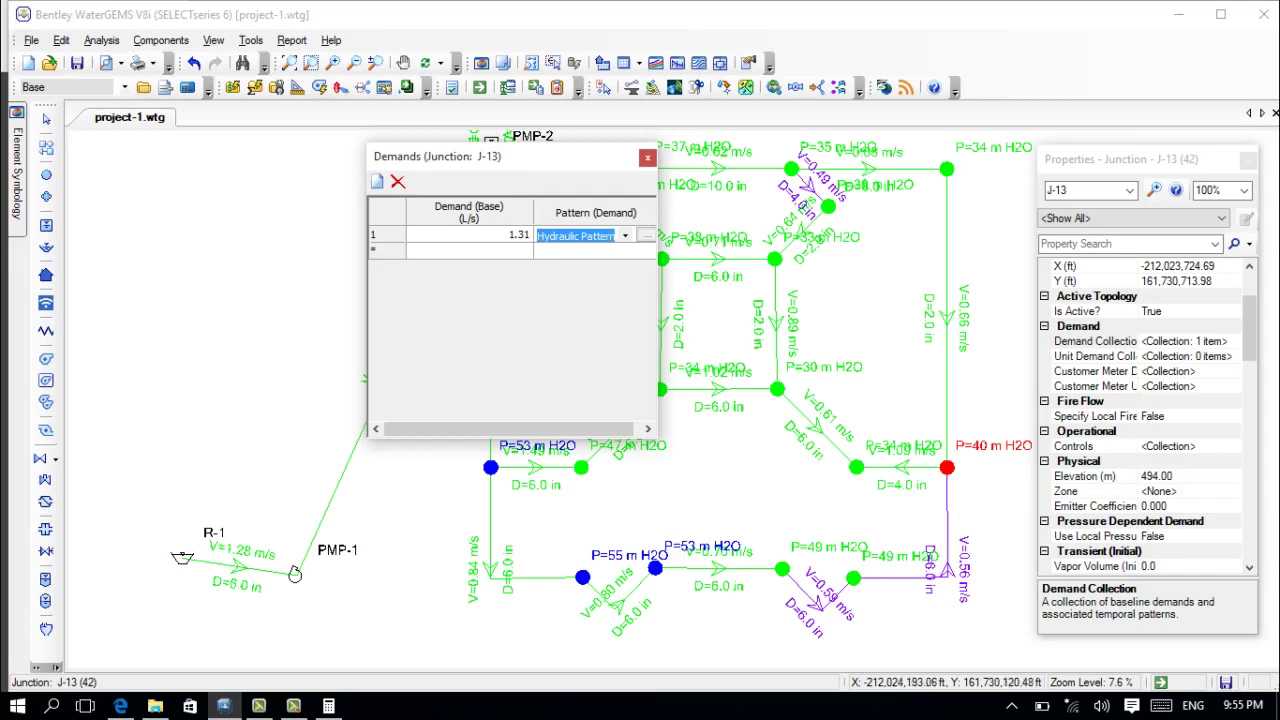
Select junction J-14, diagonally below J-13, and divide its base demand of 0.67 by 2.05 in Calculator.
click(853, 578)
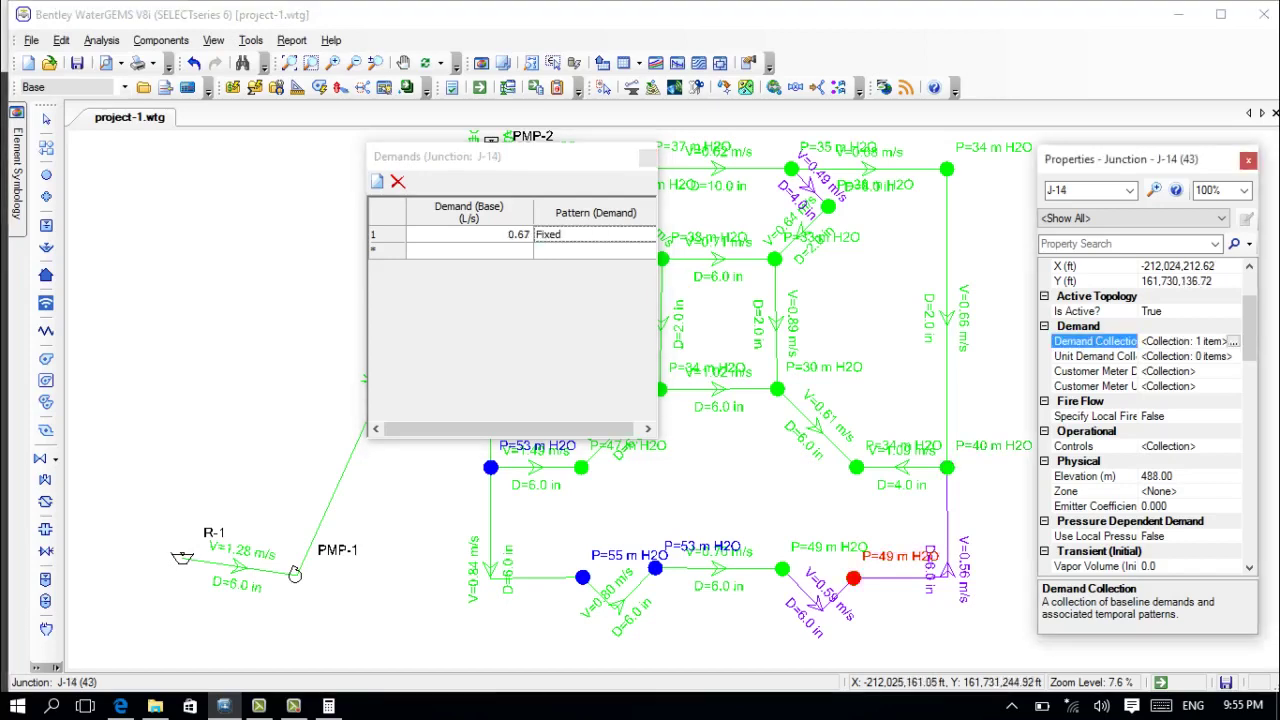
click(328, 706)
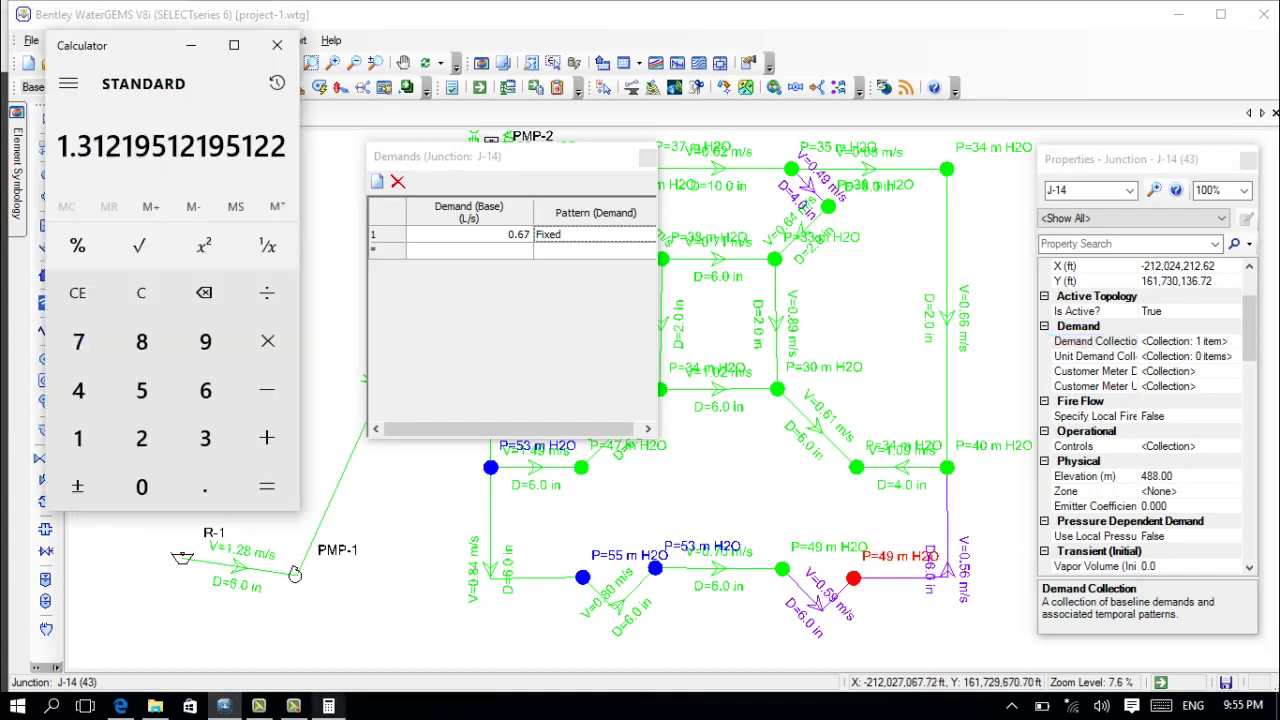
click(141, 292)
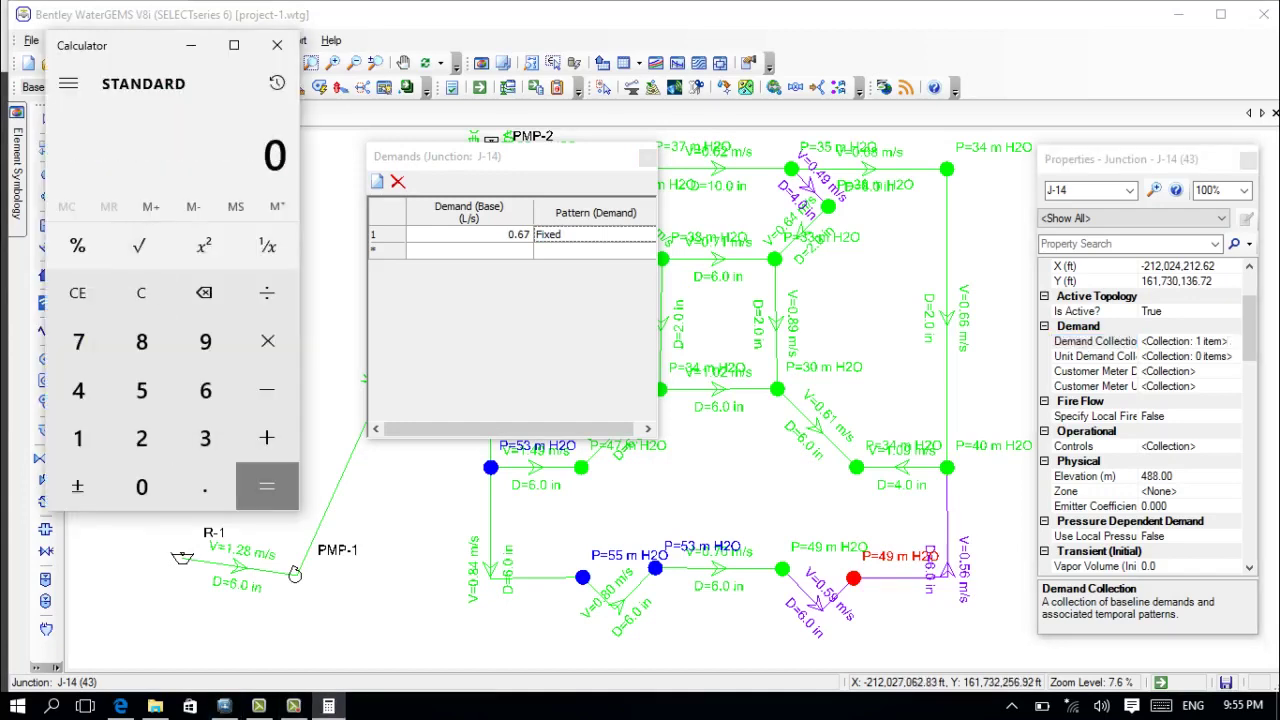
click(205, 486)
click(205, 390)
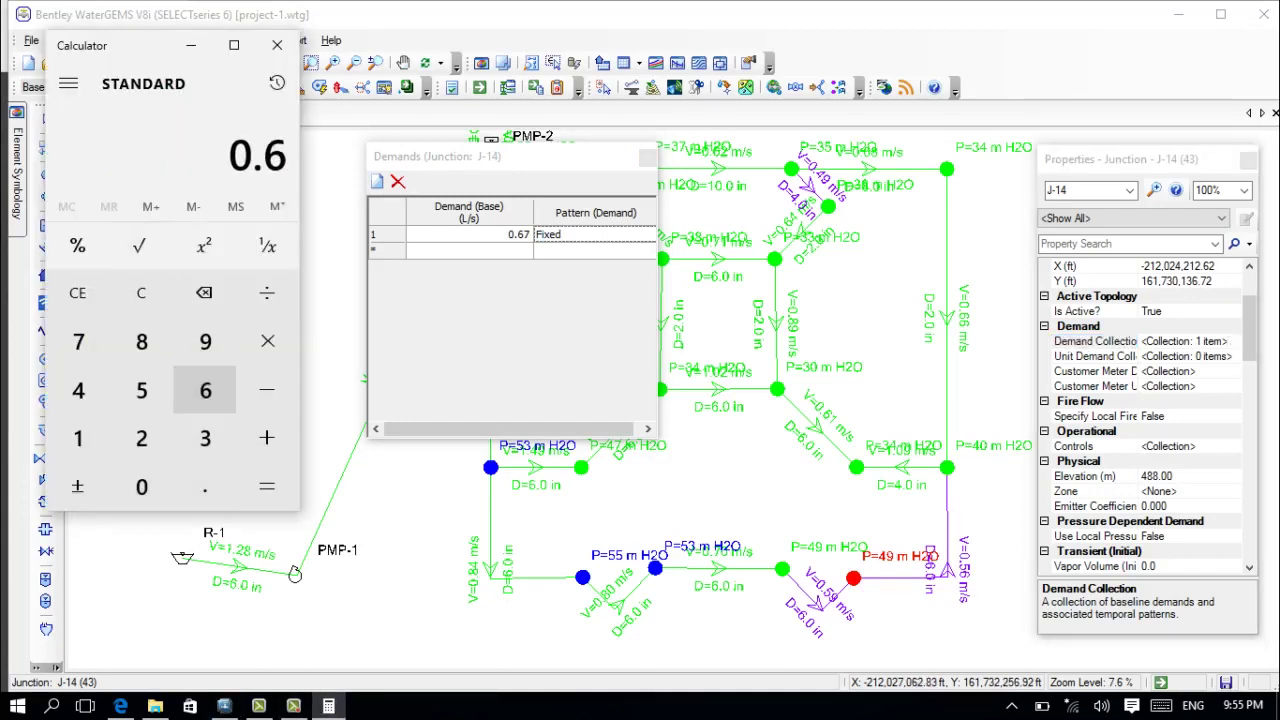
click(78, 341)
click(267, 292)
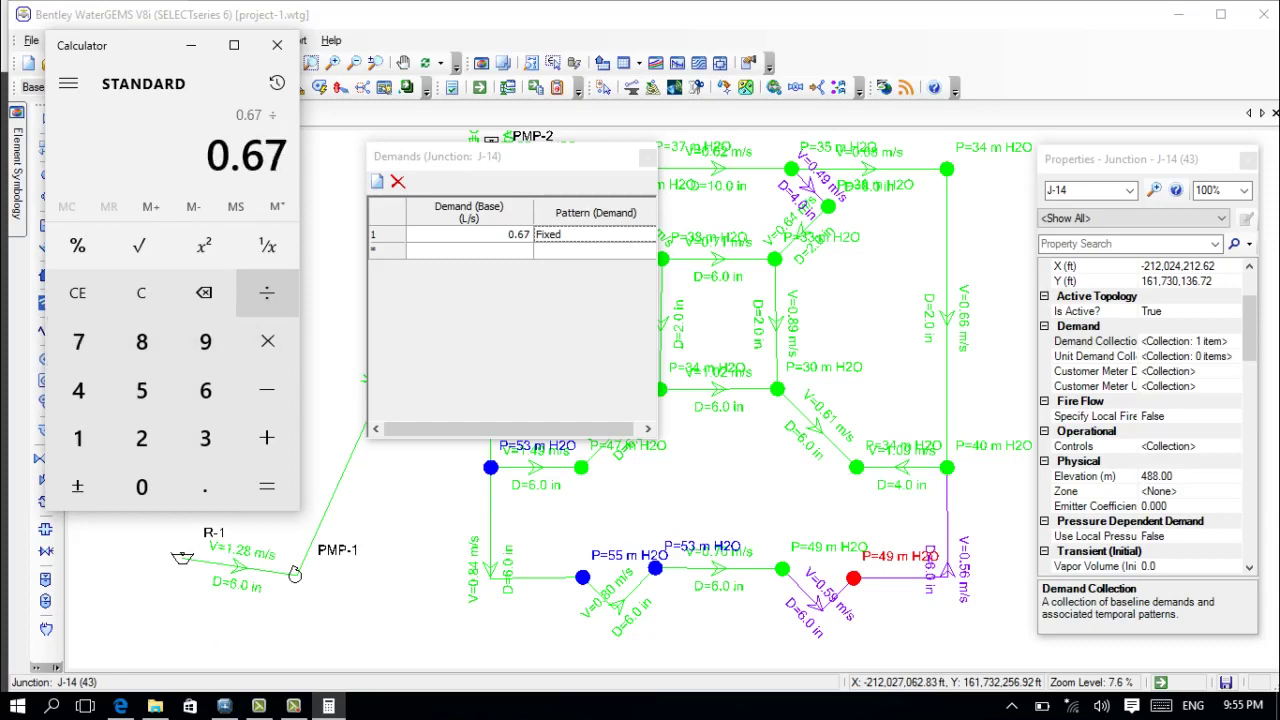
click(141, 438)
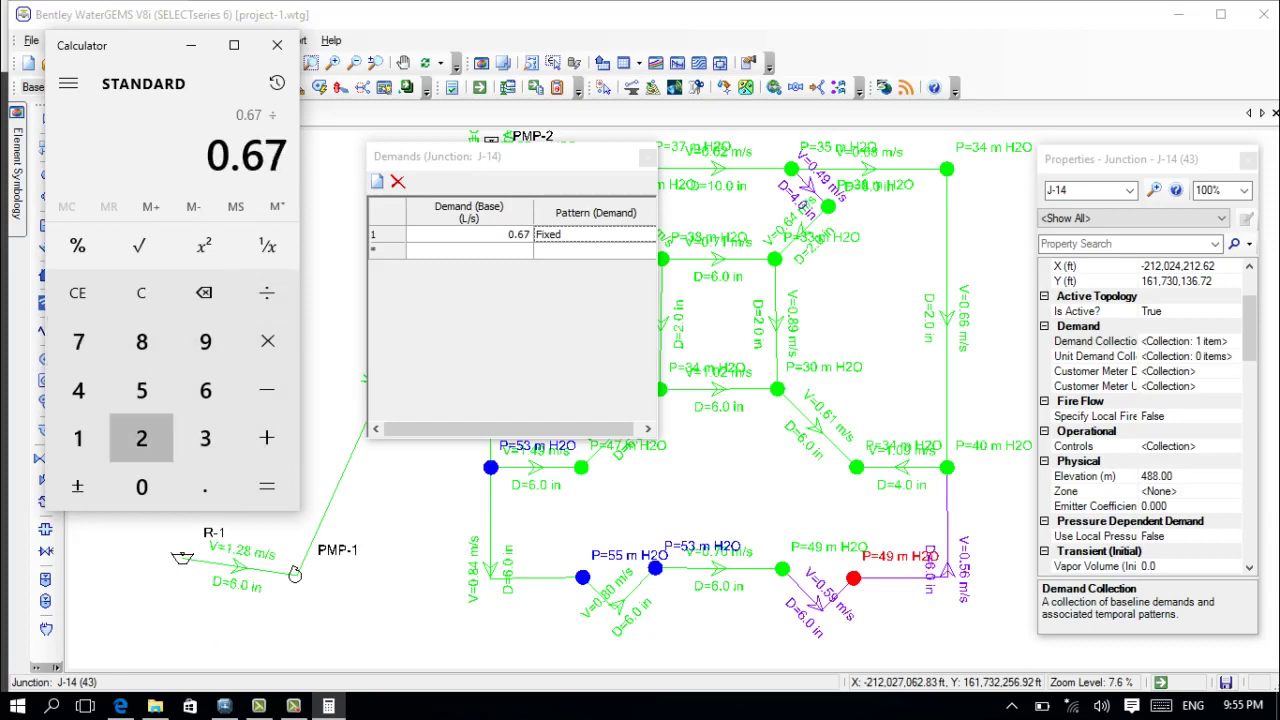
click(205, 486)
click(141, 486)
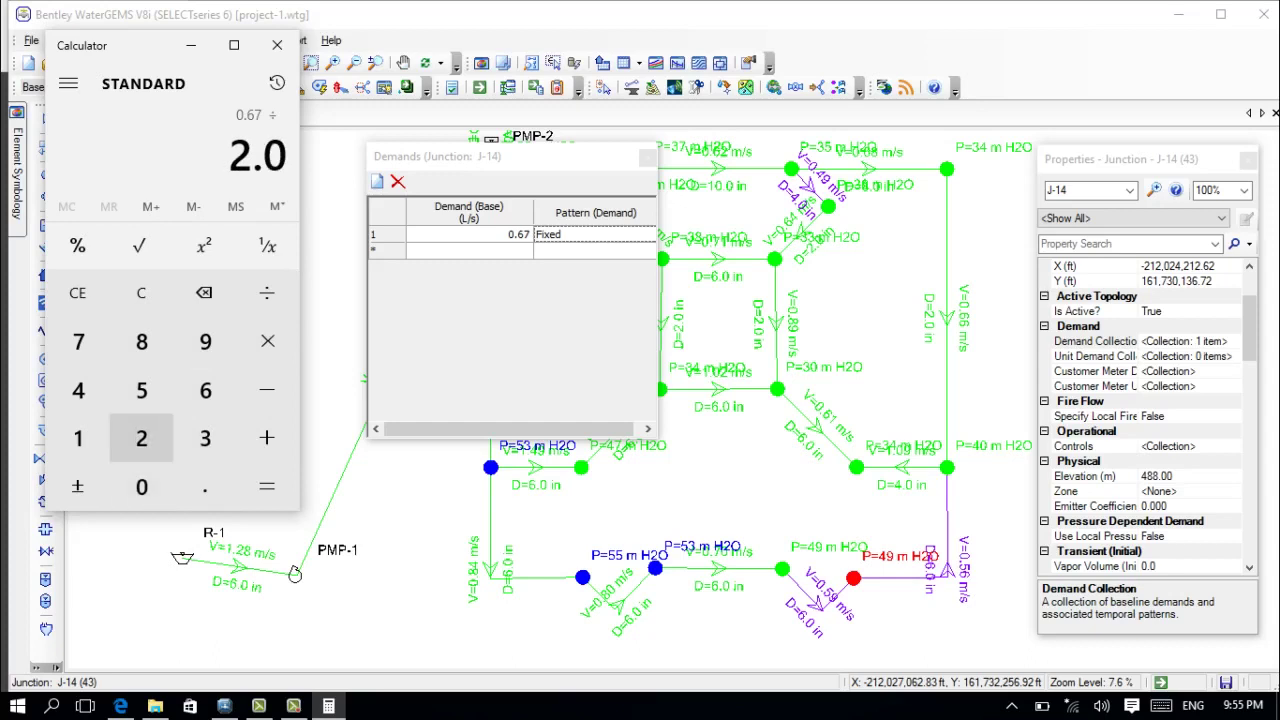
click(141, 390)
click(267, 486)
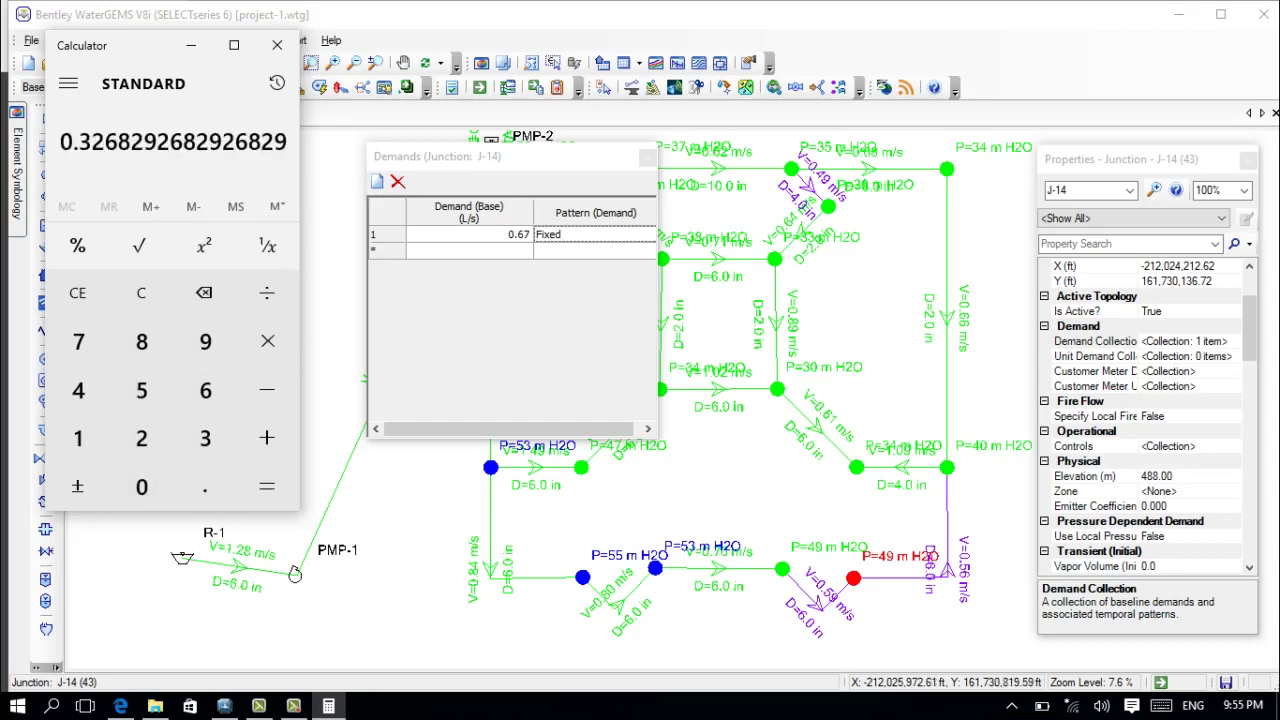
In WaterGEMS, set junction J-14's base demand to 0.33 L/s and assign Hydraulic Pattern - 1 as its demand pattern.
click(500, 235)
click(500, 235)
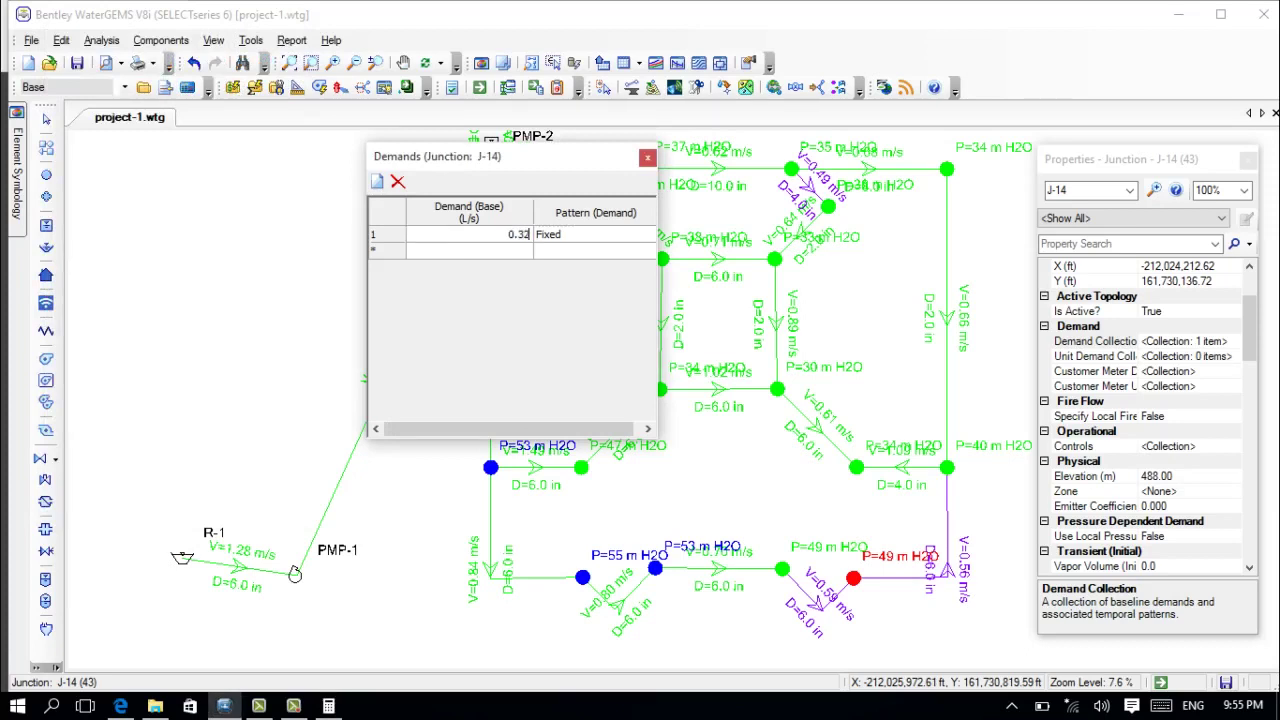
key(Tab)
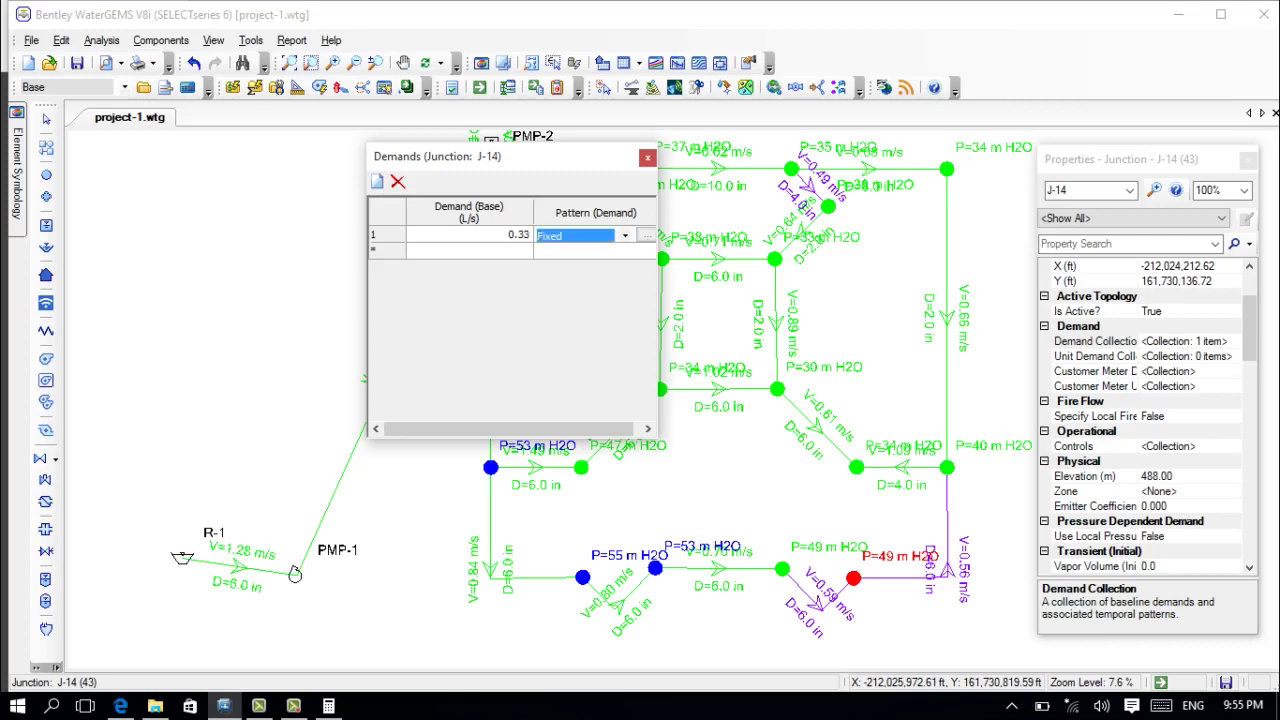
click(625, 236)
click(586, 267)
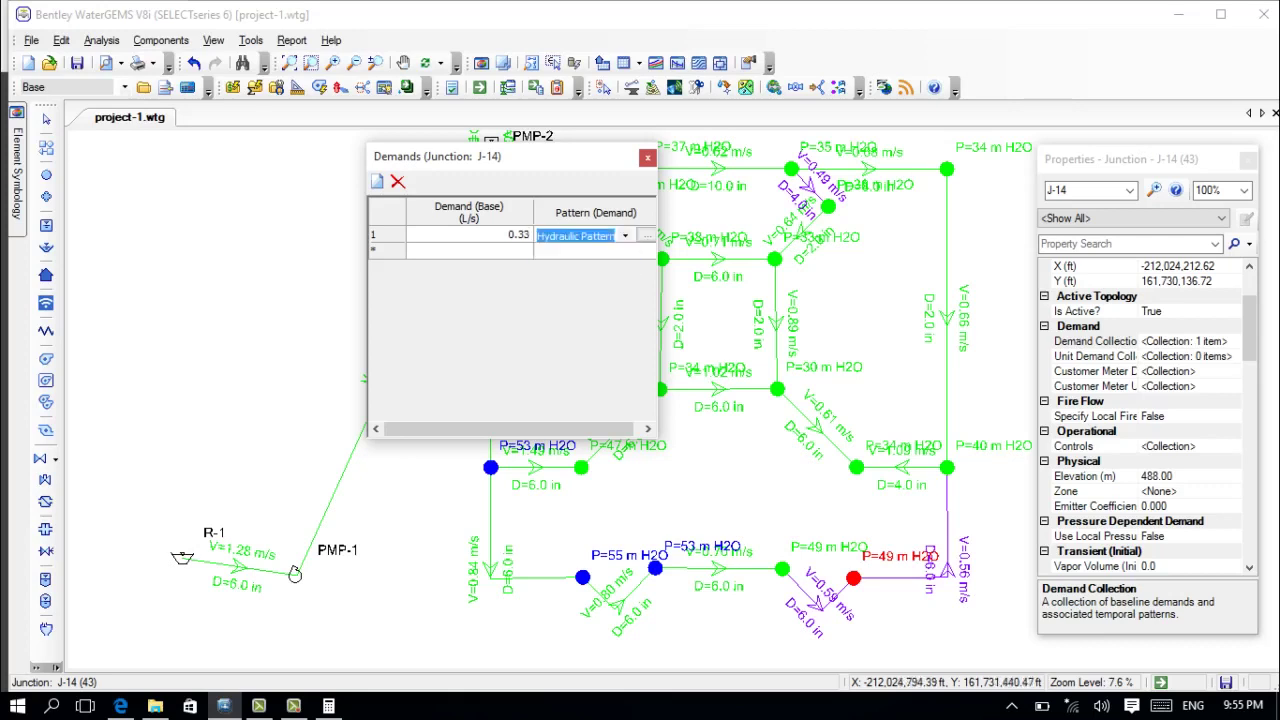
Select junction J-15, the next one left of J-14, and divide its base demand of 1.87 by 2.05 in Calculator.
double_click(783, 573)
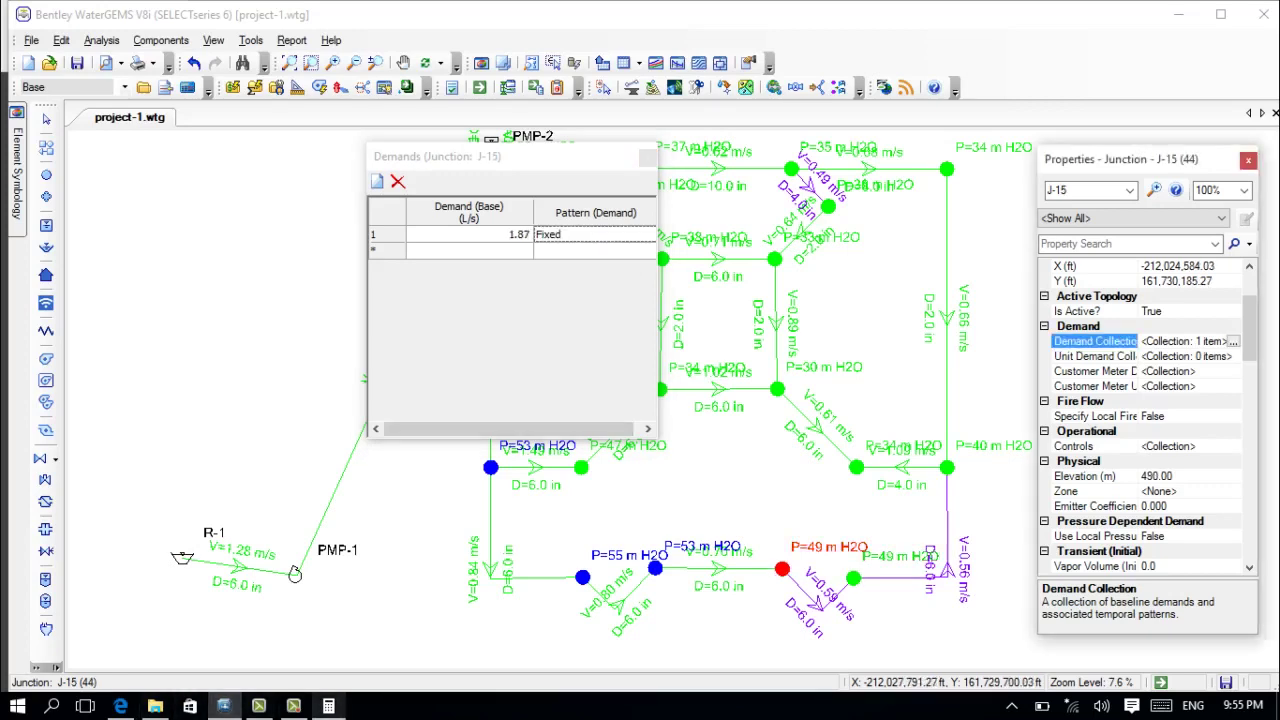
click(328, 706)
click(141, 292)
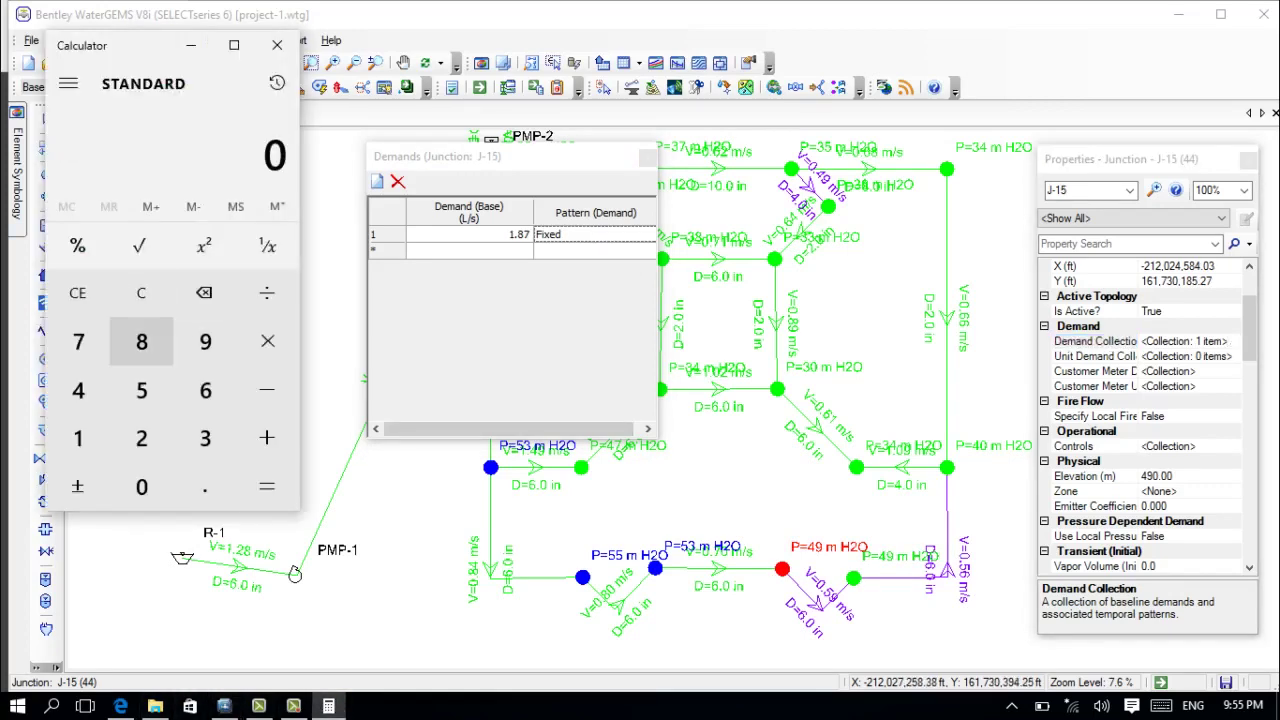
click(78, 438)
click(204, 486)
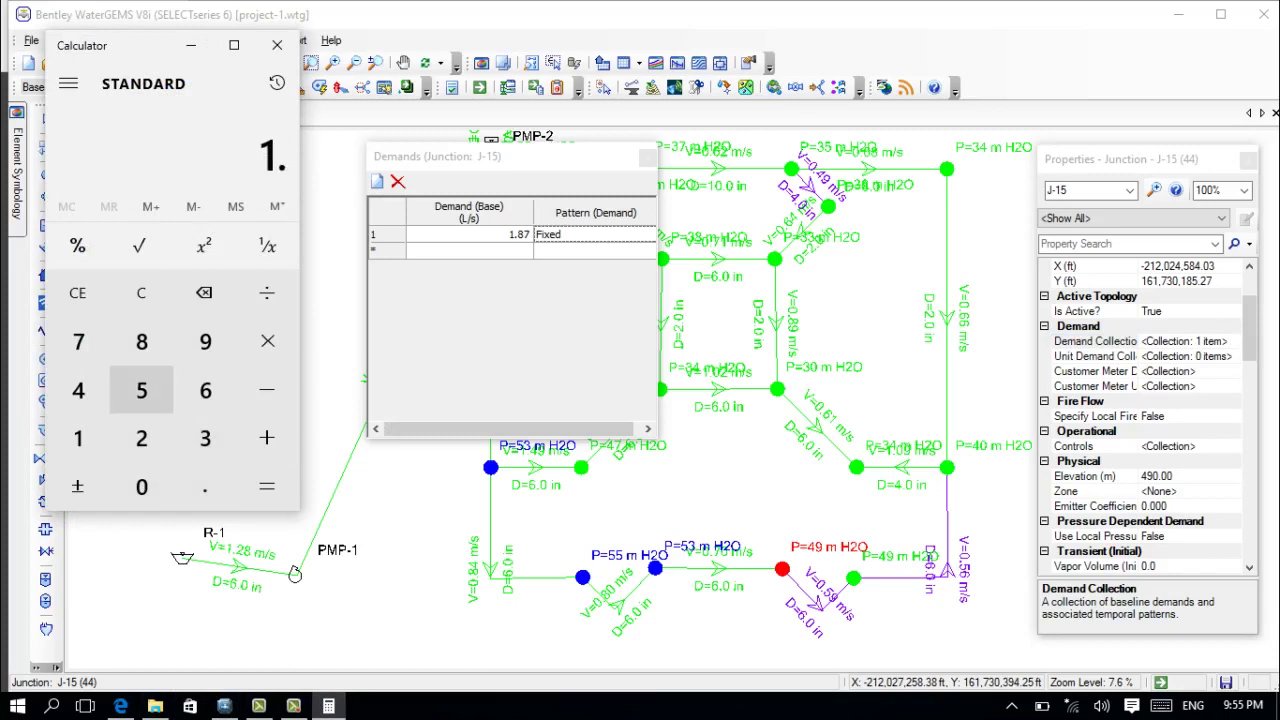
click(141, 341)
click(78, 341)
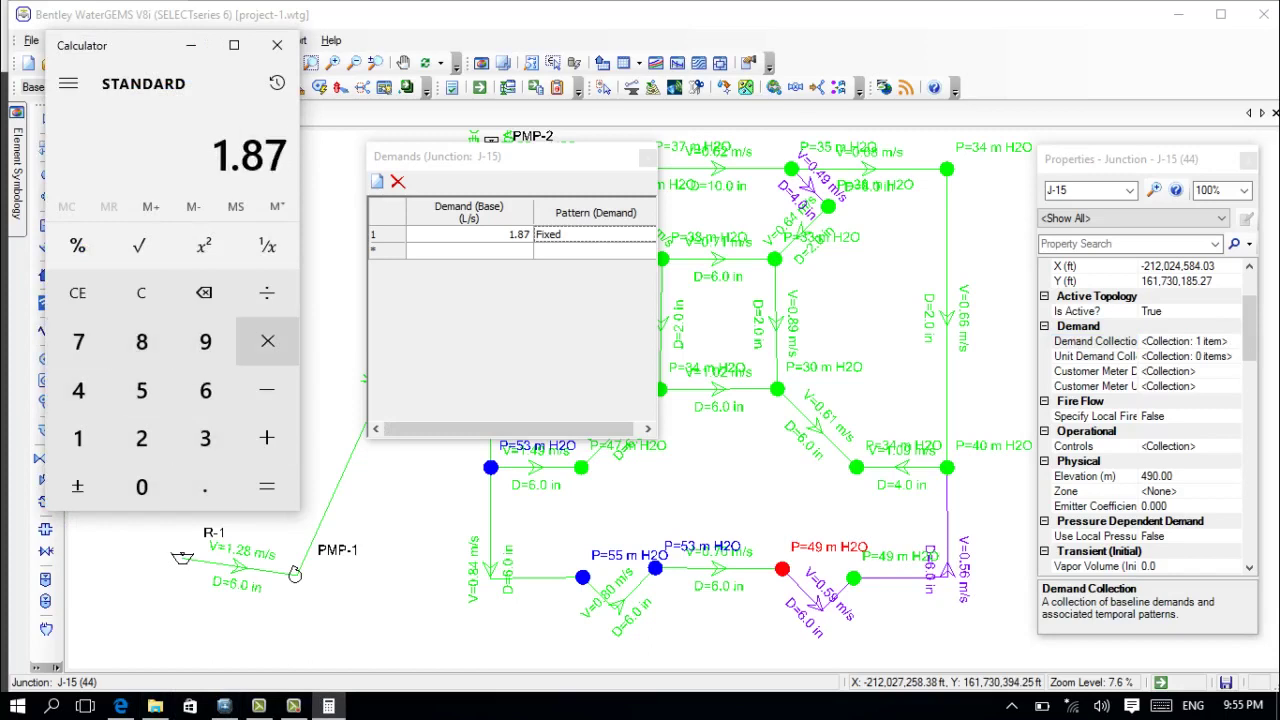
click(266, 292)
click(141, 438)
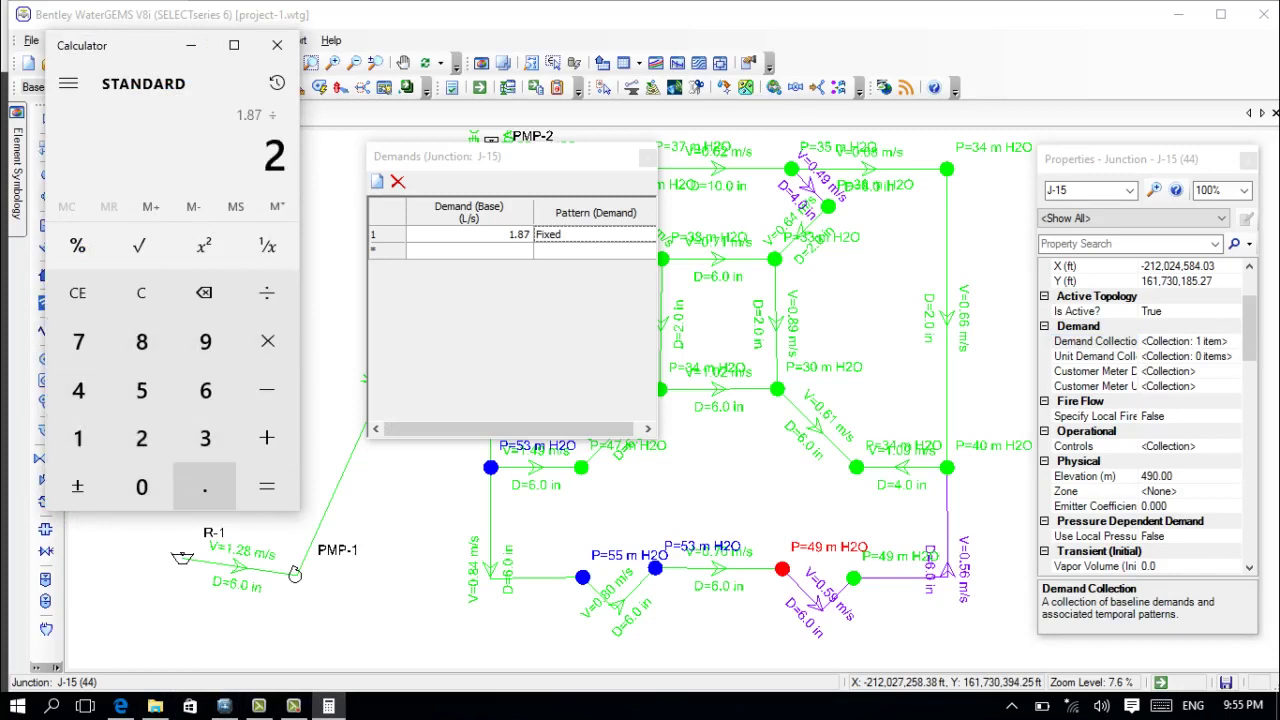
click(204, 486)
click(141, 486)
click(141, 390)
click(266, 486)
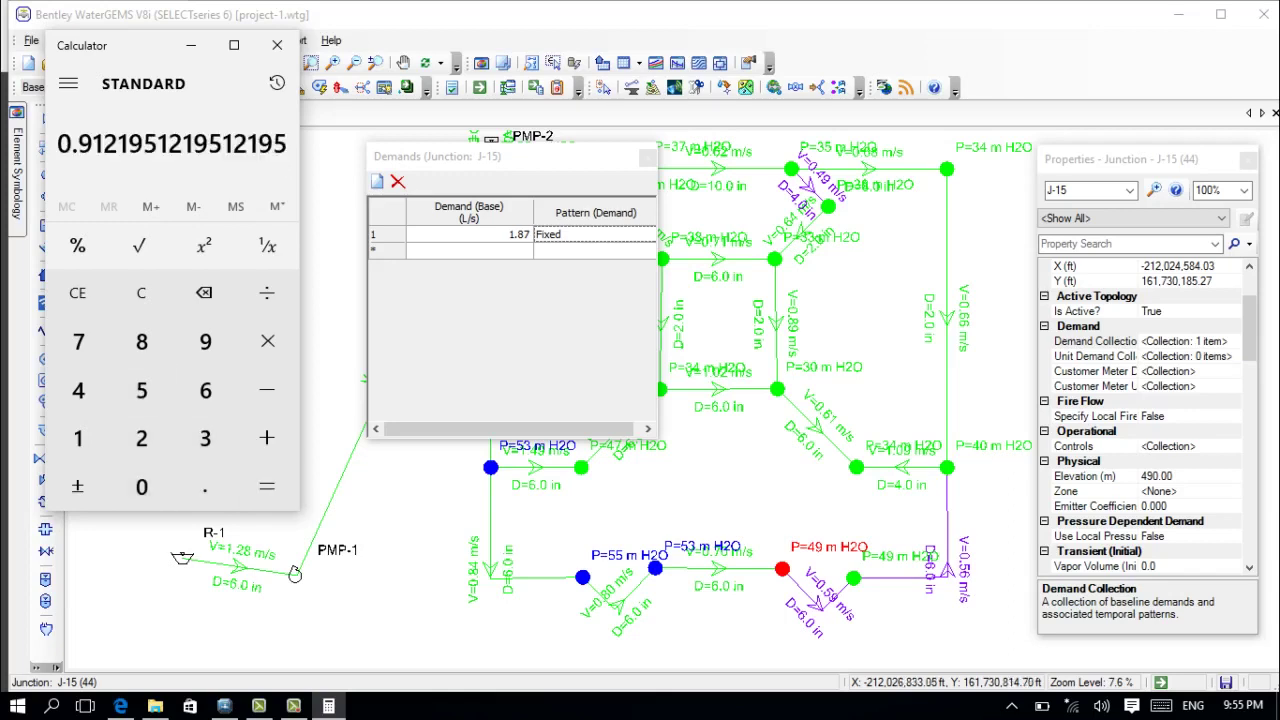
In WaterGEMS, set junction J-15's base demand to 0.912 L/s and assign Hydraulic Pattern - 1 as its demand pattern.
click(518, 235)
click(518, 235)
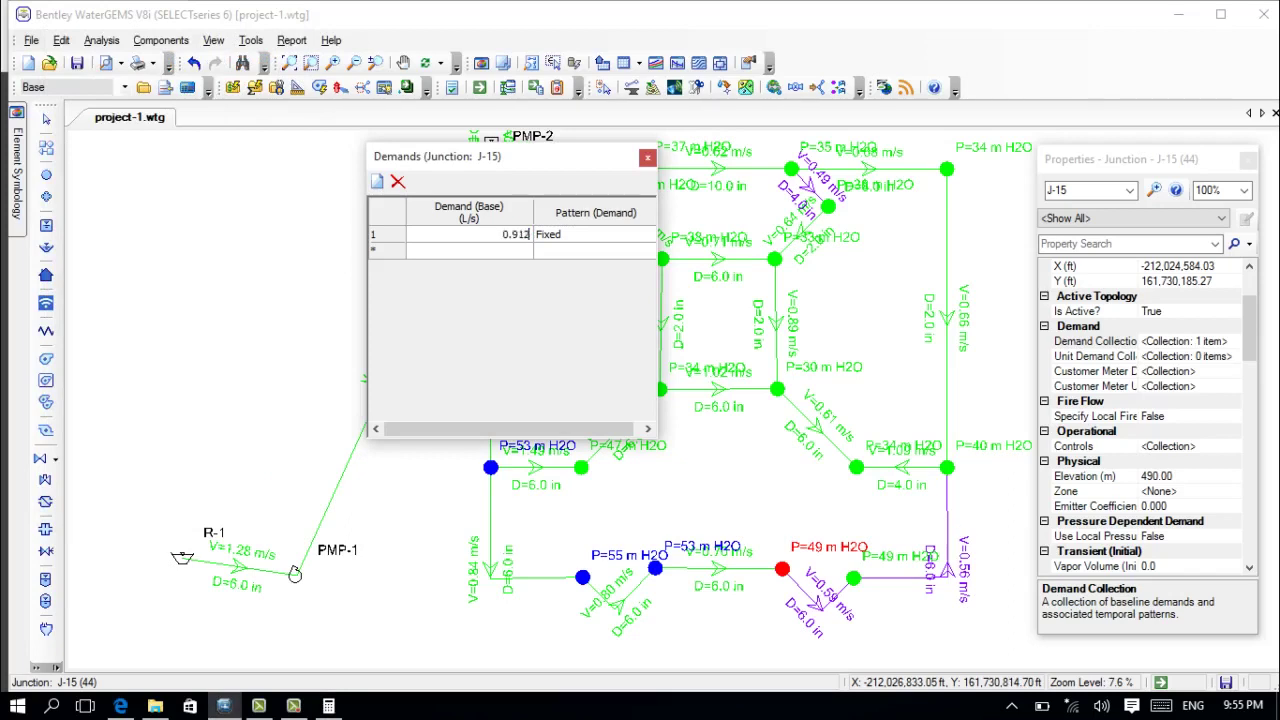
key(Tab)
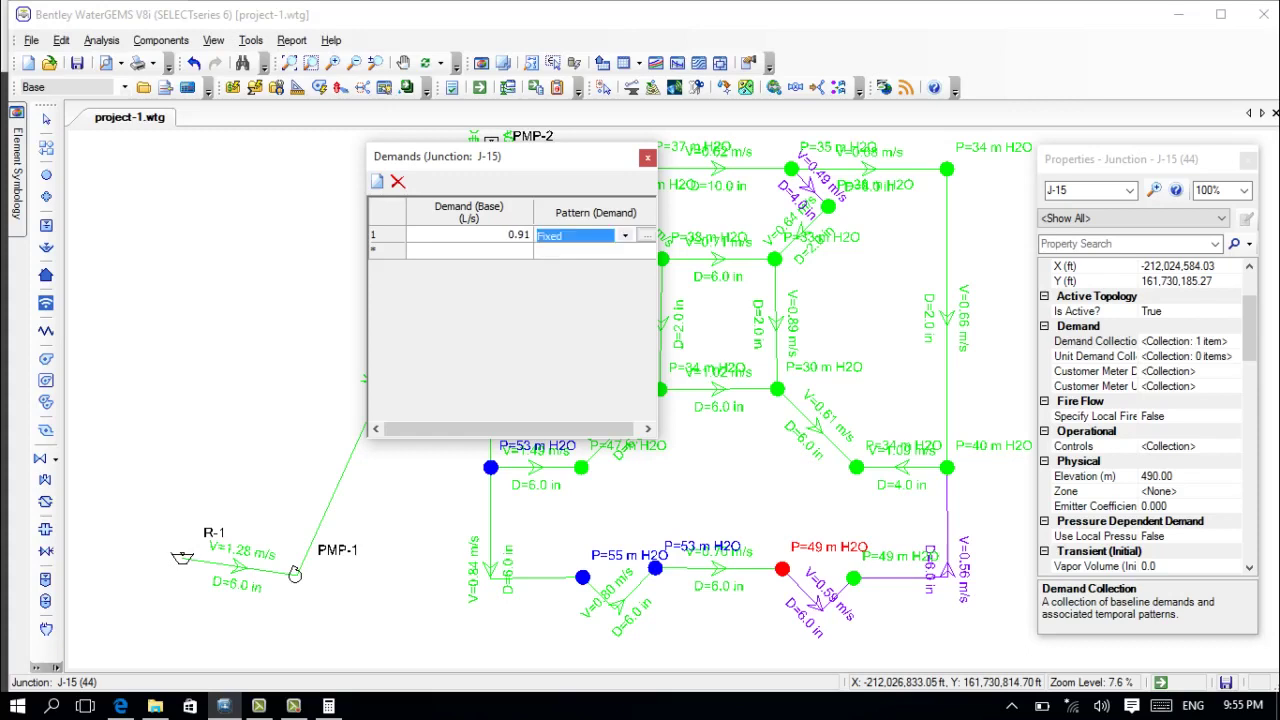
click(625, 236)
click(600, 266)
Select junction J-16, the next one left of J-15, and divide its base demand of 1.87 by 2.05 in Calculator.
click(656, 570)
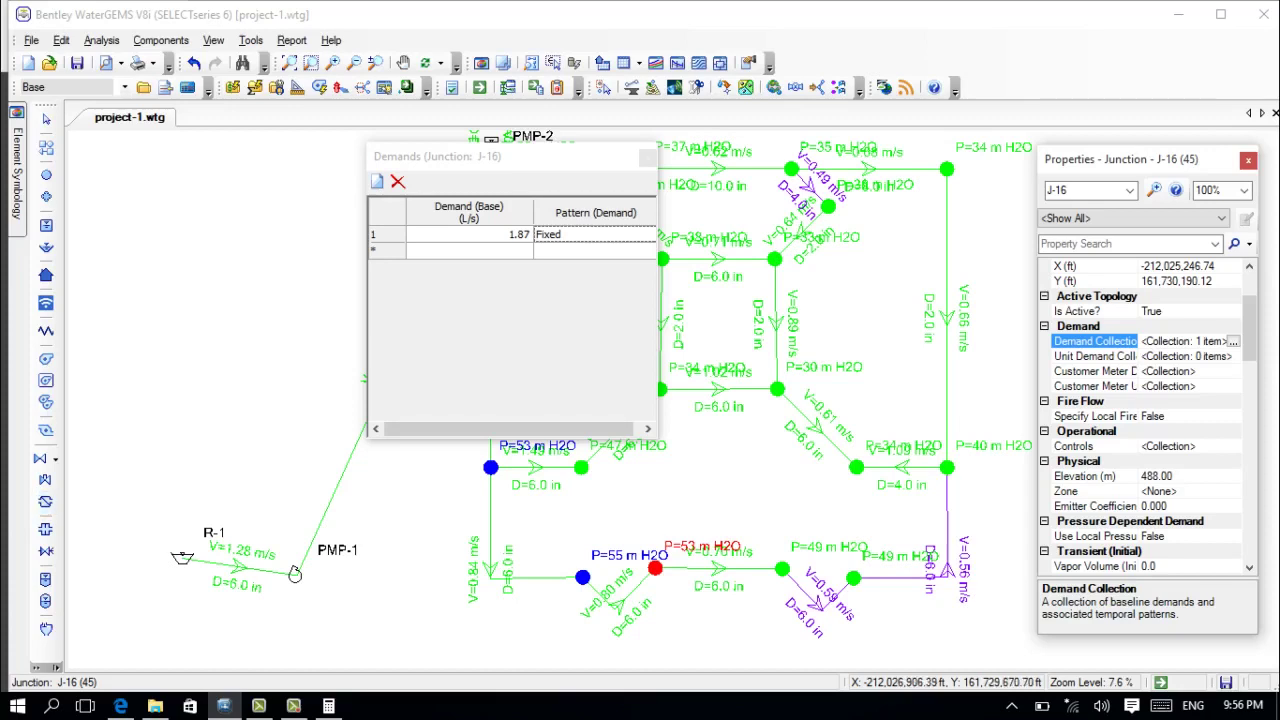
click(328, 706)
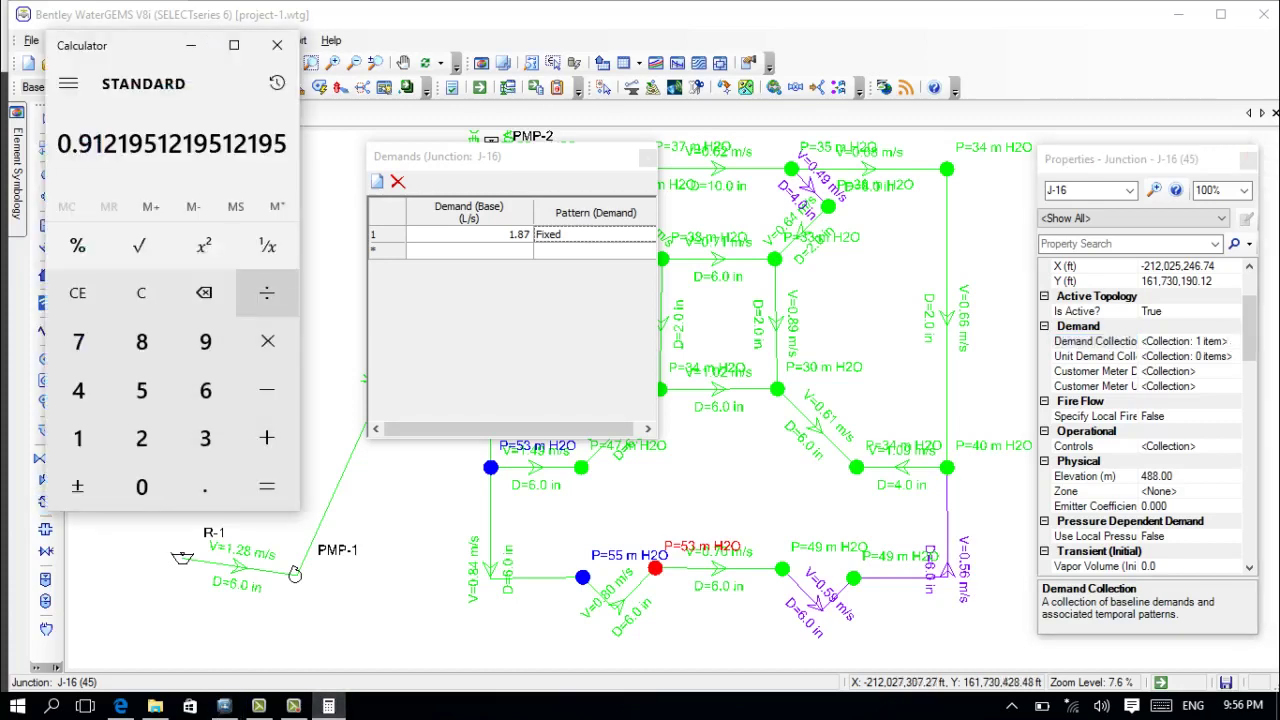
click(141, 292)
click(78, 438)
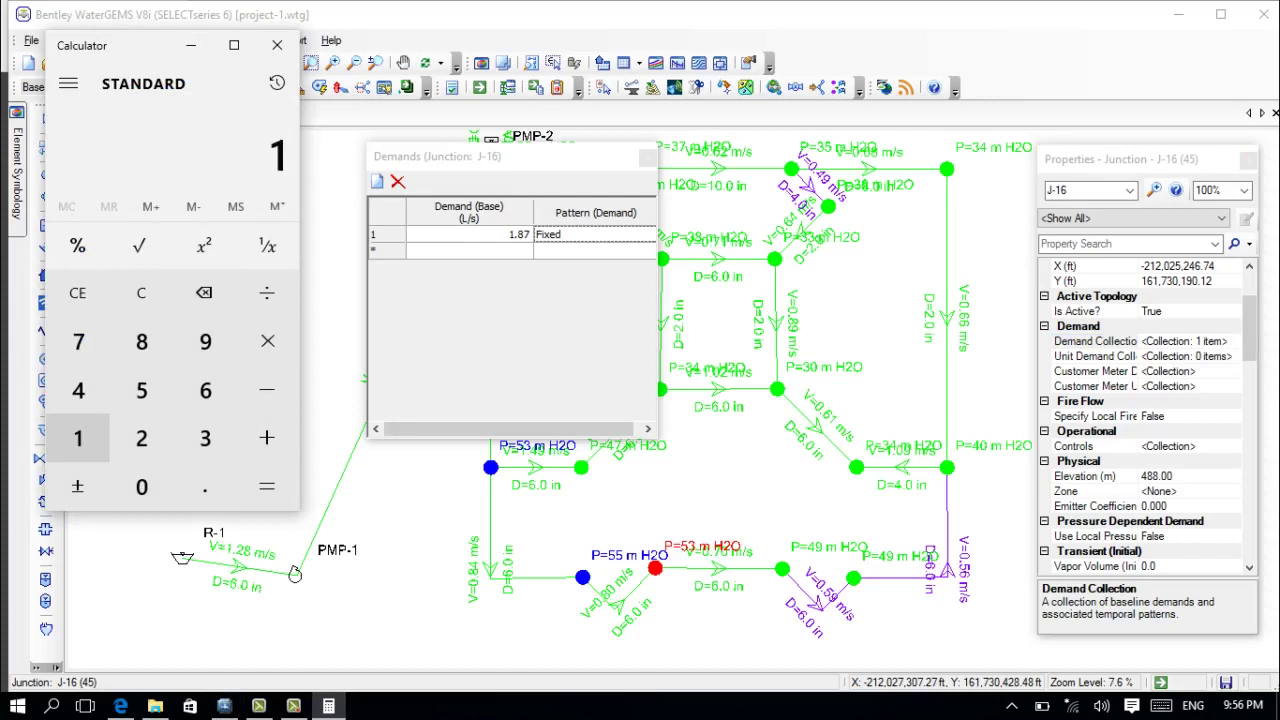
click(205, 486)
click(141, 341)
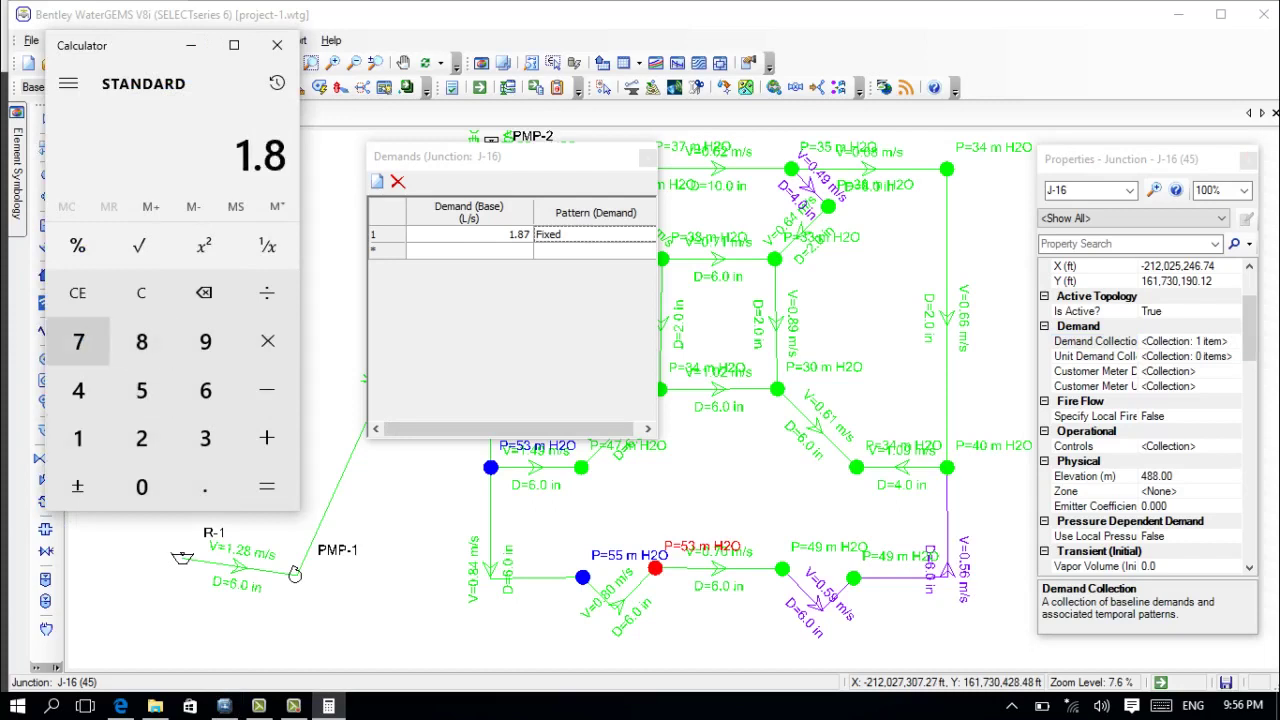
click(78, 341)
click(266, 292)
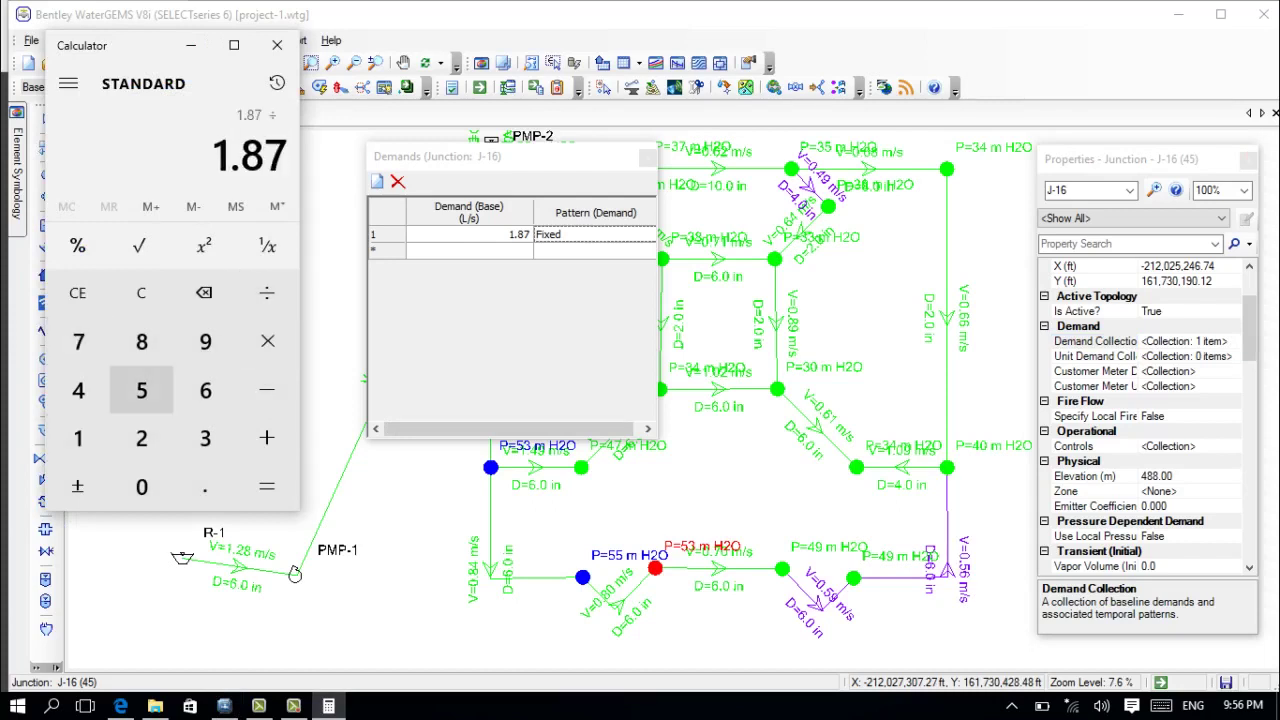
click(141, 438)
click(205, 486)
click(141, 486)
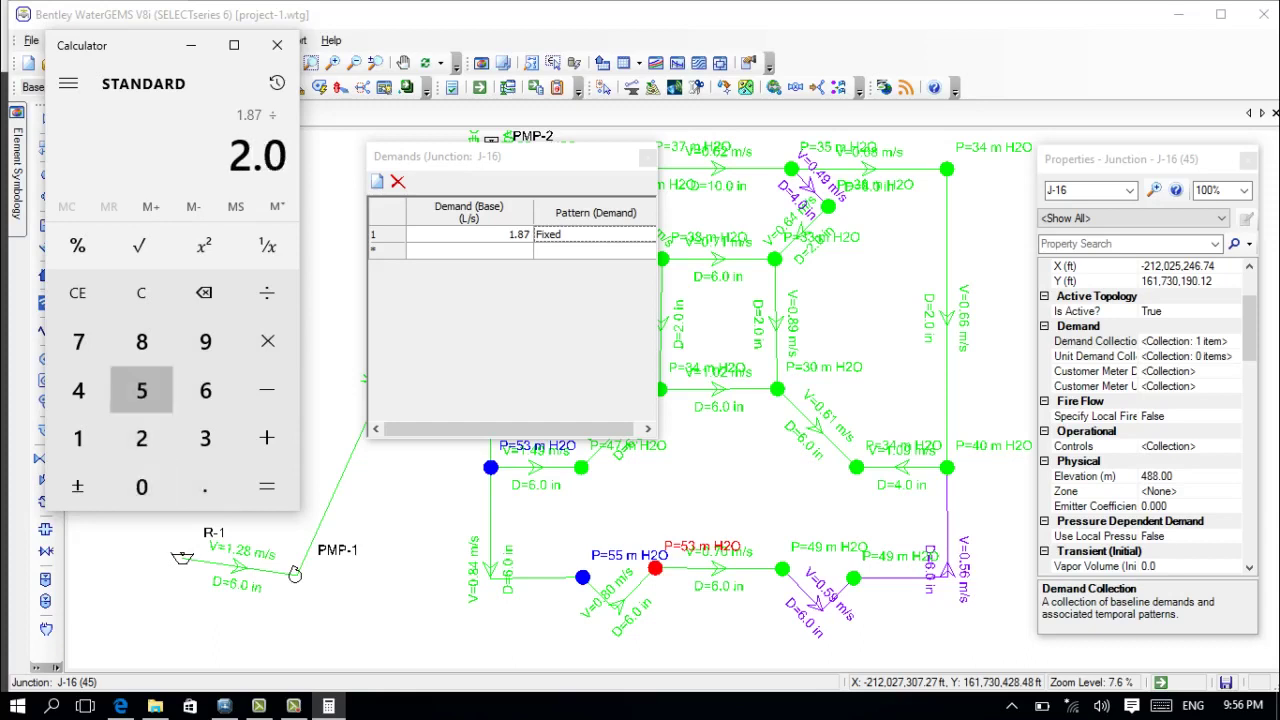
click(141, 390)
click(266, 486)
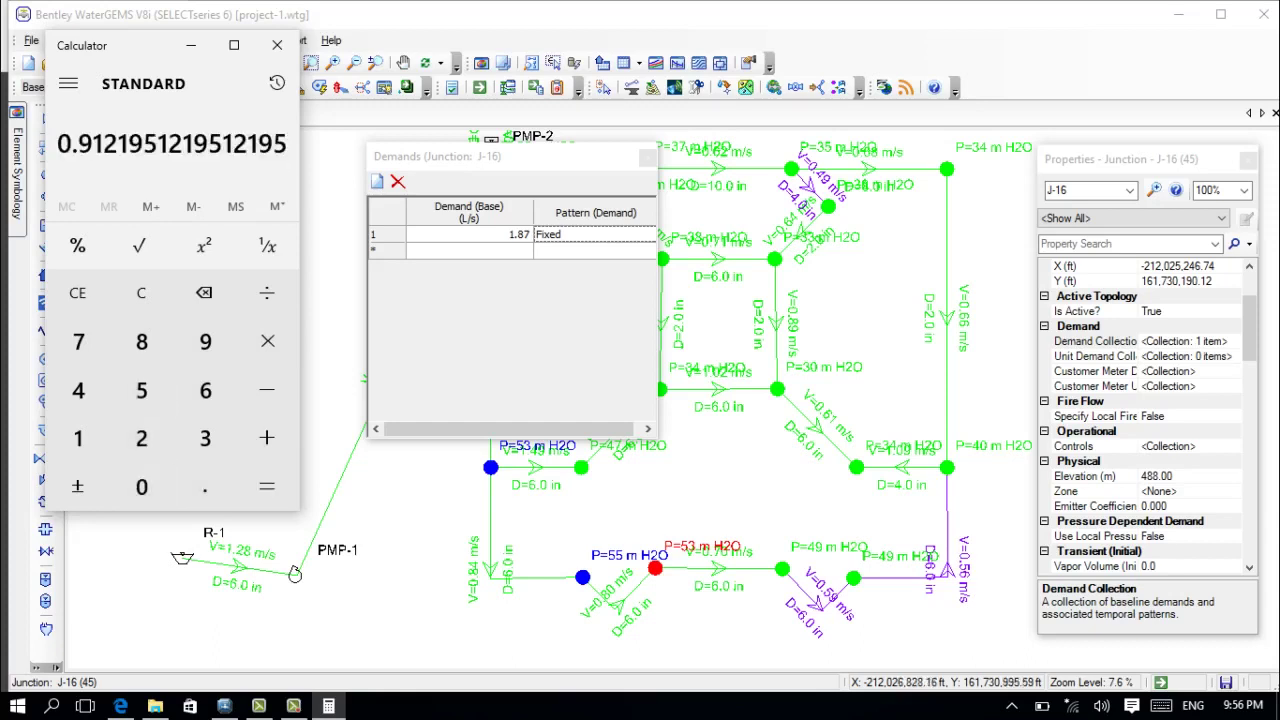
In WaterGEMS, set junction J-16's base demand to 0.912 L/s and assign Hydraulic Pattern - 1 as its demand pattern.
click(500, 234)
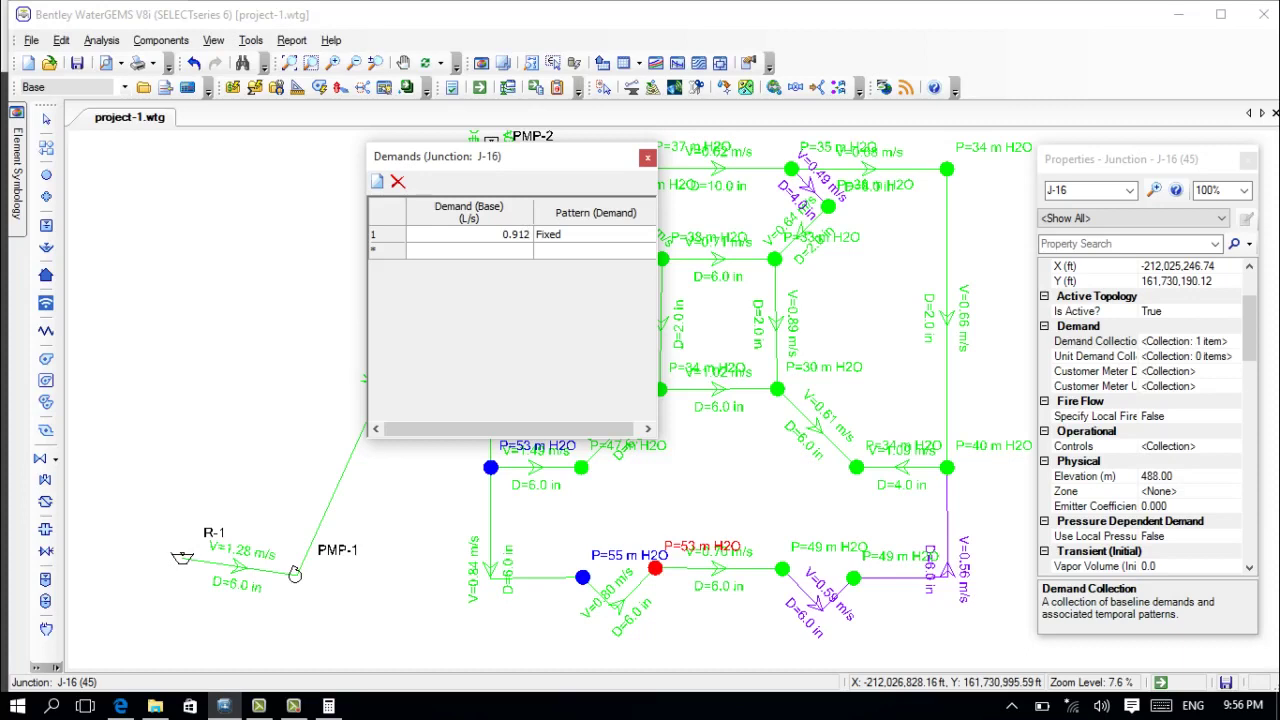
key(Tab)
click(625, 236)
click(586, 266)
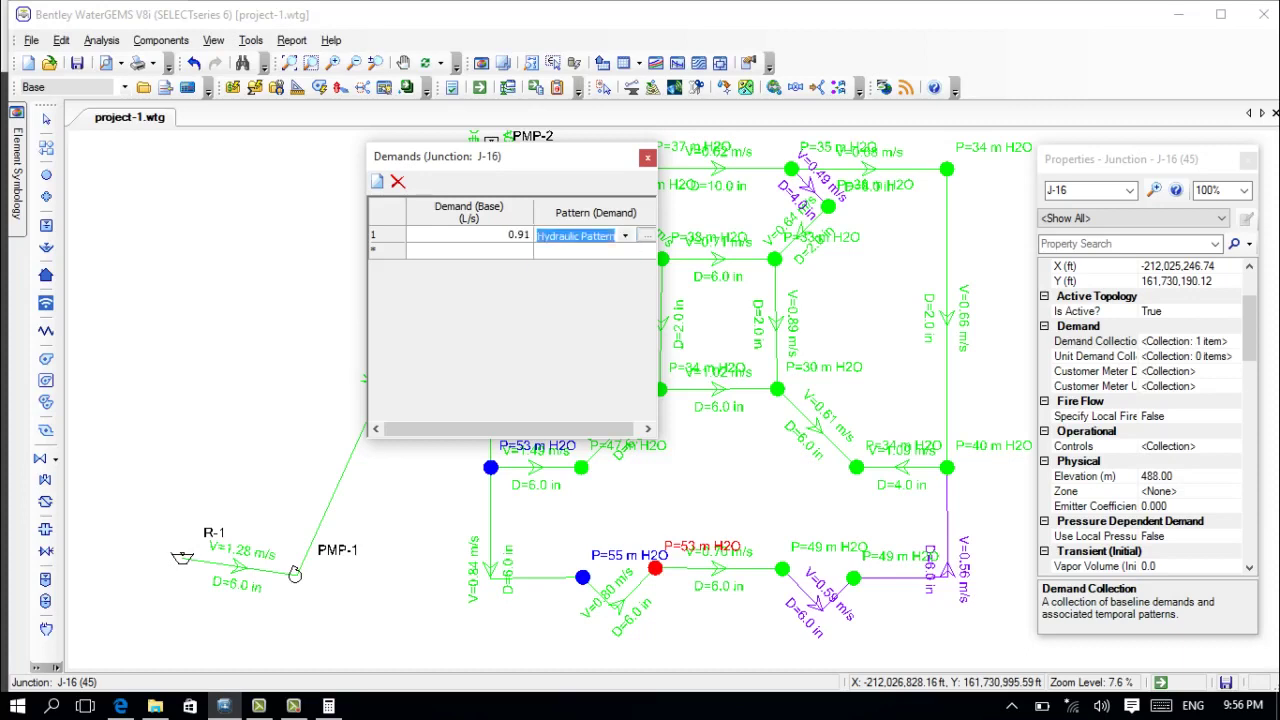
Select junction J-17, diagonally below-left of J-16, and divide its base demand of 0.67 by 2.05 in Calculator.
click(584, 580)
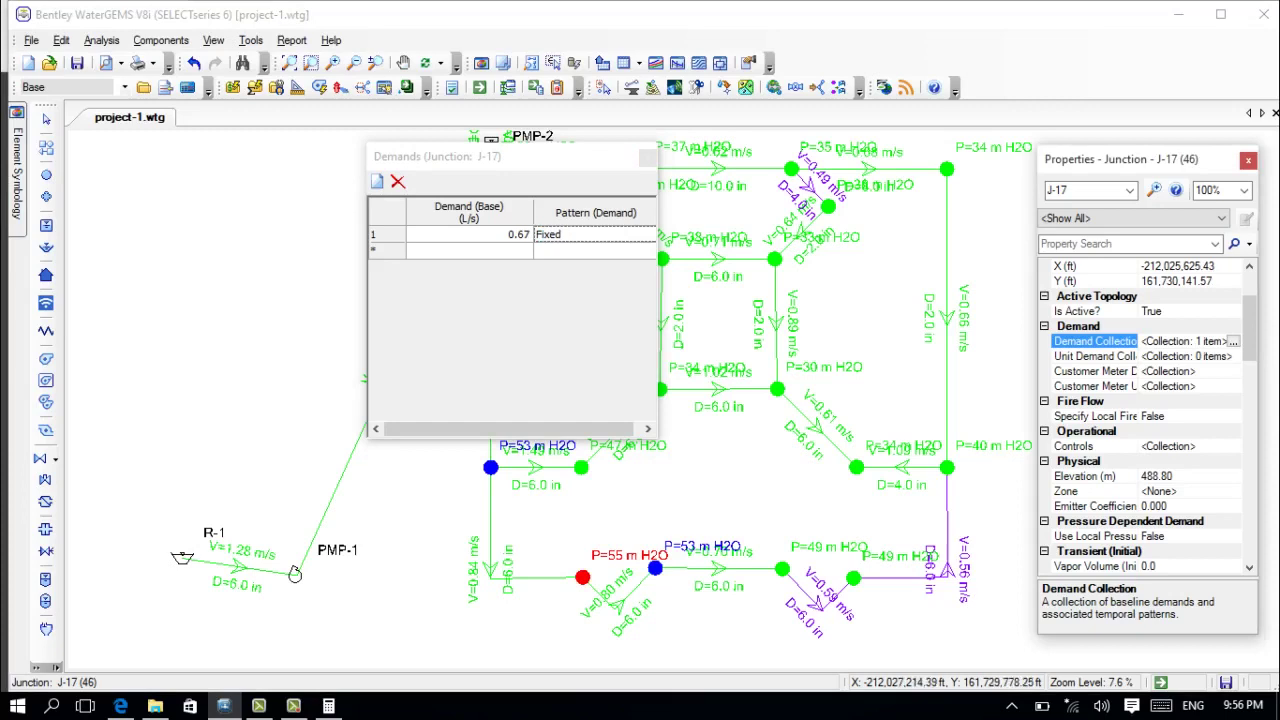
click(328, 706)
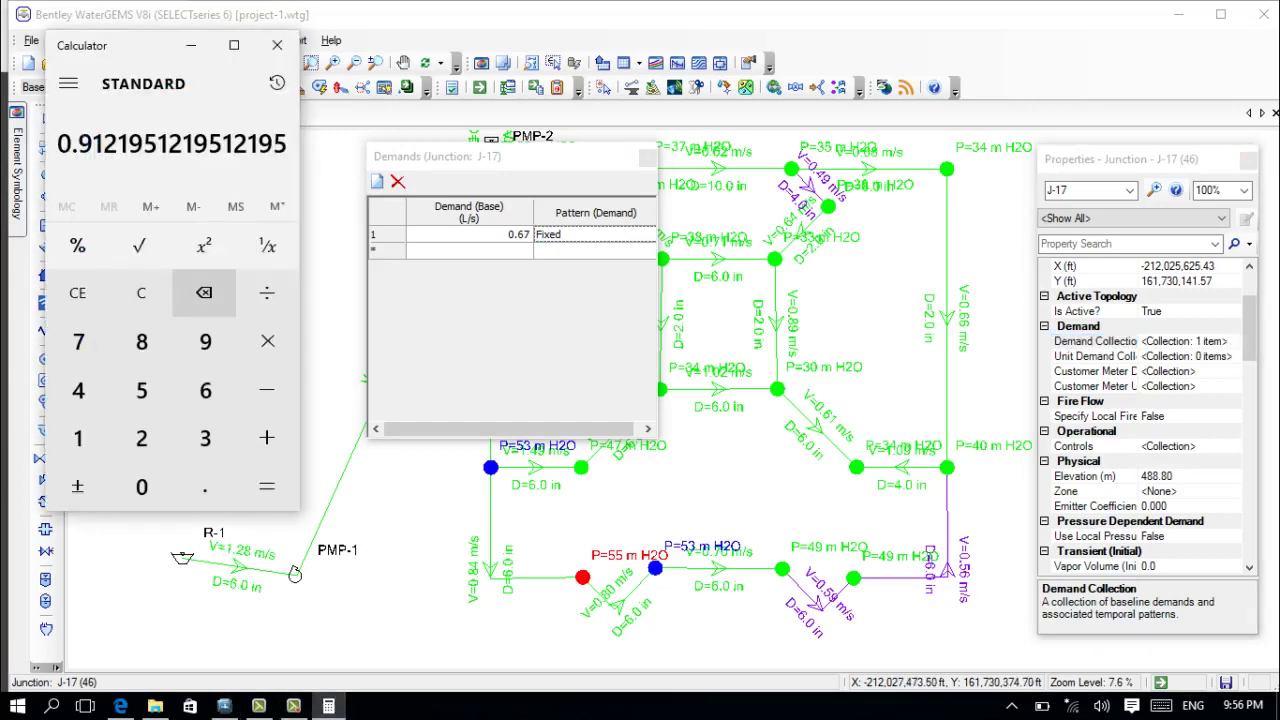
click(141, 292)
click(205, 486)
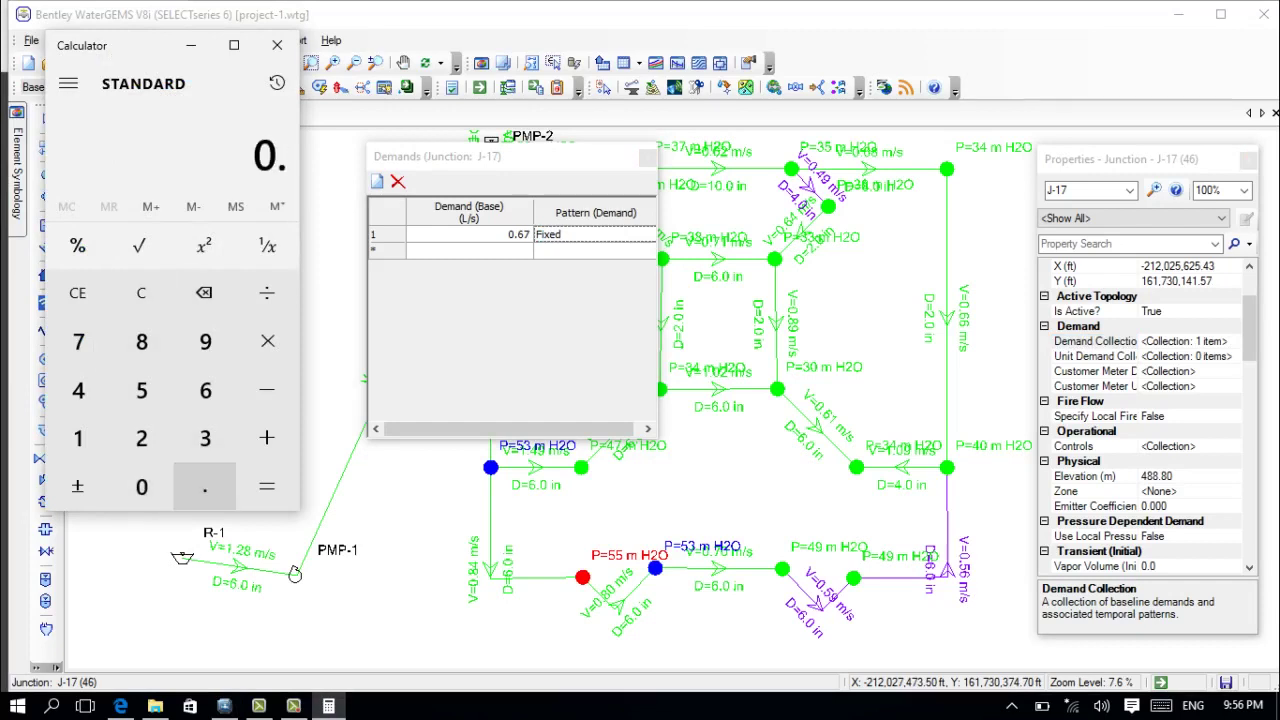
click(205, 390)
click(78, 341)
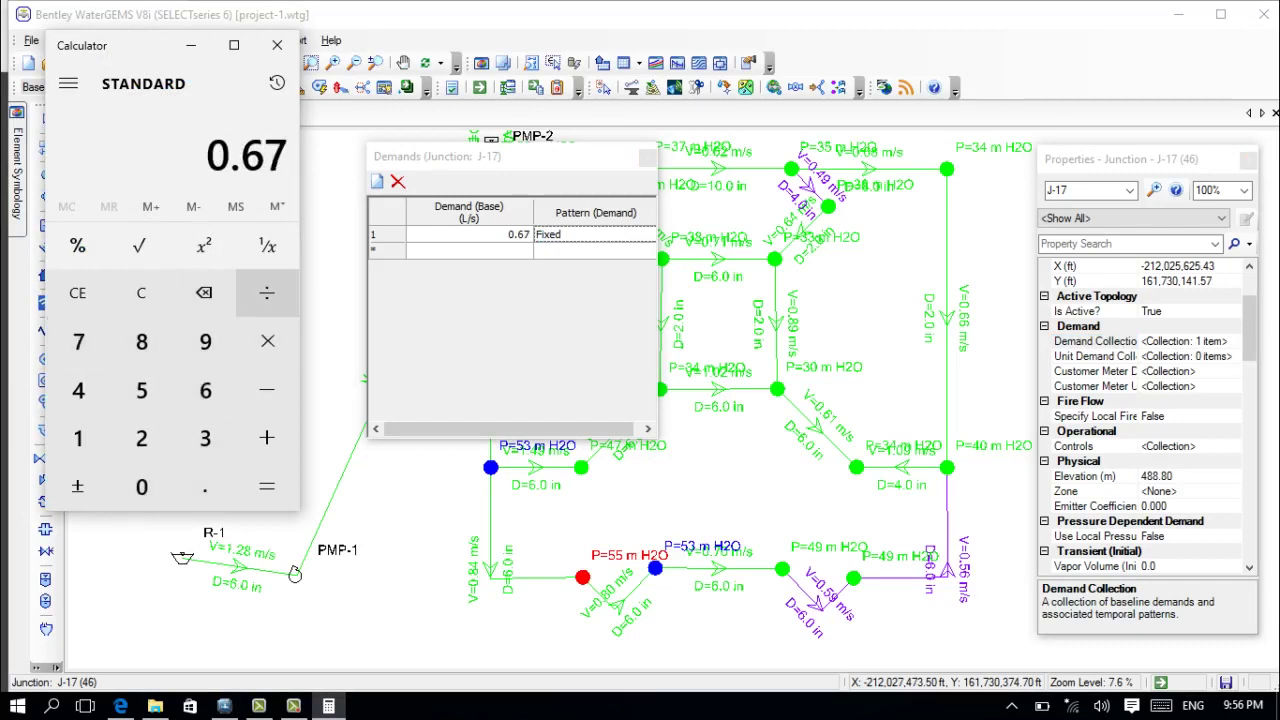
click(267, 292)
click(141, 438)
click(205, 486)
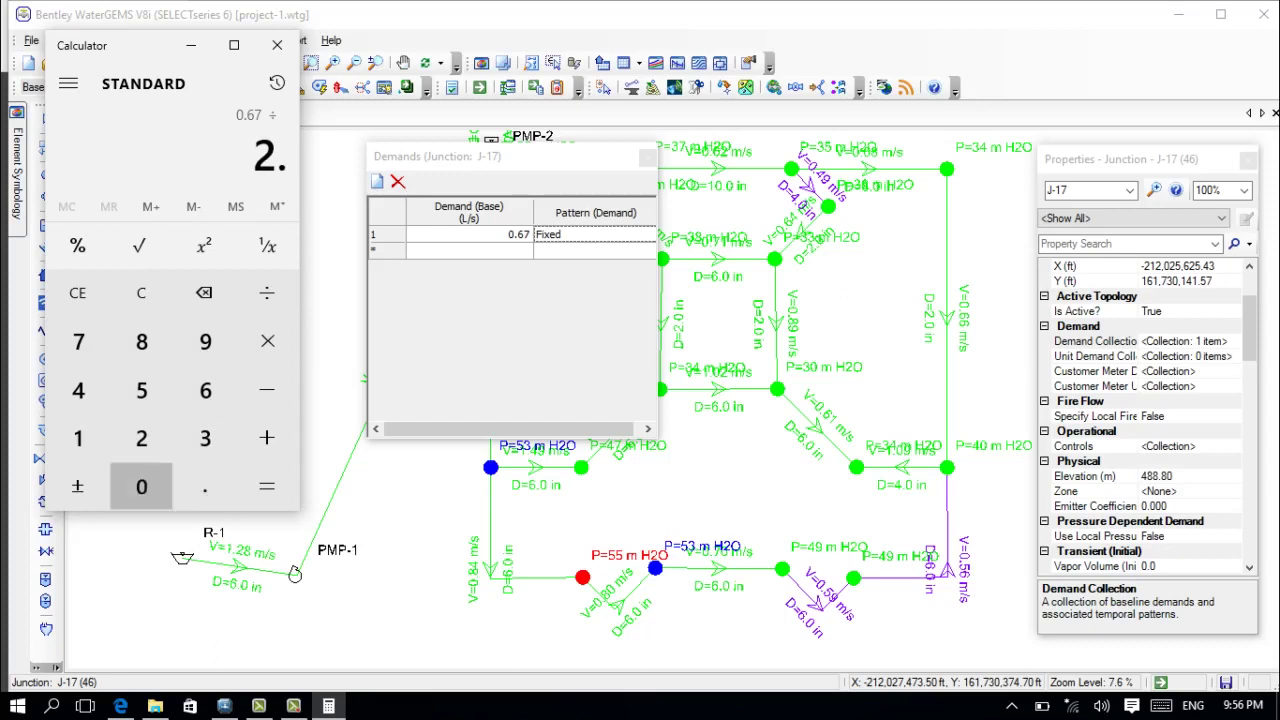
click(141, 486)
click(141, 390)
click(267, 486)
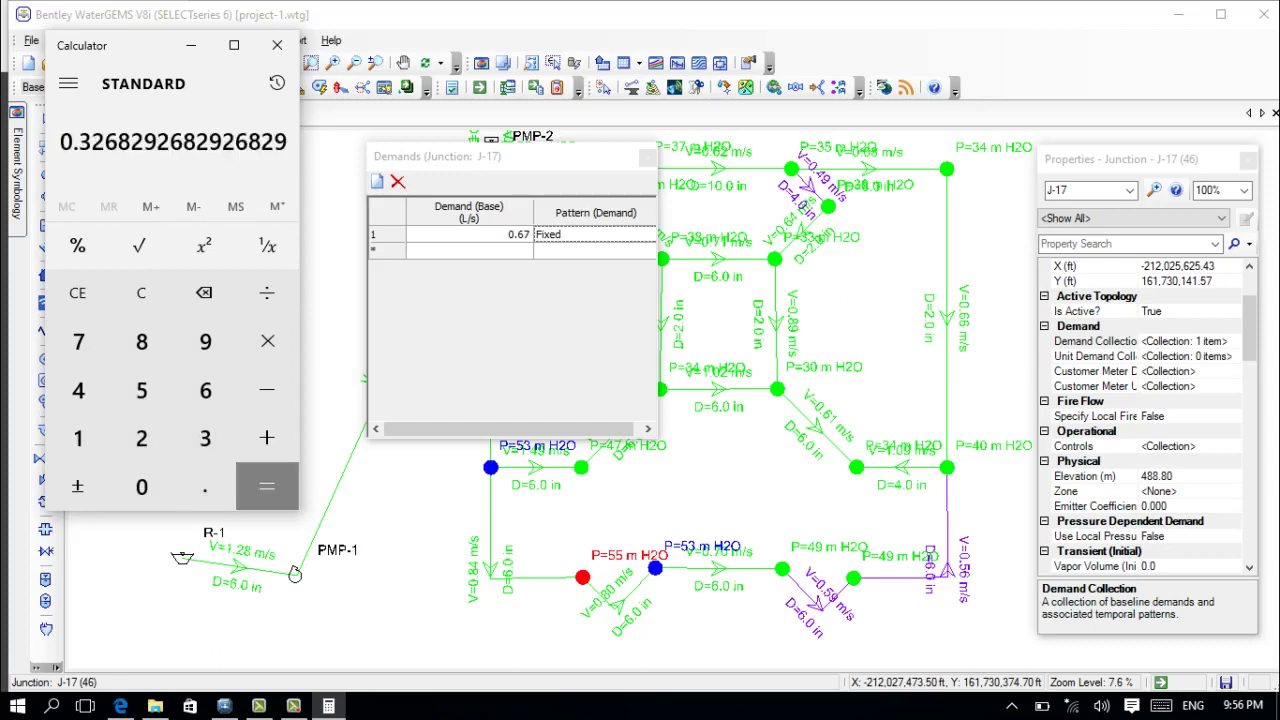
In WaterGEMS, set junction J-17's base demand to 0.326 L/s and assign Hydraulic Pattern - 1 as its demand pattern.
click(469, 234)
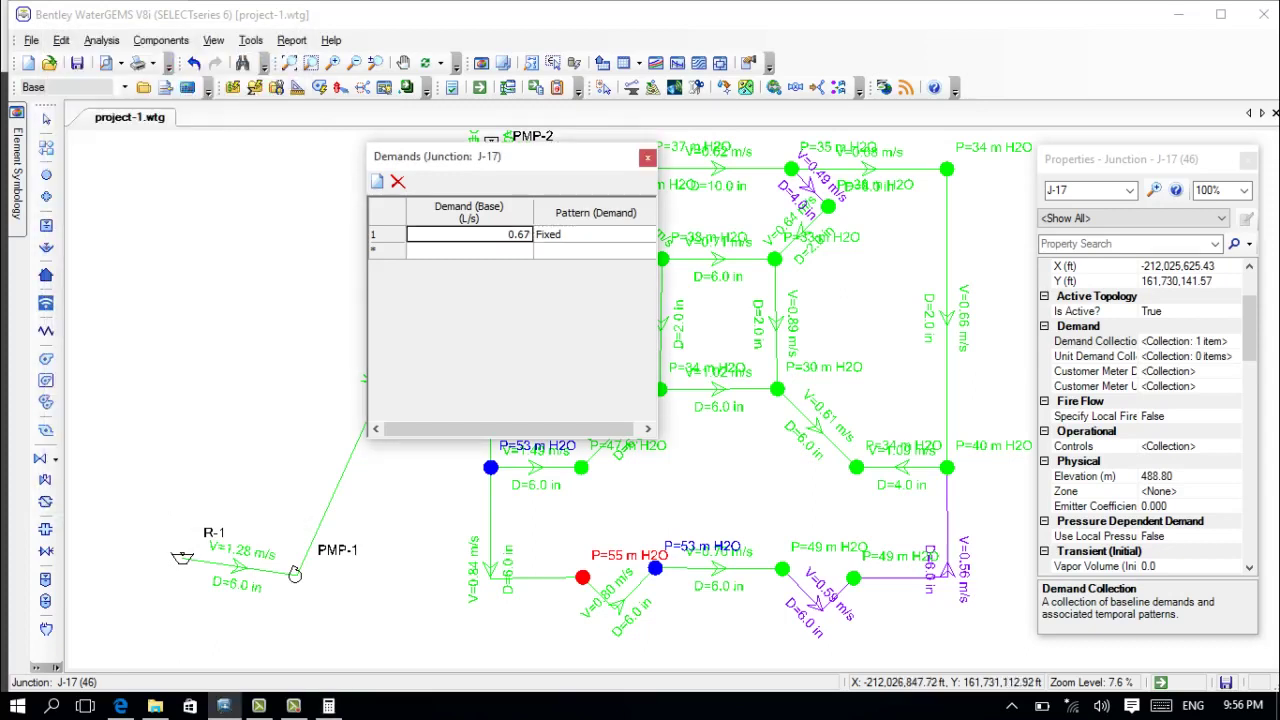
click(469, 234)
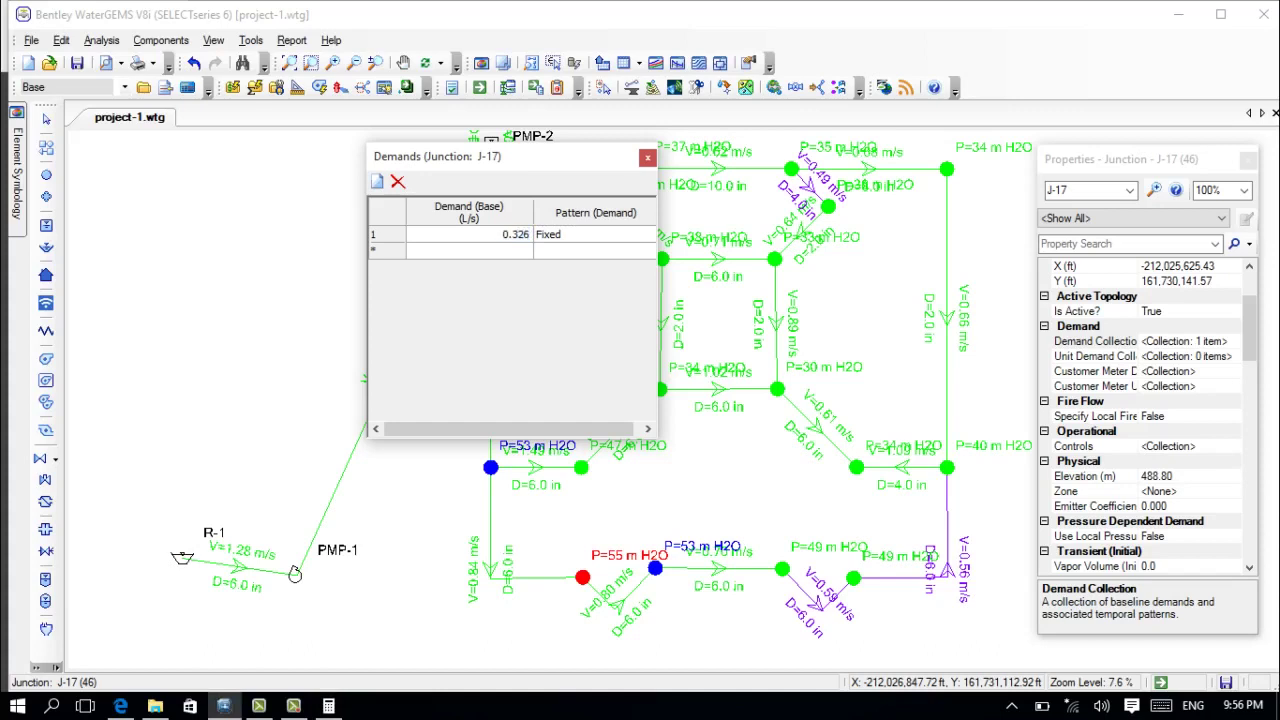
key(Tab)
key(alt+Down)
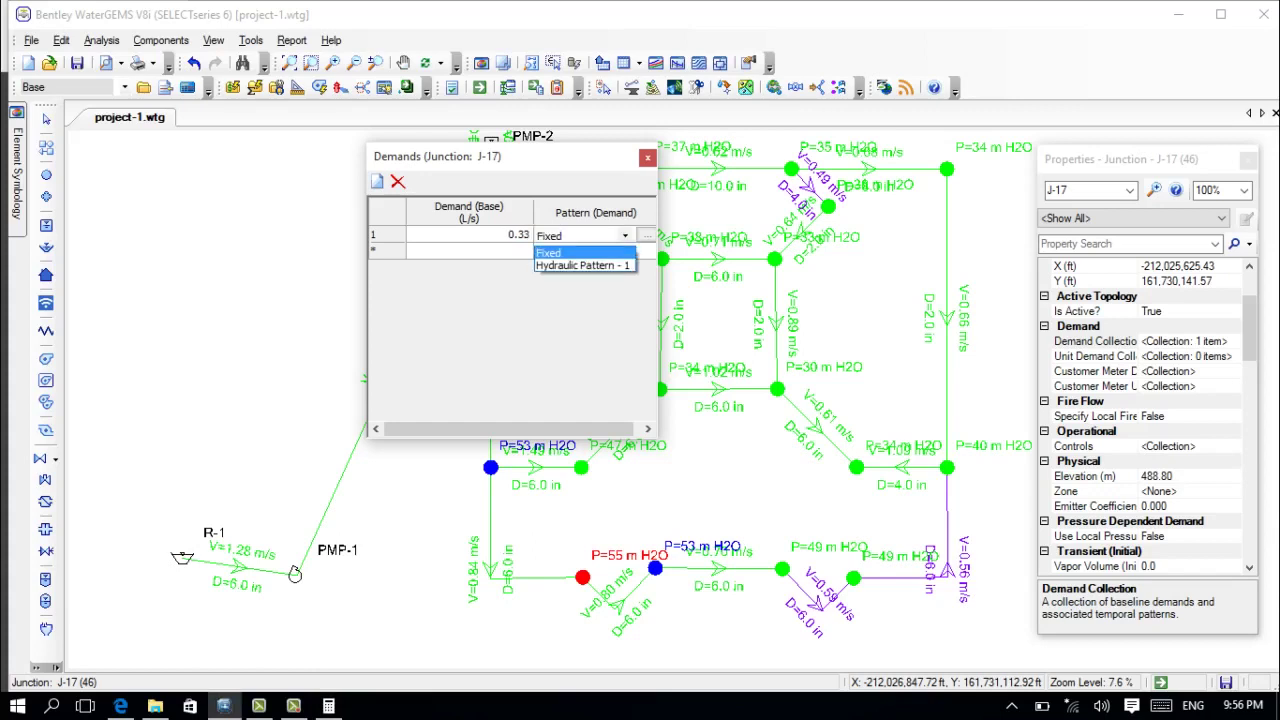
key(Down)
key(Return)
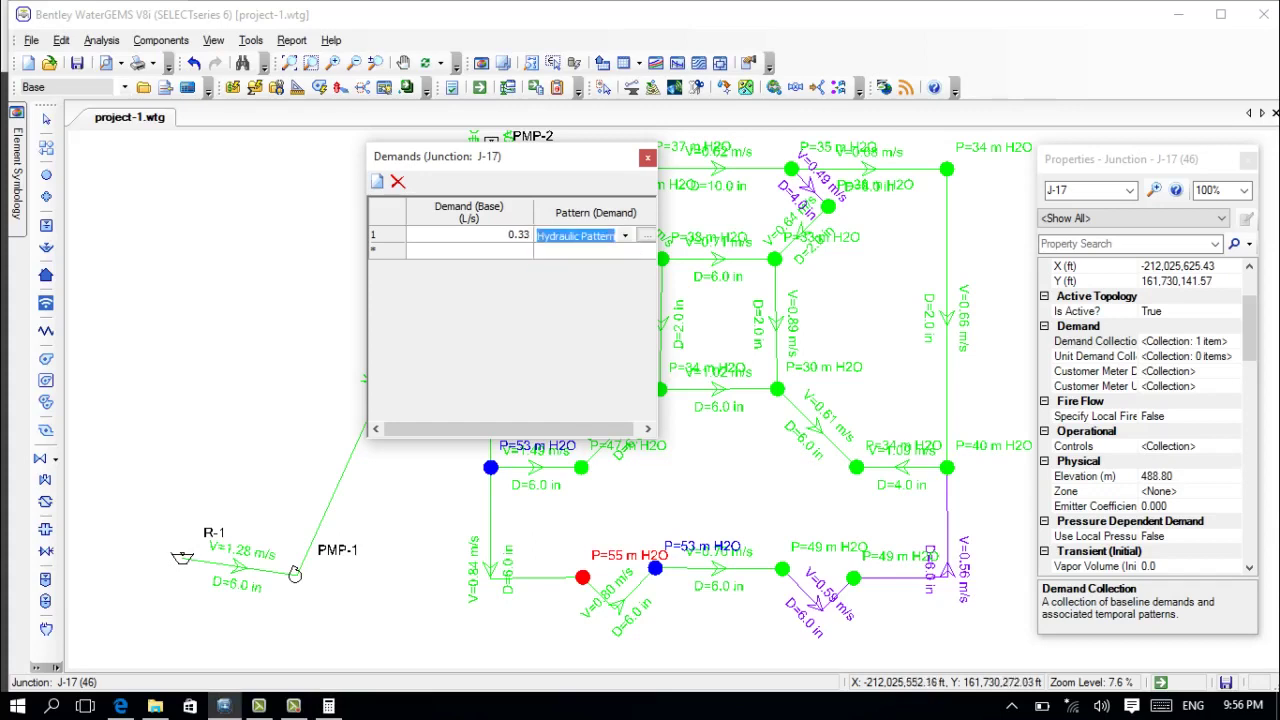
Select junction J-18 at the network's upper-right corner and divide its base demand of 20.78 by 2.05 in Calculator.
middle_click(715, 320)
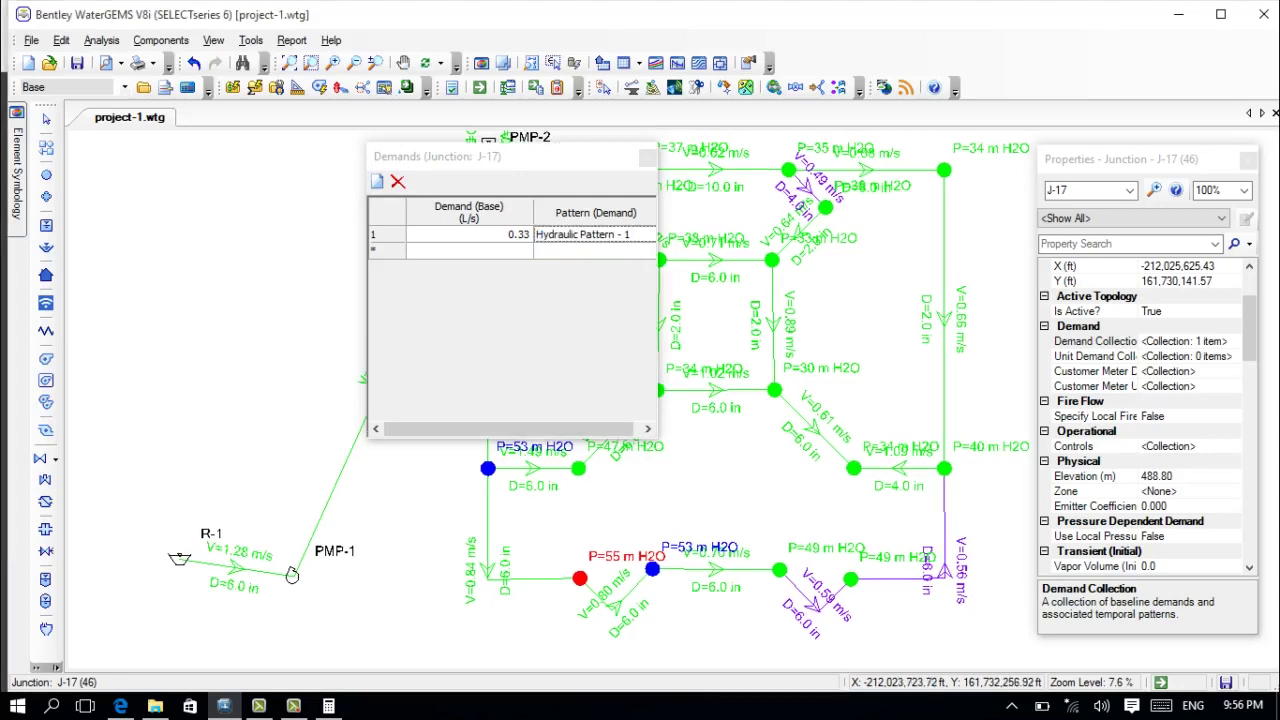
double_click(944, 171)
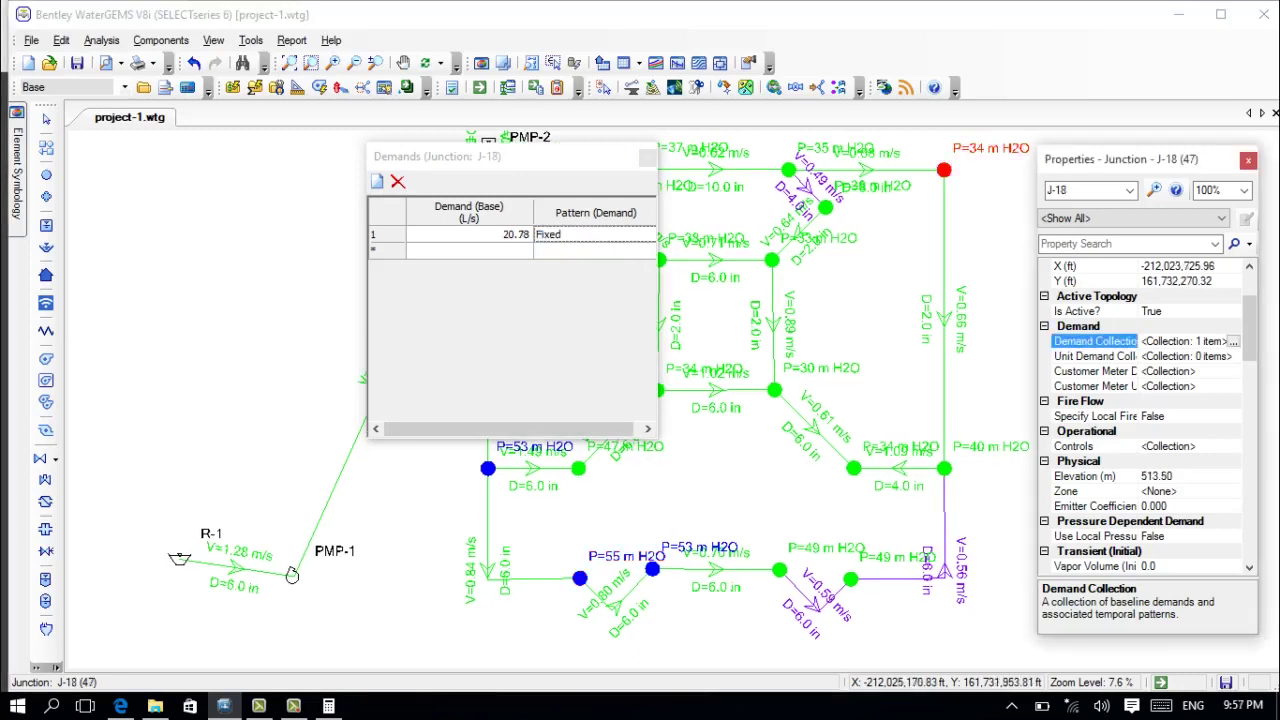
click(329, 706)
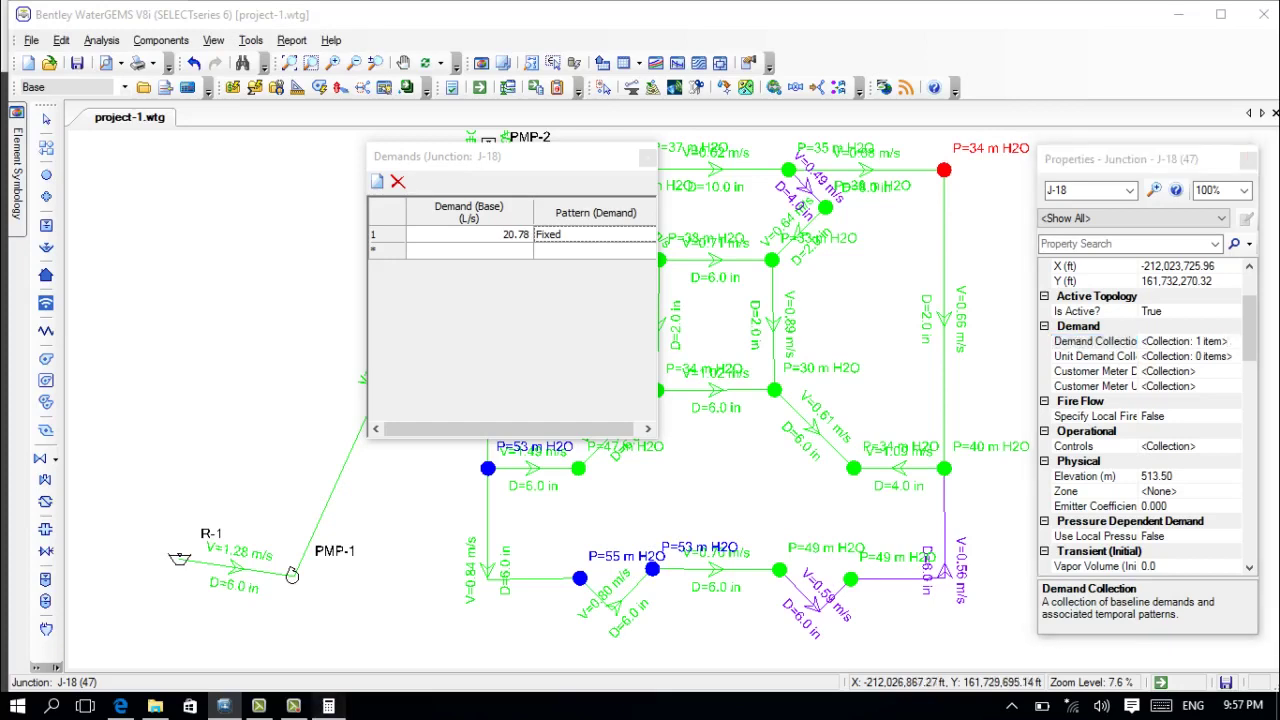
click(141, 292)
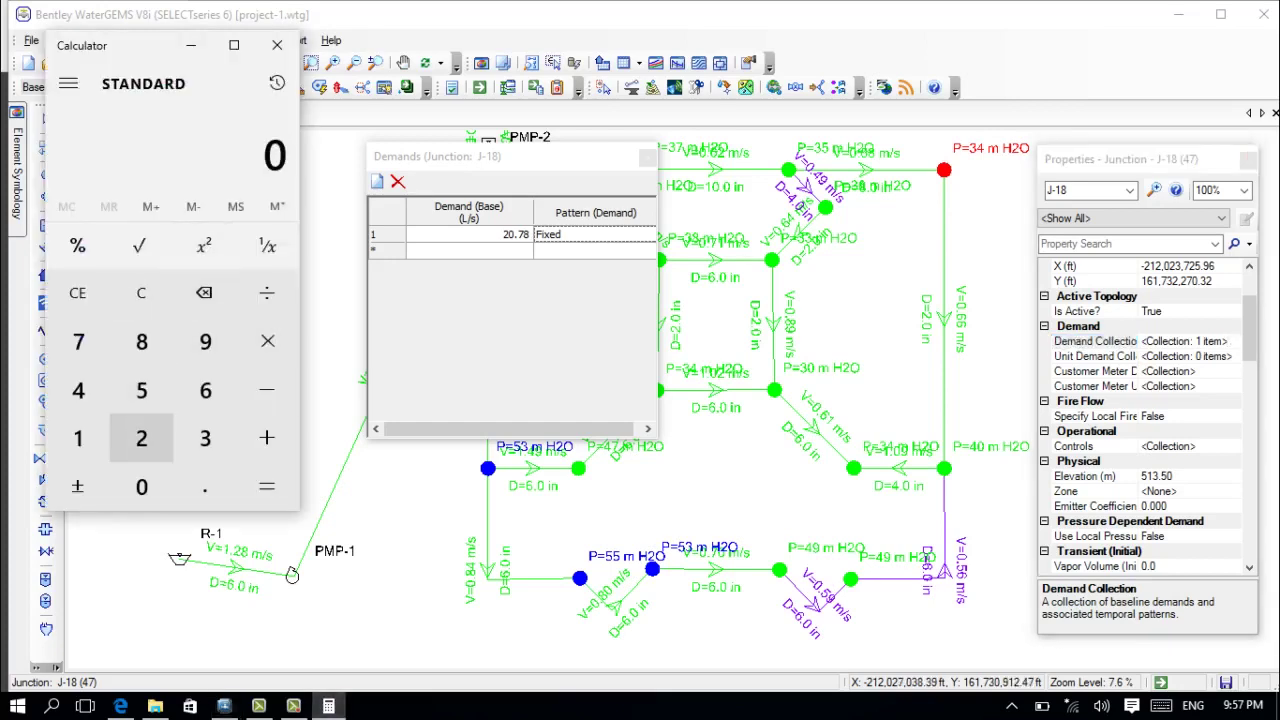
click(141, 438)
click(141, 486)
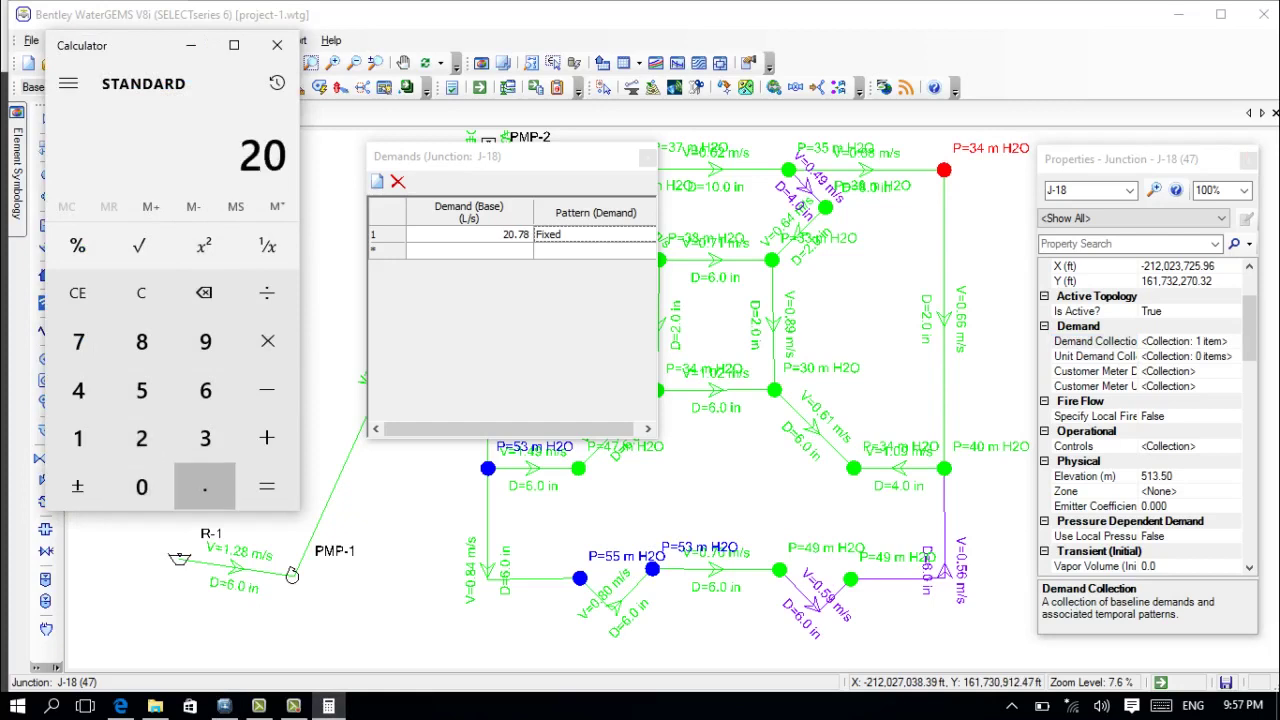
click(205, 486)
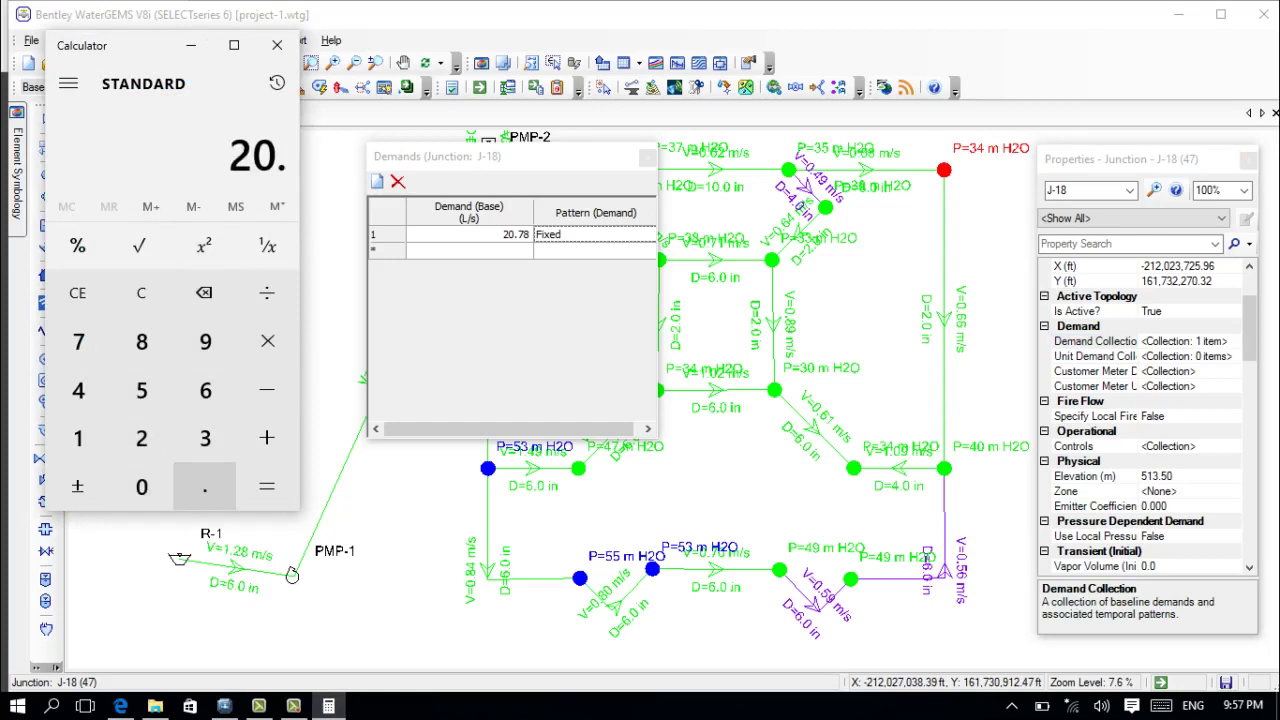
click(78, 341)
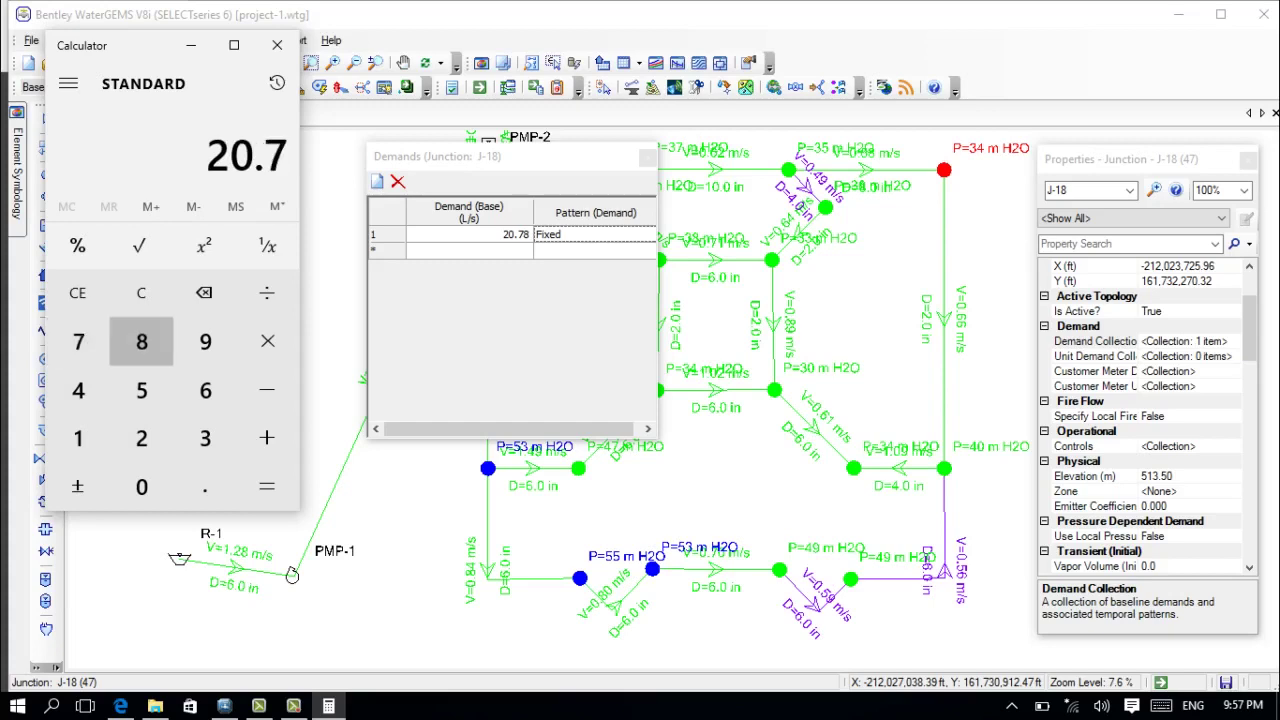
click(141, 341)
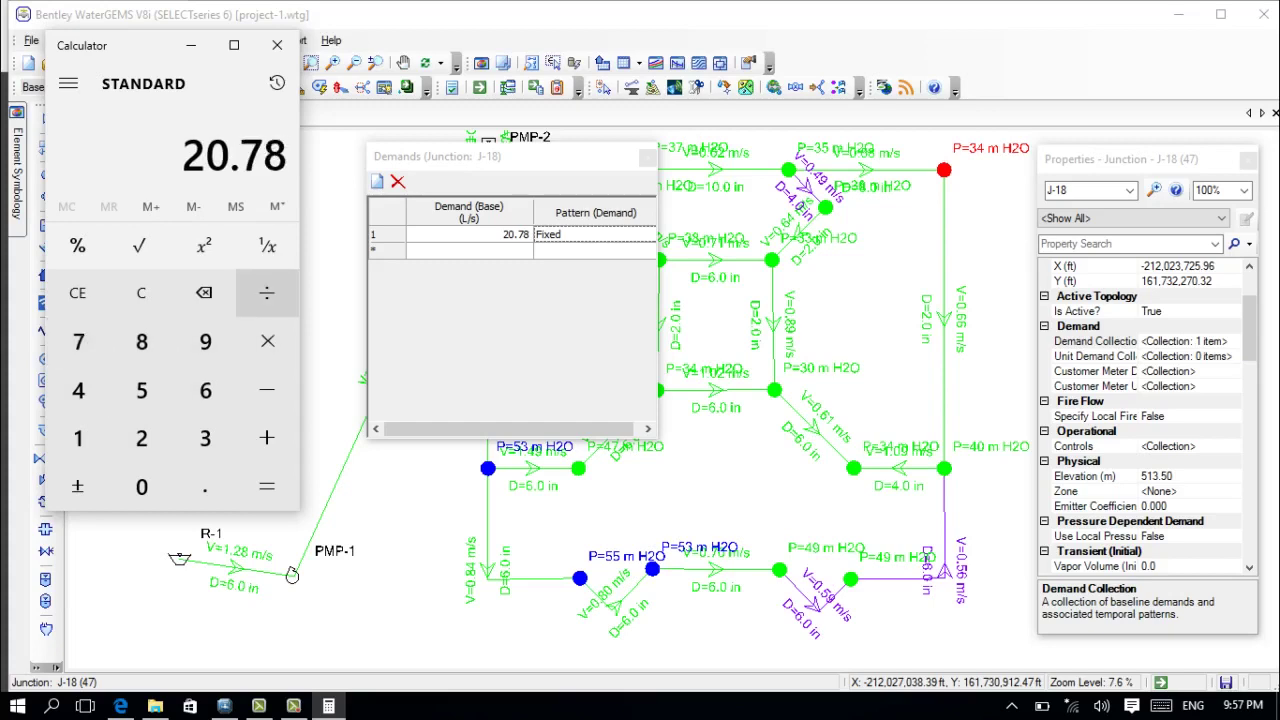
click(266, 292)
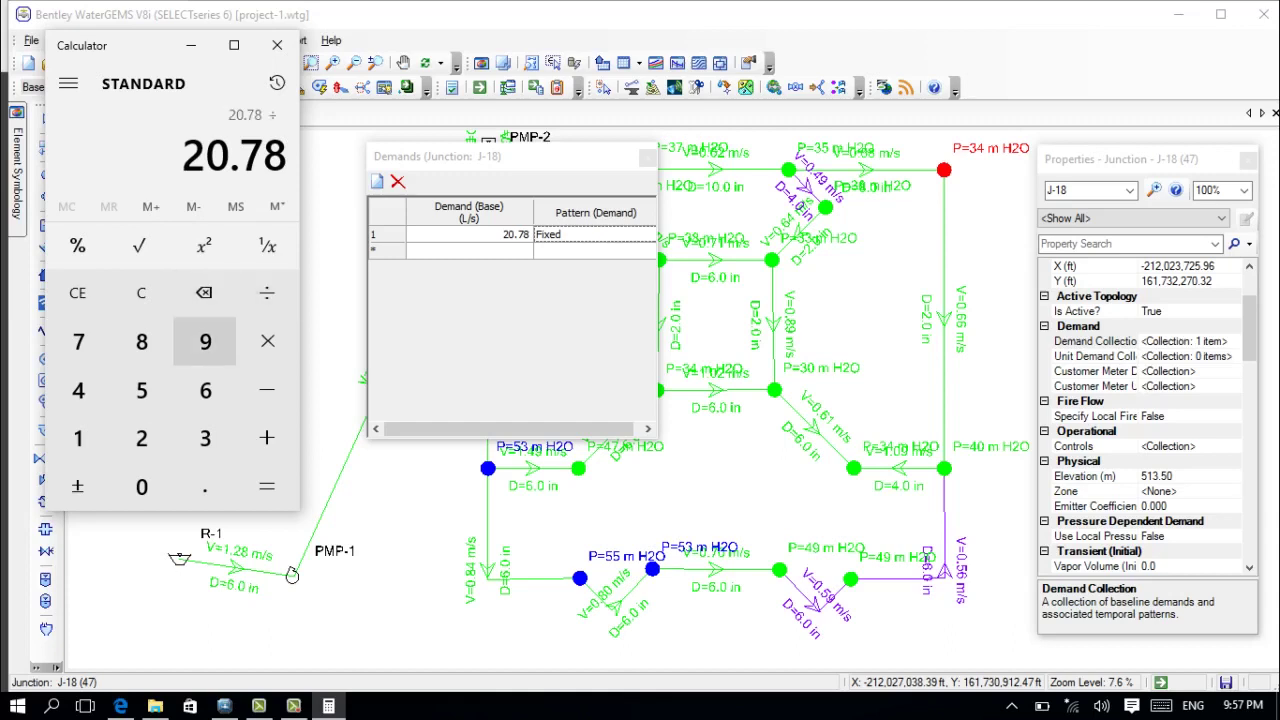
click(141, 438)
click(205, 486)
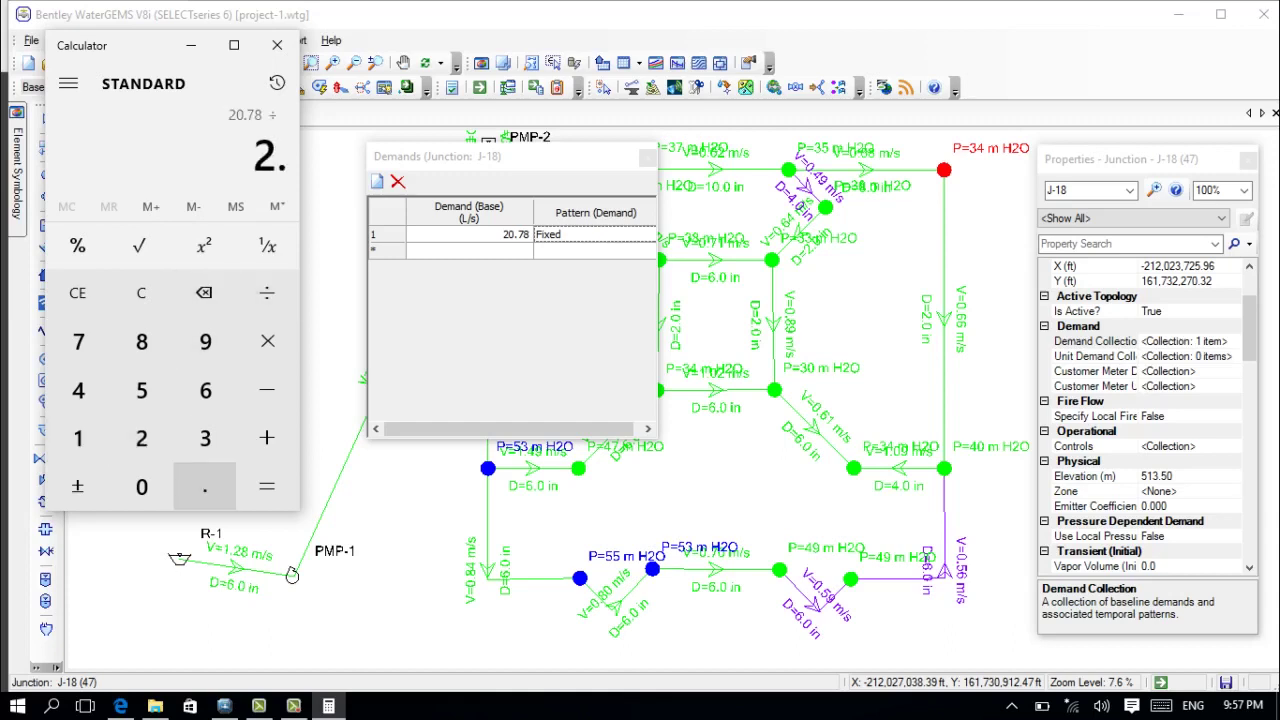
click(141, 486)
click(141, 390)
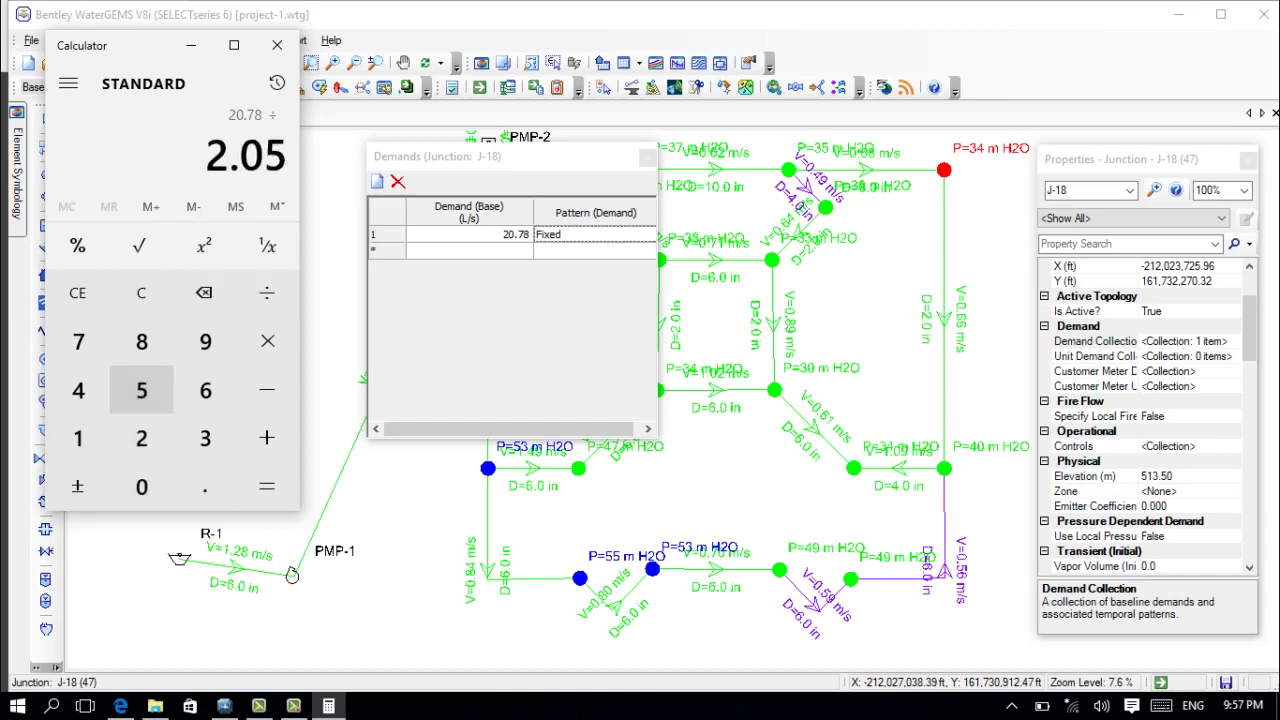
click(267, 486)
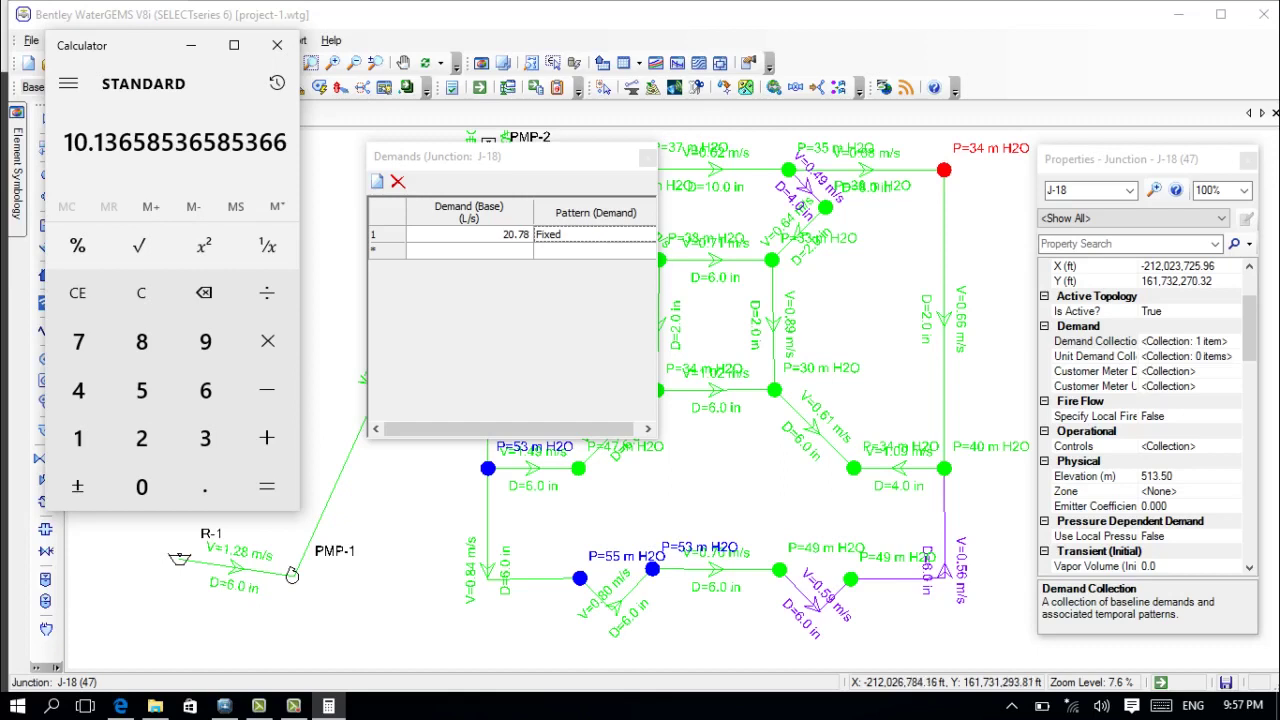
In WaterGEMS, set junction J-18's base demand to 10.17 L/s, assign Hydraulic Pattern - 1, and close its demands.
click(480, 235)
click(480, 235)
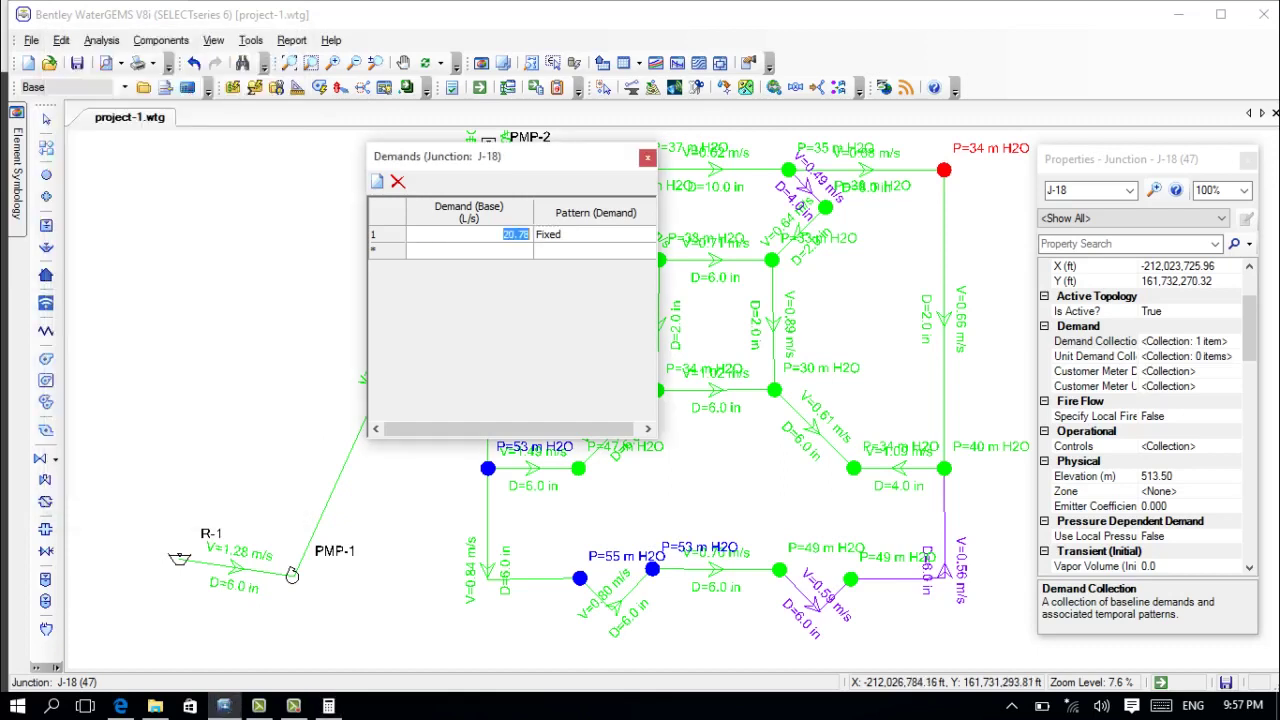
key(BackSpace)
click(592, 235)
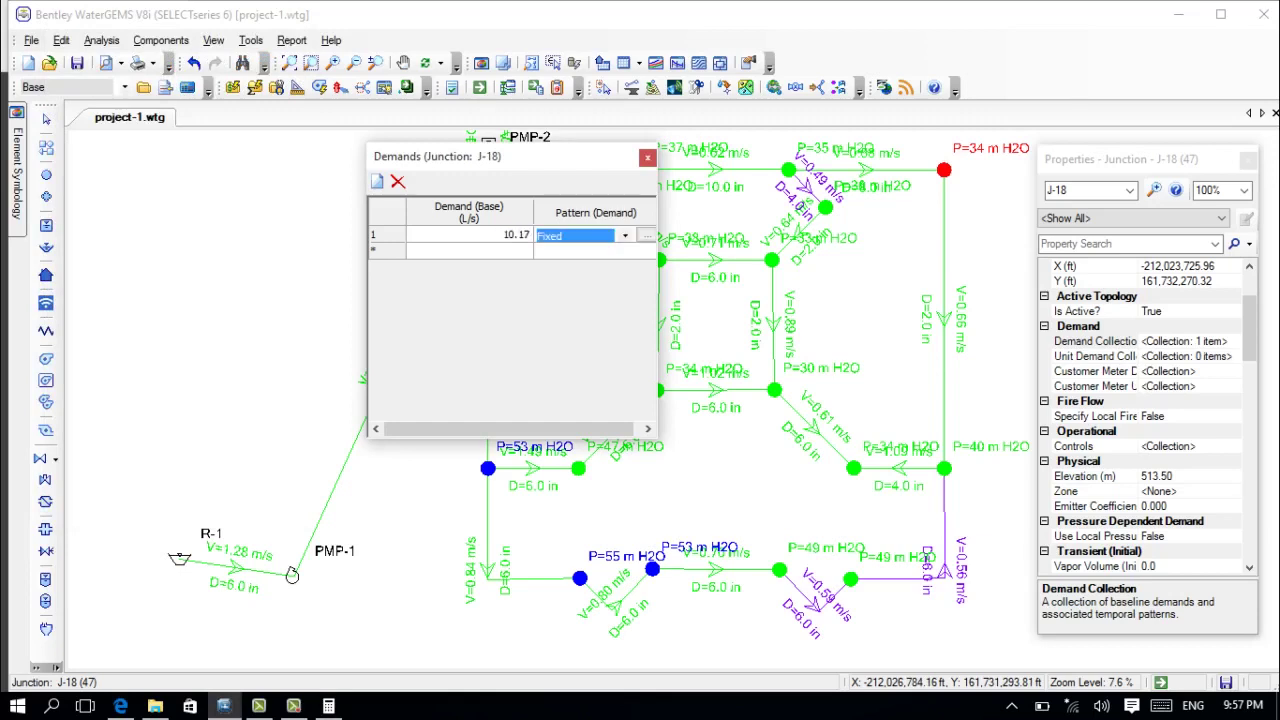
click(625, 236)
click(580, 265)
key(Escape)
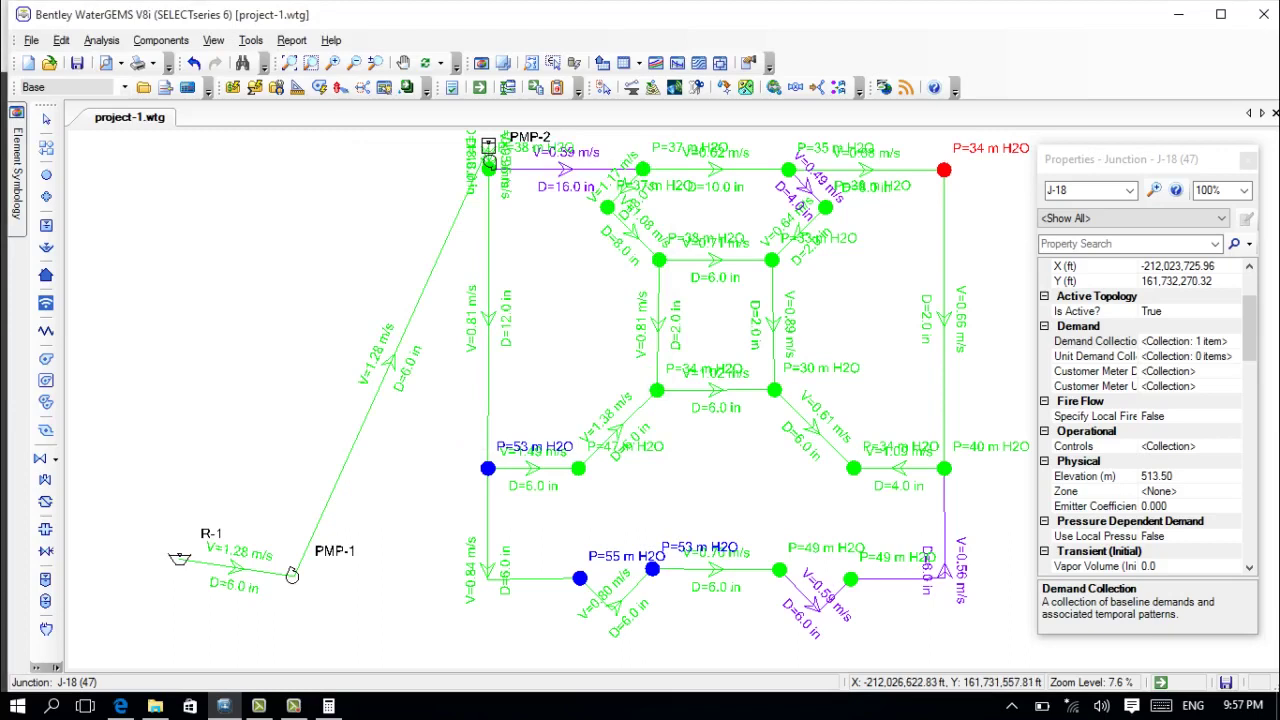
drag(945, 192, 840, 232)
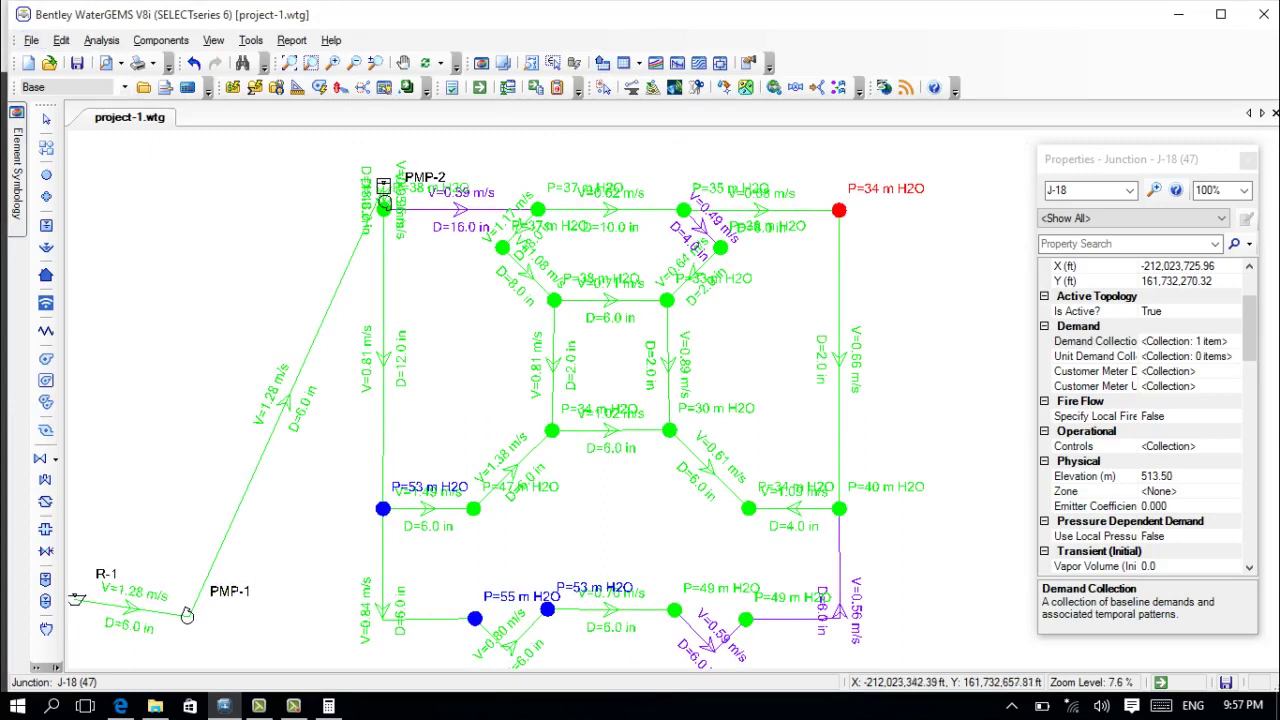
Close the junction properties, validate the network model, and dismiss the validation message.
click(1248, 160)
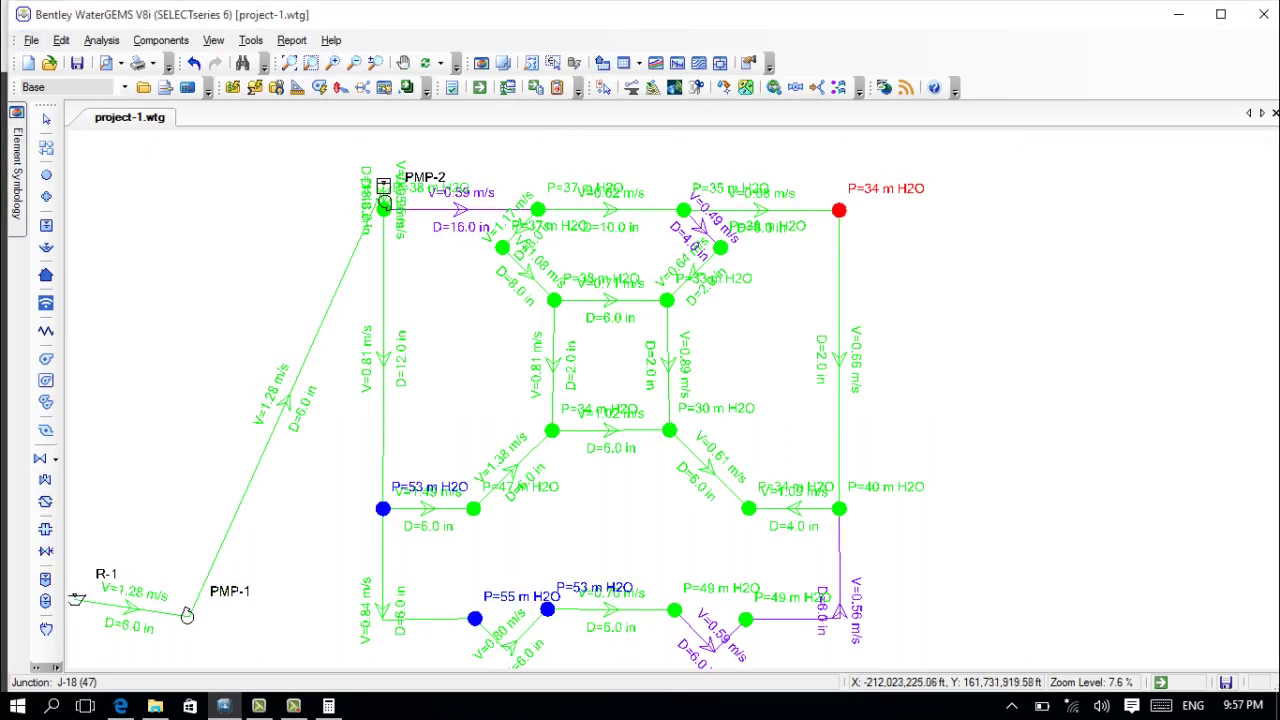
drag(600, 400, 710, 350)
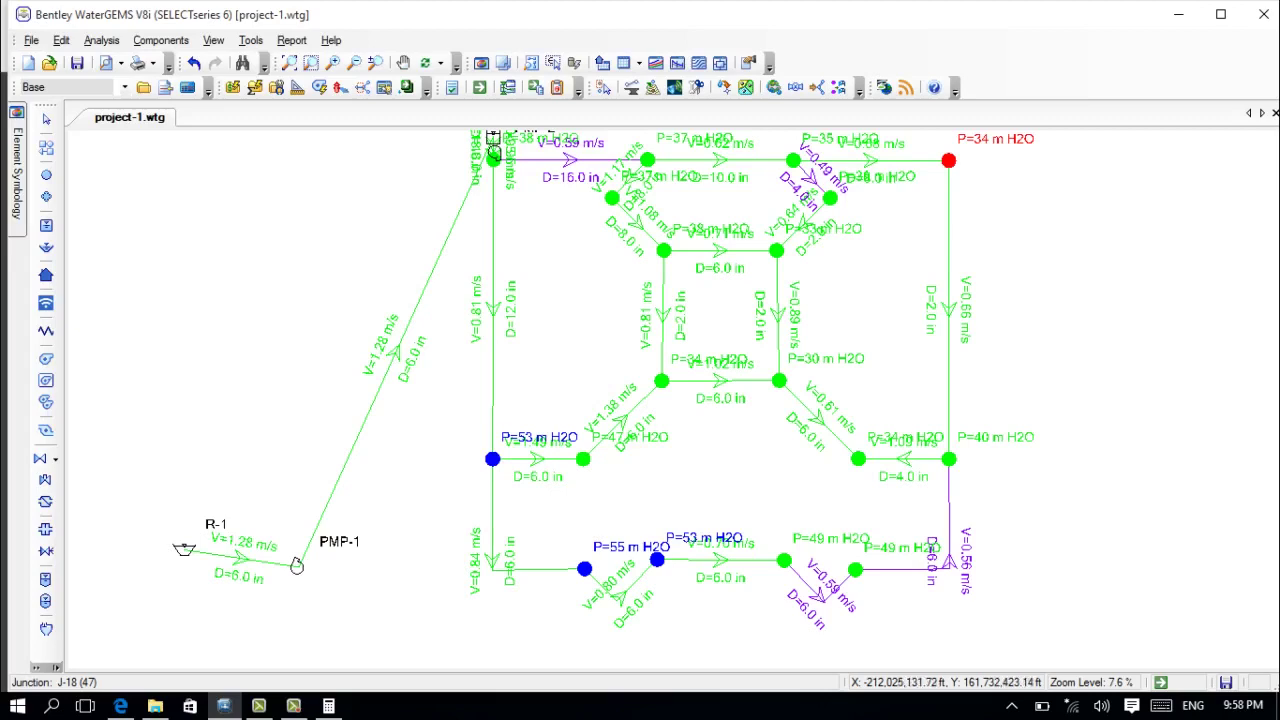
click(452, 87)
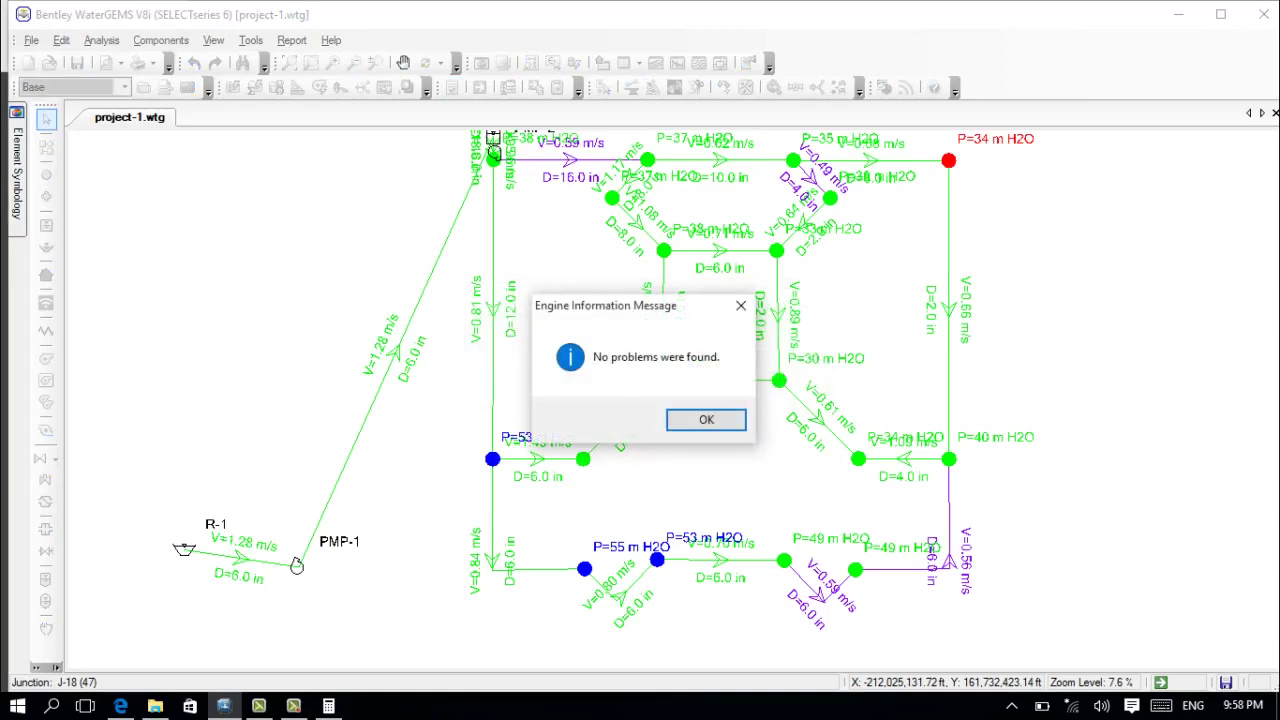
click(706, 420)
drag(706, 420, 762, 495)
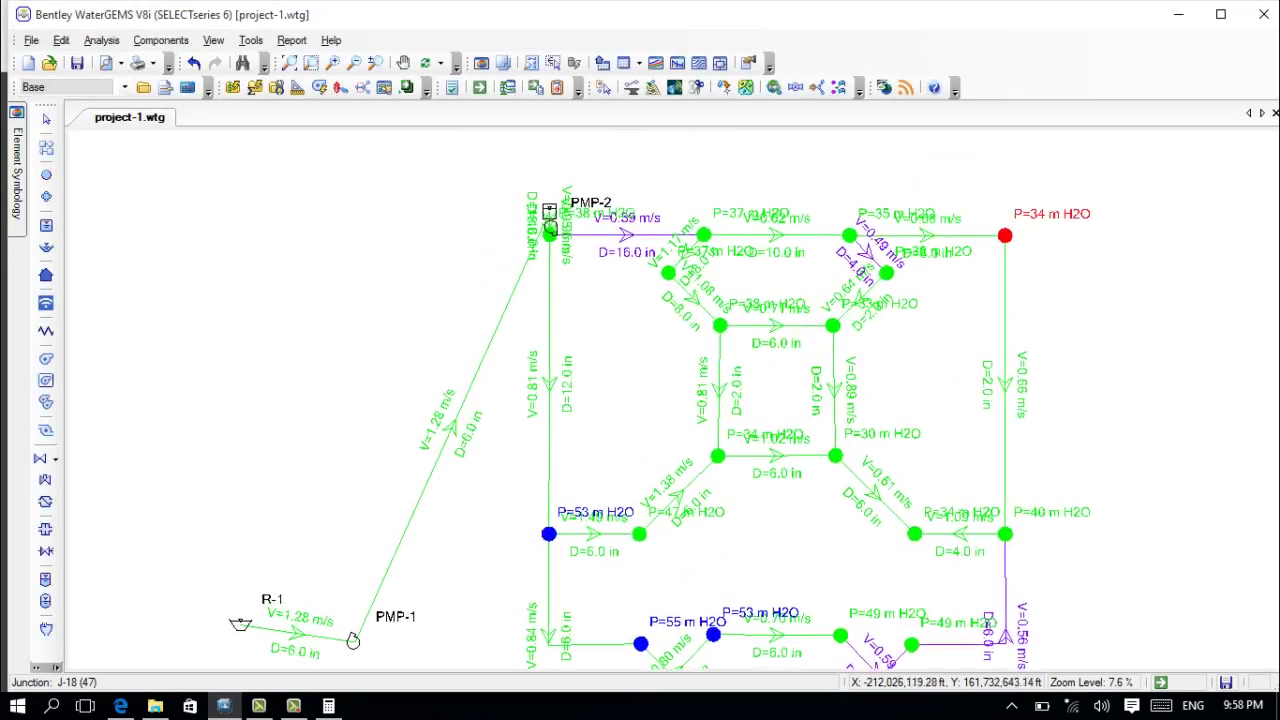
Compute the Base scenario and close the calculation summary and user notifications.
click(480, 87)
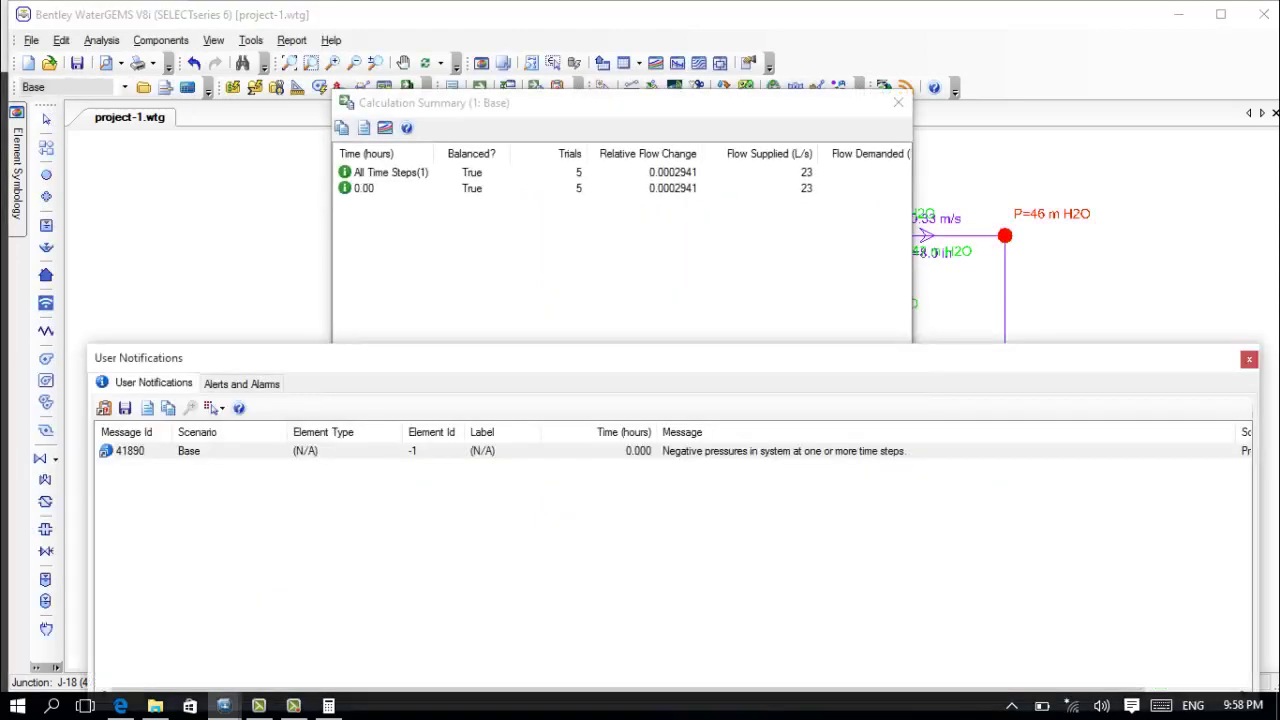
click(898, 102)
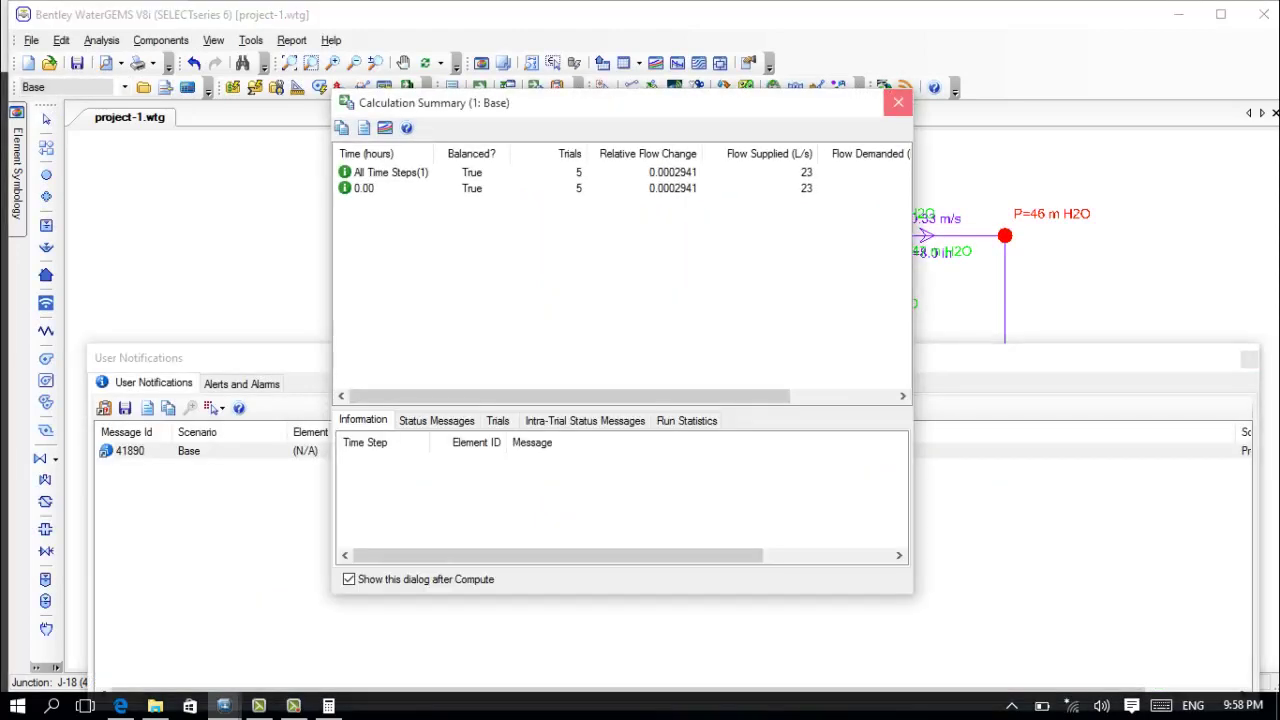
click(1249, 358)
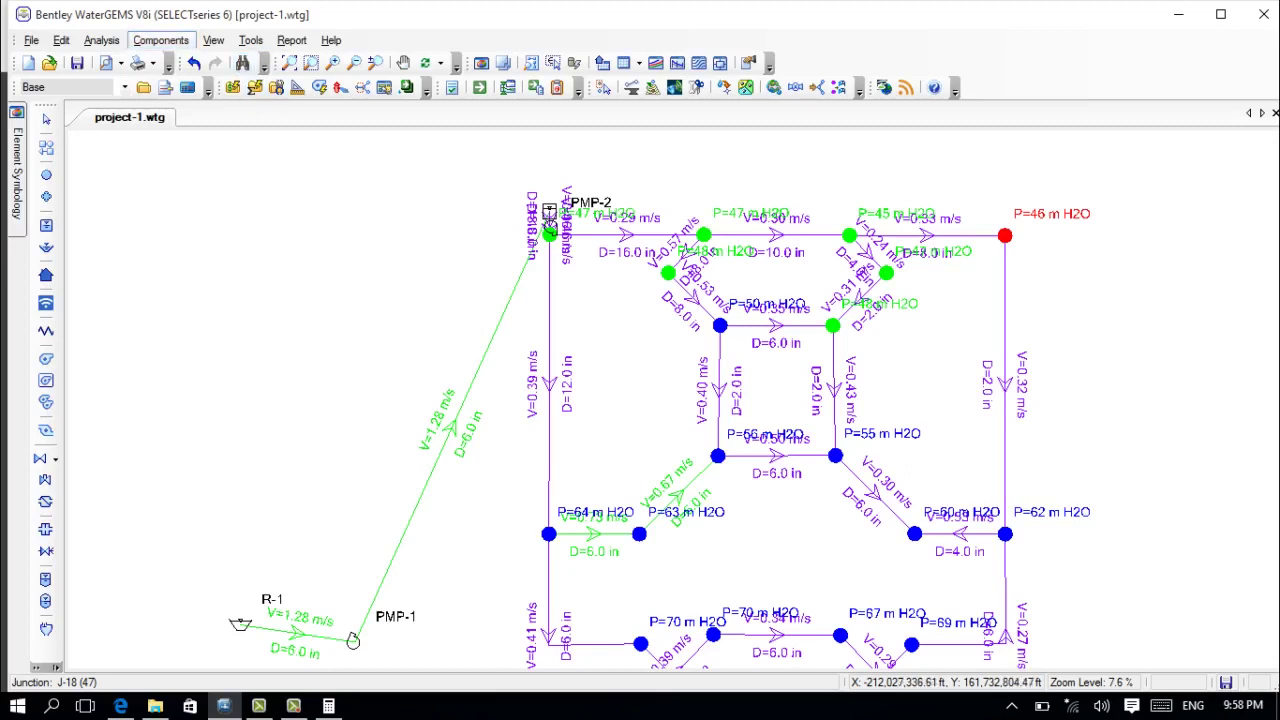
Set Time Analysis Type to EPS in the Steady State/EPS Solver's Base Calculation Options, and close the options.
click(160, 40)
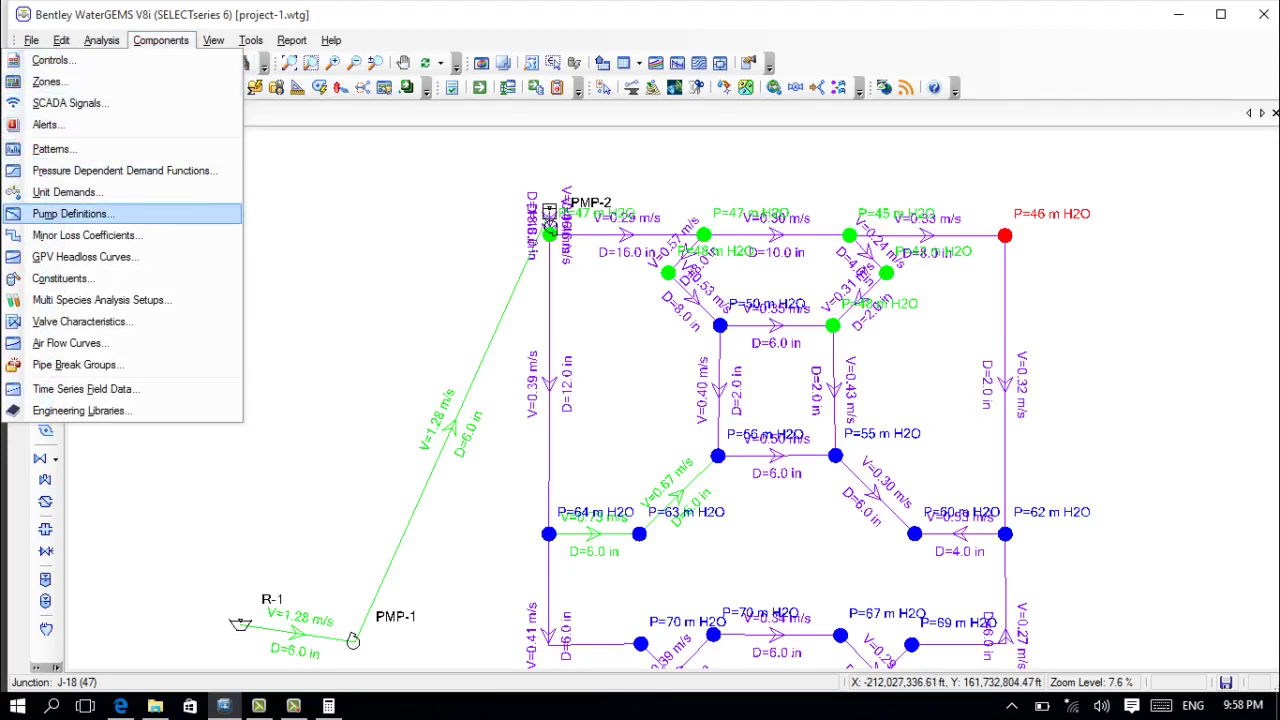
drag(296, 218, 250, 211)
key(alt+a)
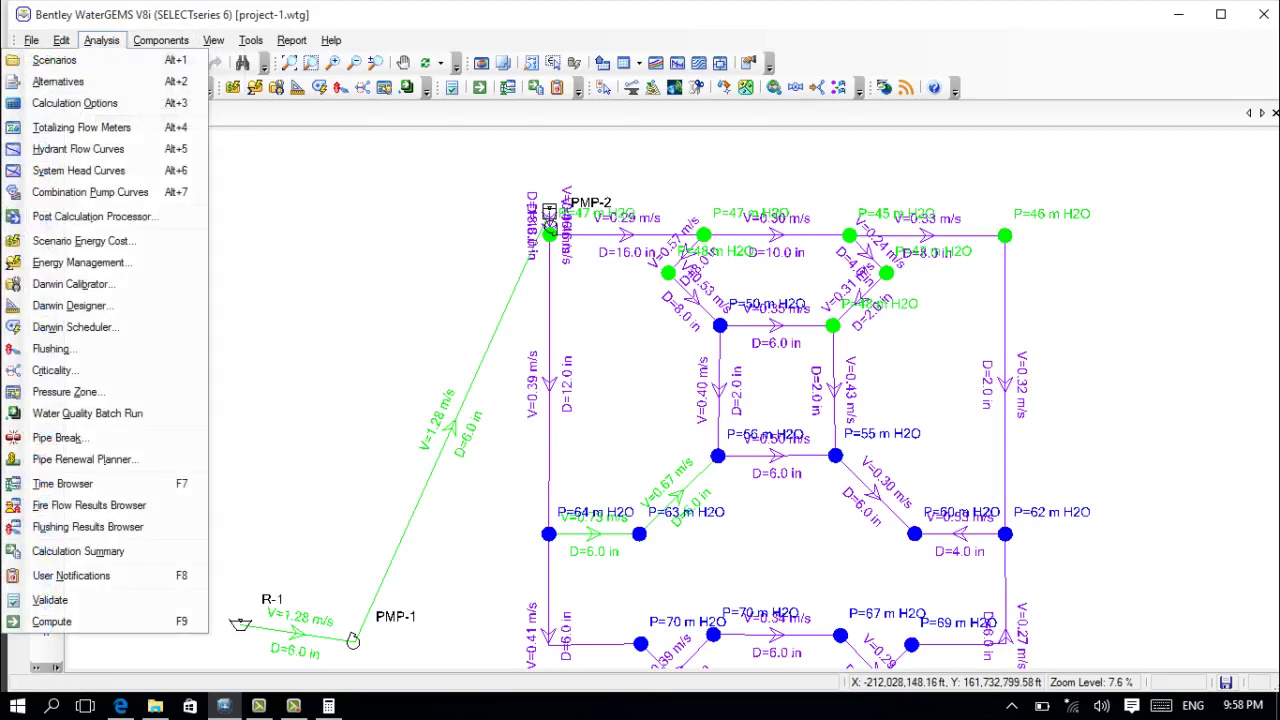
key(Down)
key(Down)
key(Down)
key(Return)
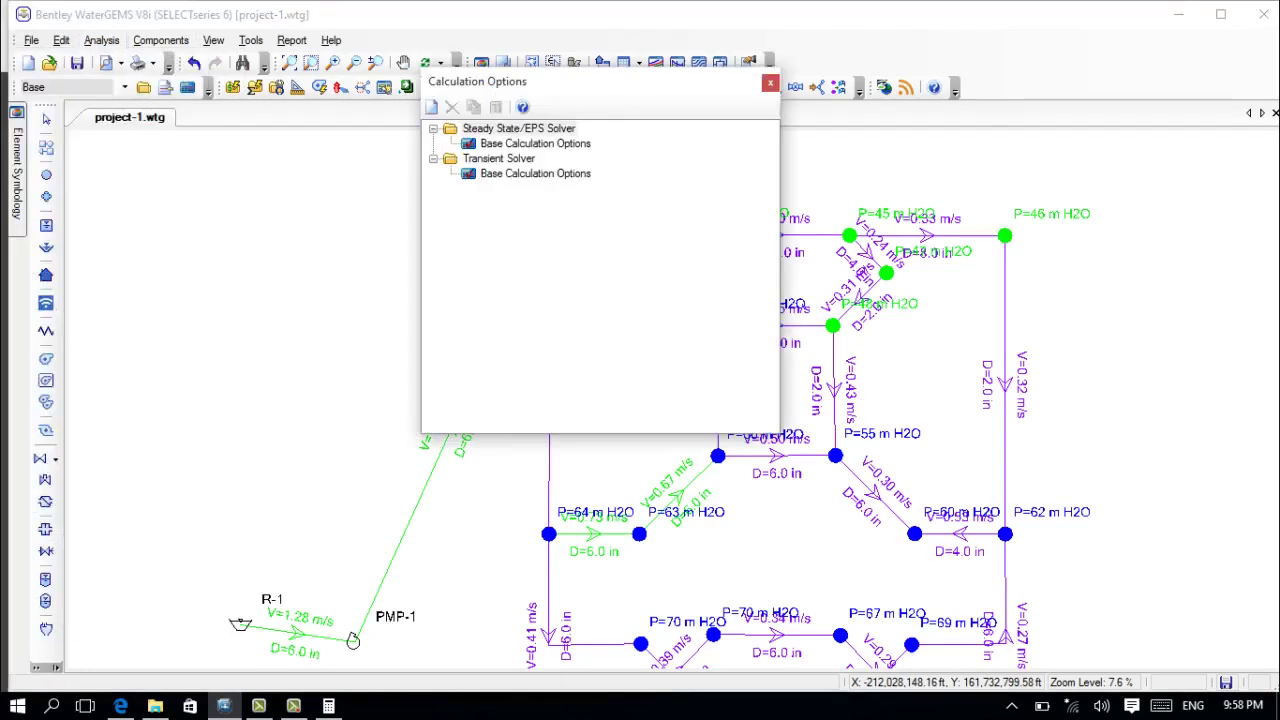
key(Down)
key(Return)
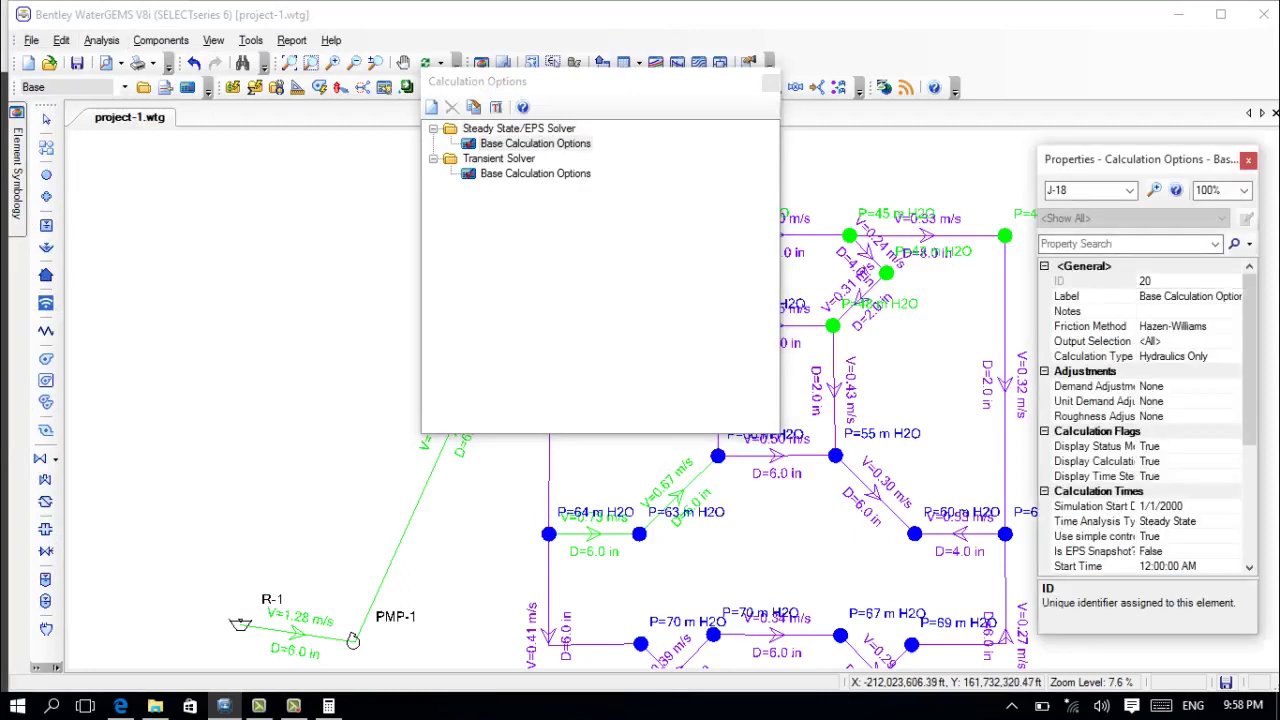
click(1193, 521)
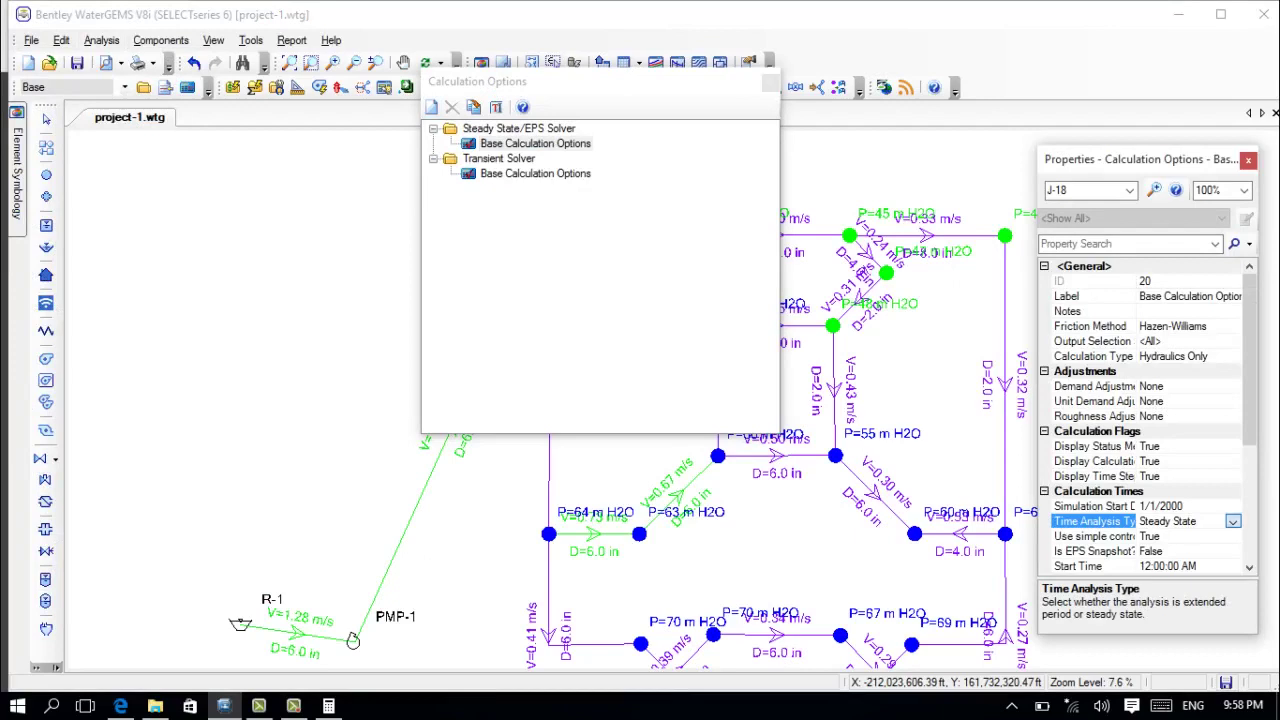
click(1233, 521)
click(1150, 536)
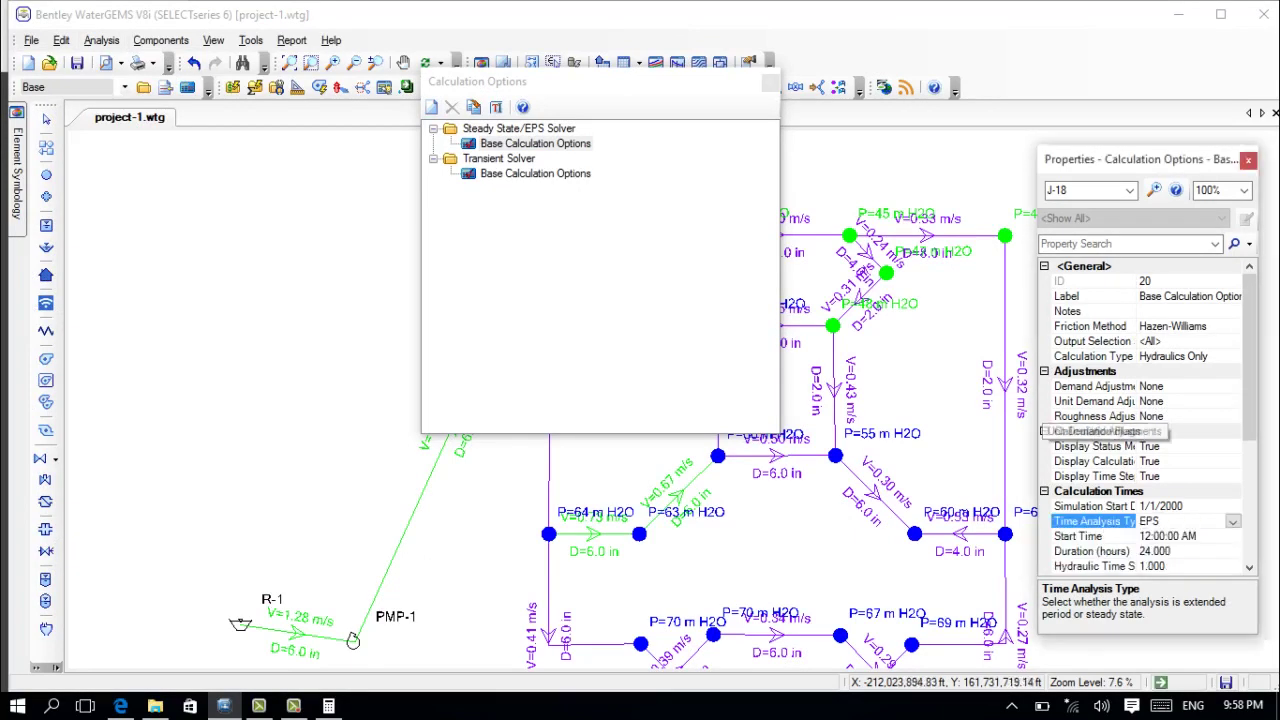
click(1248, 160)
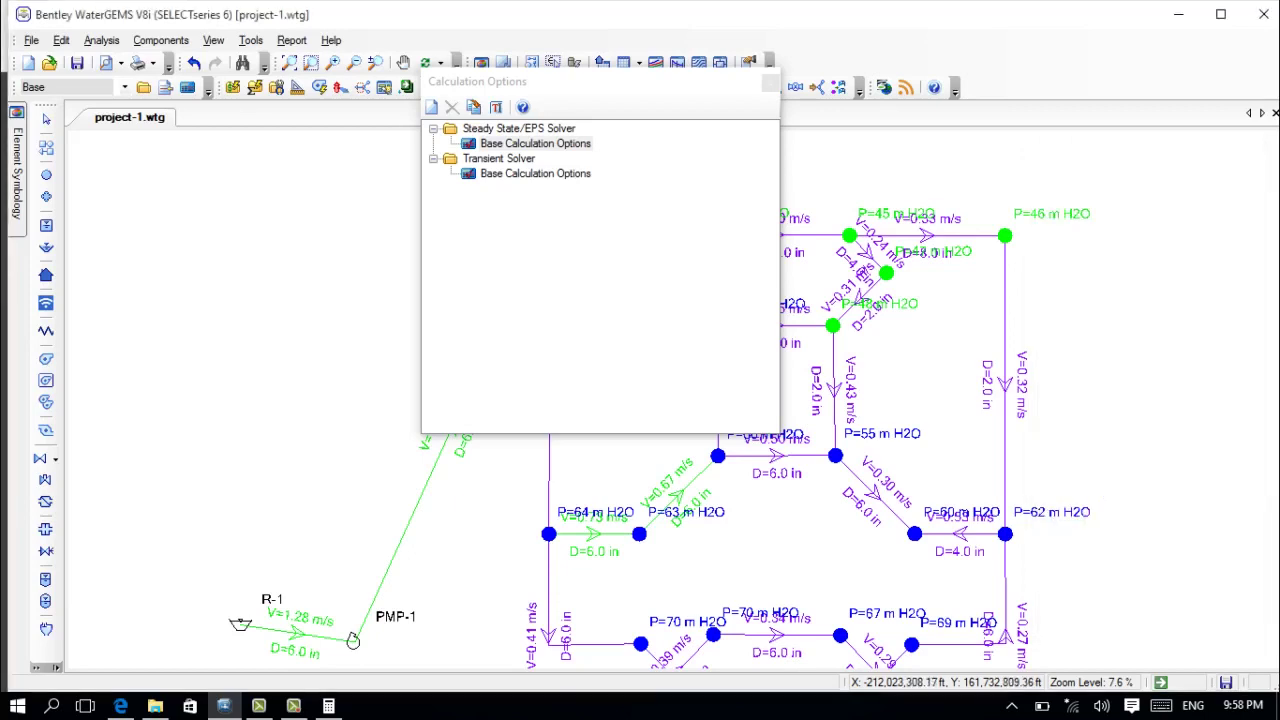
click(770, 82)
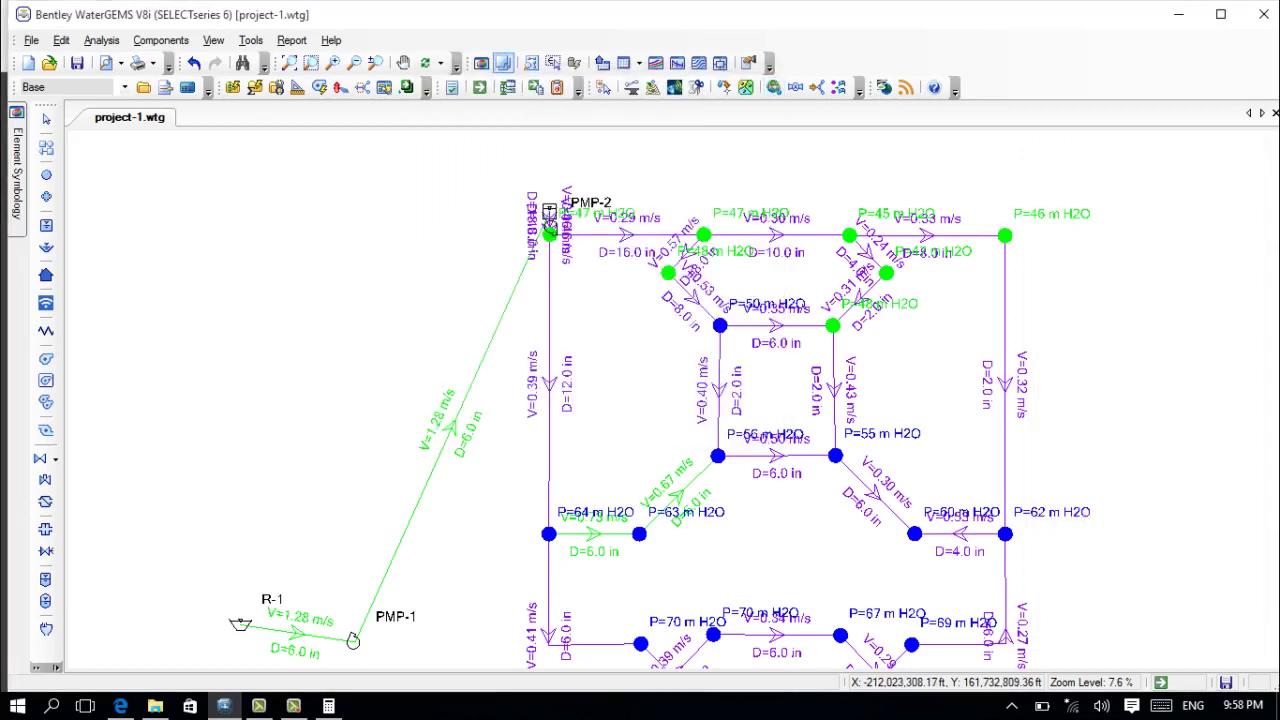
Compute the Base scenario as an extended period simulation and close its calculation summary.
click(480, 87)
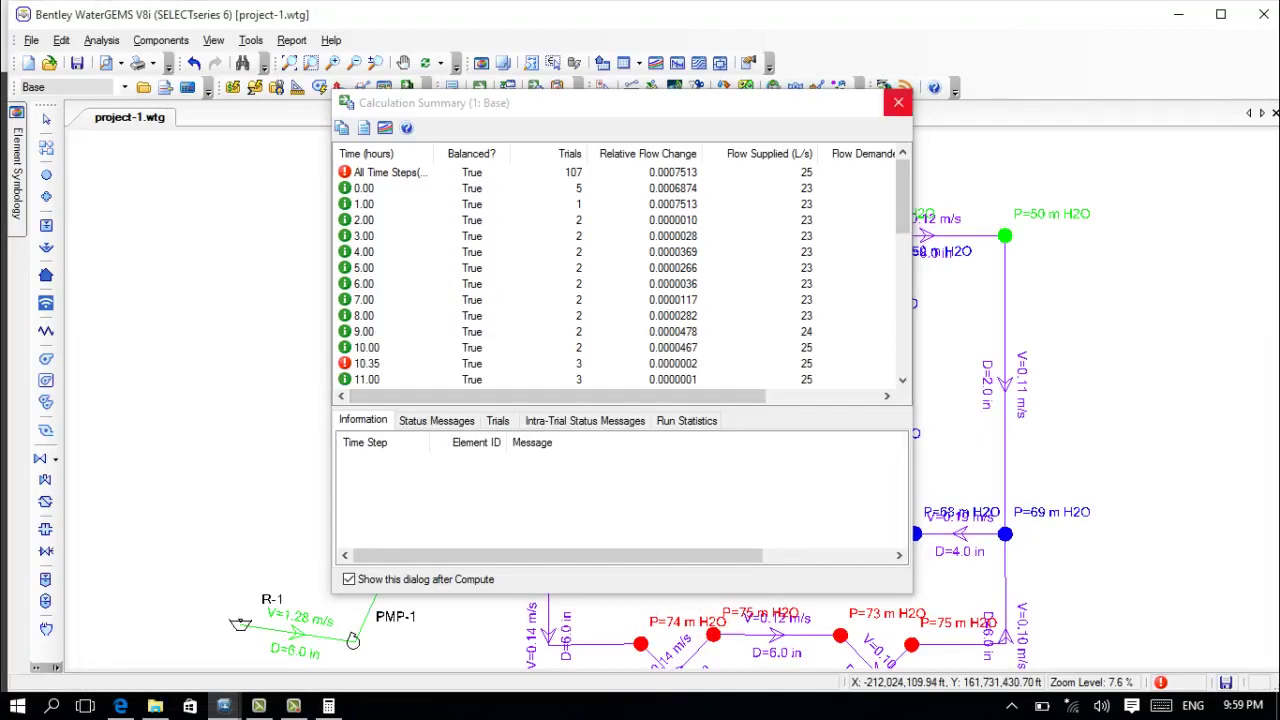
click(898, 102)
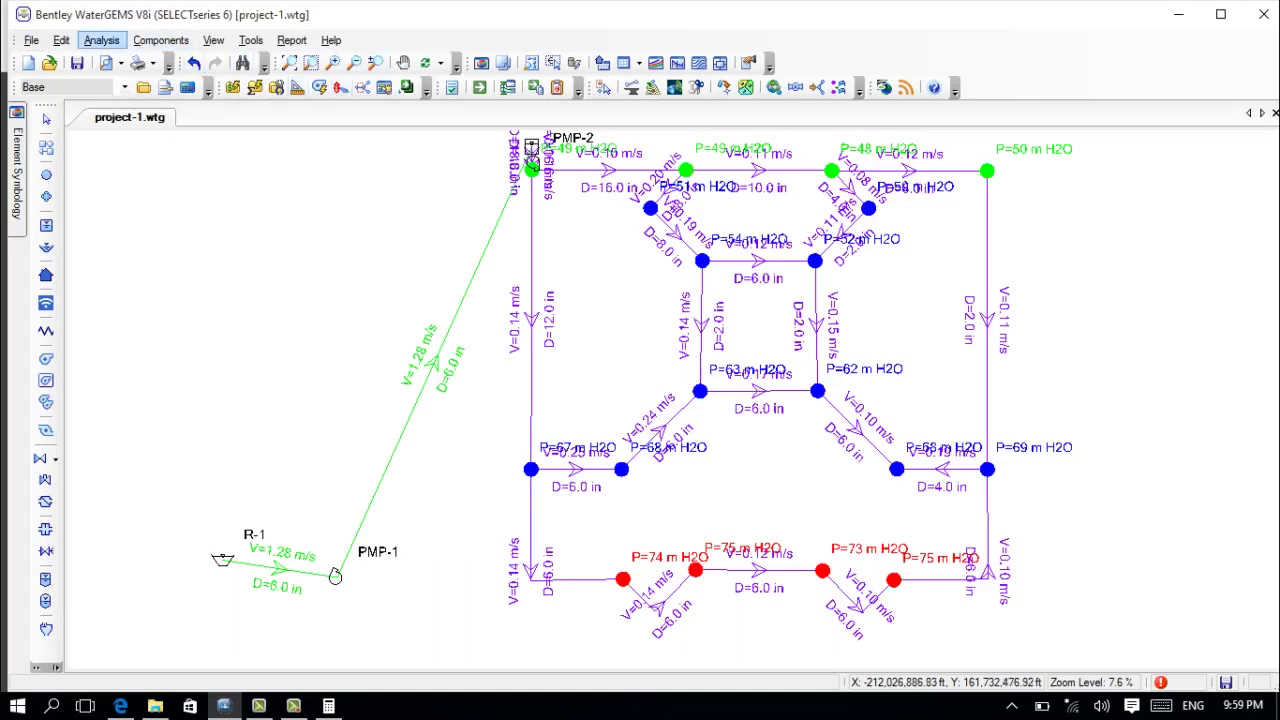
Check the time settings in the Steady State/EPS Solver's Base Calculation Options and close them.
click(101, 40)
click(74, 103)
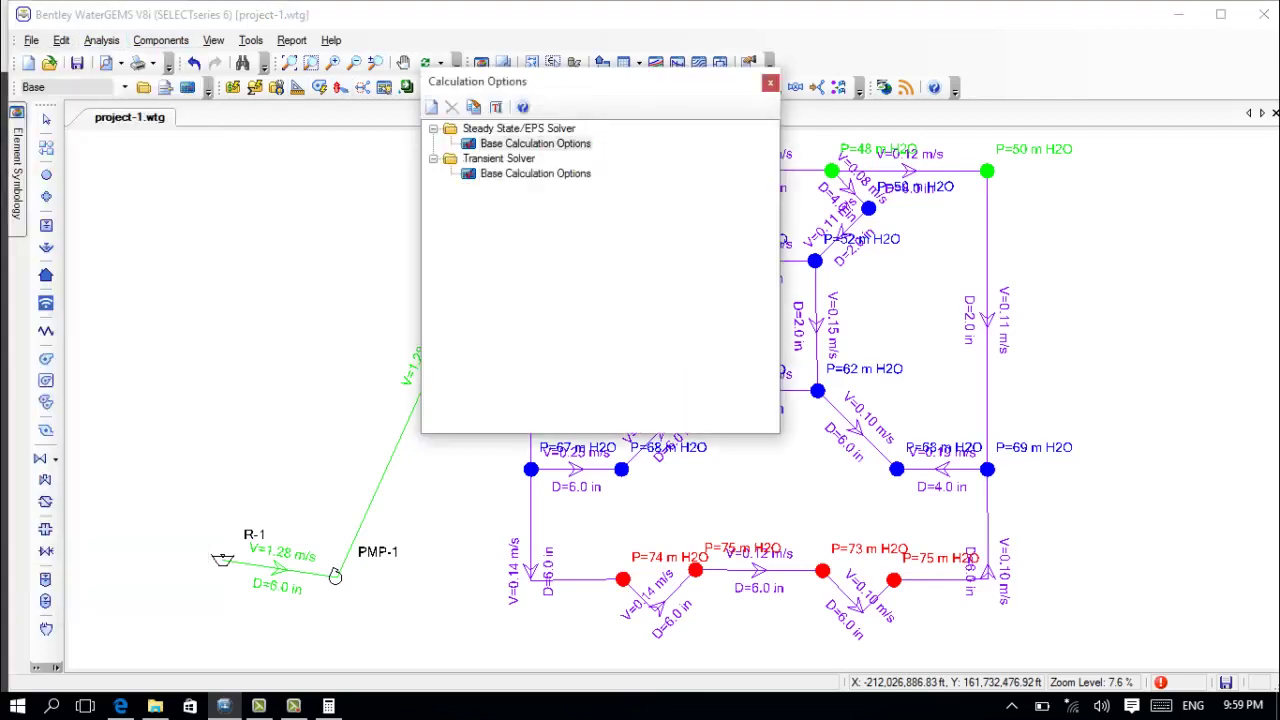
double_click(535, 143)
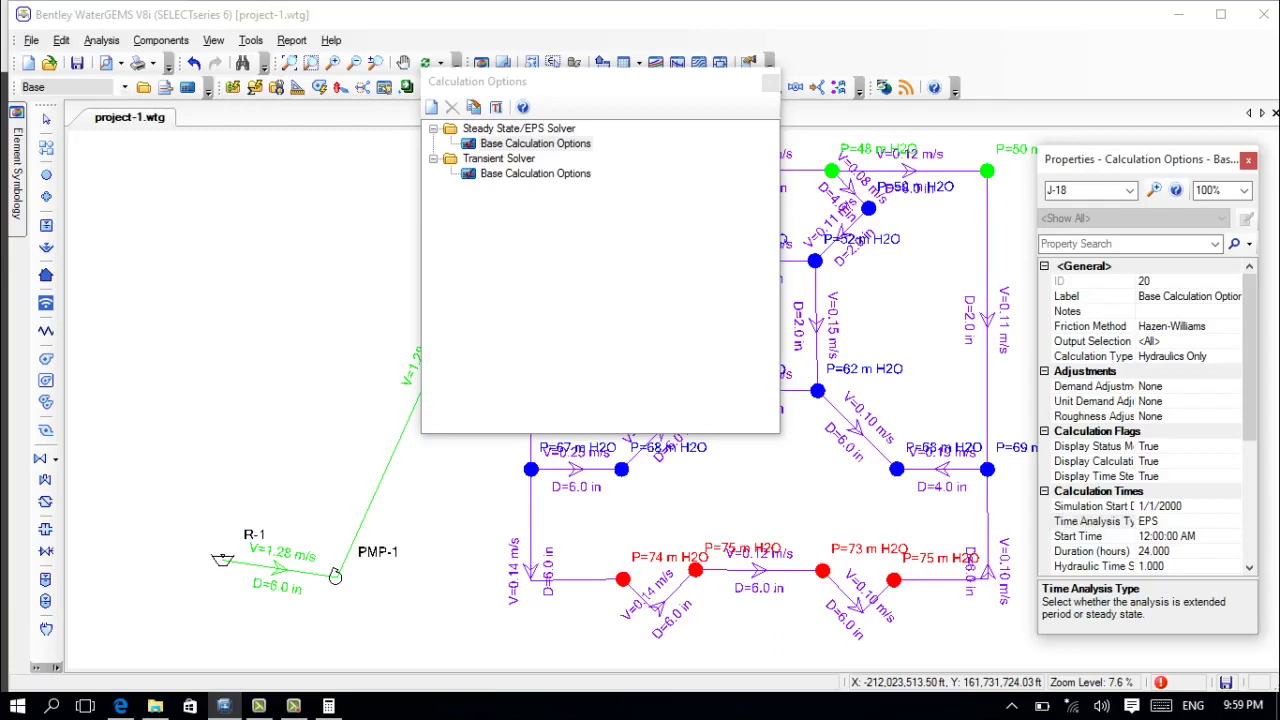
click(770, 82)
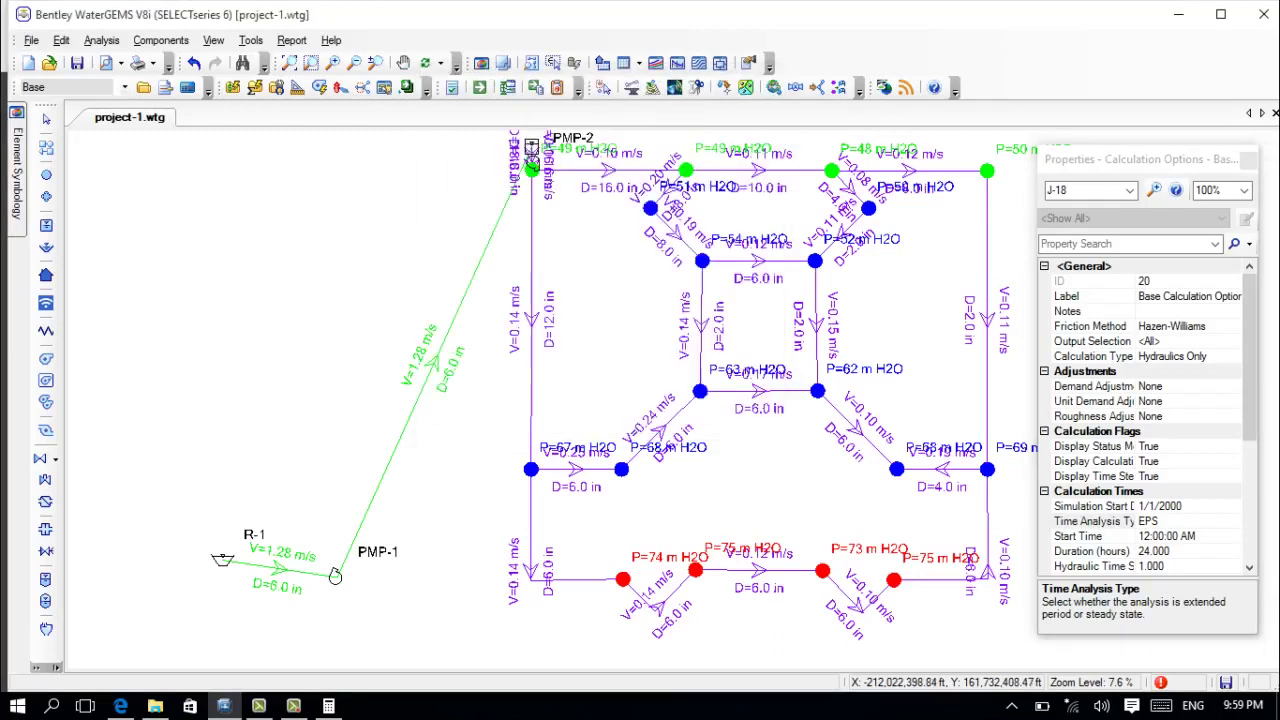
click(1247, 160)
Open the Time Browser and play the network's hourly pressures and velocities forward from hour 0 to hour 24.
drag(1000, 245, 1006, 249)
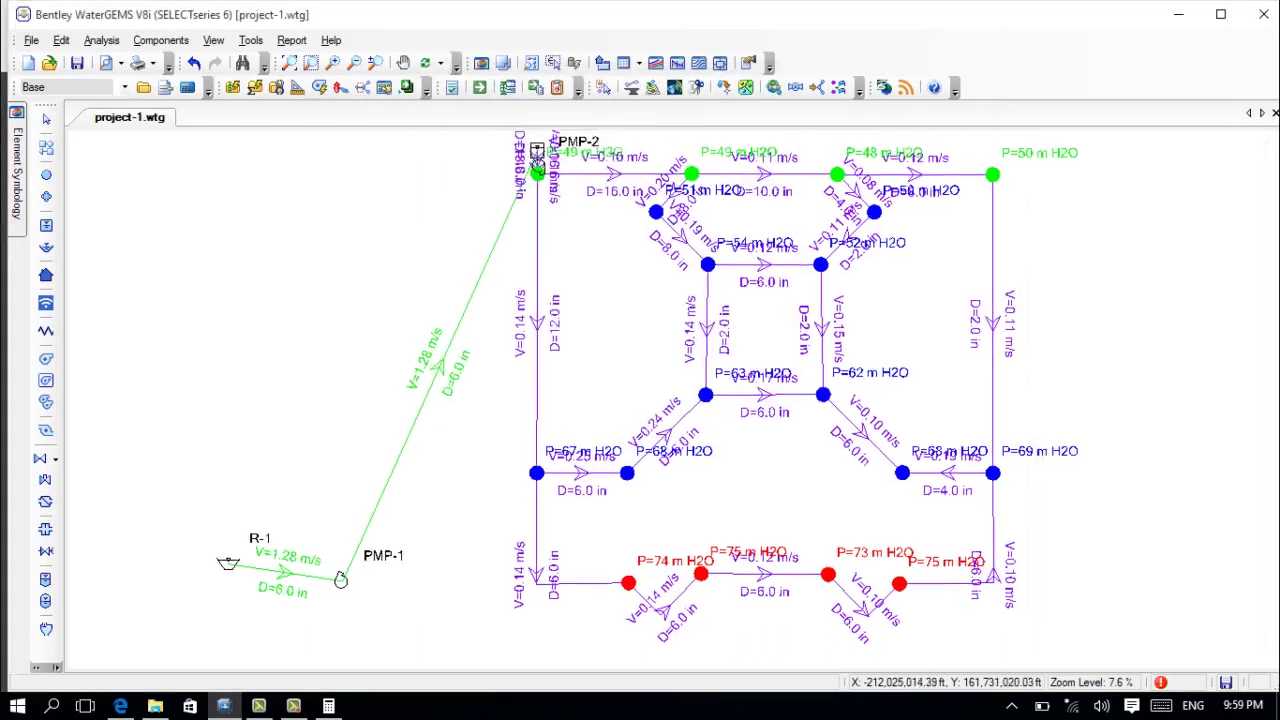
drag(747, 419, 821, 461)
scroll(821, 461, down, 1)
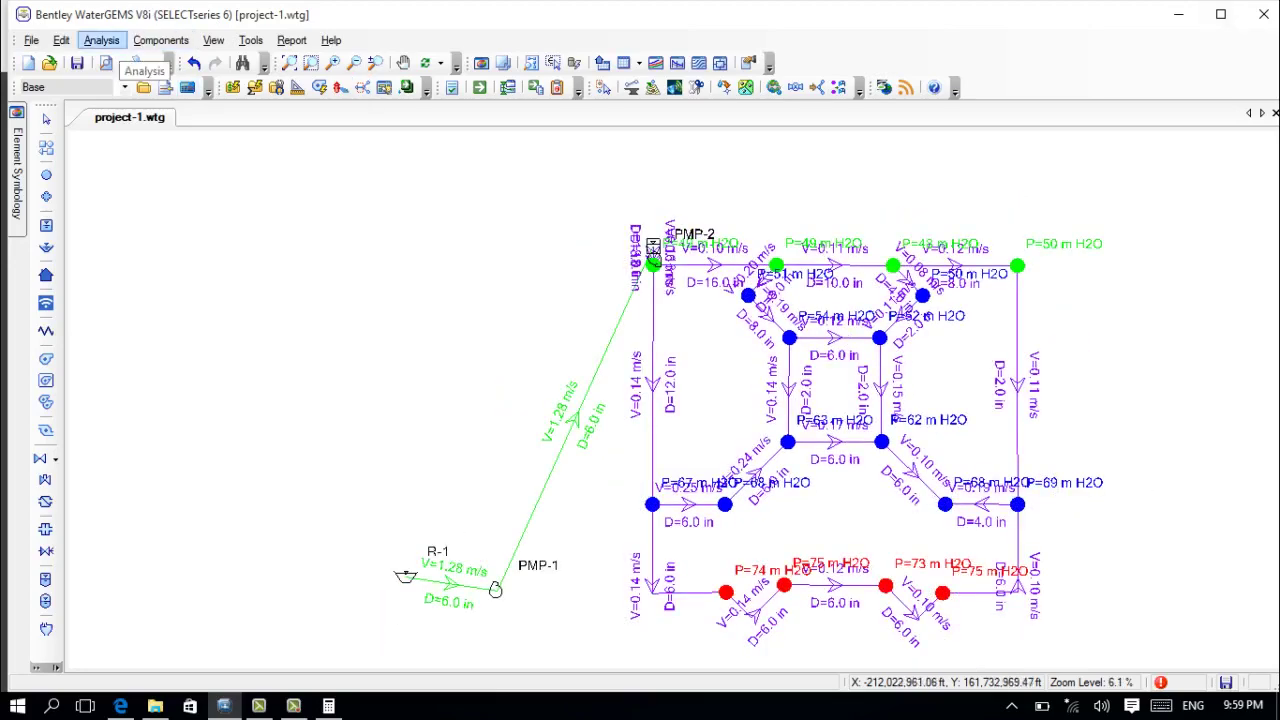
click(160, 40)
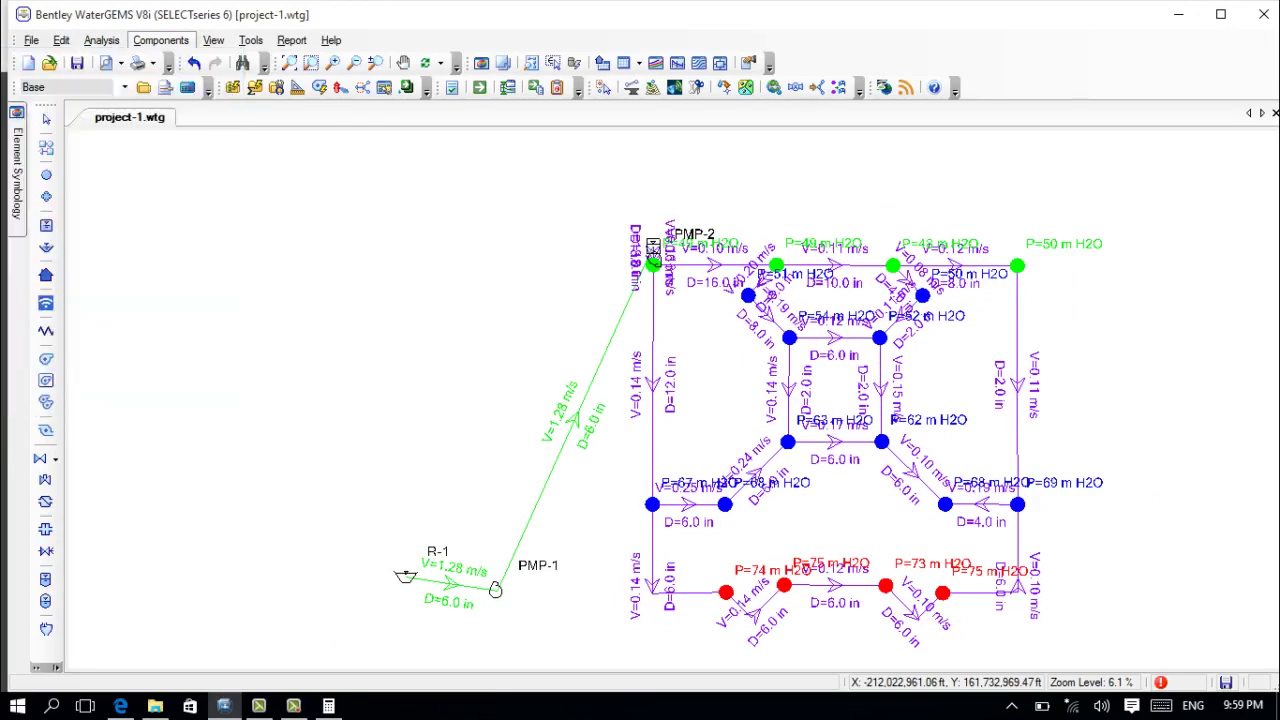
click(101, 40)
click(101, 40)
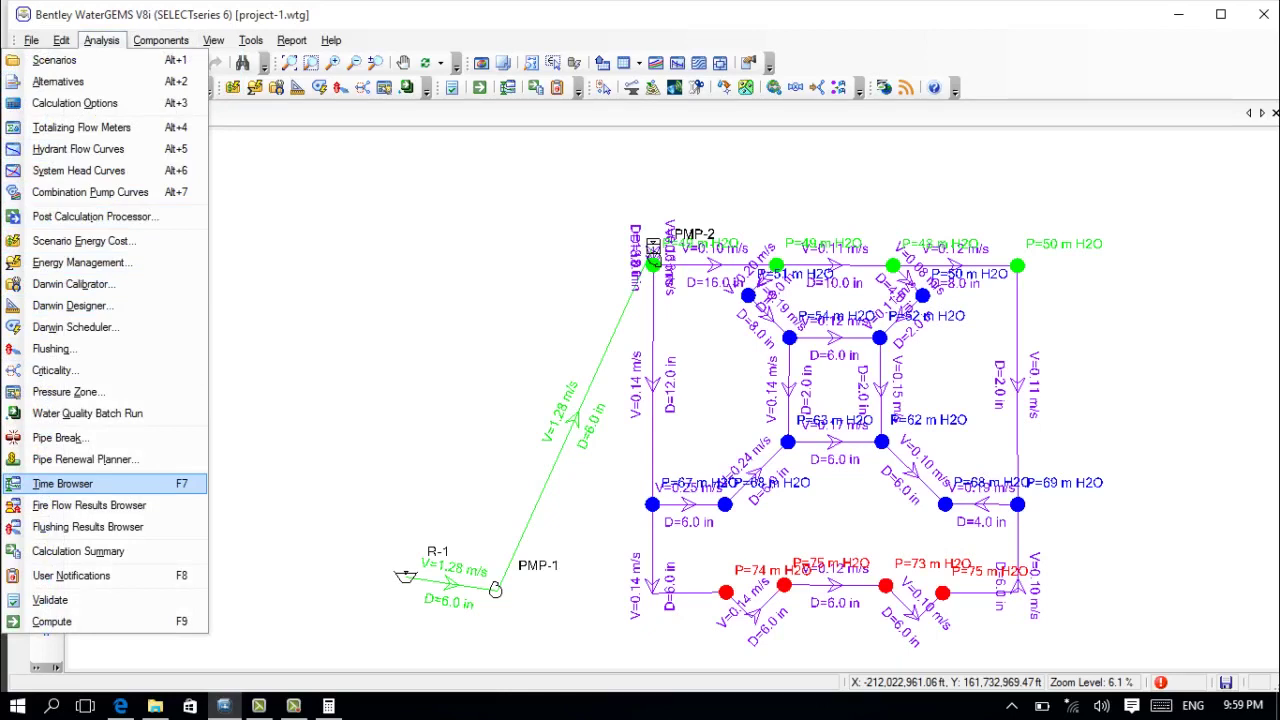
click(85, 484)
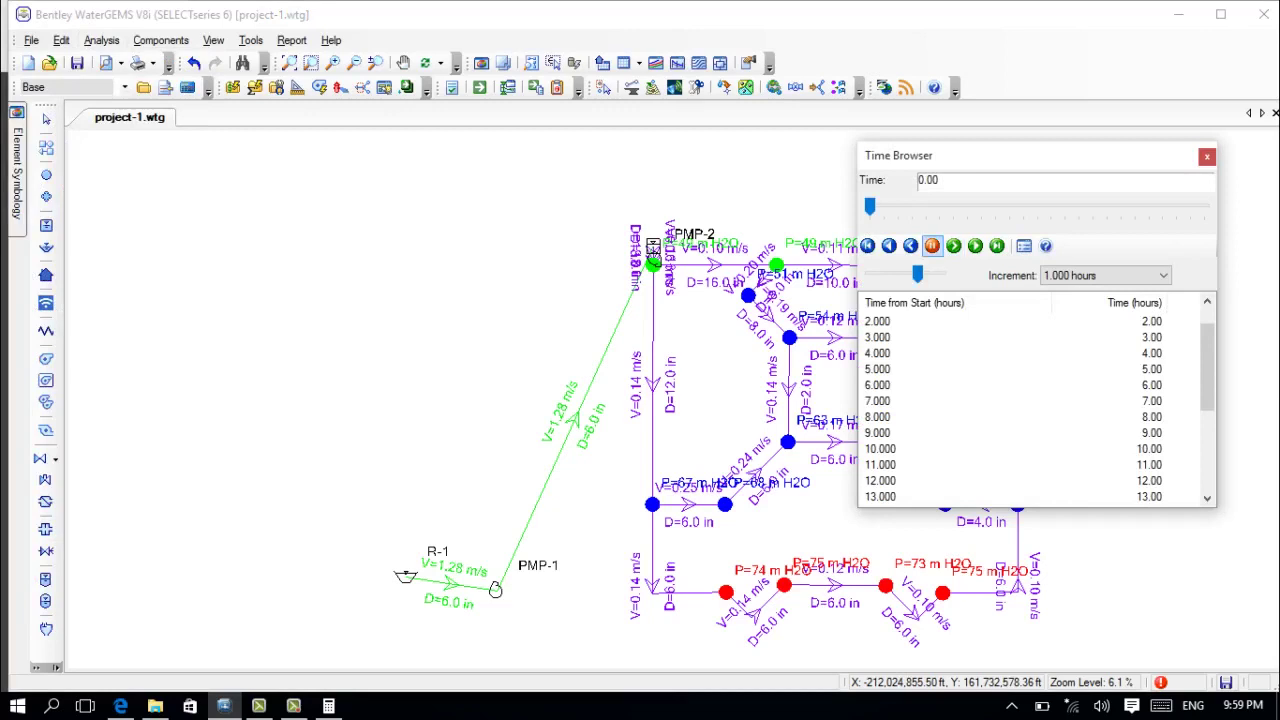
click(975, 246)
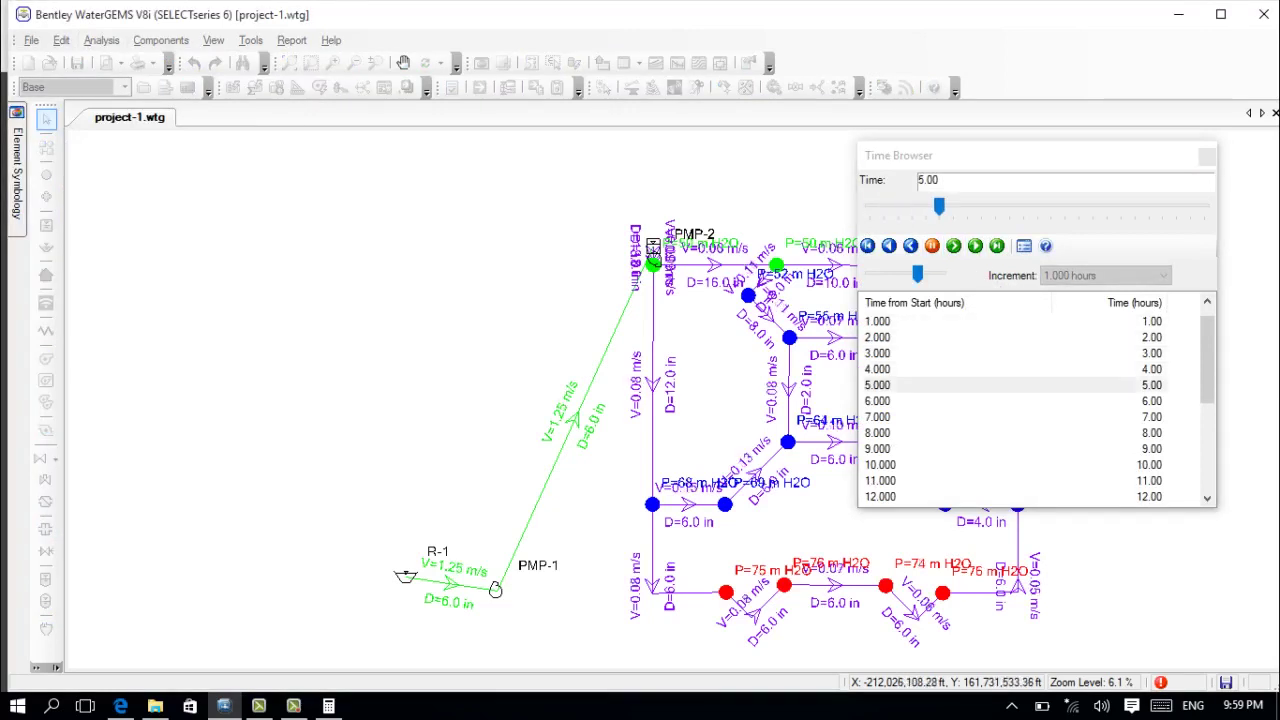
drag(760, 420, 511, 421)
scroll(639, 397, up, 2)
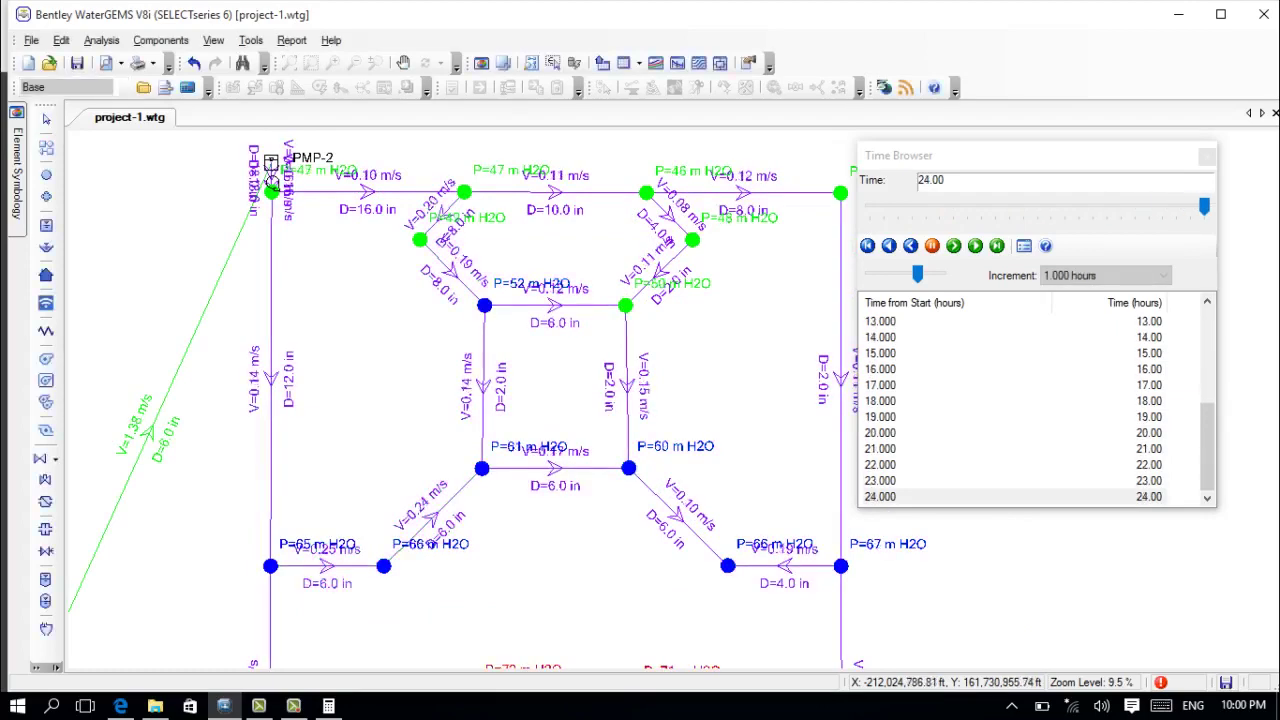
scroll(584, 509, up, 1)
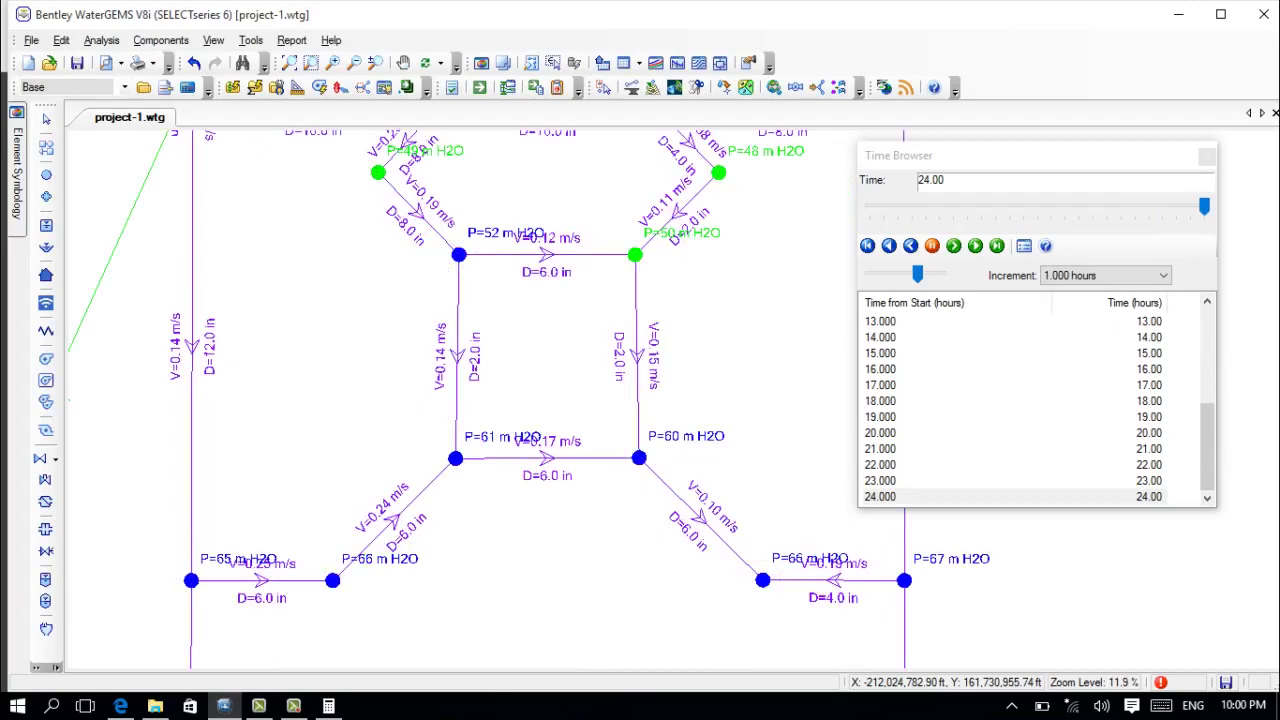
scroll(556, 320, down, 3)
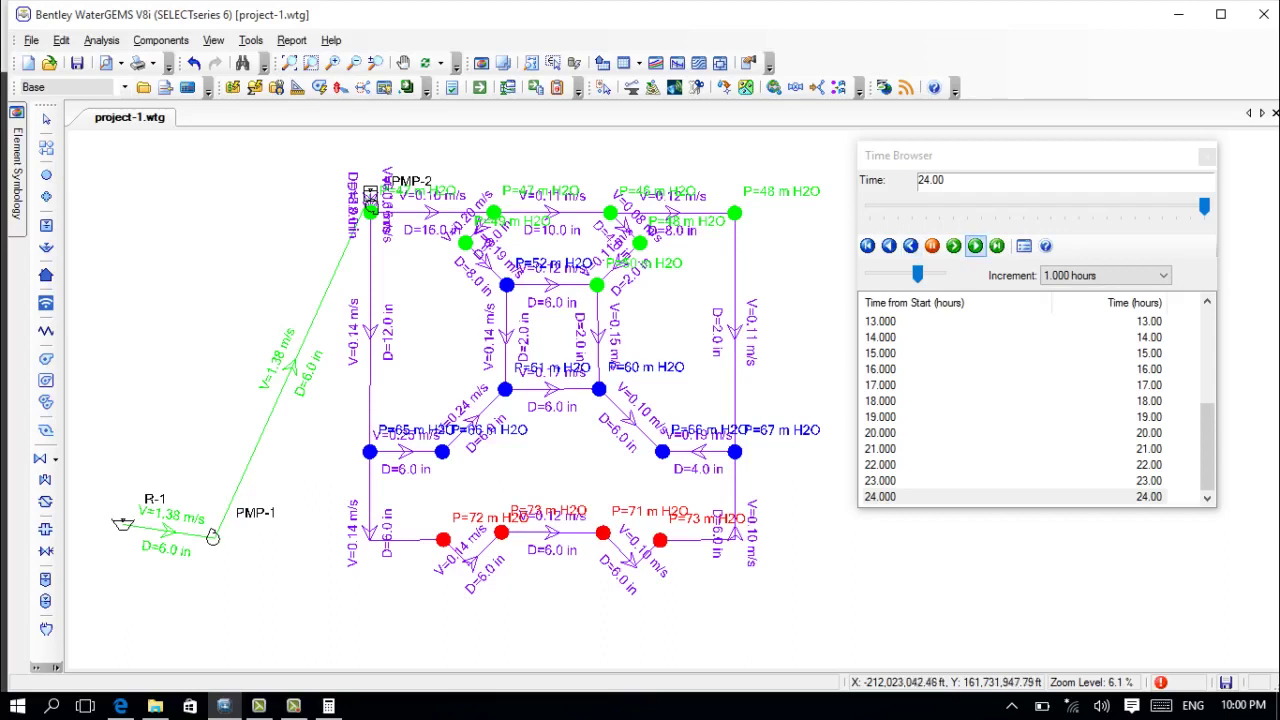
Run the Time Browser backward briefly, return to time 0.00, and replay the results through hour 24.
click(976, 246)
click(889, 246)
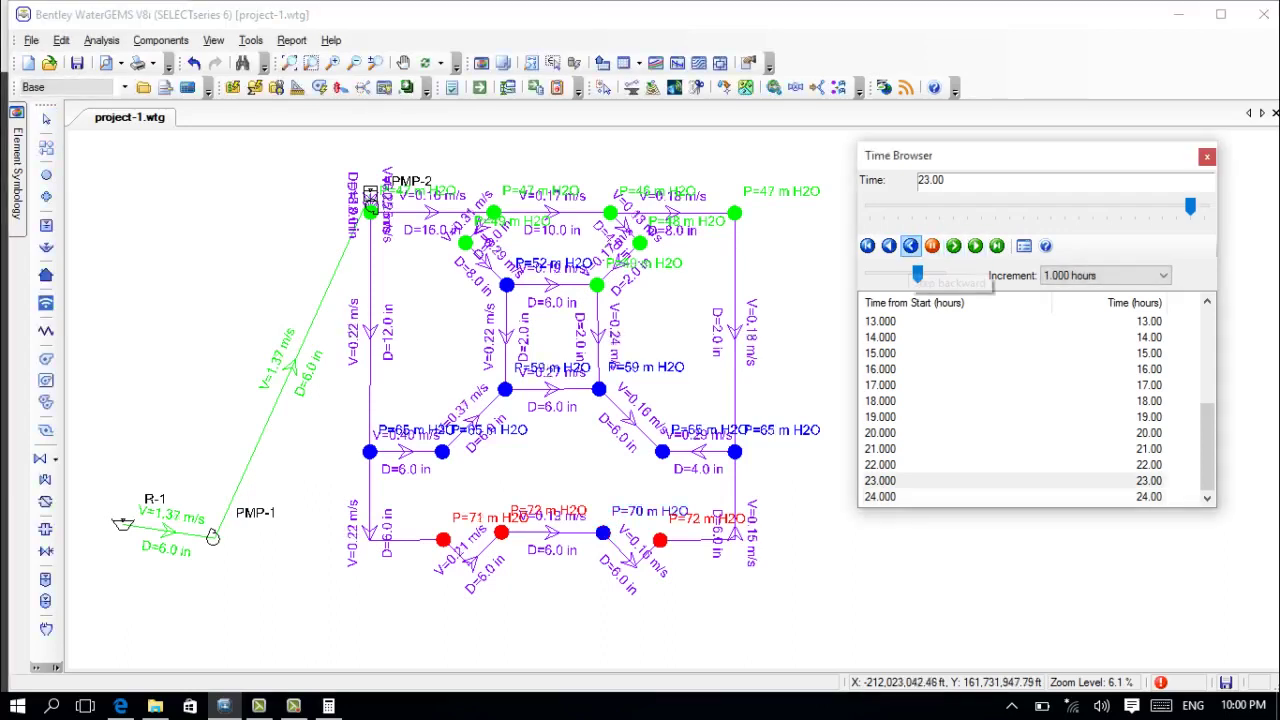
click(910, 246)
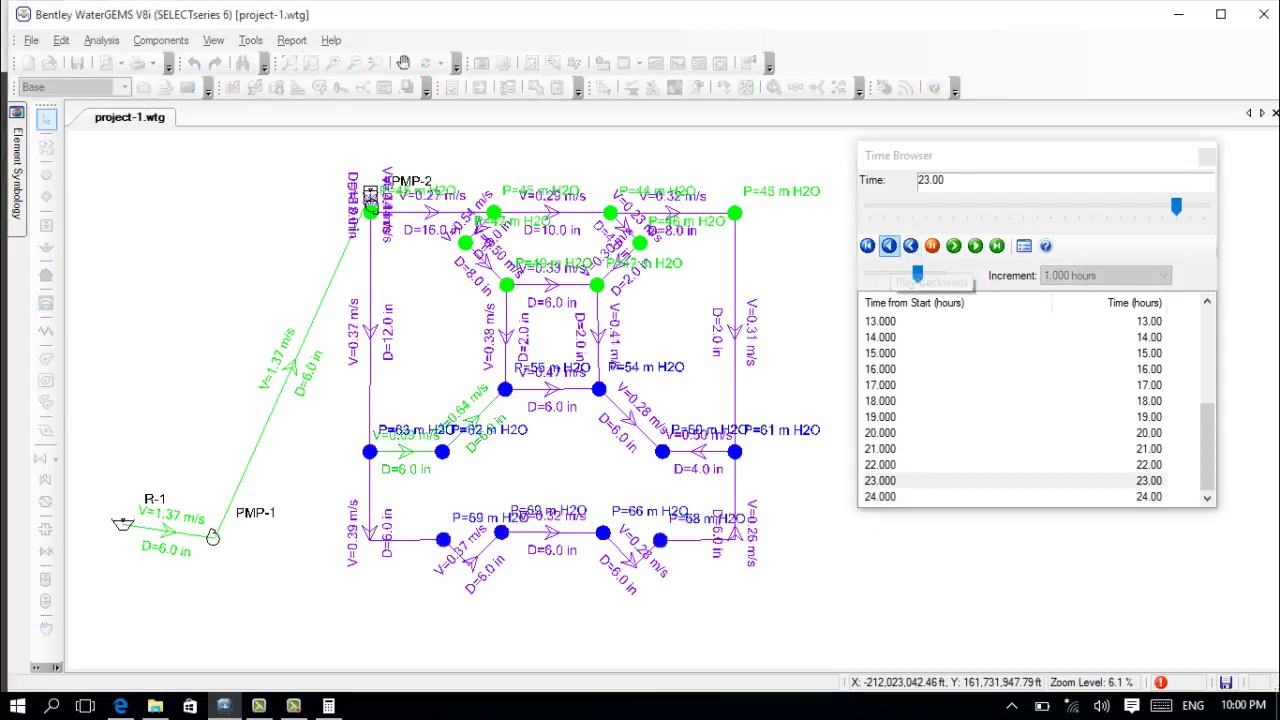
click(867, 246)
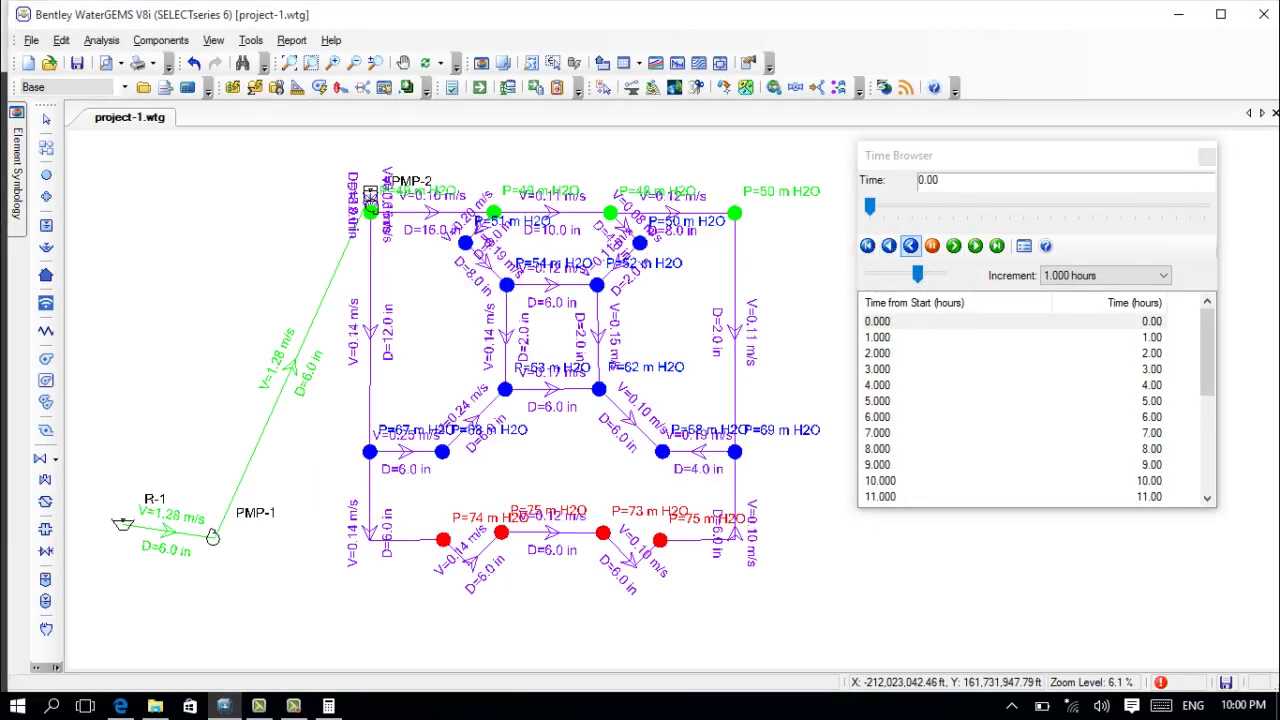
click(975, 246)
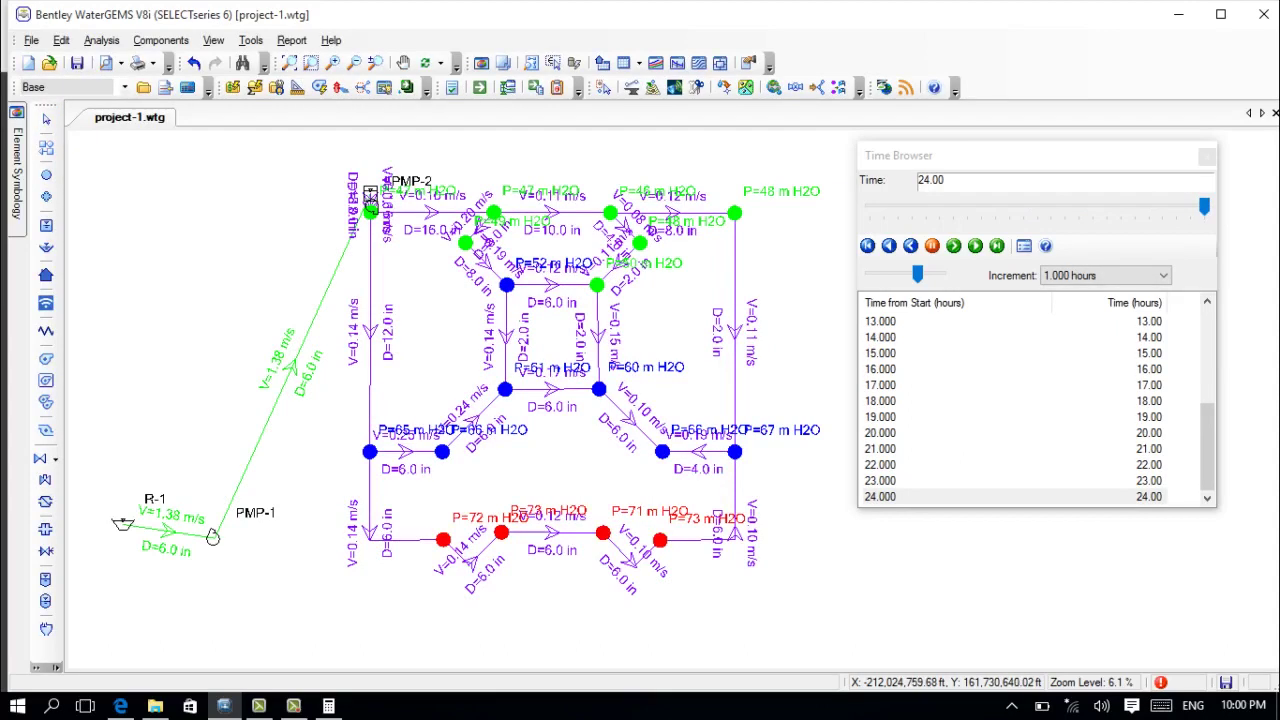
Close the Time Browser and examine the pipes between the tank, pump PMP-2 and the first junction.
click(1207, 156)
scroll(370, 192, up, 5)
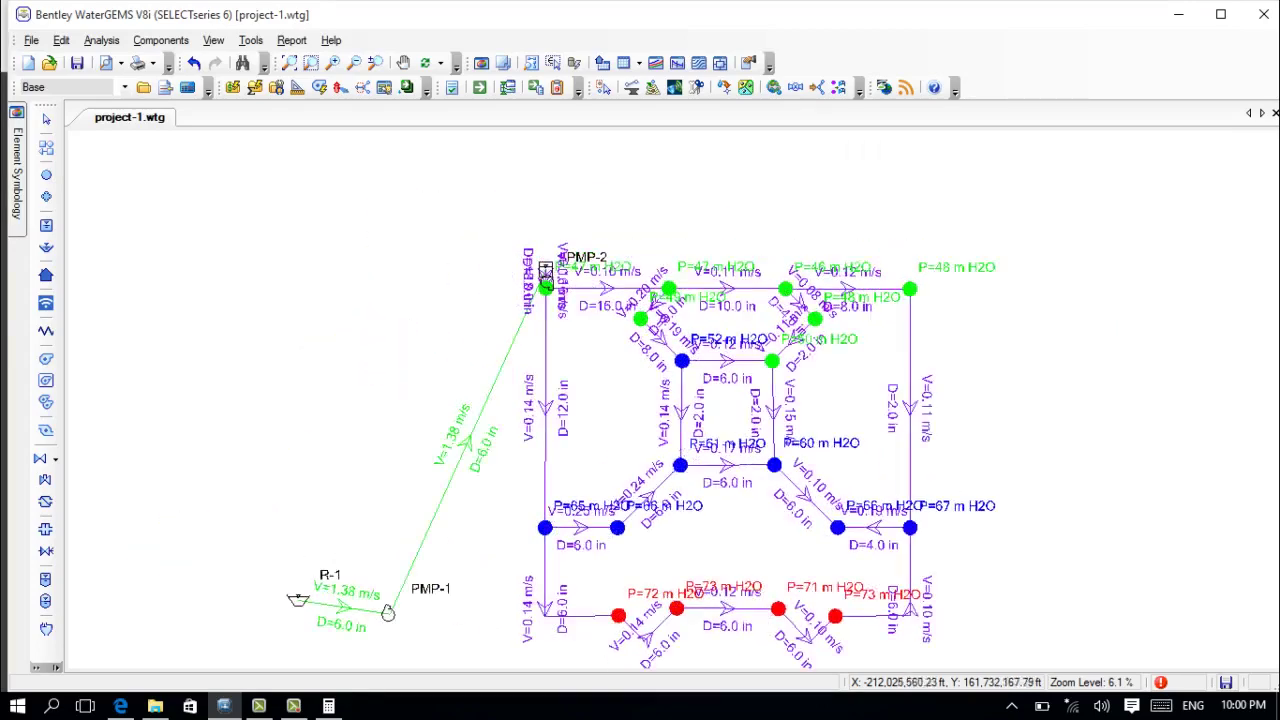
scroll(413, 258, up, 3)
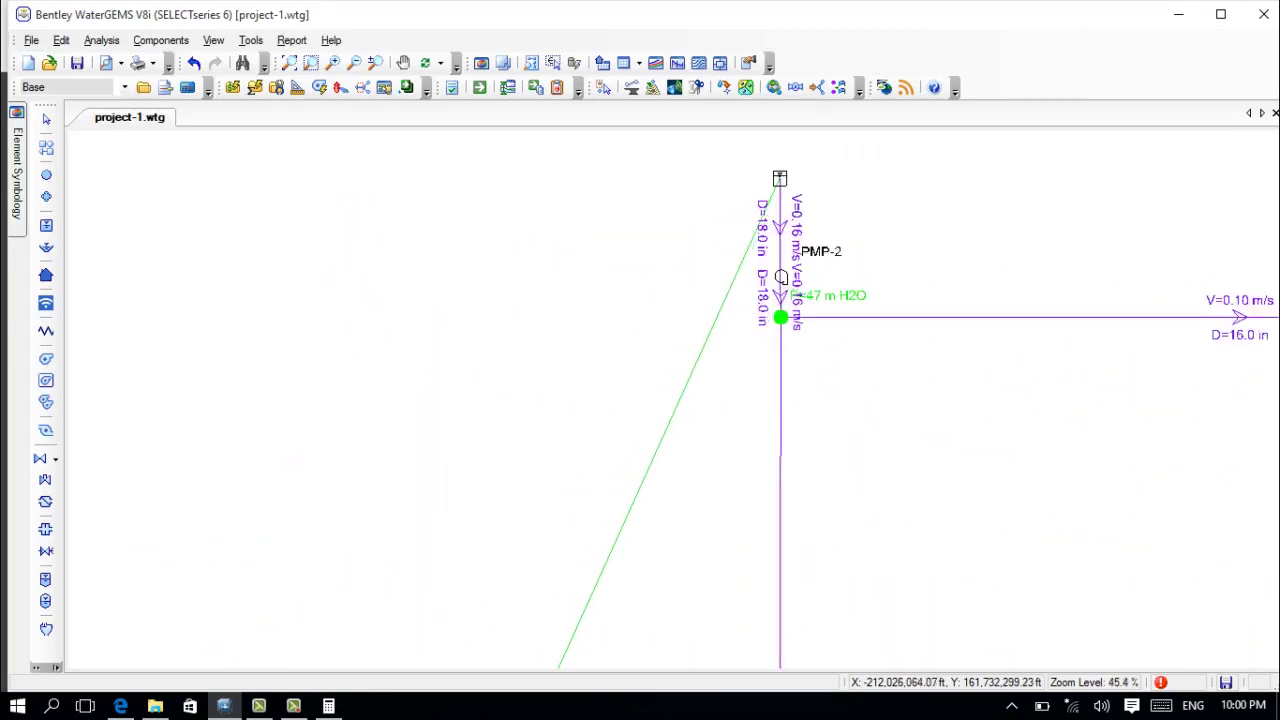
scroll(731, 242, up, 6)
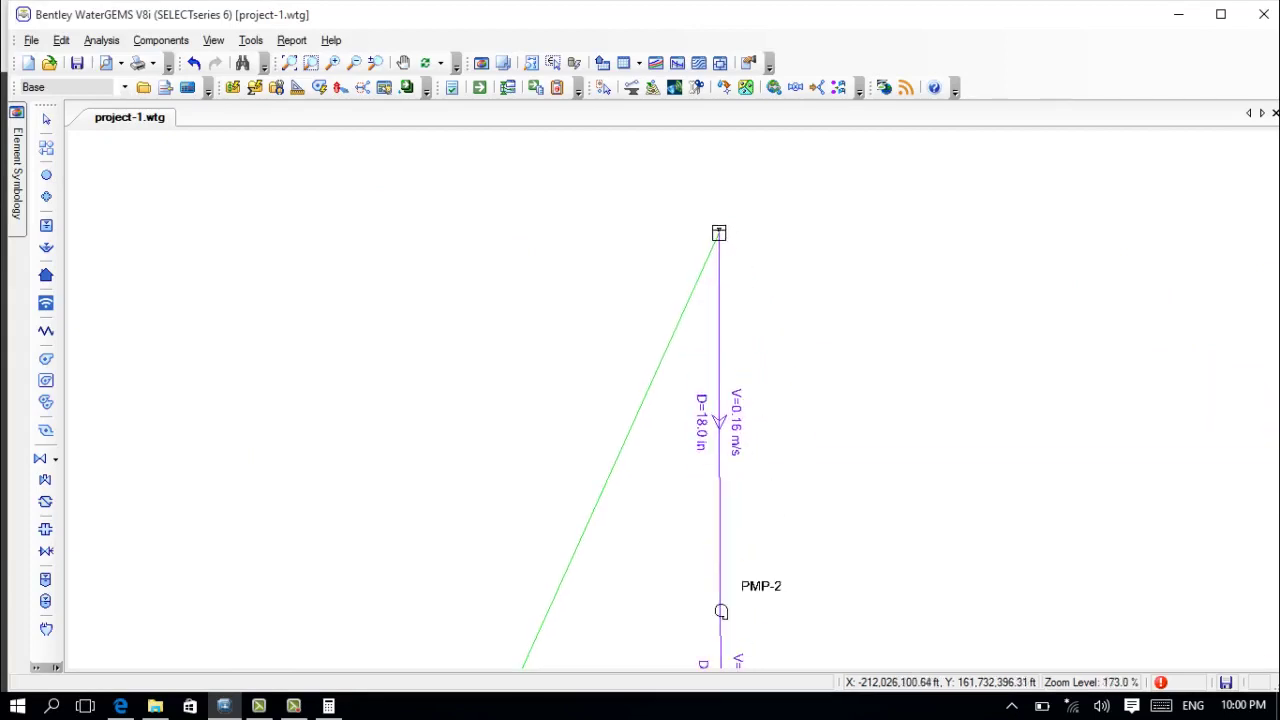
scroll(640, 400, down, 5)
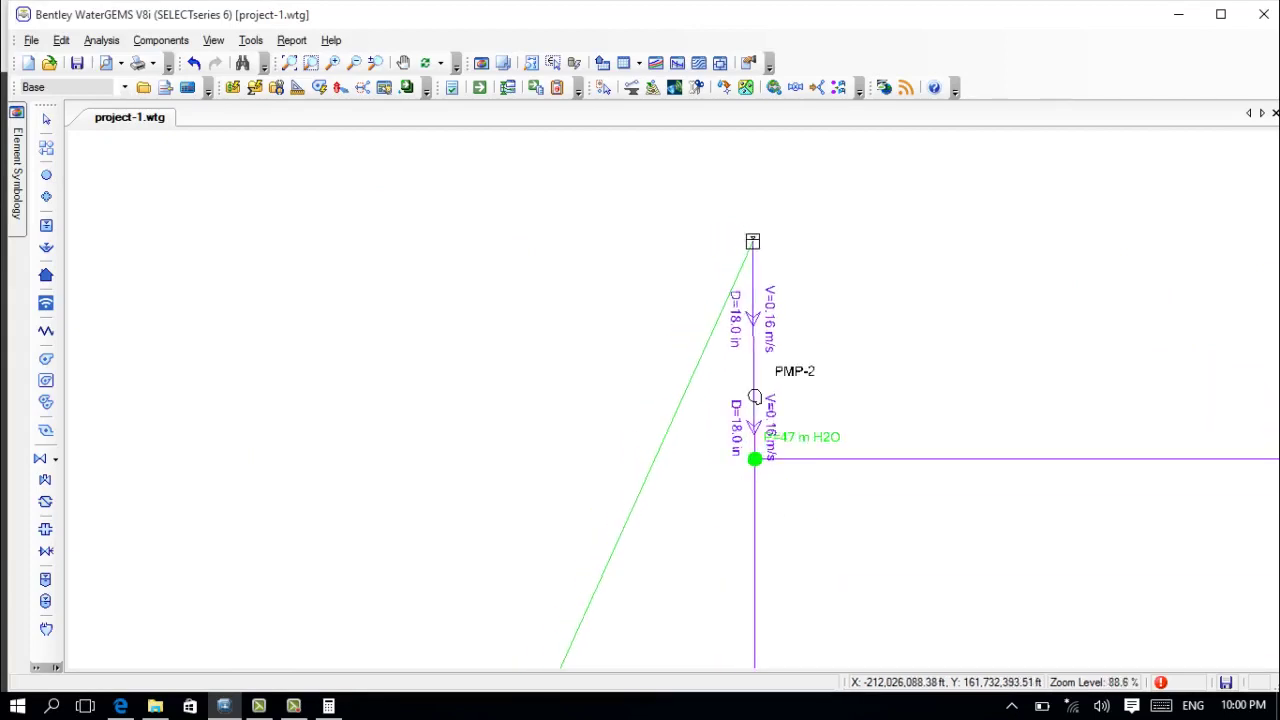
scroll(885, 285, down, 3)
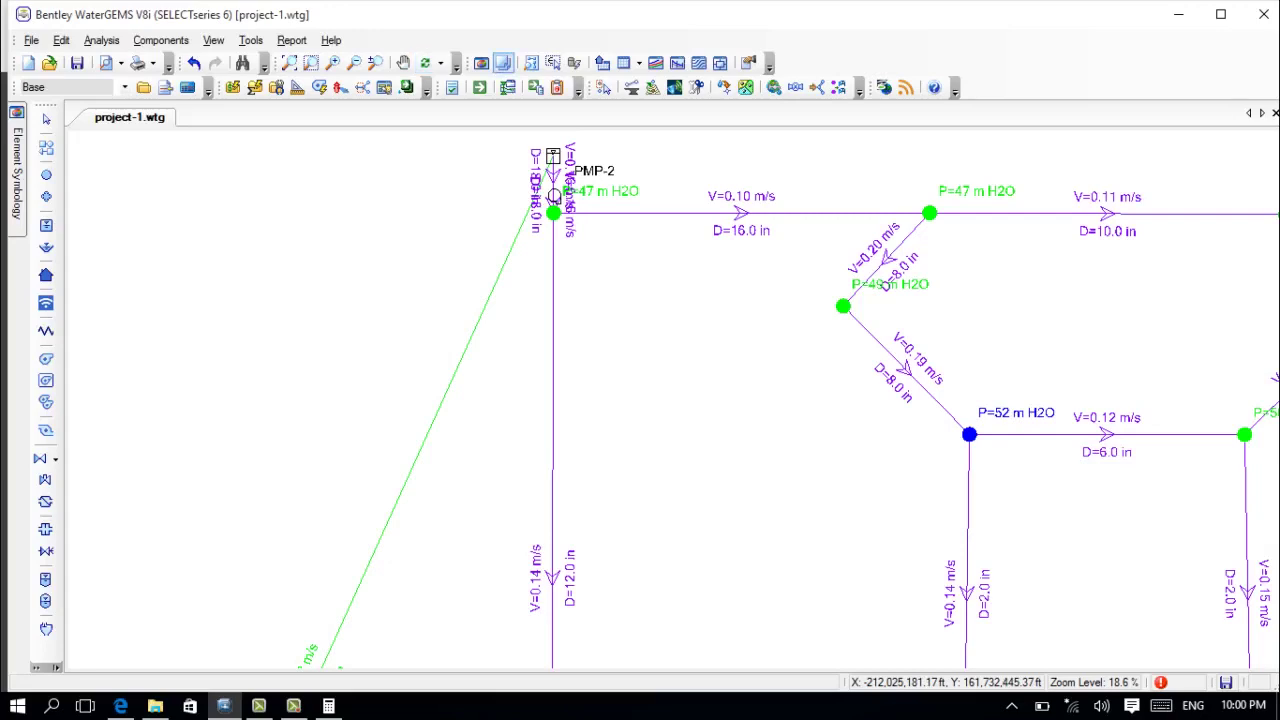
scroll(558, 158, up, 5)
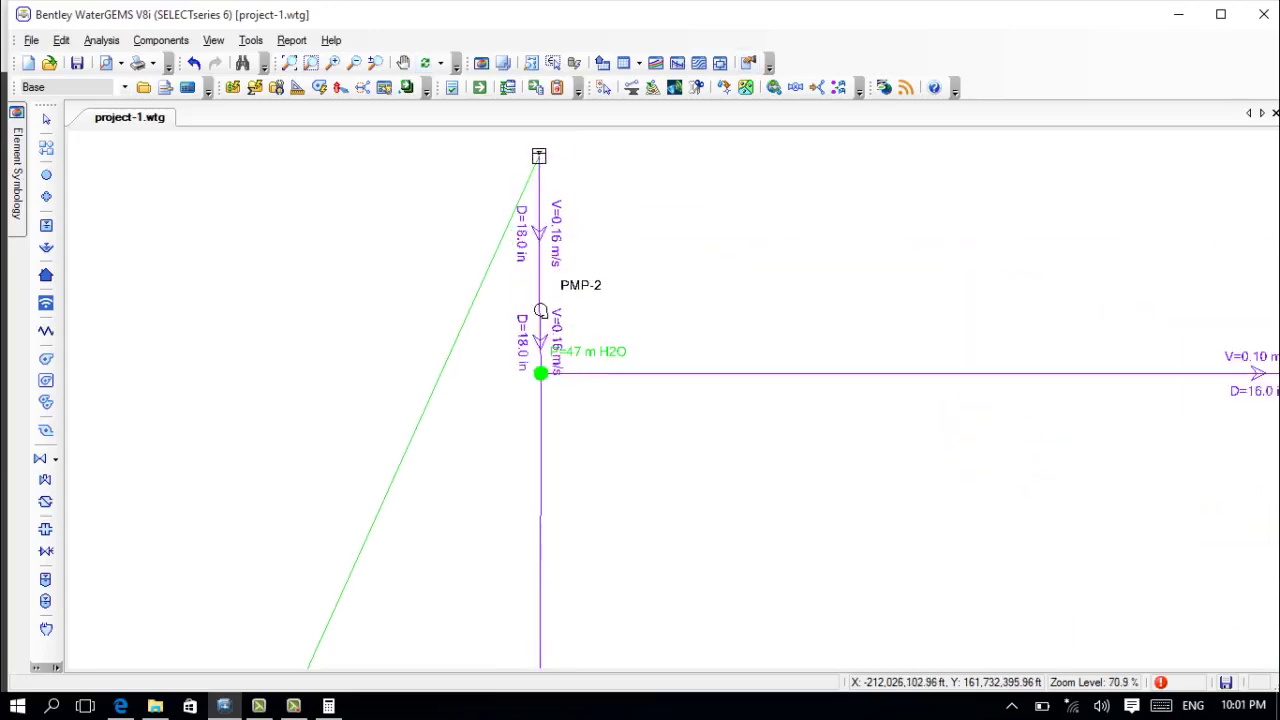
Open the Graphs manager and create a line-series graph for tank T-1.
click(160, 40)
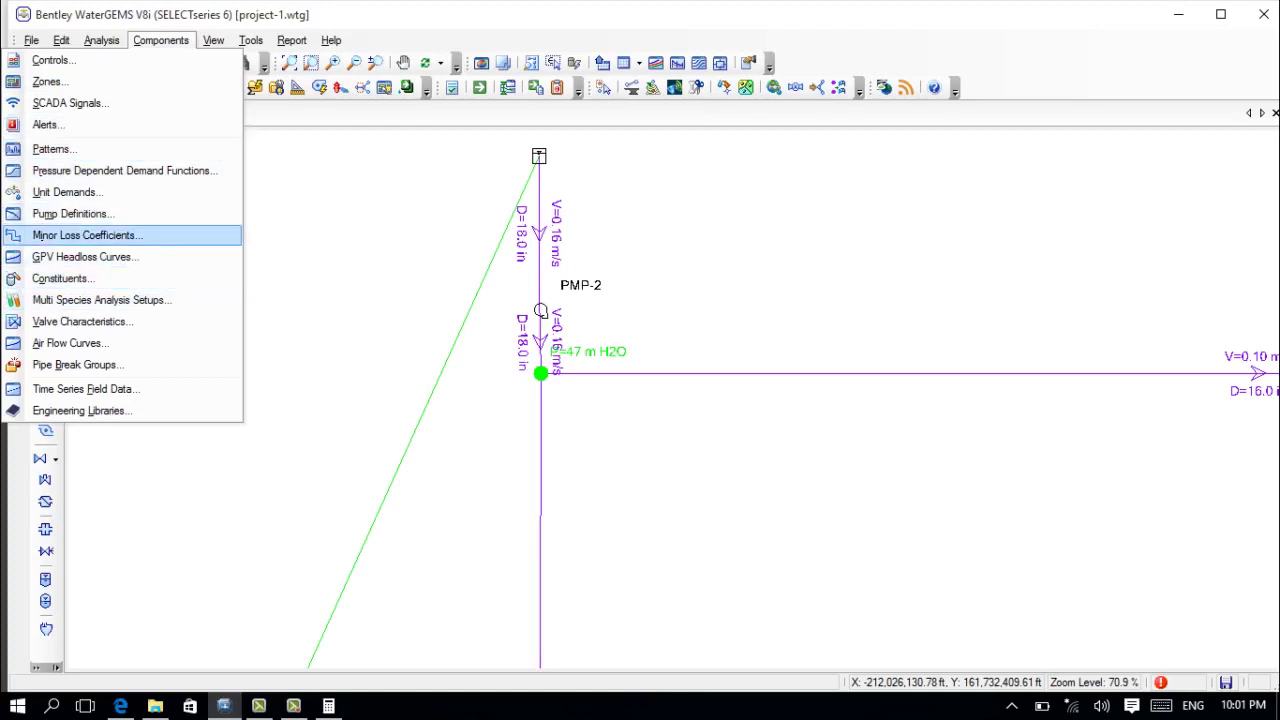
mouse_move(213, 40)
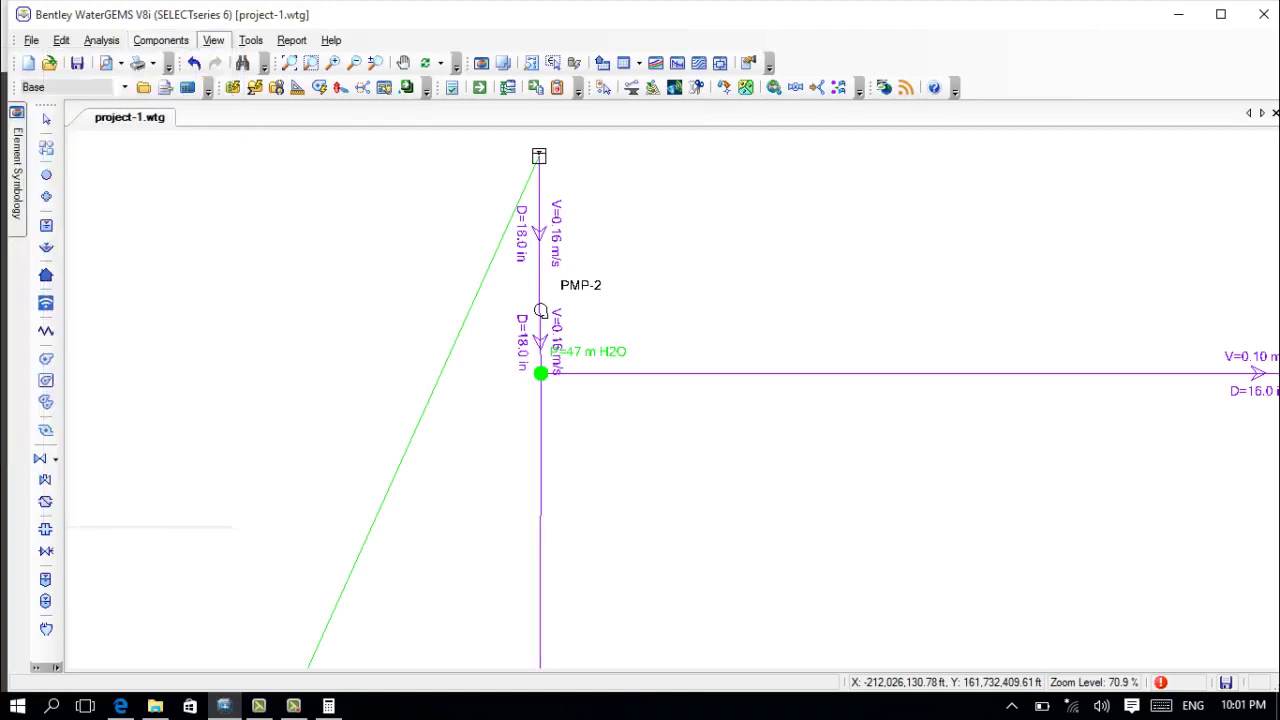
key(Down)
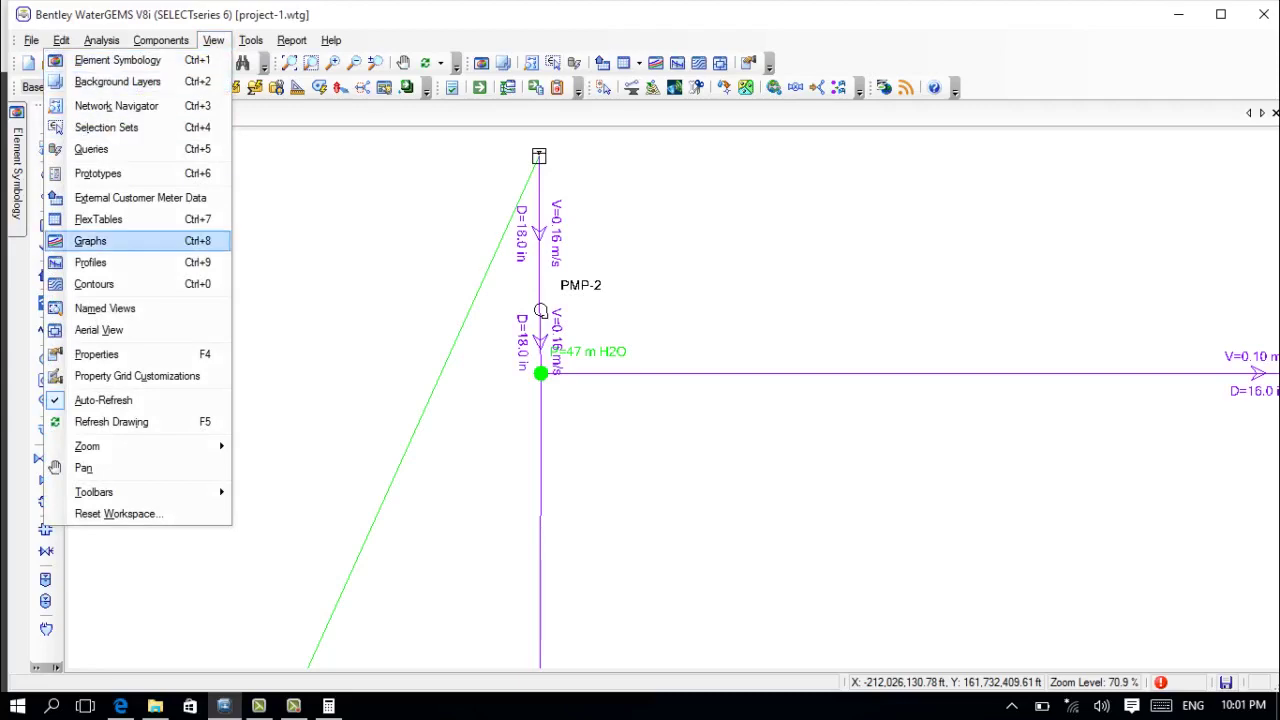
key(Return)
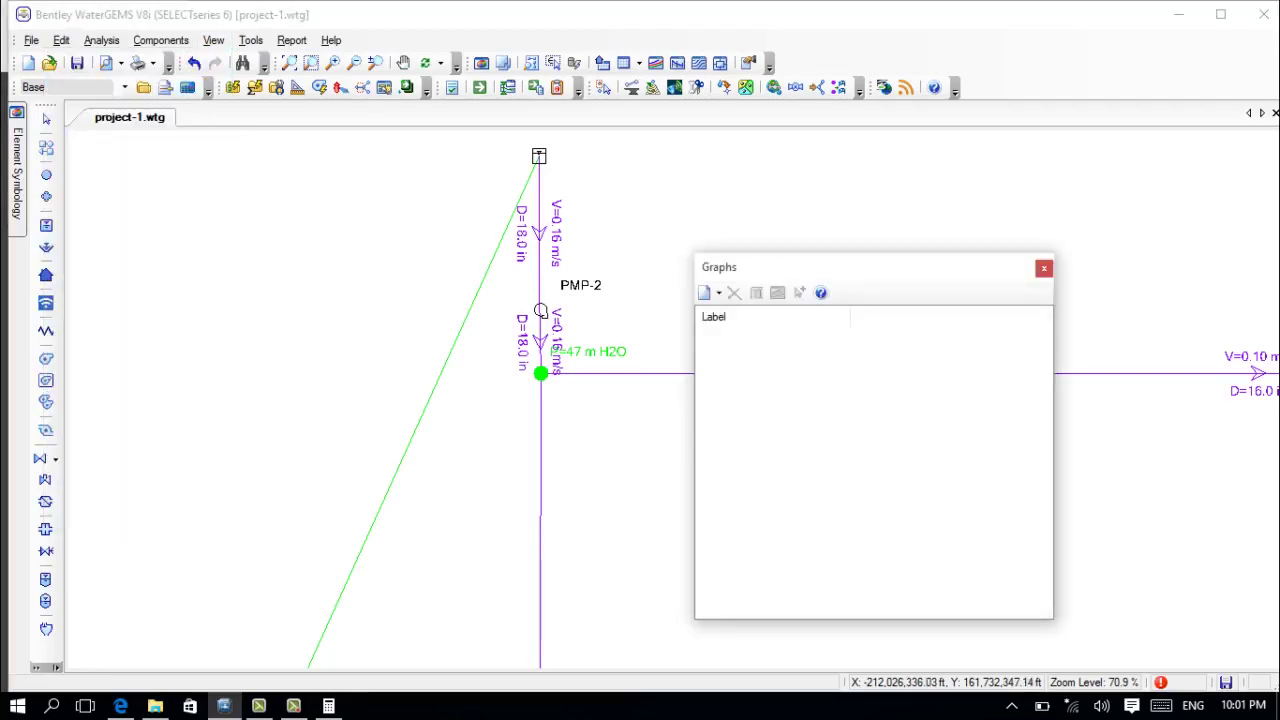
click(705, 292)
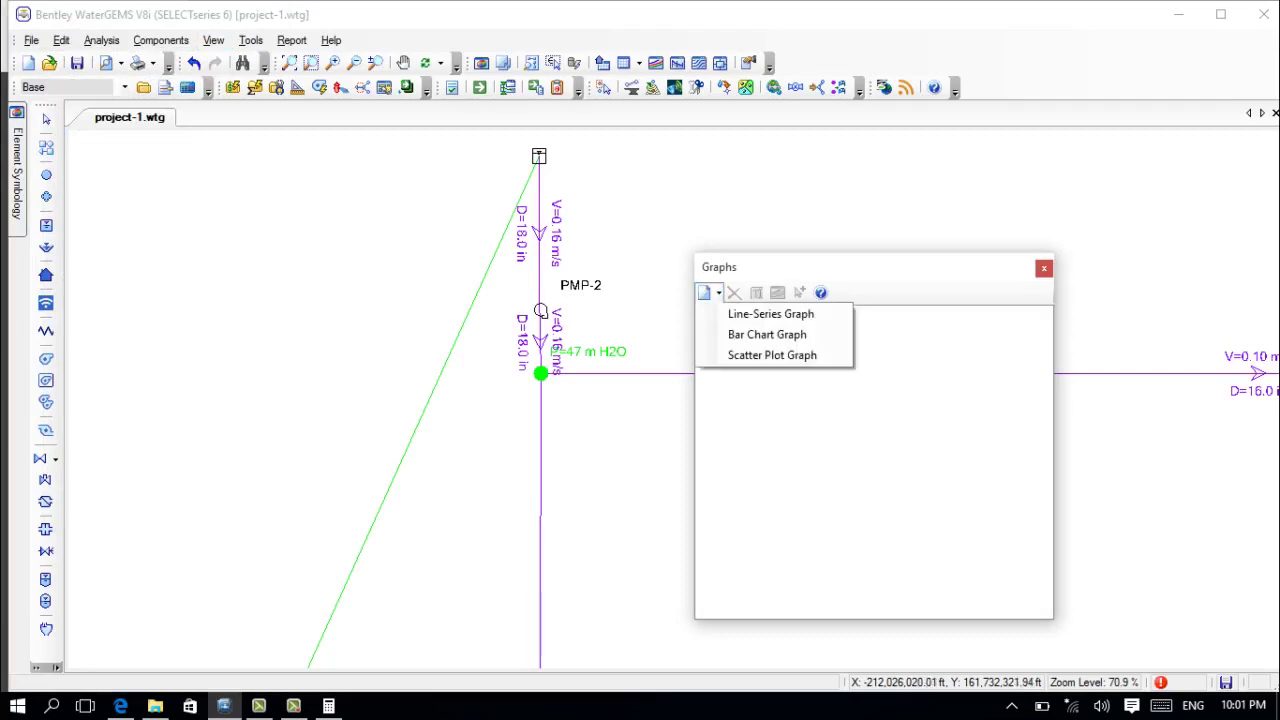
click(770, 314)
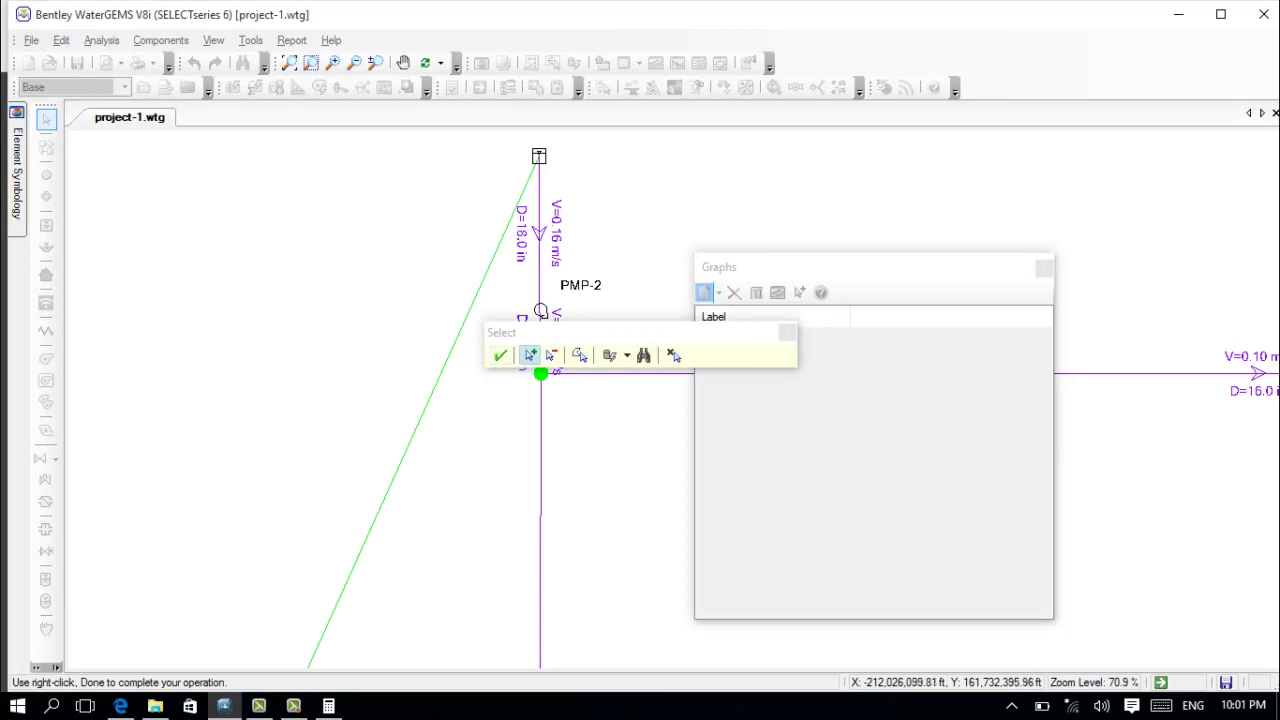
click(539, 156)
click(501, 356)
click(500, 355)
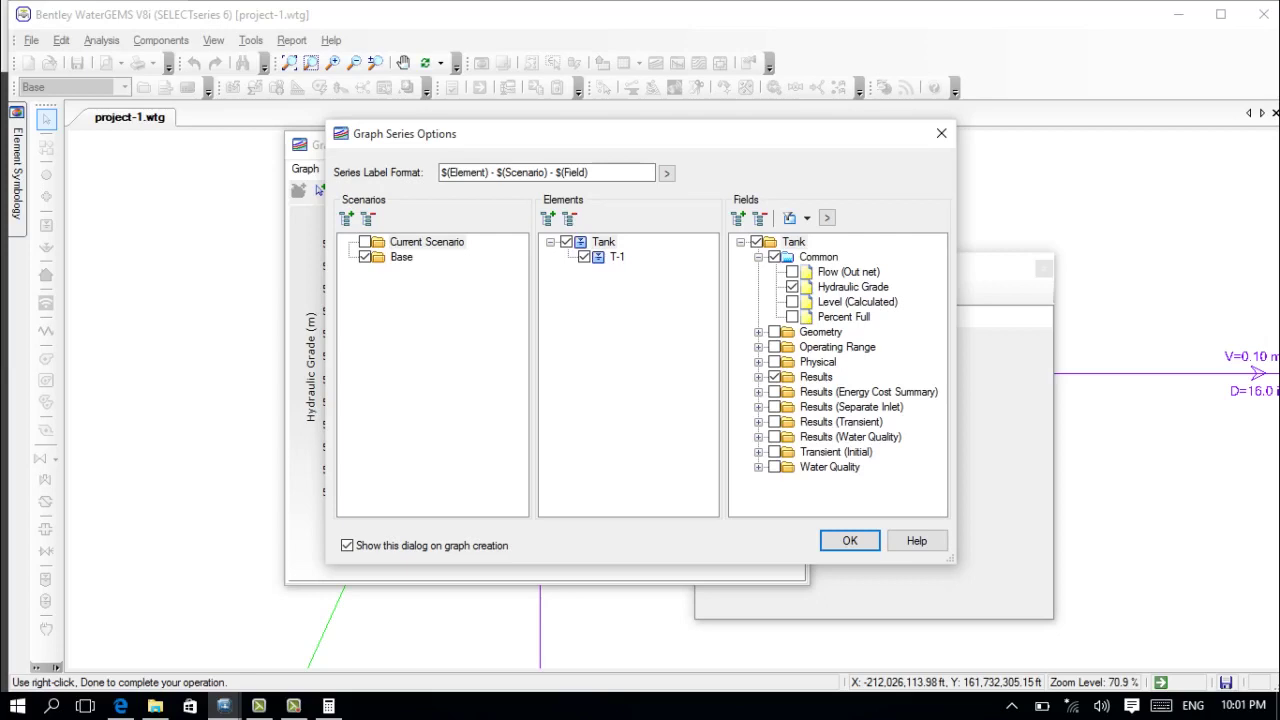
Plot Level (Calculated) instead of Hydraulic Grade for tank T-1 in the Base scenario.
click(792, 286)
click(792, 301)
click(793, 242)
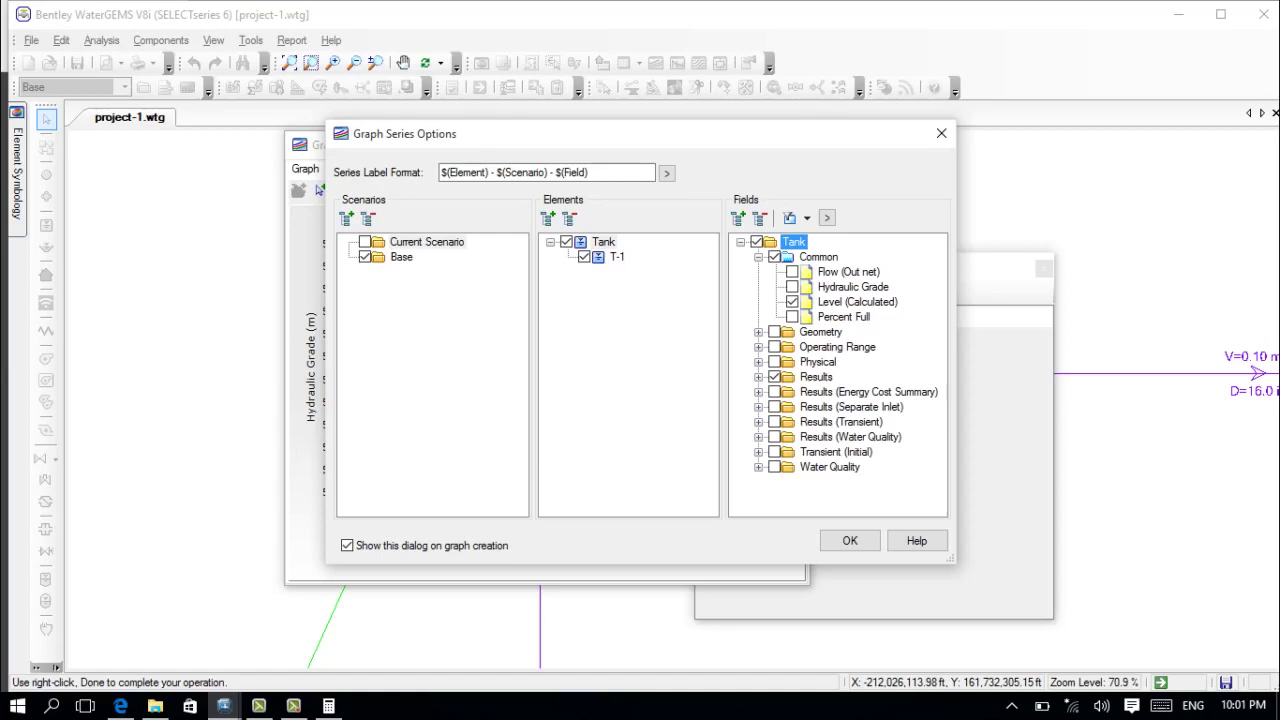
key(Return)
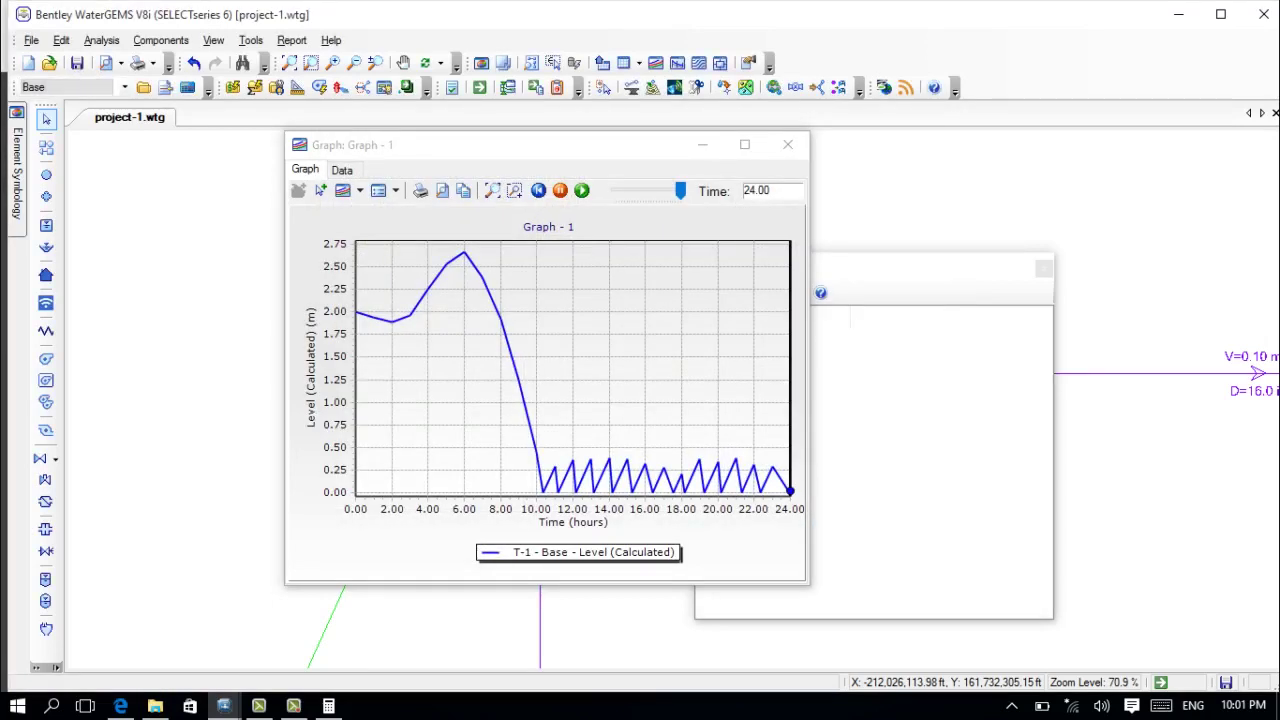
Replay the tank level graph from the start through hour 24, then close the graph and the Graphs manager.
click(582, 191)
click(539, 191)
click(582, 190)
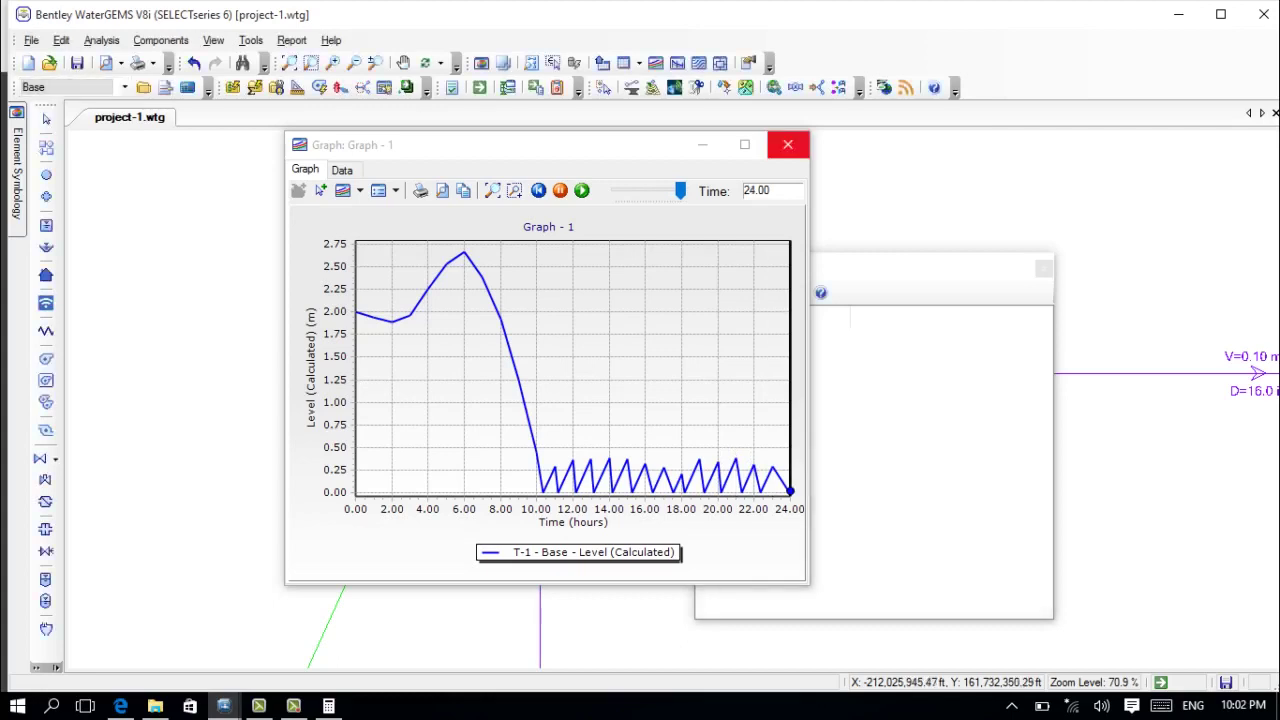
click(788, 144)
click(1044, 267)
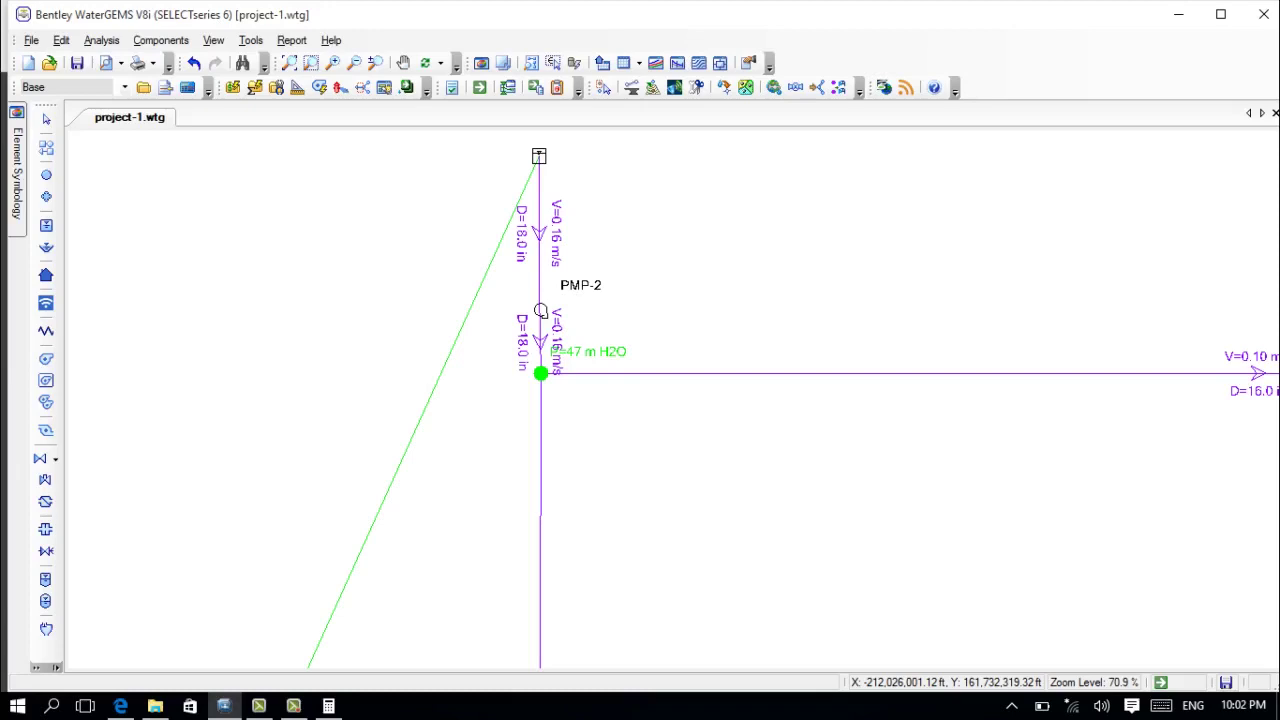
Locate pump PMP-1 beside reservoir R-1 and open its properties.
scroll(540, 311, down, 5)
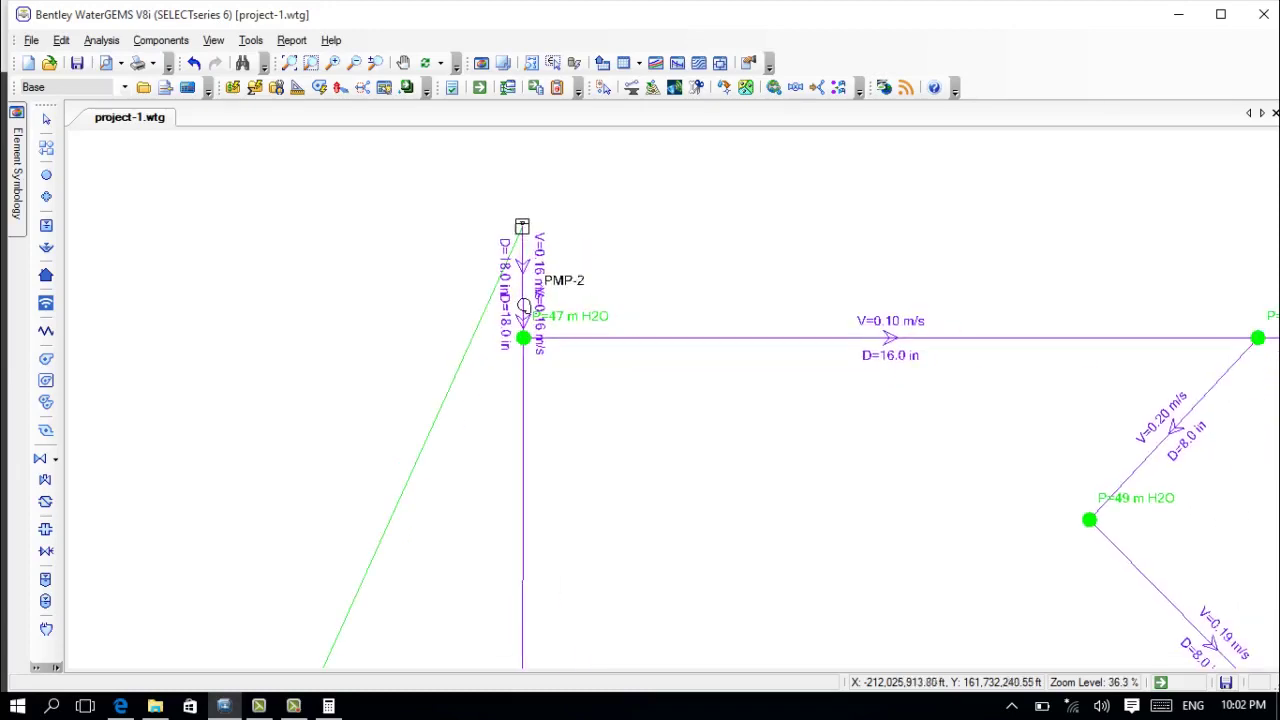
scroll(570, 311, down, 2)
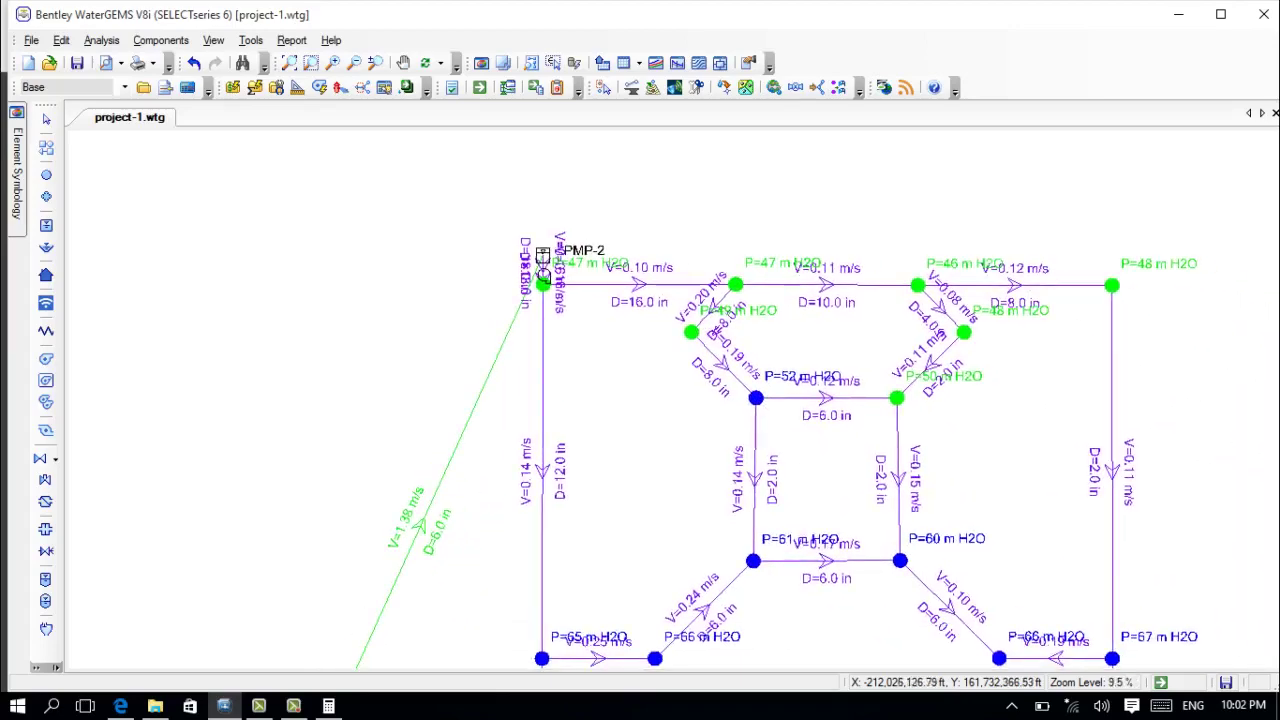
scroll(570, 311, up, 6)
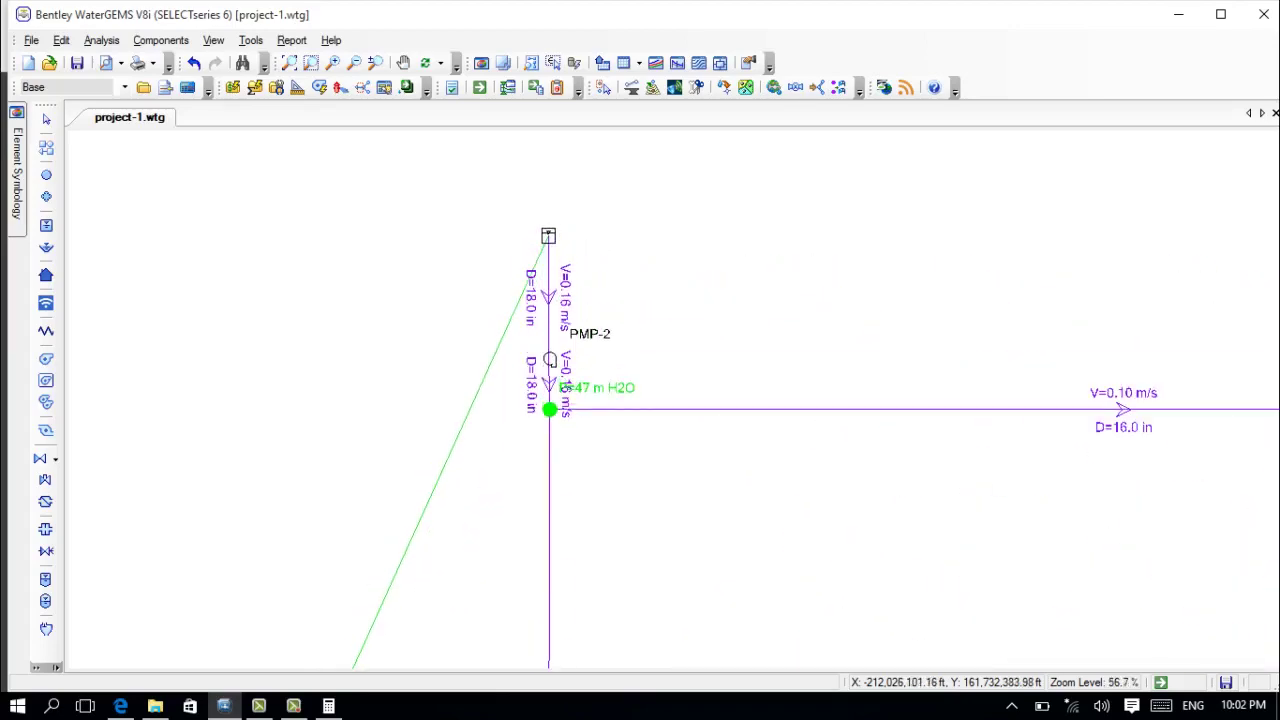
scroll(700, 184, down, 4)
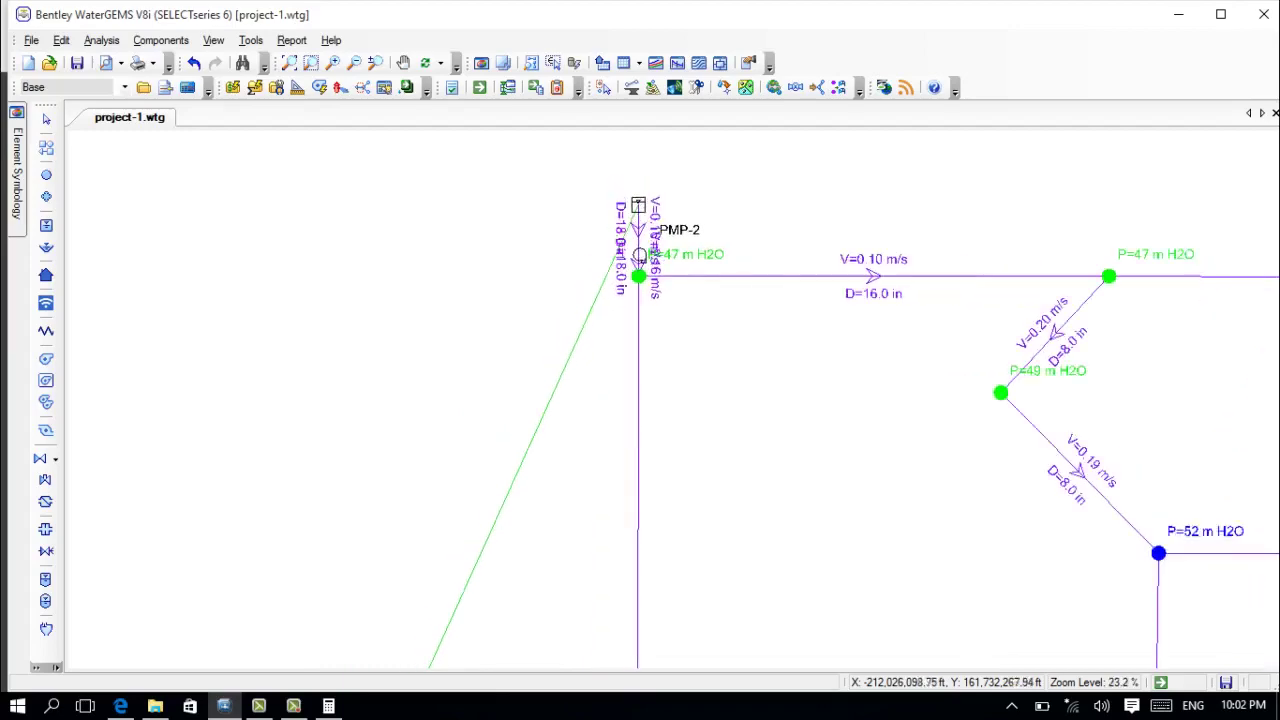
scroll(700, 184, down, 4)
drag(645, 400, 649, 283)
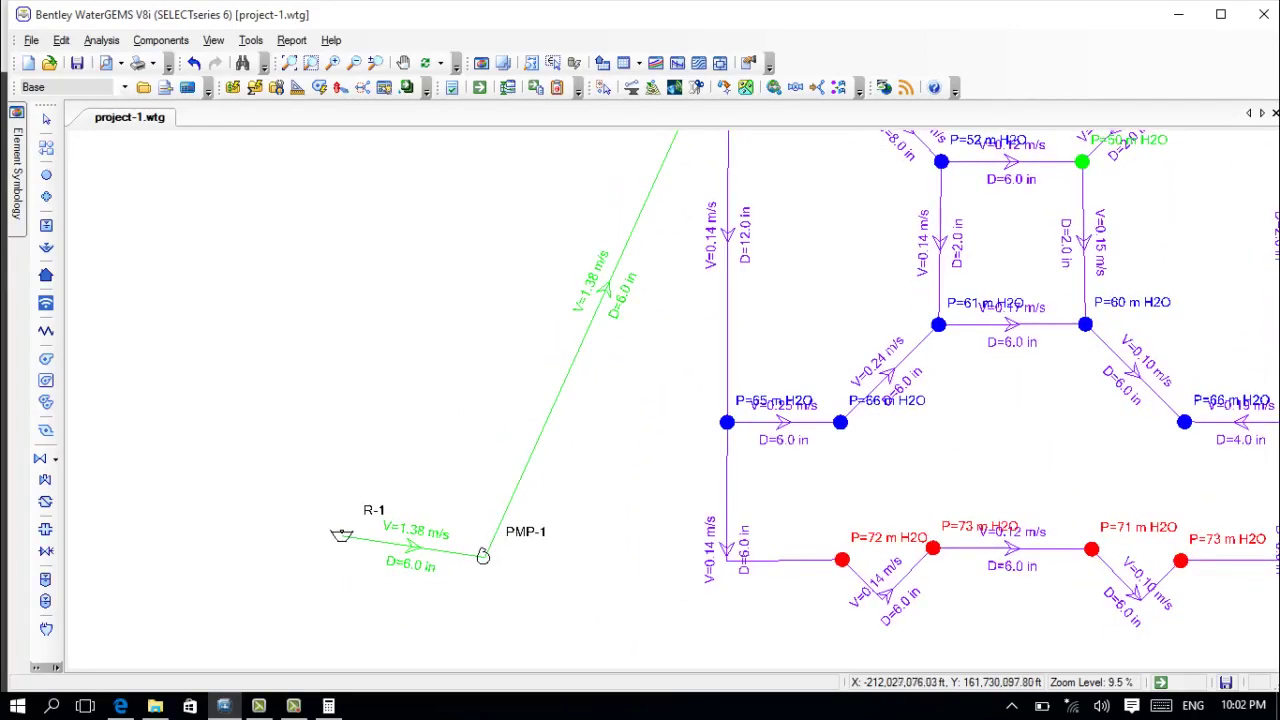
scroll(483, 556, up, 3)
scroll(483, 550, down, 2)
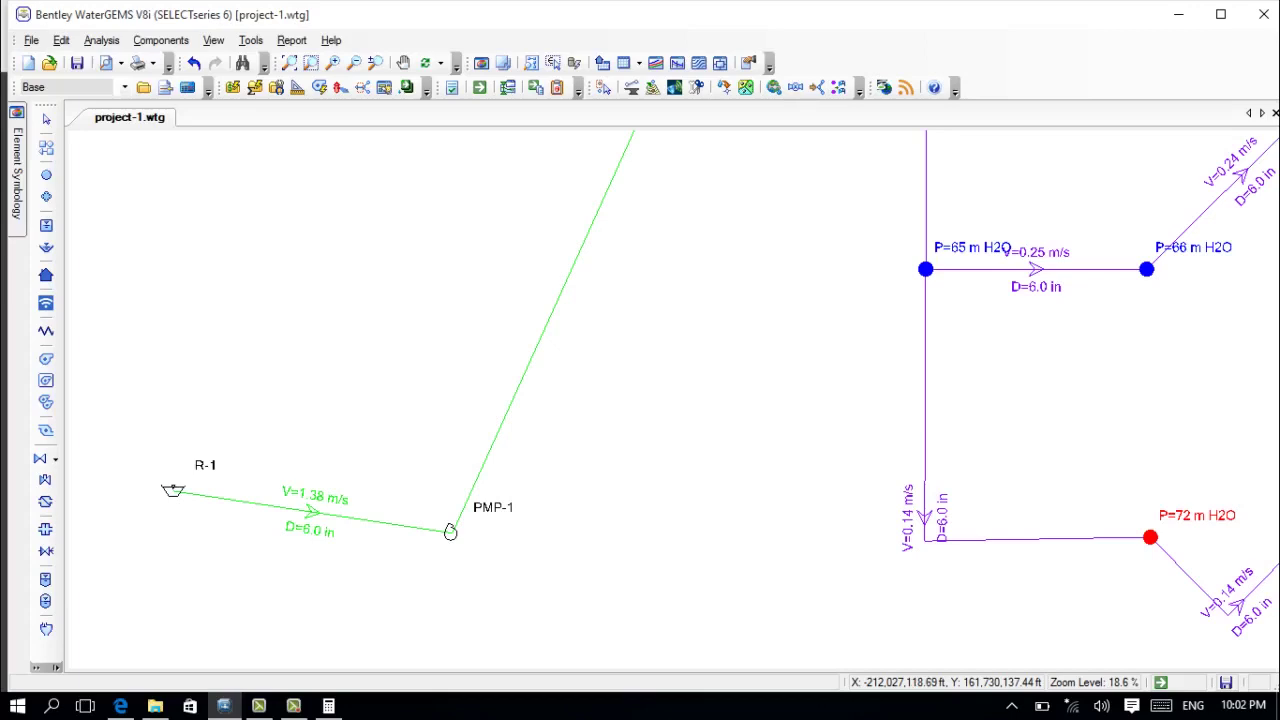
double_click(450, 532)
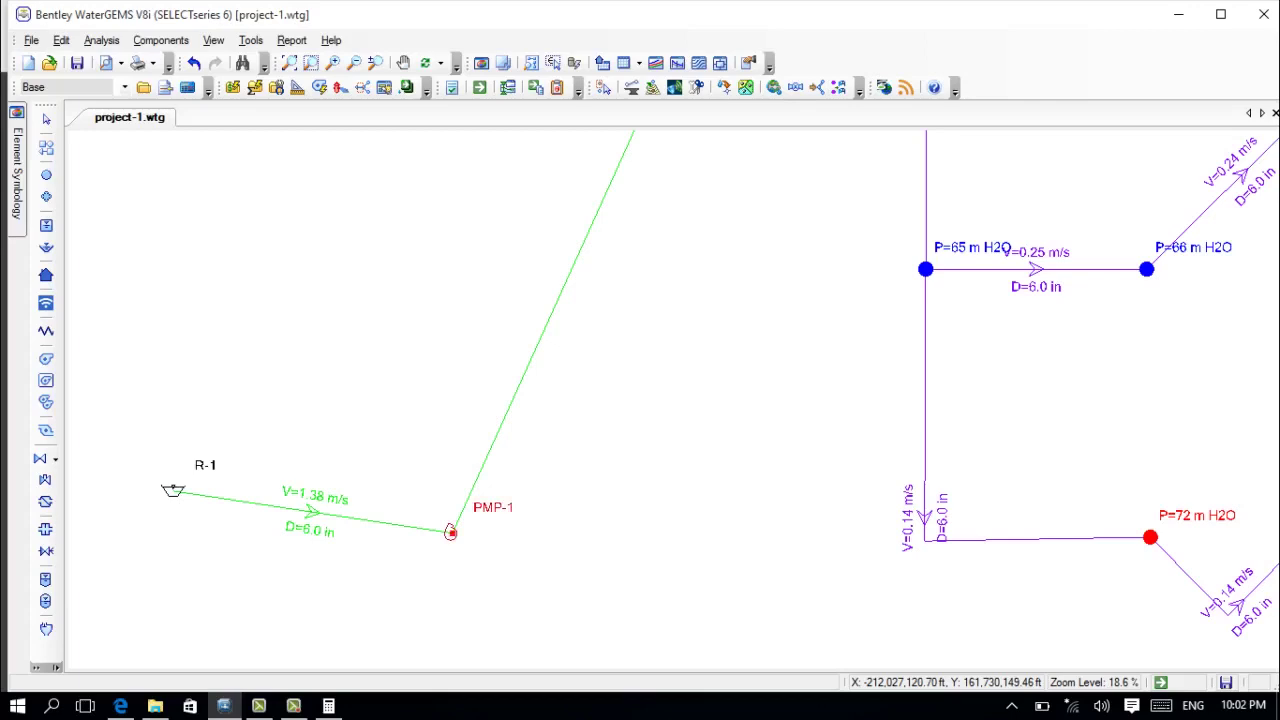